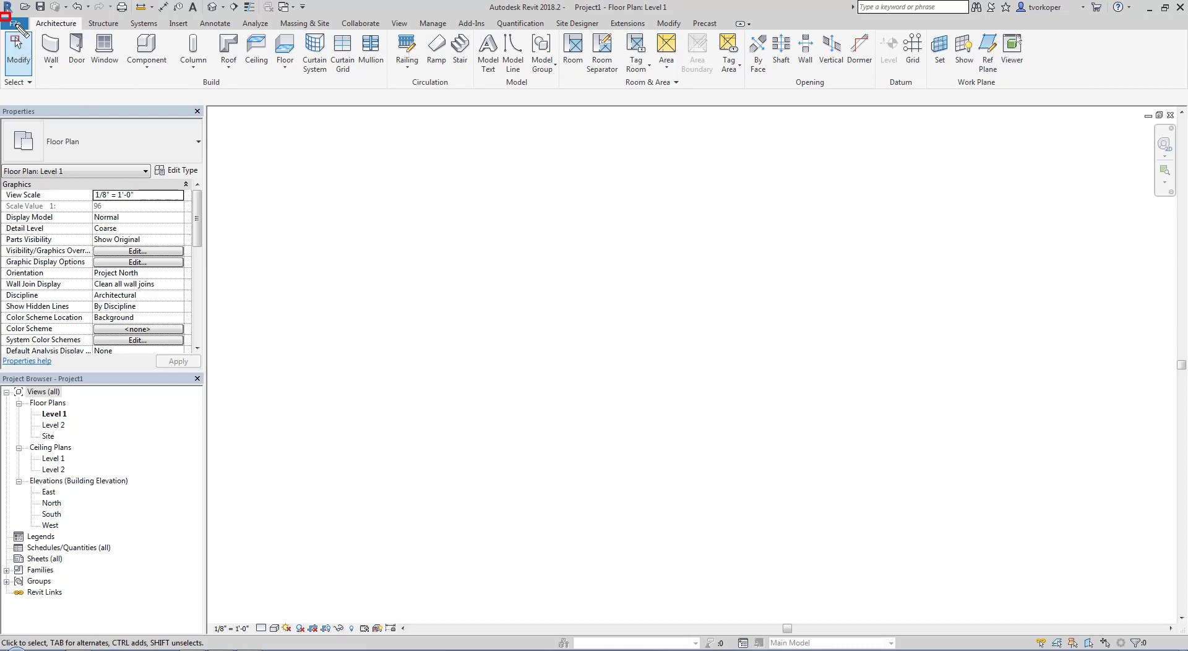
Create a new title block family from the D - 36 x 24.rft template.
click(21, 26)
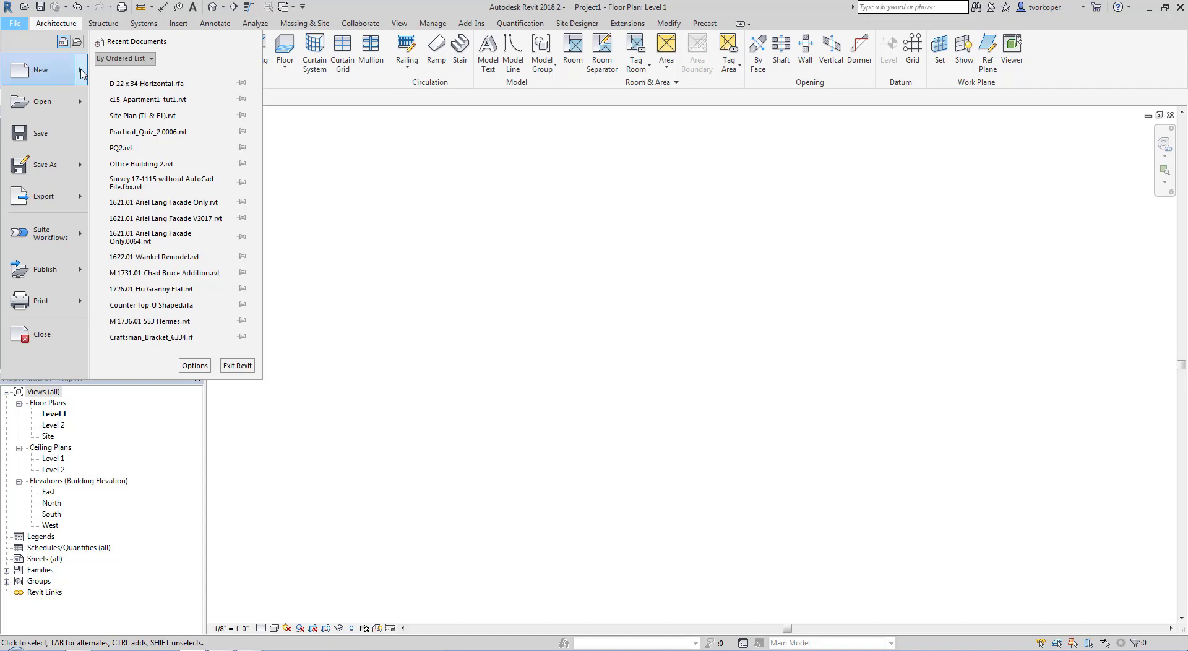
mouse_move(82, 74)
click(156, 181)
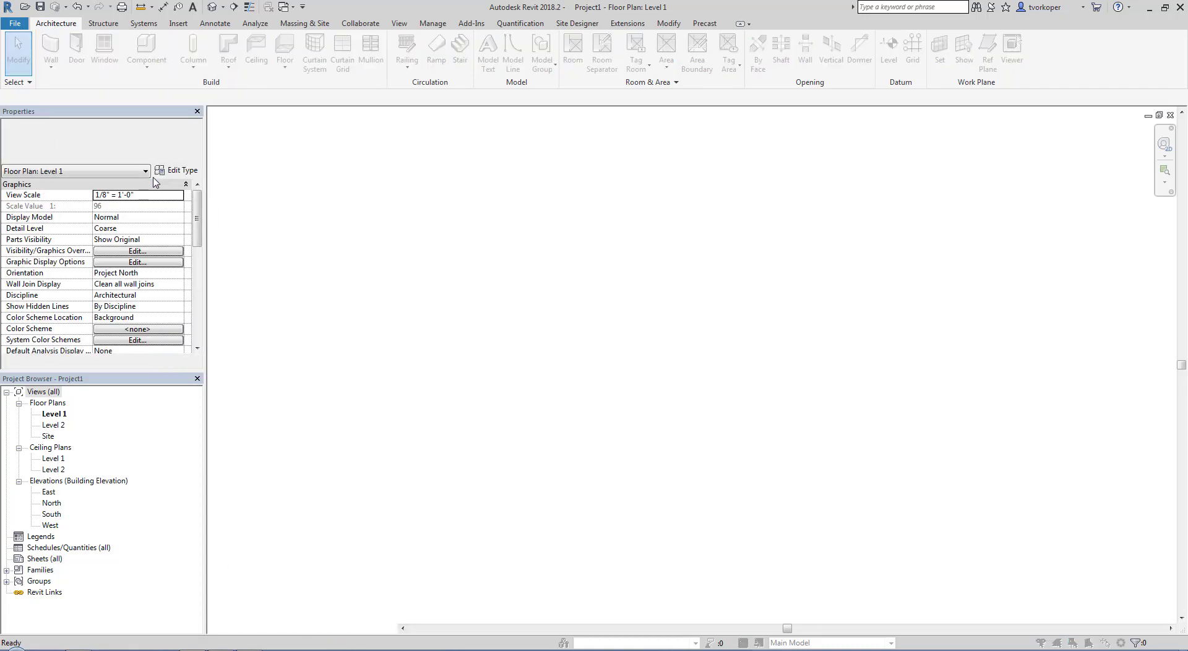
drag(326, 84, 263, 72)
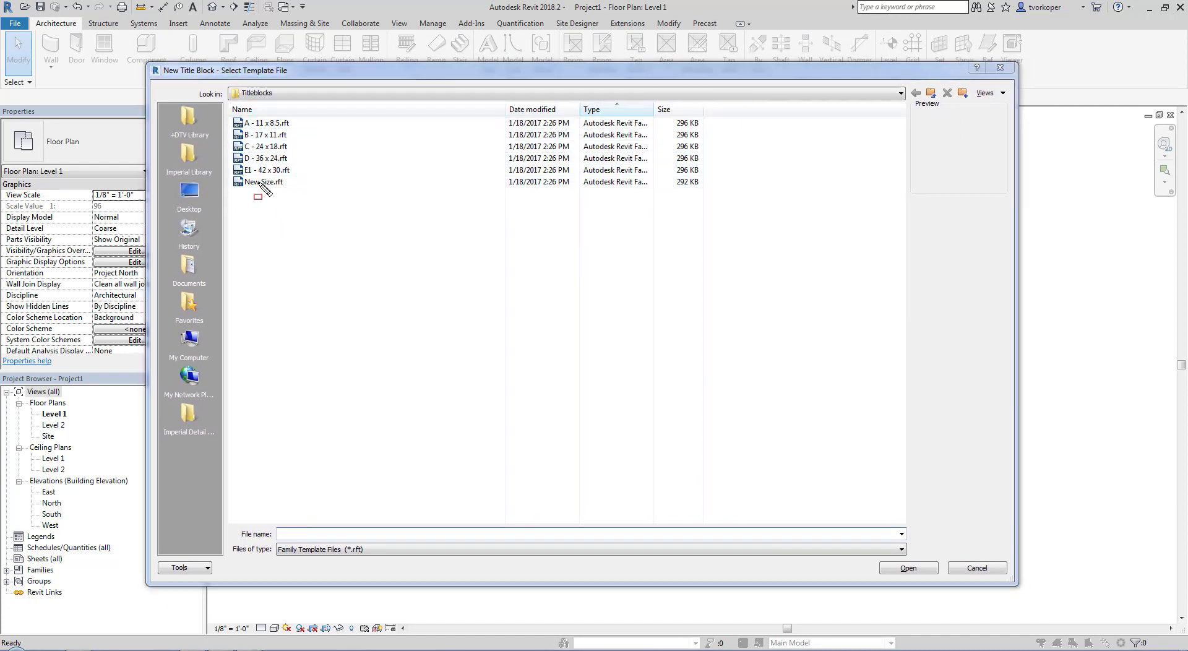
drag(226, 168, 295, 204)
key(ctrl+z)
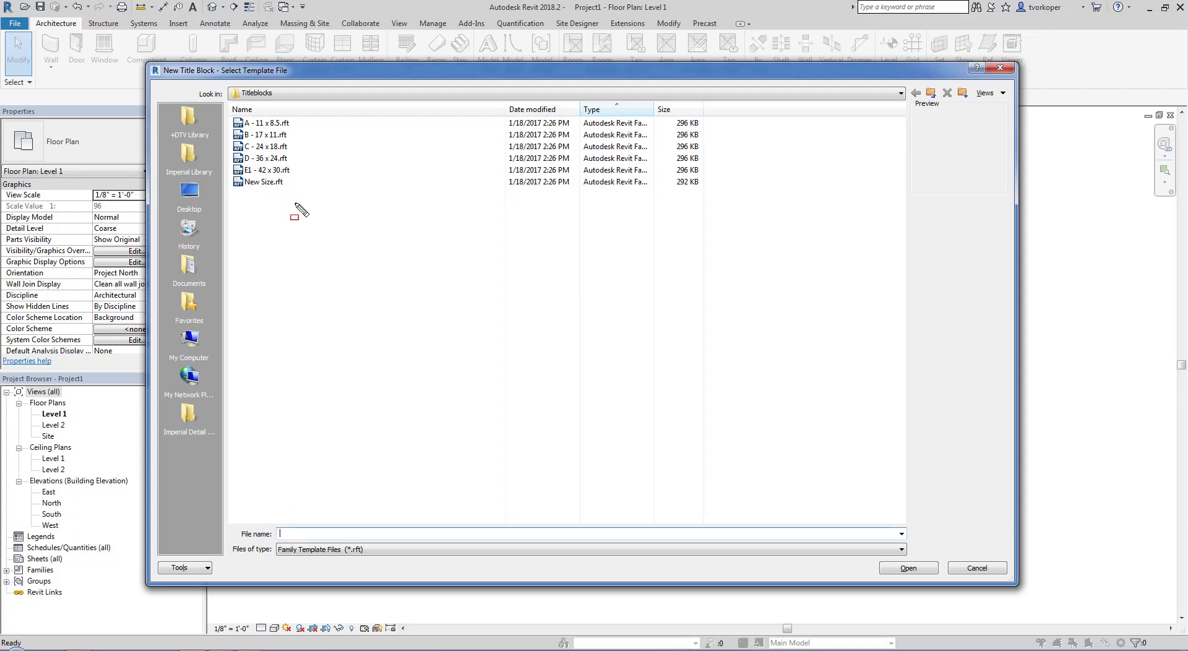
key(Escape)
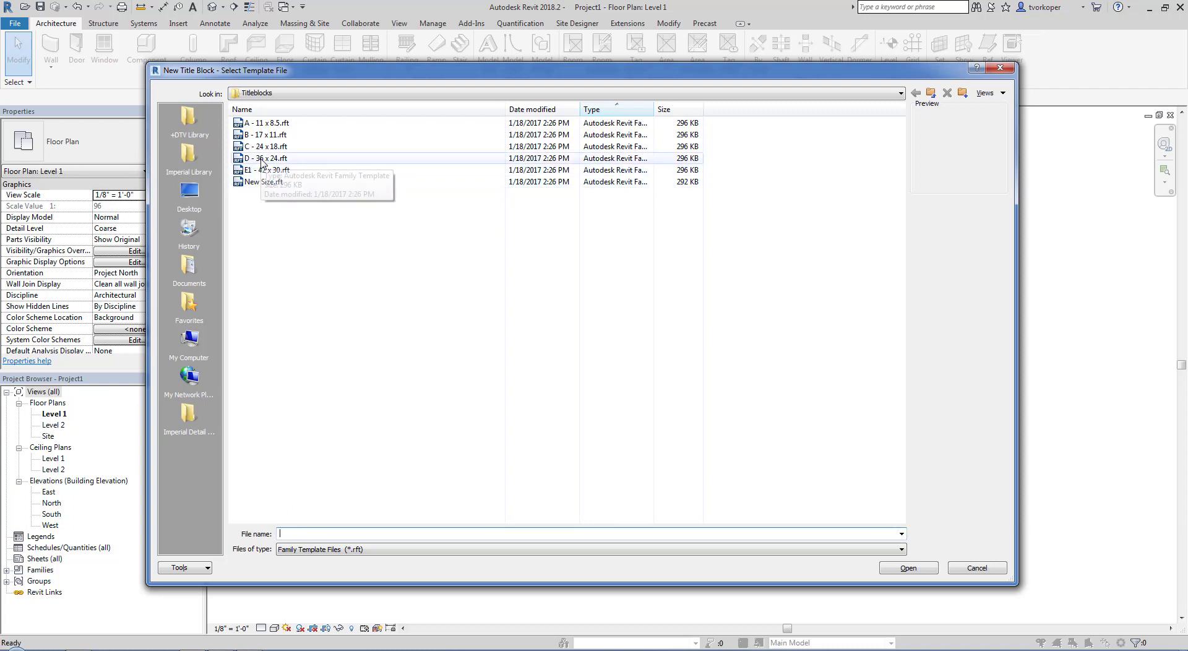
click(266, 158)
click(908, 568)
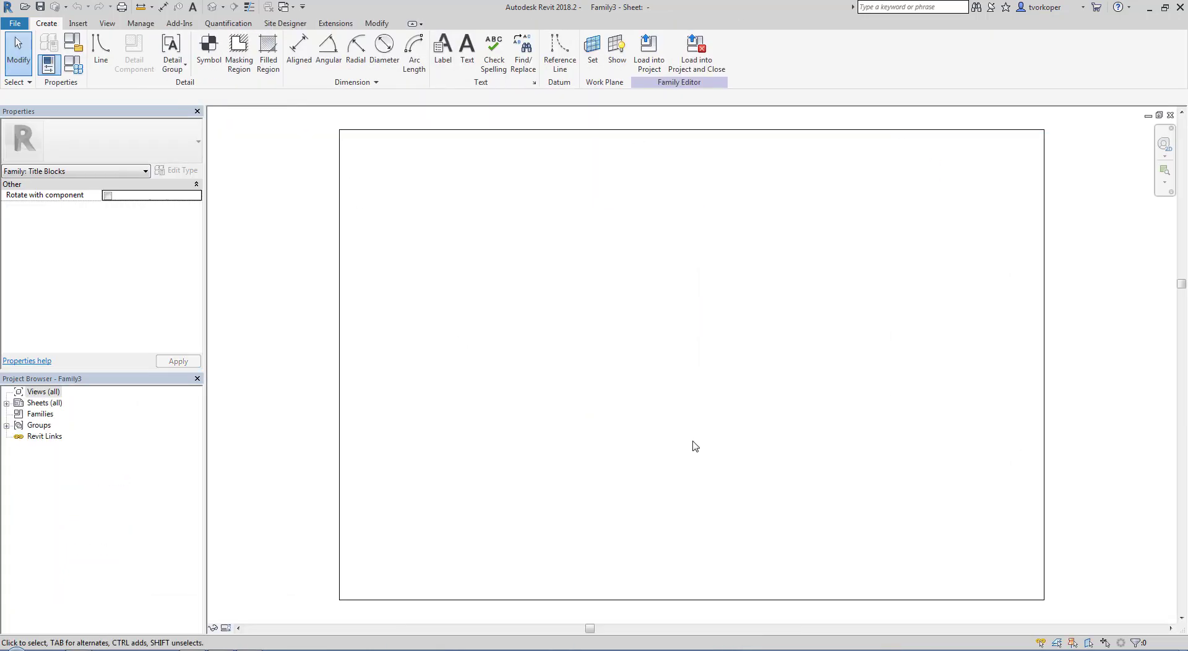
Place an aligned dimension across the full width of the blank sheet border and check its value.
key(d)
key(i)
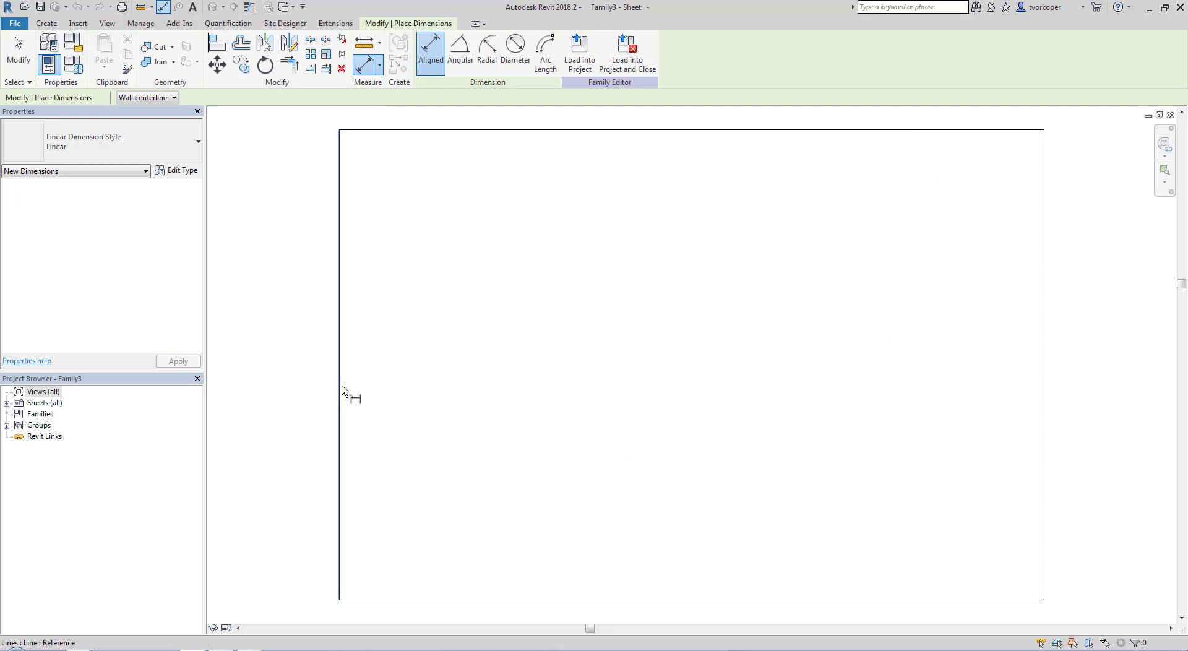
click(341, 390)
click(1043, 389)
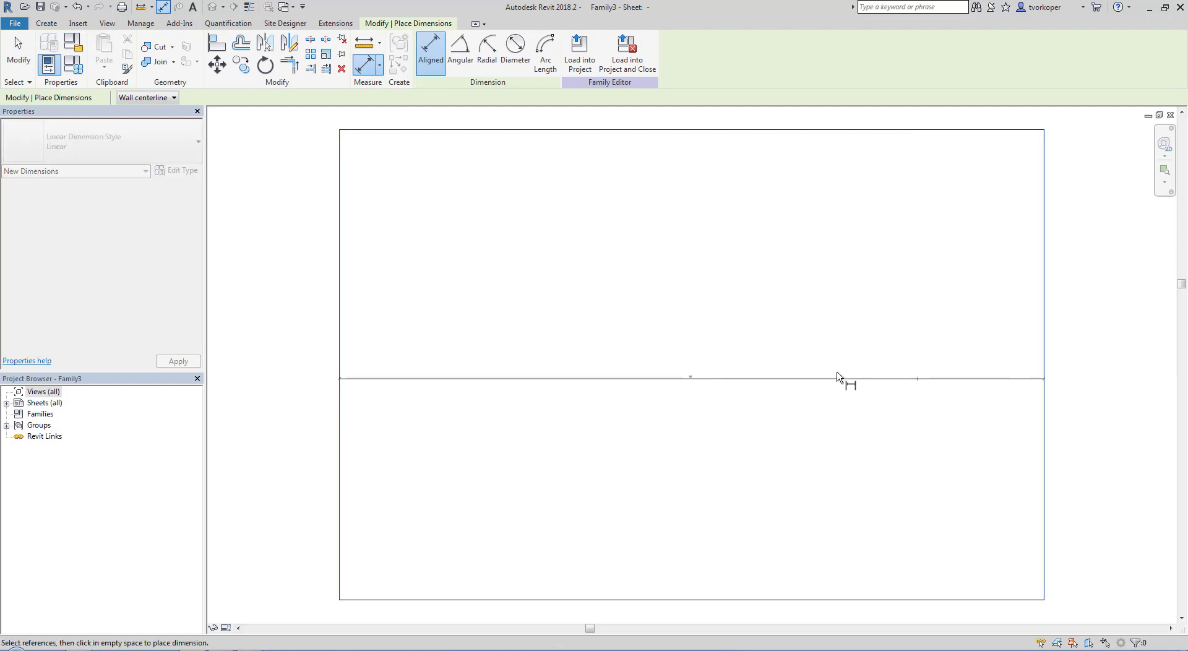
click(838, 377)
scroll(705, 371, up, 4)
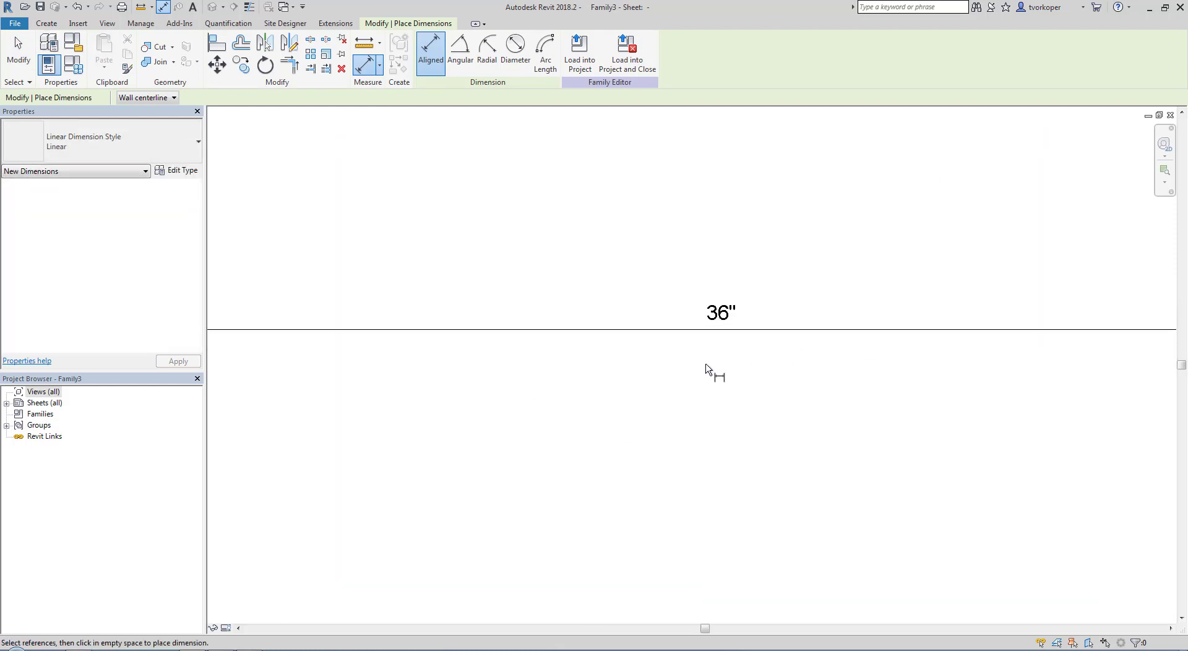
key(Escape)
scroll(706, 366, down, 4)
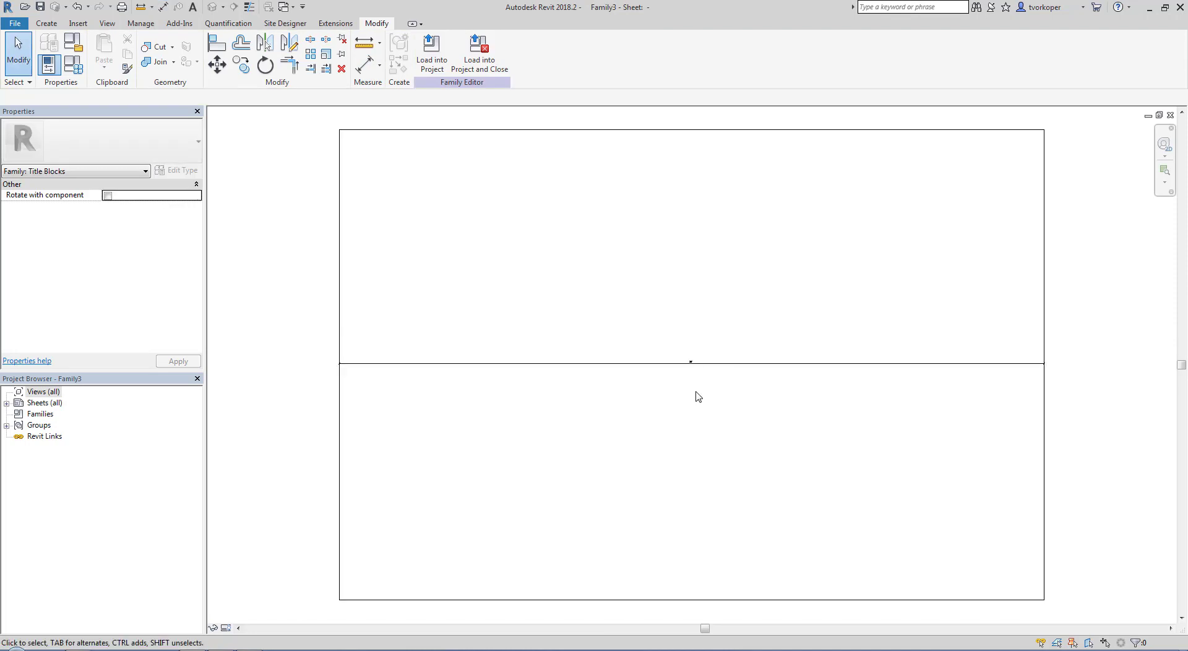
Delete the sheet width dimension and close the new title block family without saving.
click(691, 364)
key(Delete)
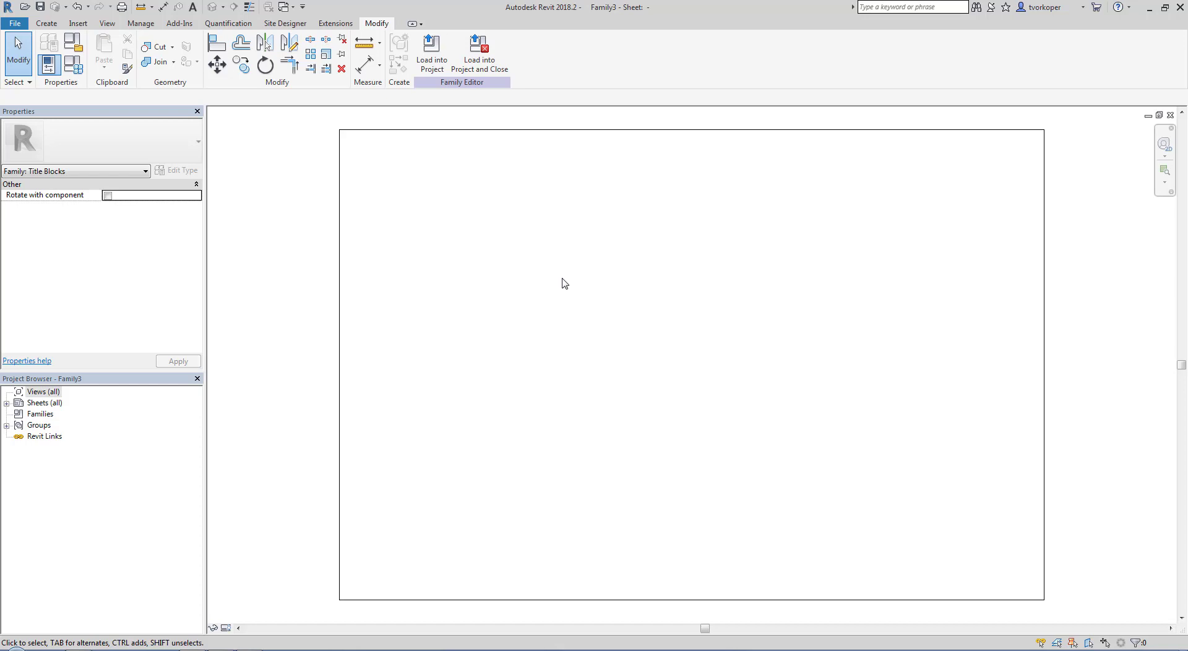
click(15, 23)
click(41, 334)
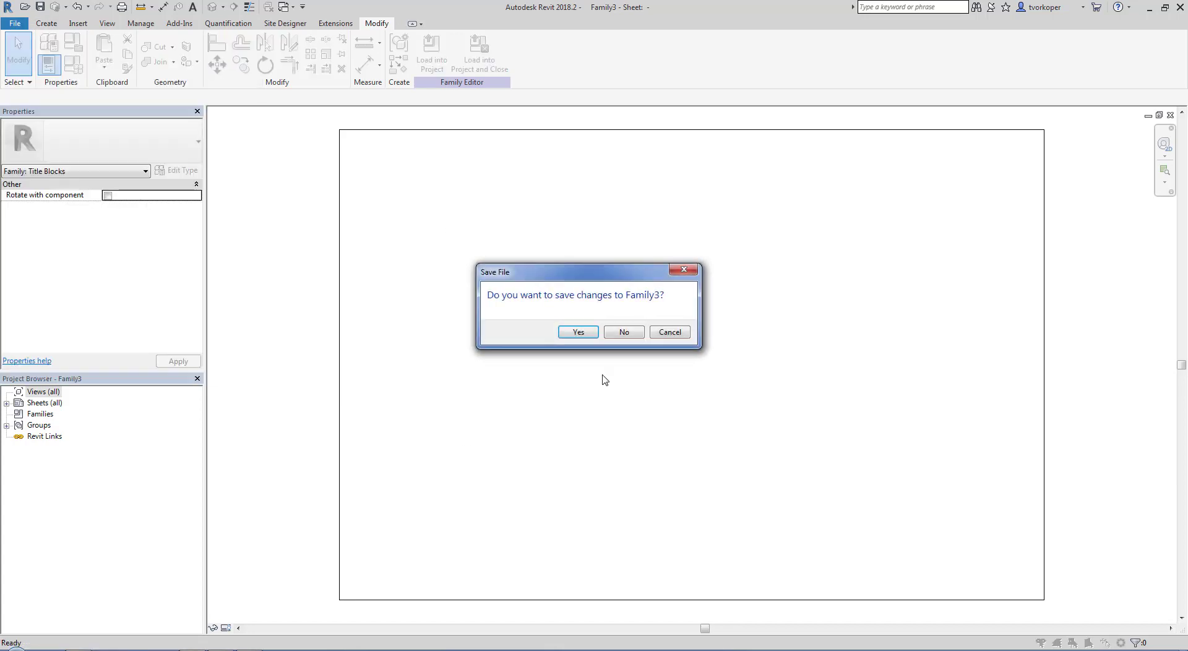
click(625, 332)
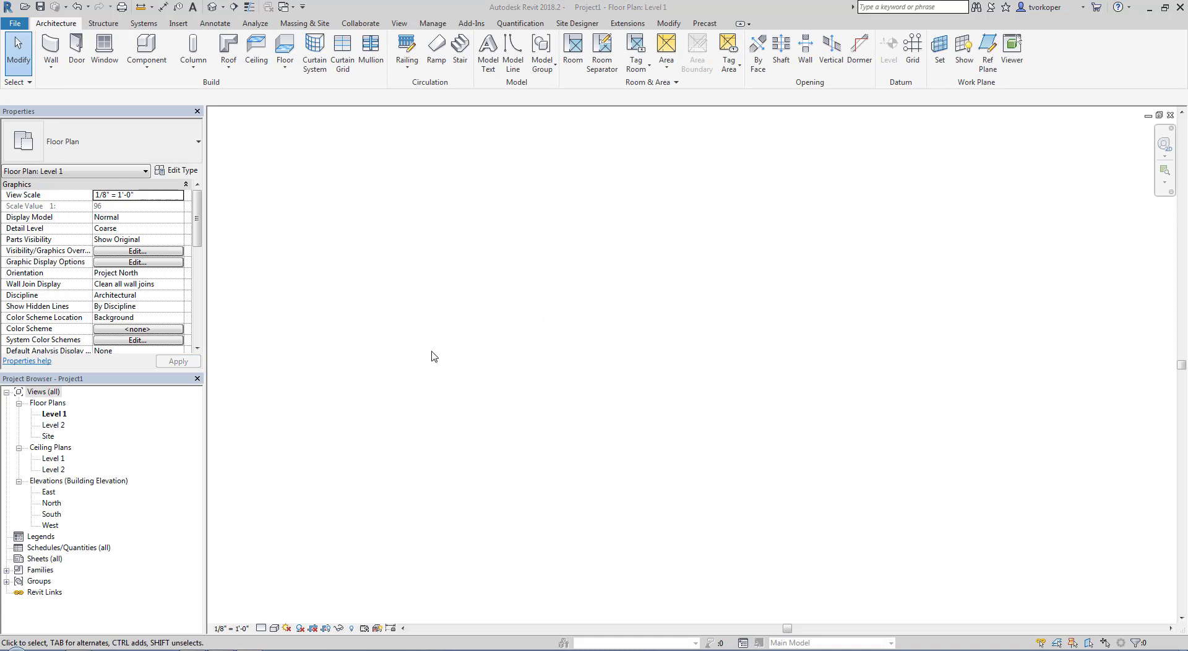
Open the existing family D 22 x 34 Horizontal.rfa from the Titleblocks folder of the US Imperial library.
click(15, 25)
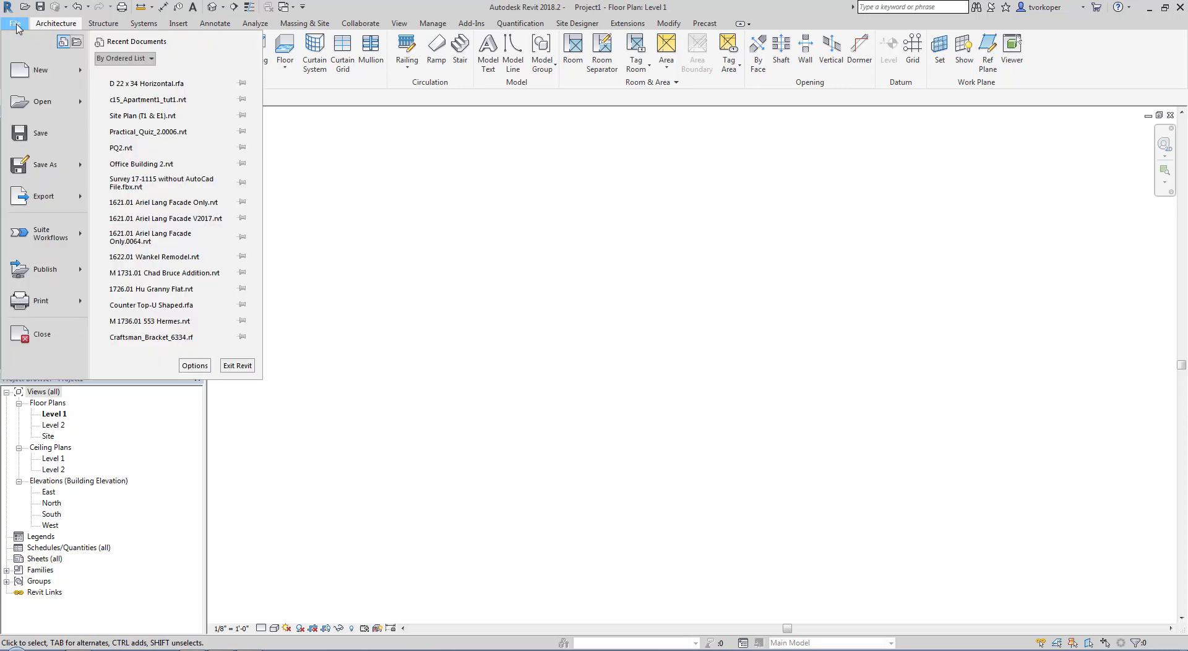
mouse_move(82, 76)
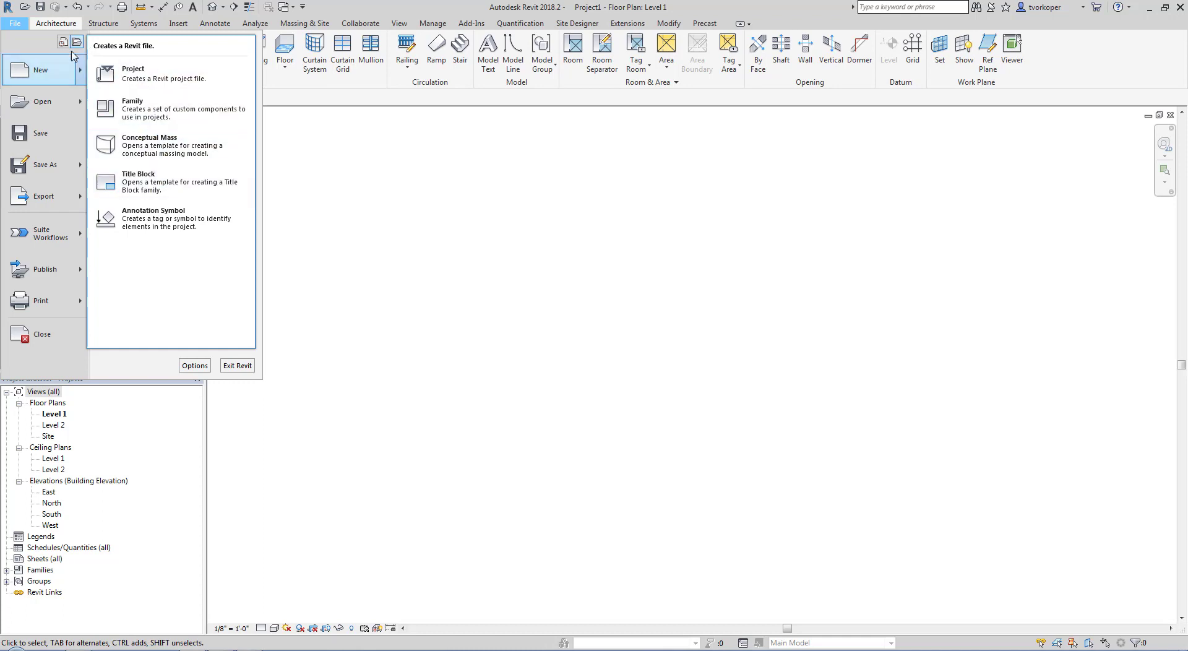
mouse_move(48, 104)
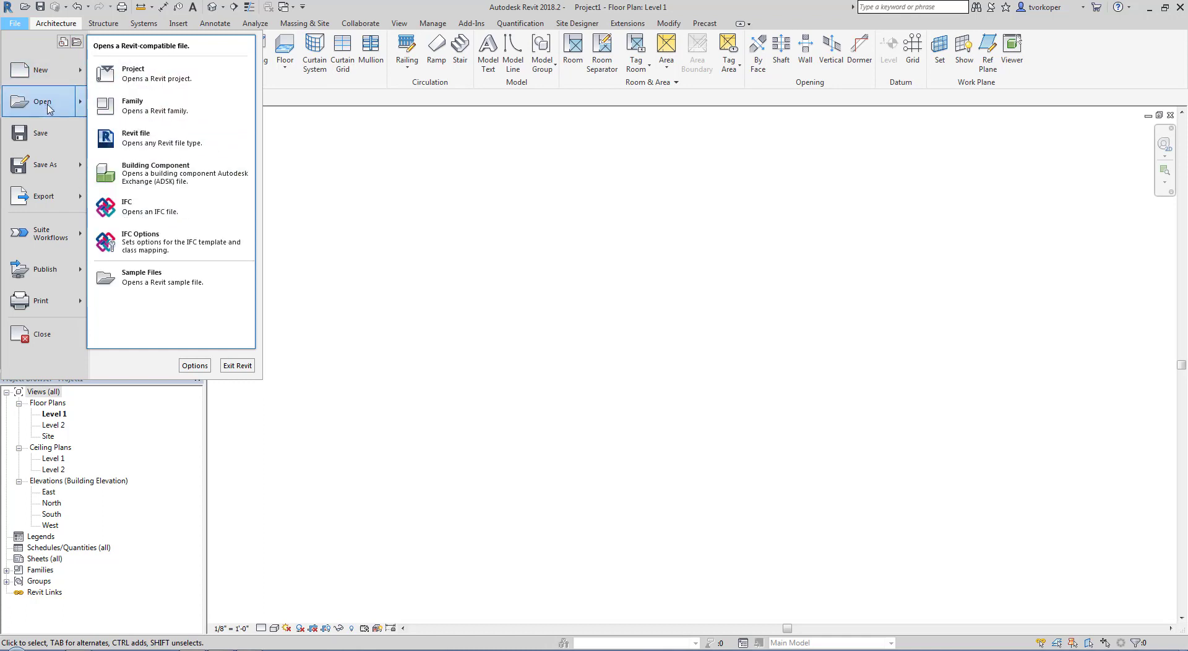
click(132, 109)
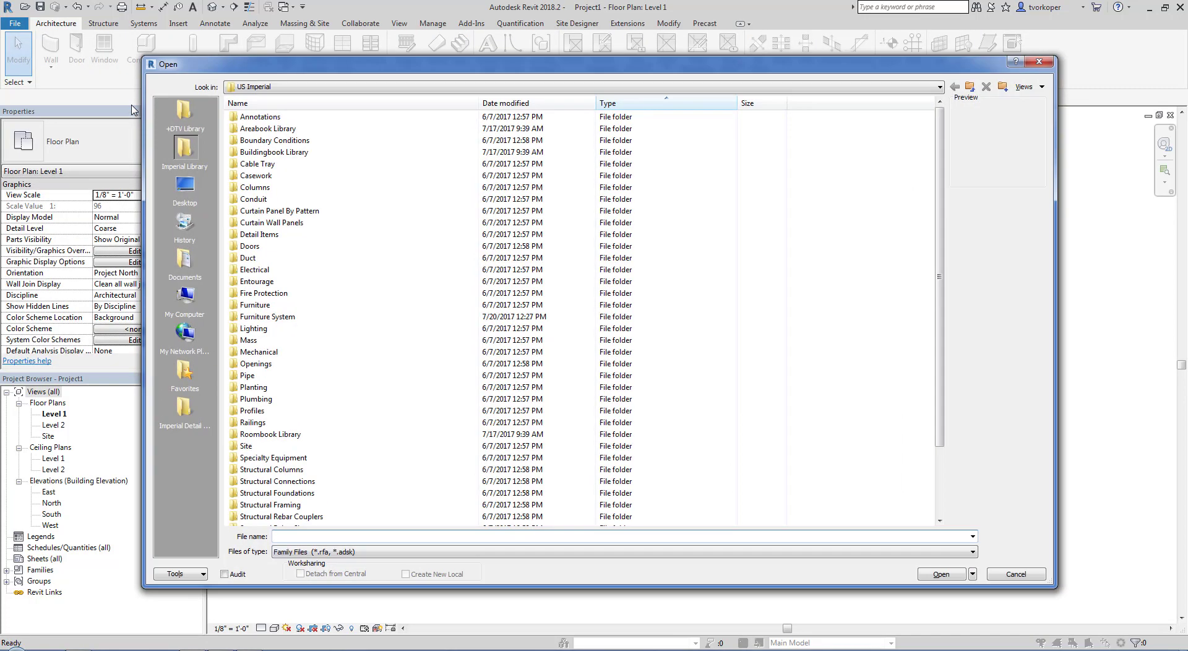
drag(247, 68, 165, 44)
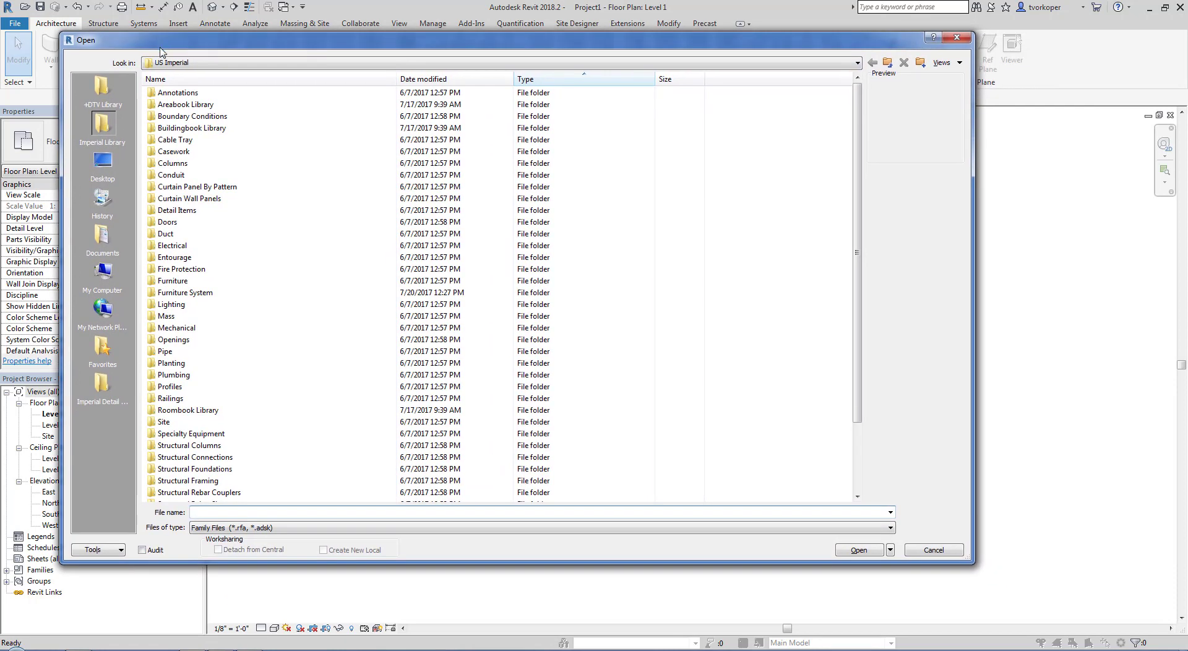
click(102, 125)
scroll(618, 260, down, 3)
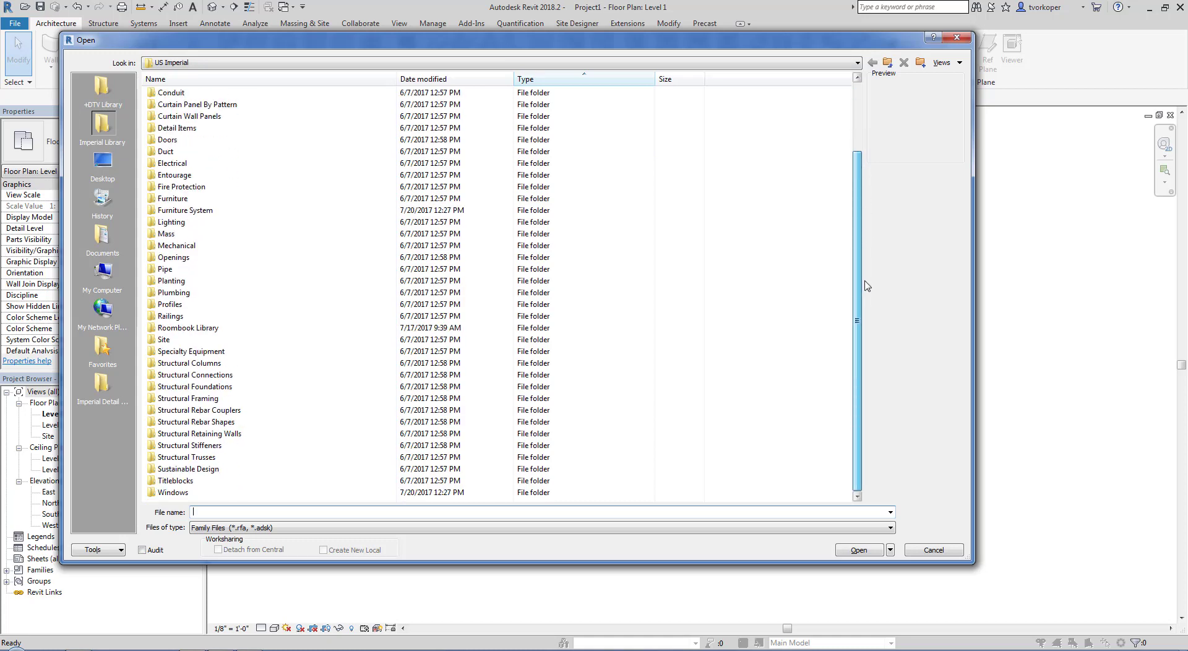
double_click(180, 482)
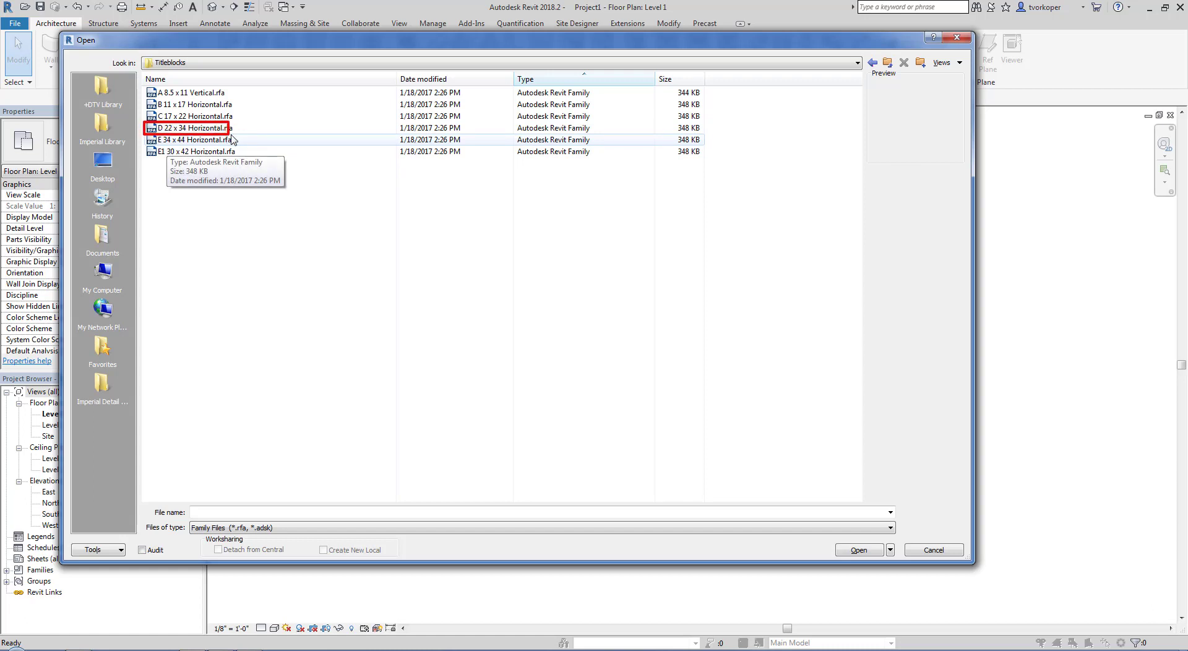
click(211, 216)
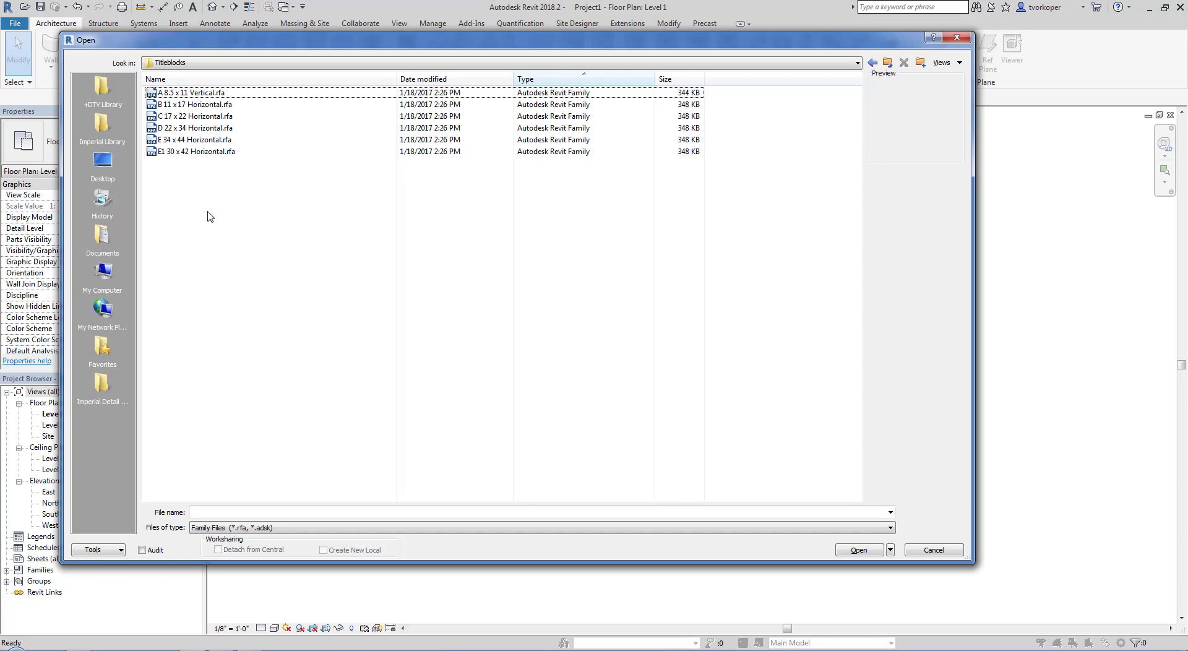
click(178, 128)
click(848, 553)
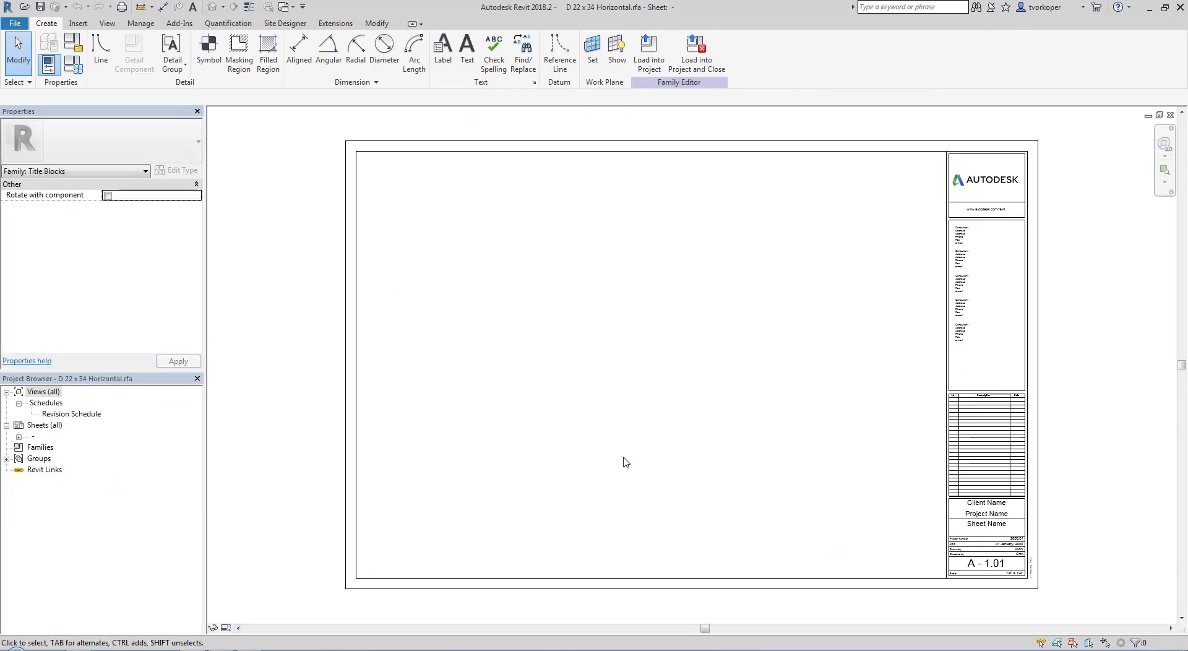
Dimension the overall width between the outer sheet edges, placing the aligned dimension above the title block.
key(d)
key(i)
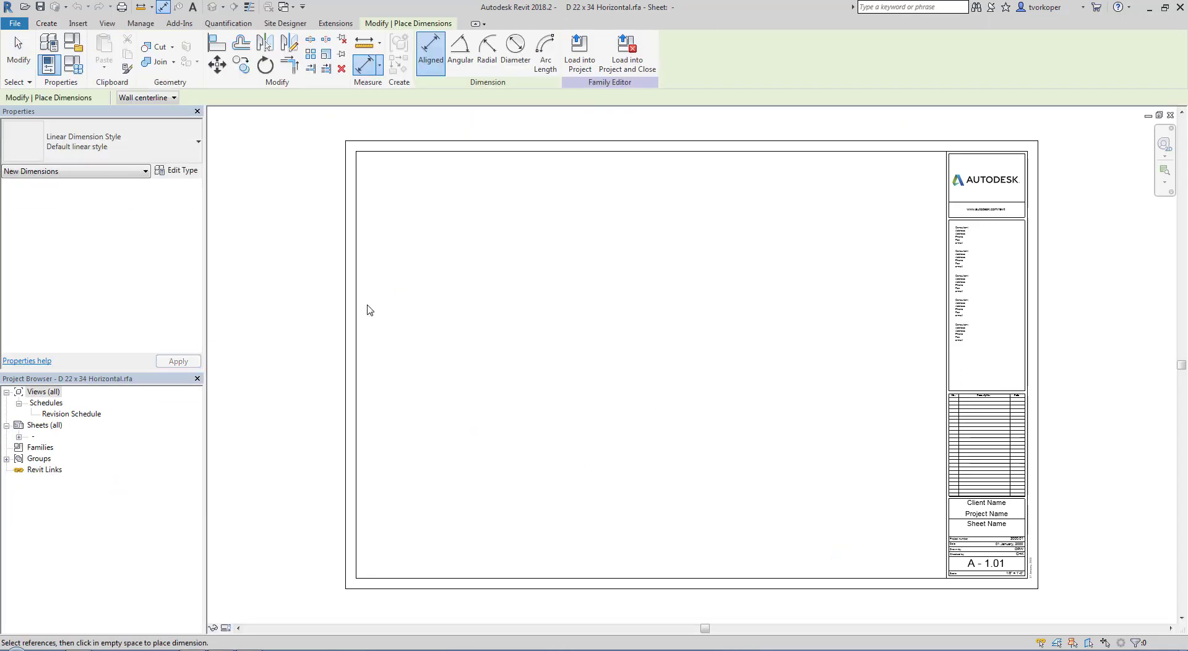
click(344, 304)
click(1038, 266)
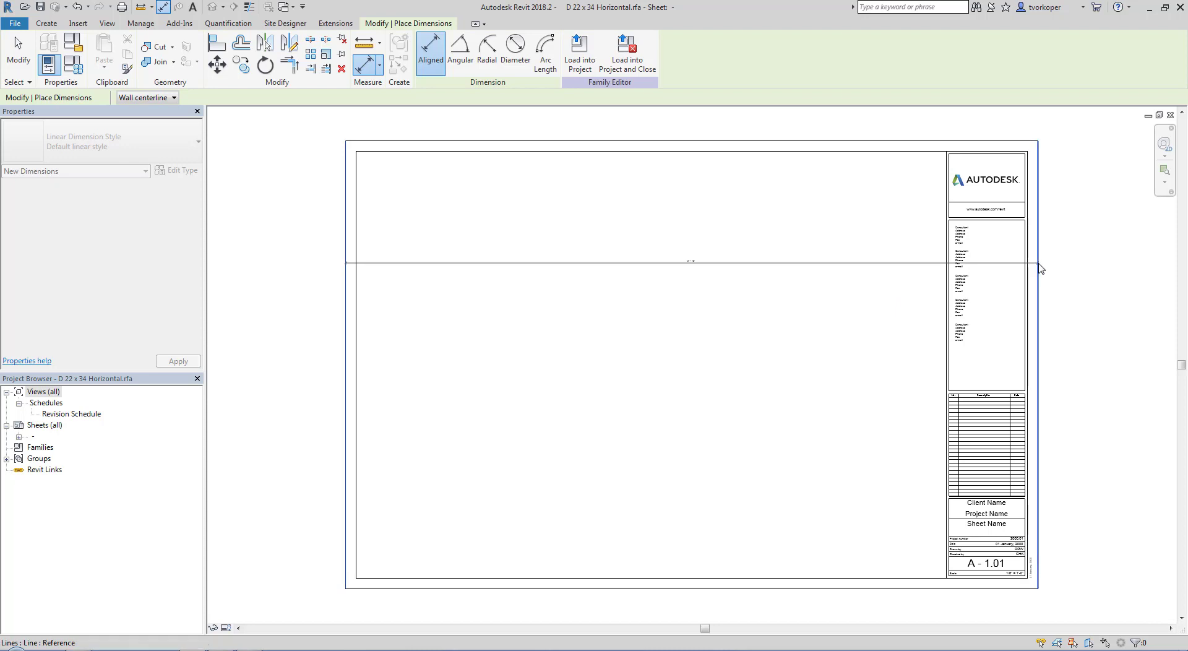
scroll(821, 219, up, 1)
click(811, 164)
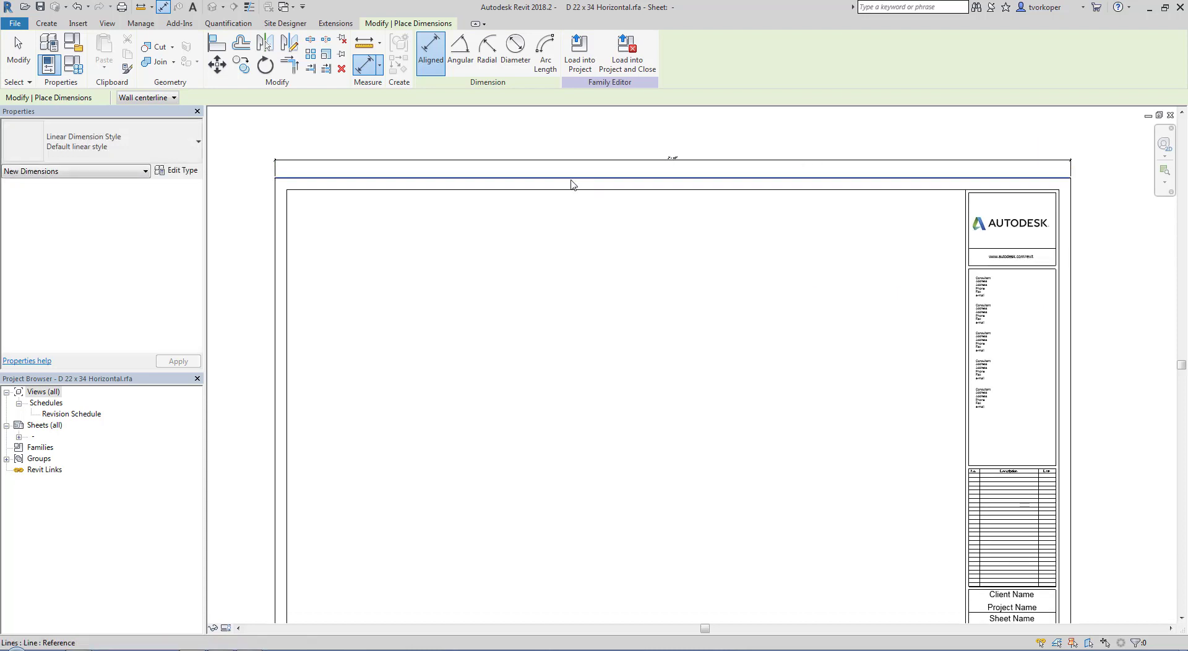
Dimension the overall height between the outer sheet edges, placing the aligned dimension beside the sheet's left edge.
click(520, 179)
scroll(523, 307, down, 3)
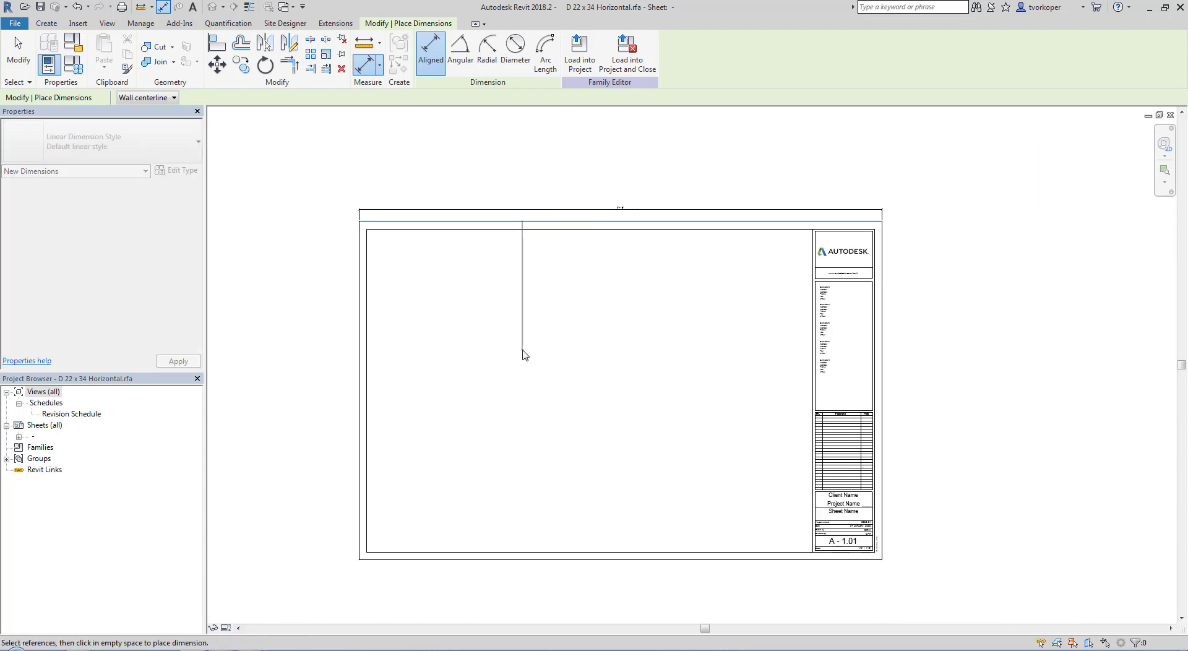
click(506, 493)
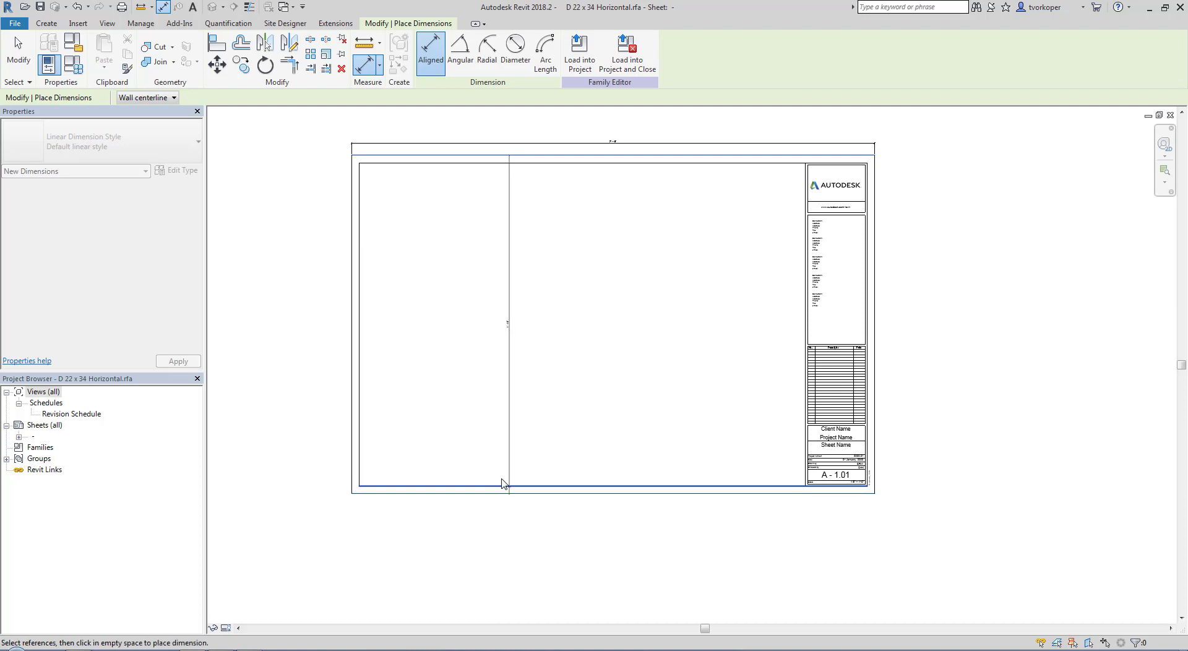
click(331, 376)
key(Escape)
key(Escape)
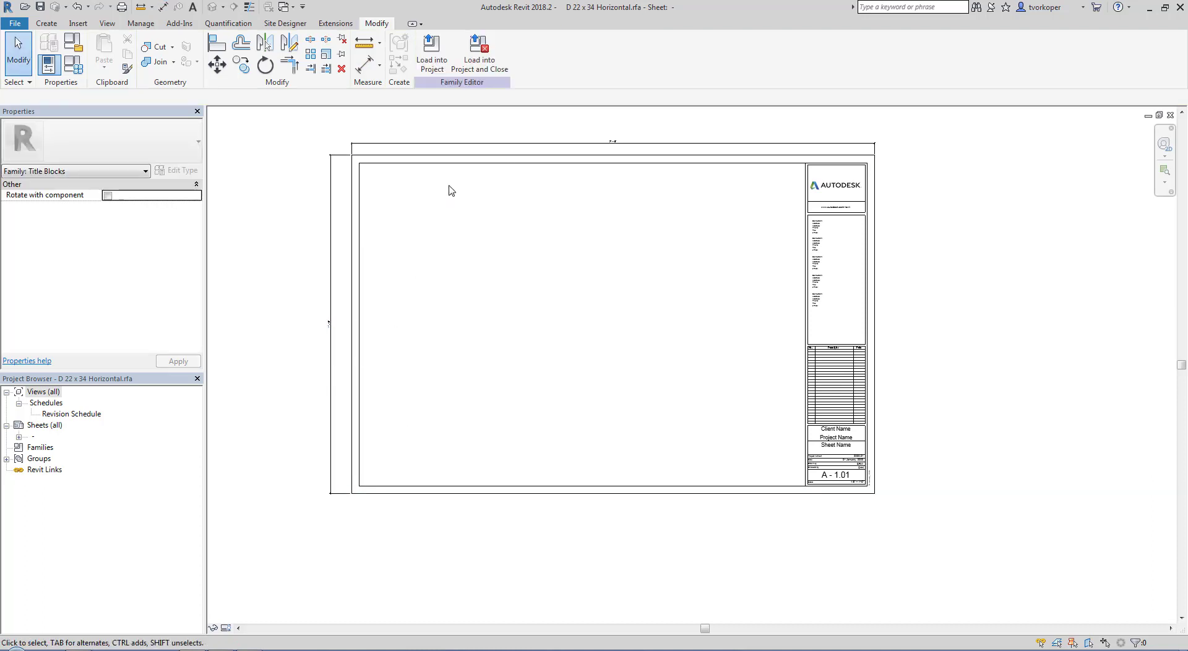
Examine the values of the sheet's overall width and height dimensions, then fit the whole title block in view.
scroll(484, 137, up, 2)
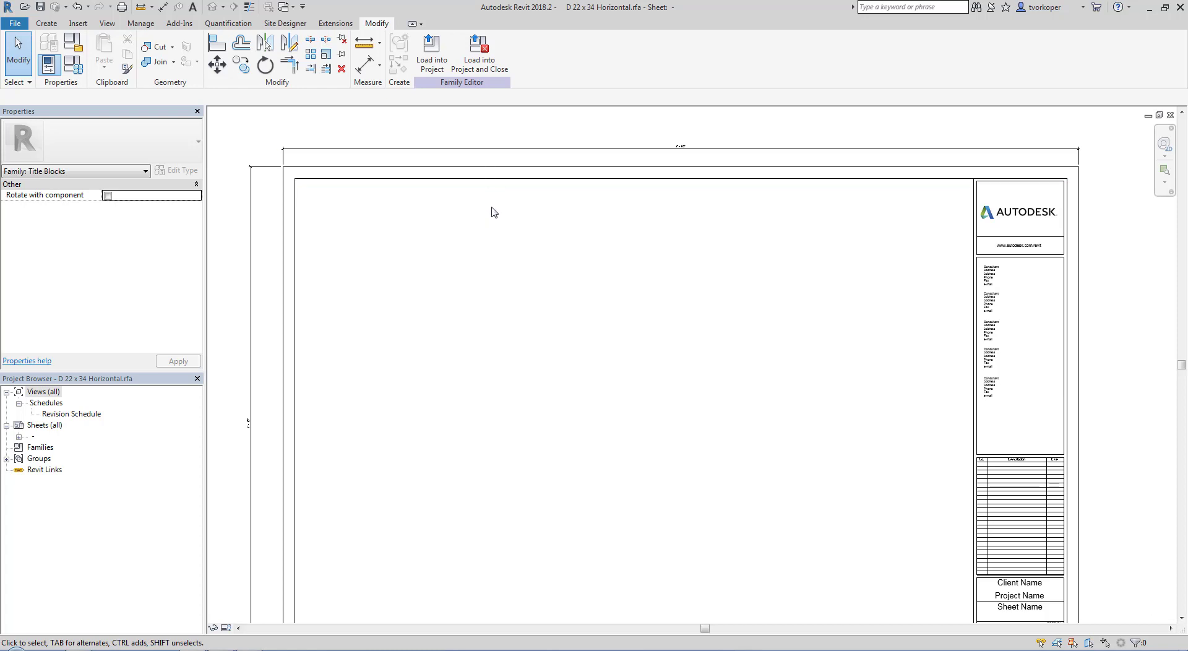
middle_drag(500, 212, 502, 232)
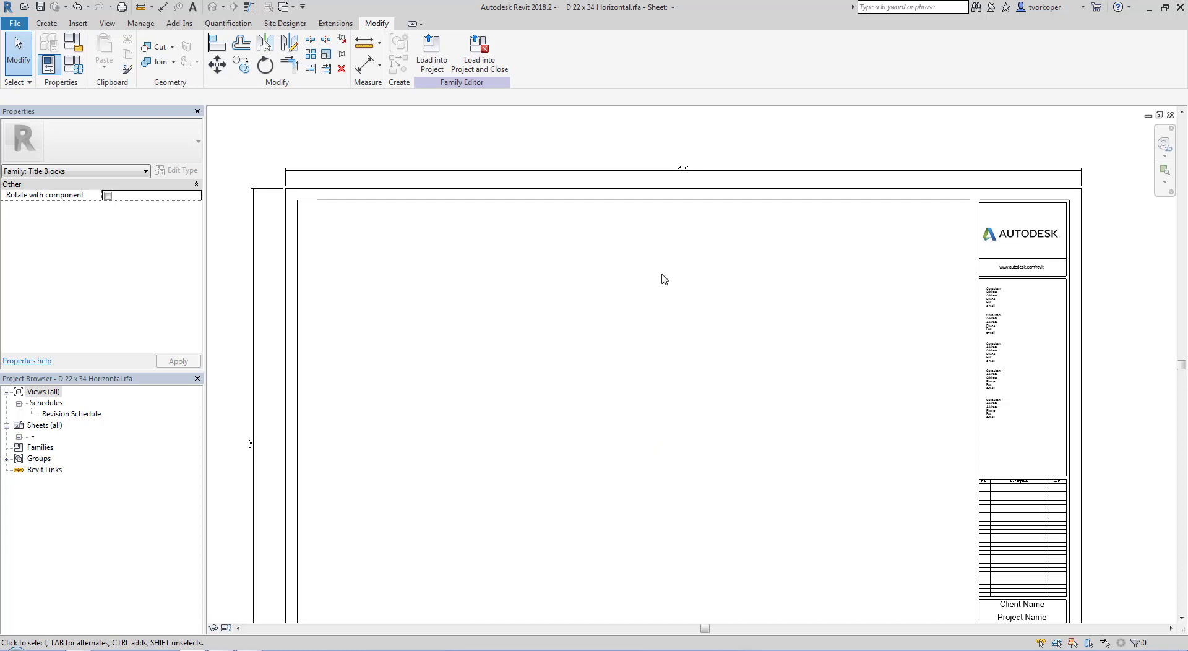
scroll(693, 152, up, 5)
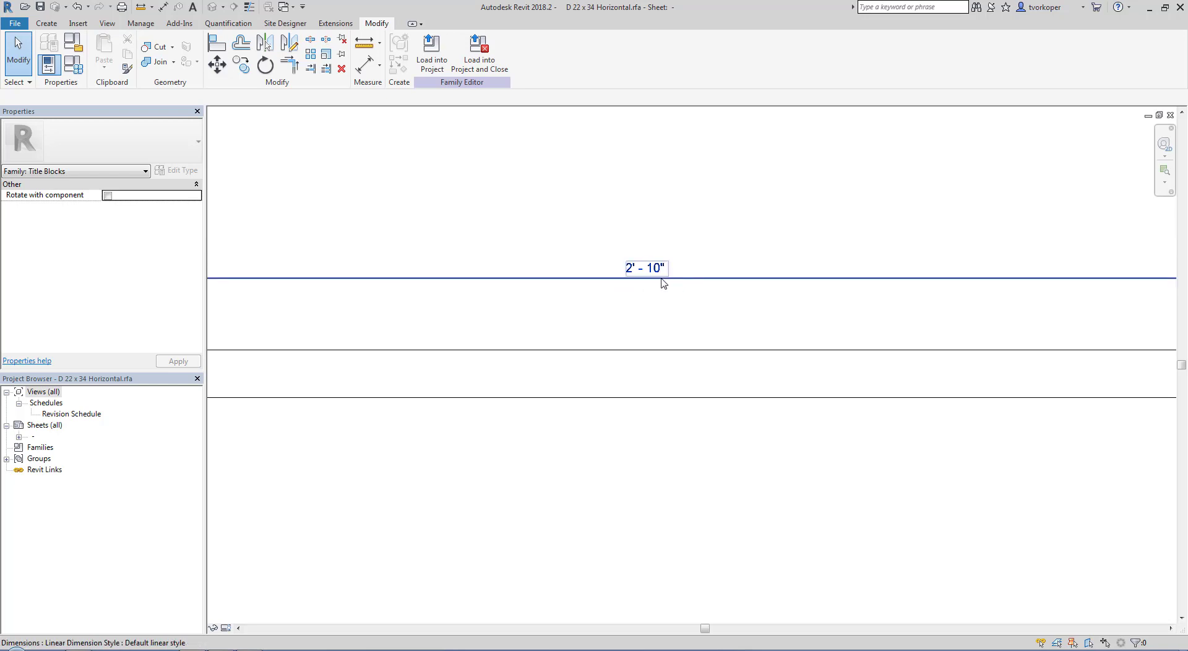
scroll(777, 288, down, 4)
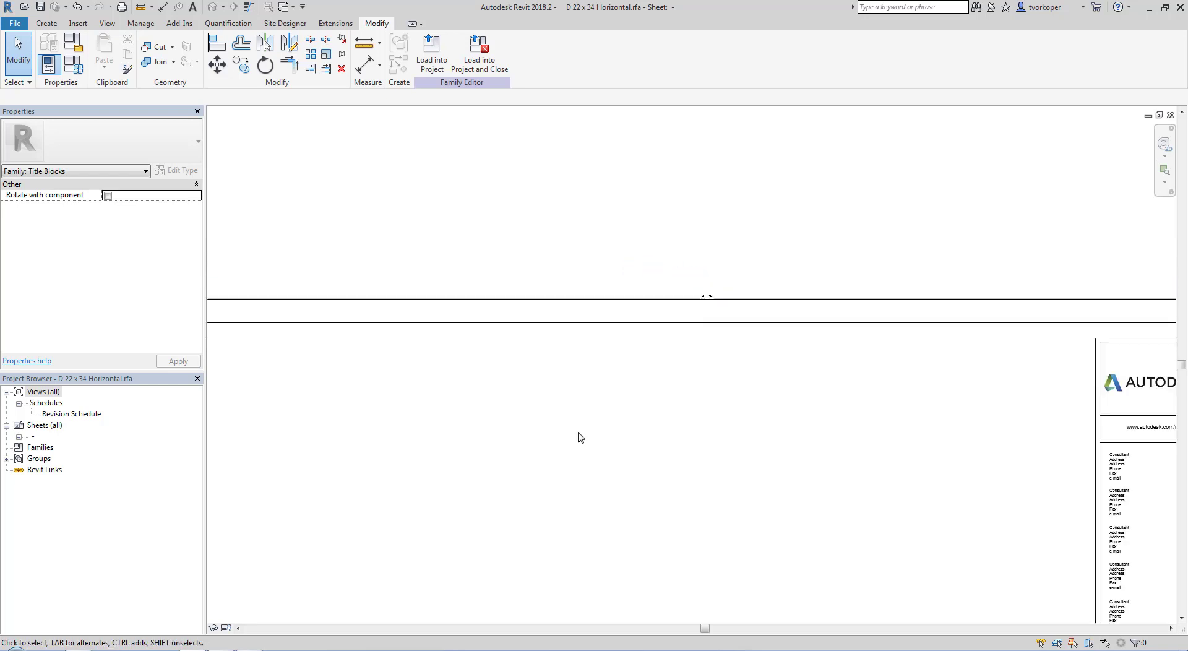
scroll(580, 438, down, 2)
scroll(252, 483, up, 3)
scroll(411, 478, up, 4)
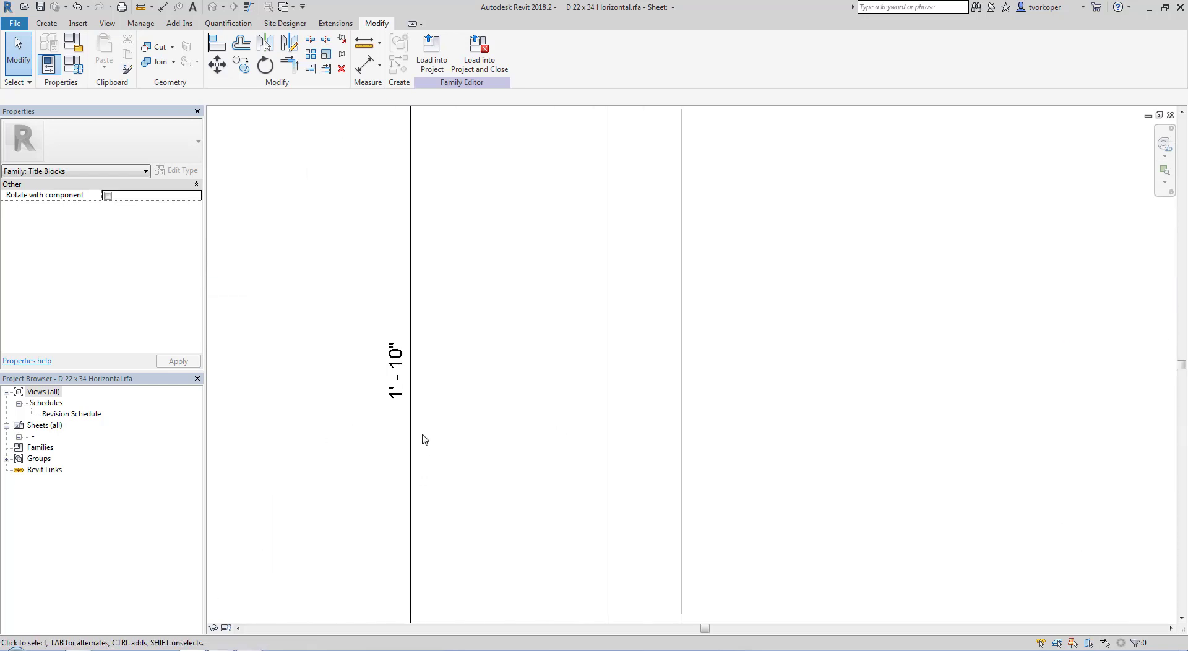
scroll(428, 427, down, 5)
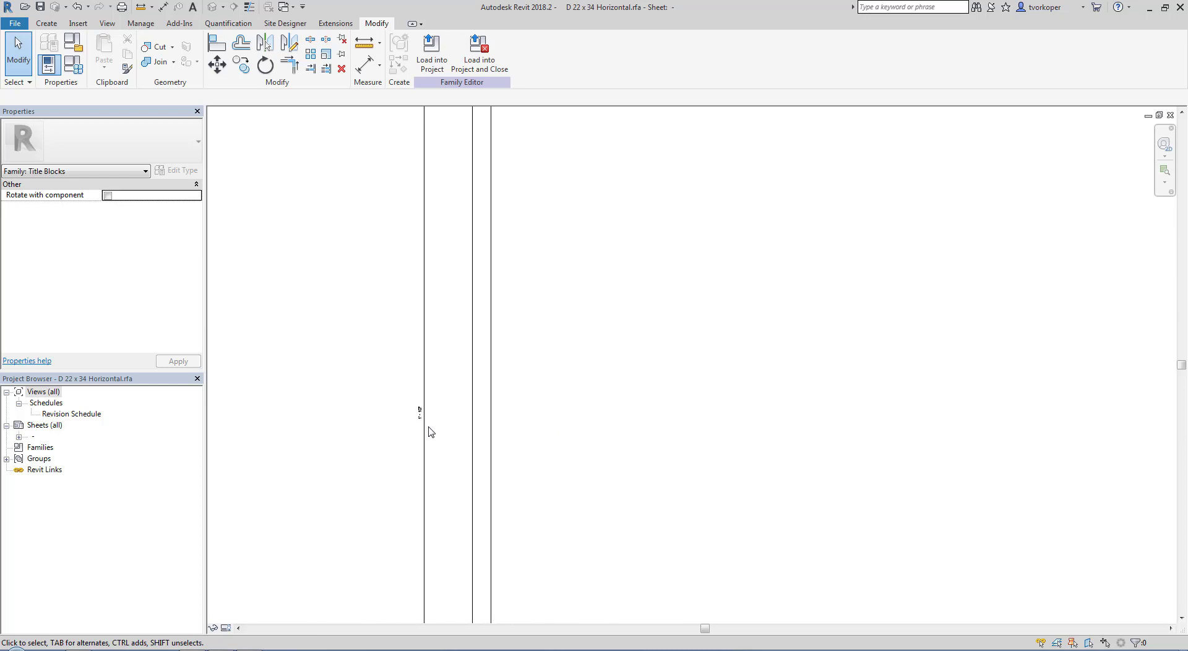
key(z)
key(e)
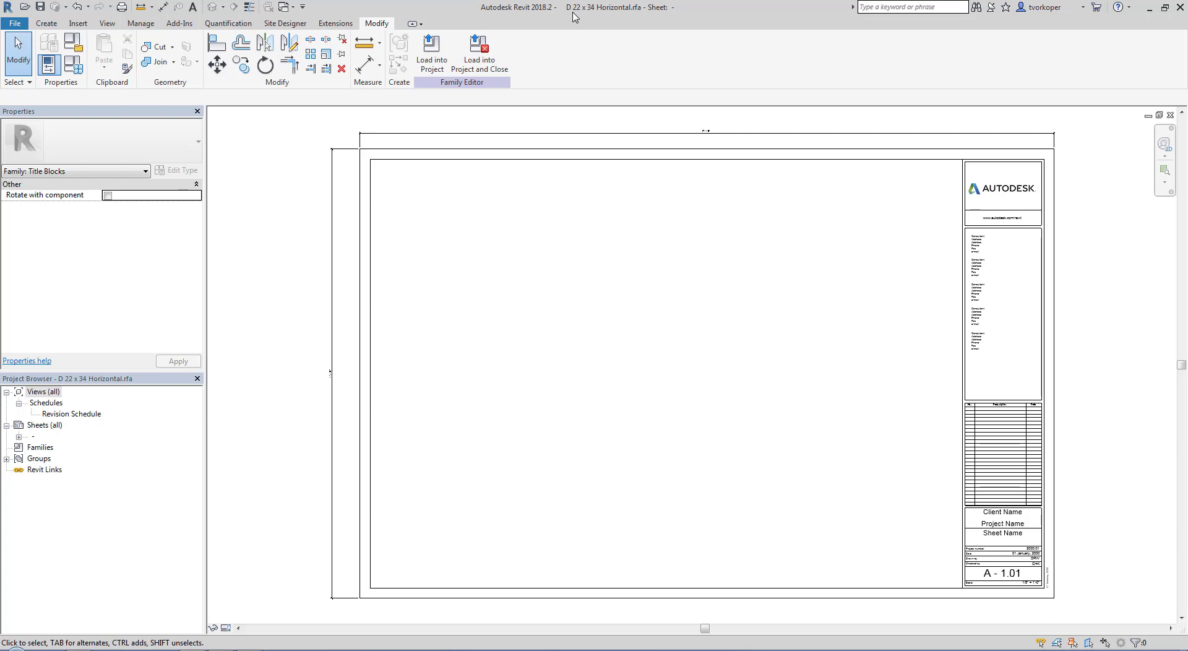
Save the family as a new family file named D 24 x 36 Horizontal.rfa on the Desktop.
click(15, 25)
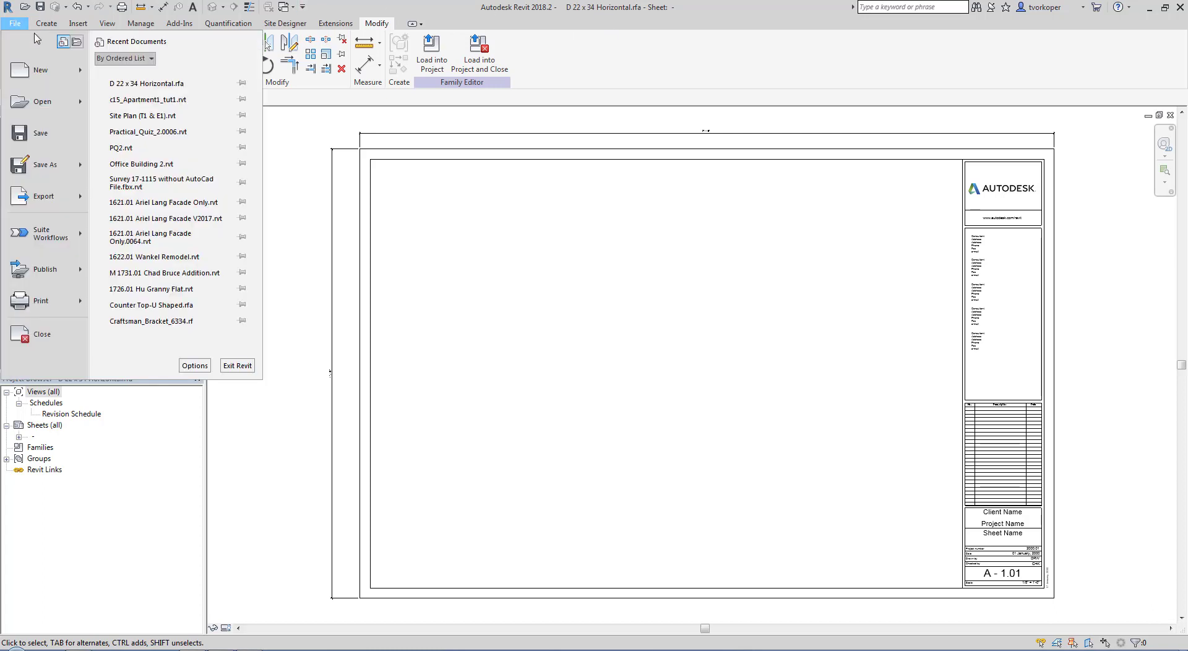
mouse_move(54, 166)
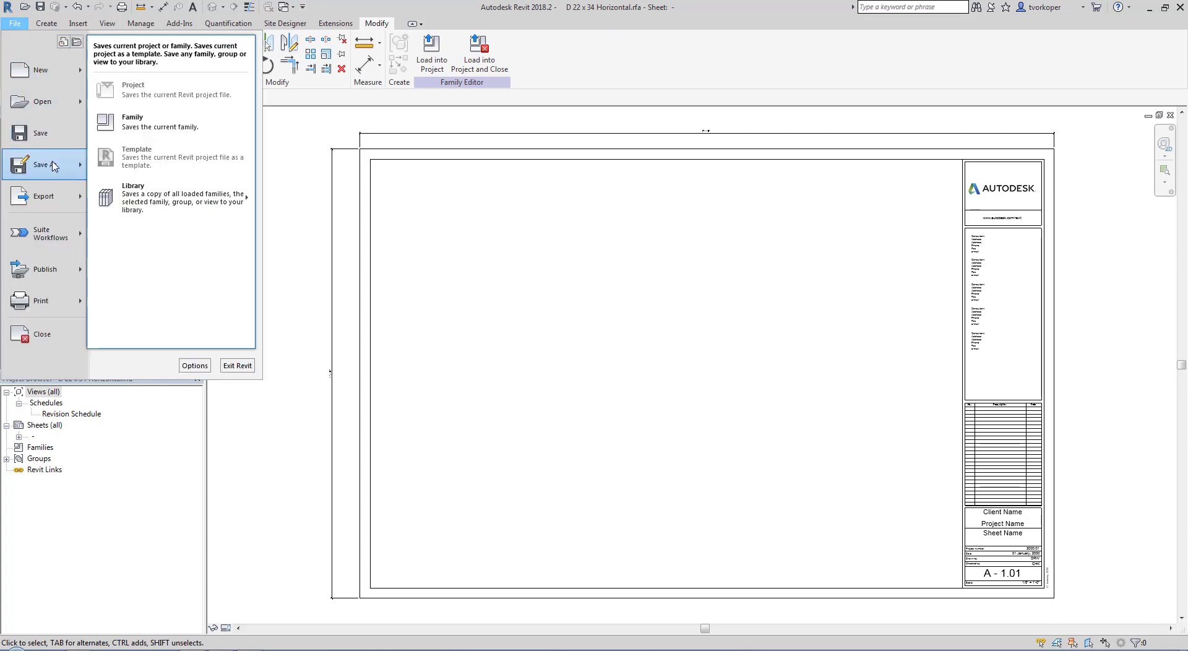
click(194, 127)
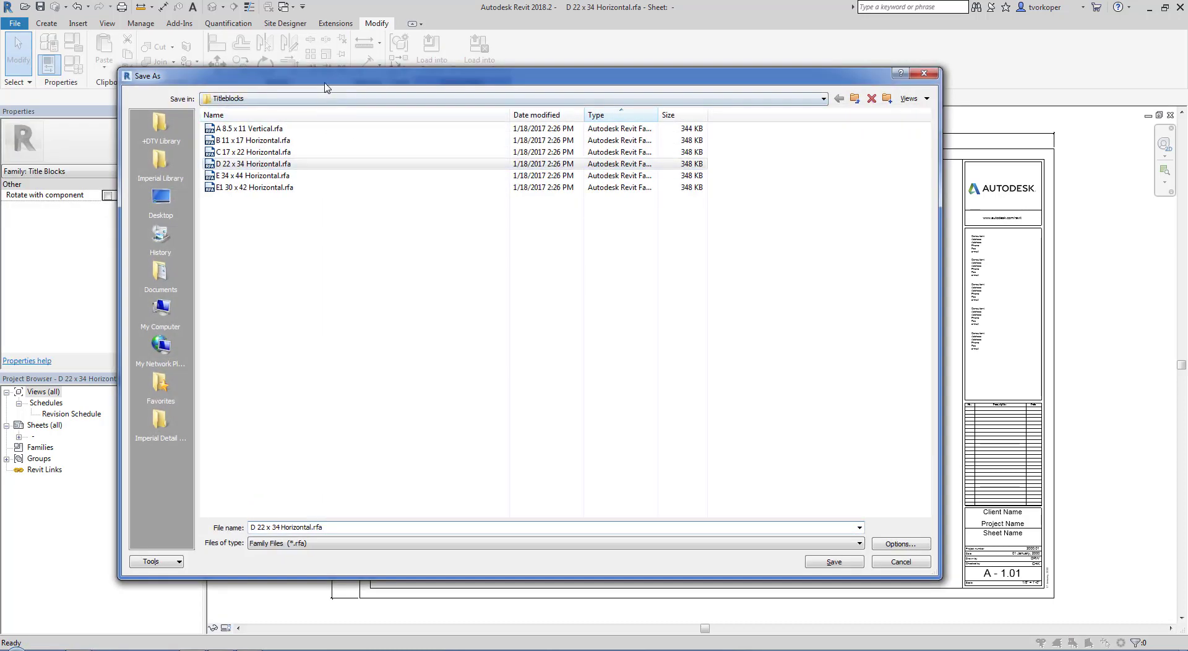
drag(325, 83, 385, 99)
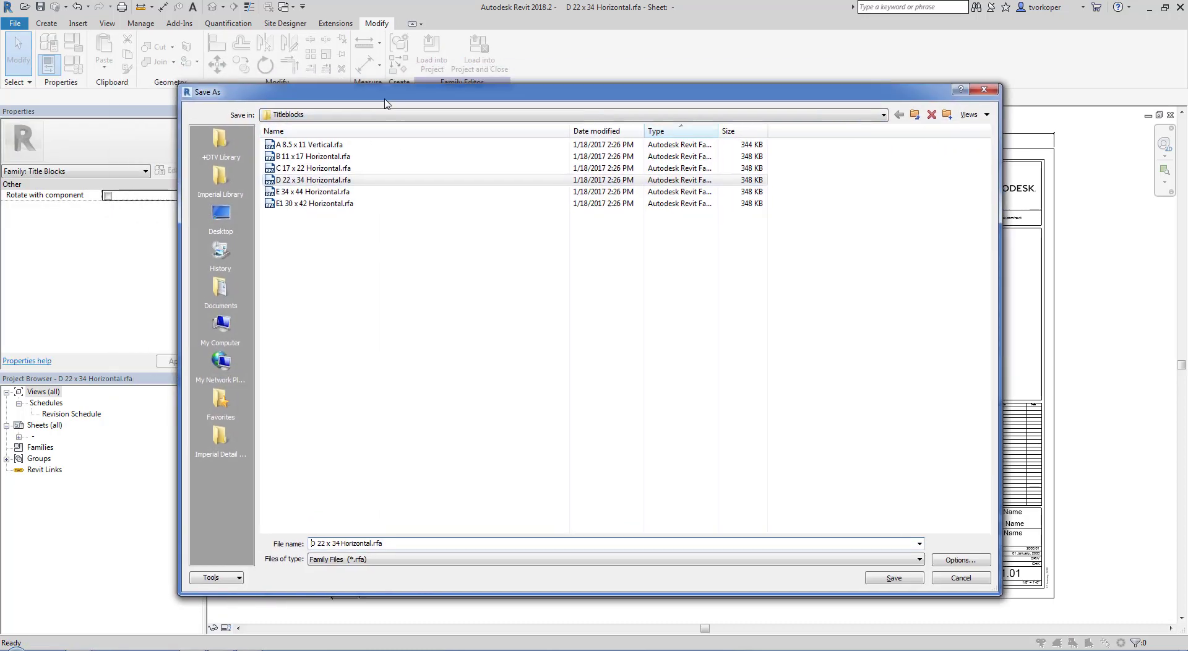
click(222, 213)
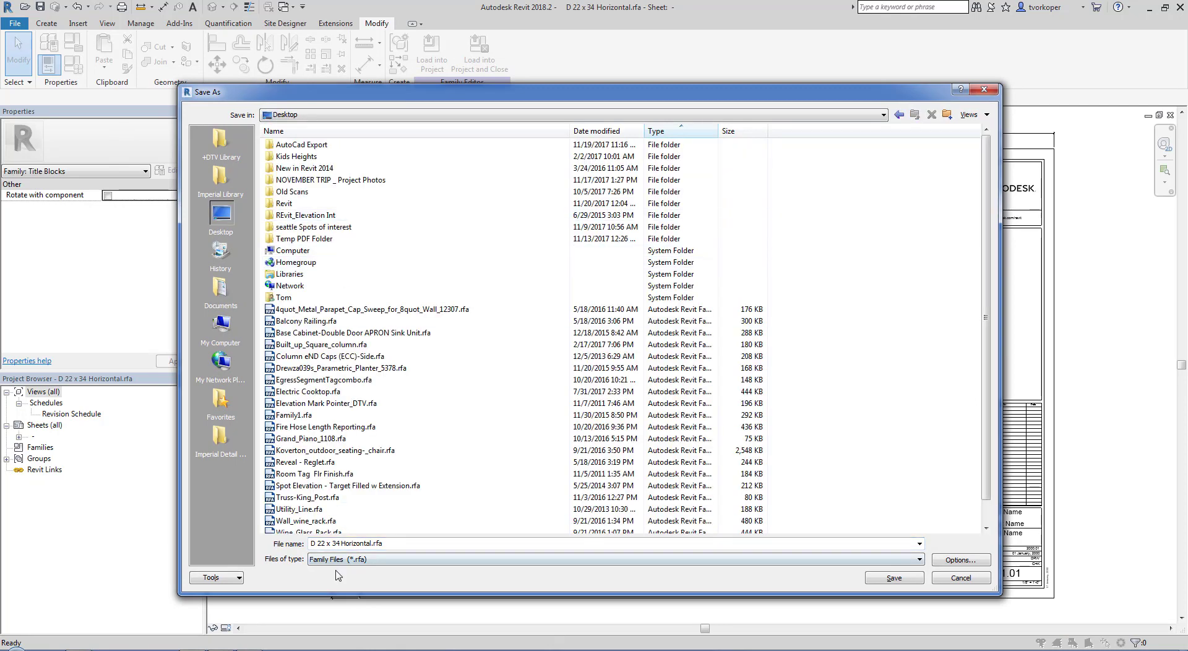
click(340, 548)
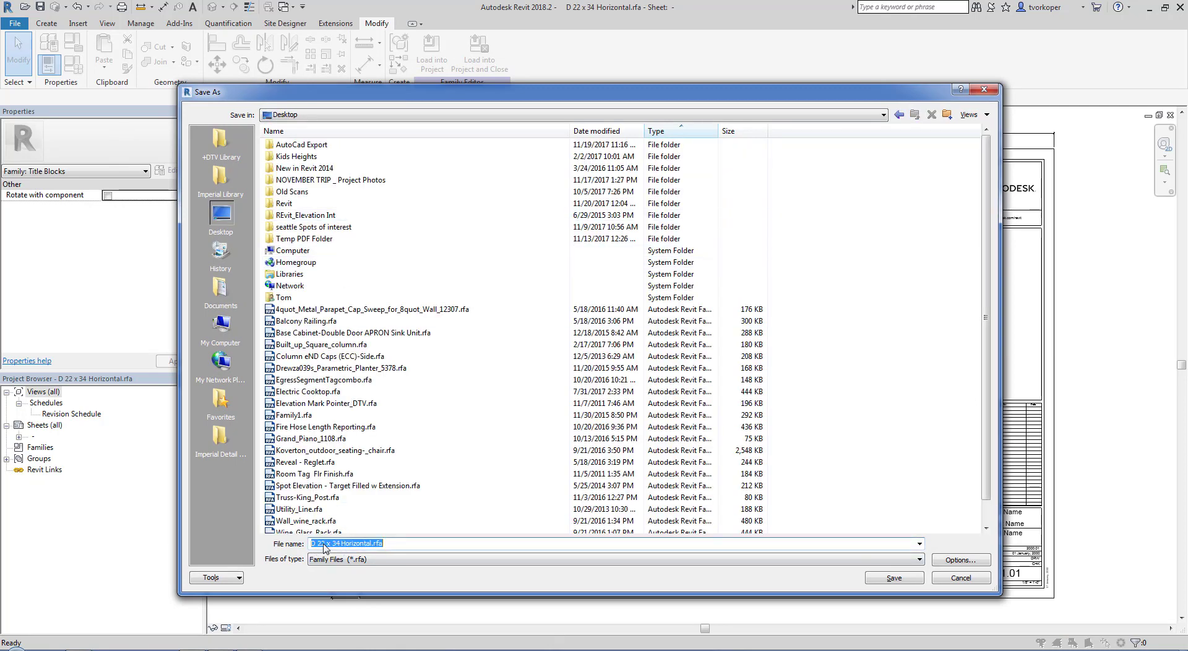
drag(325, 547, 321, 549)
text(24)
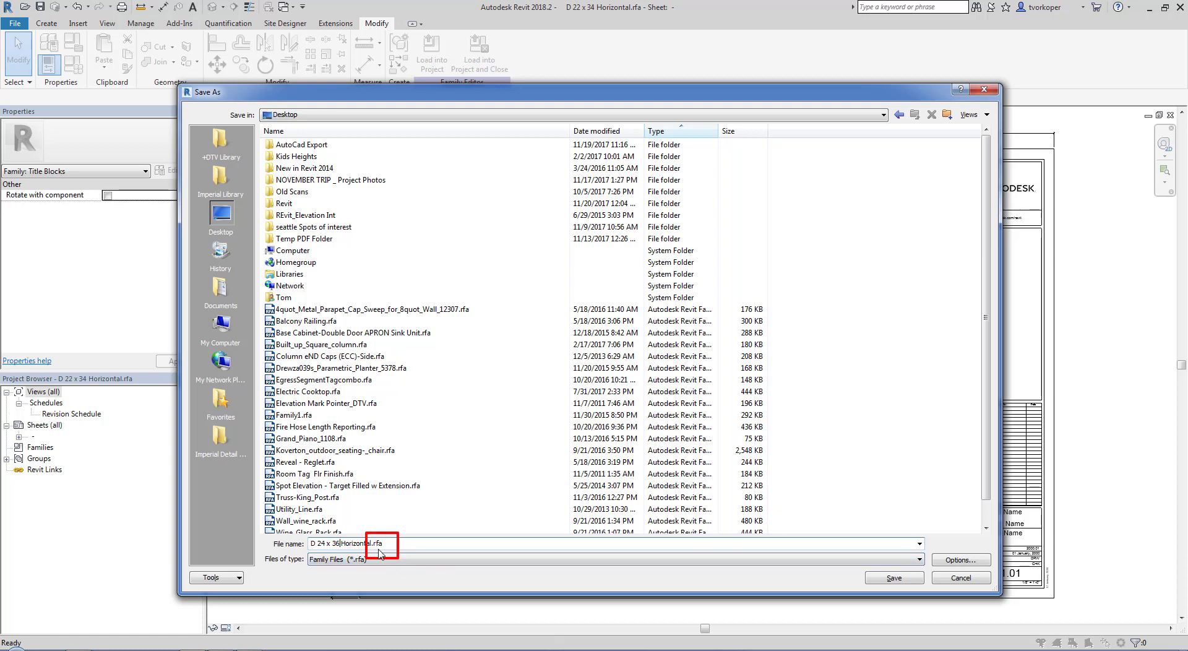
click(882, 581)
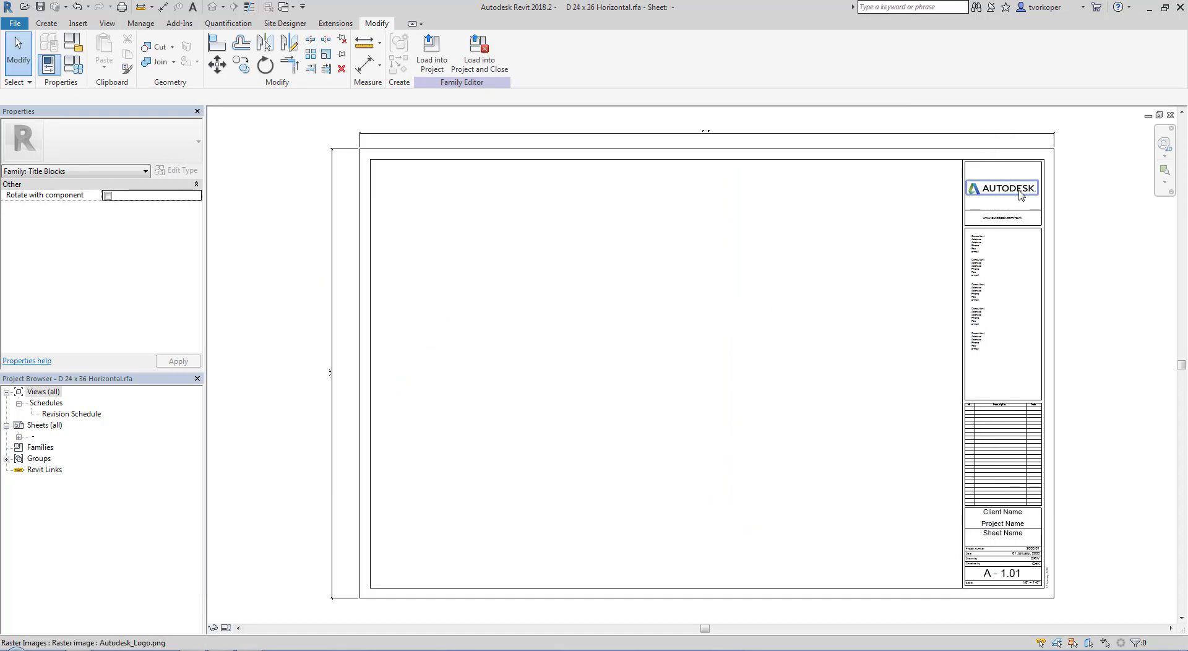
Set the sheet's overall width to 3' by moving its right outer edge.
click(1054, 183)
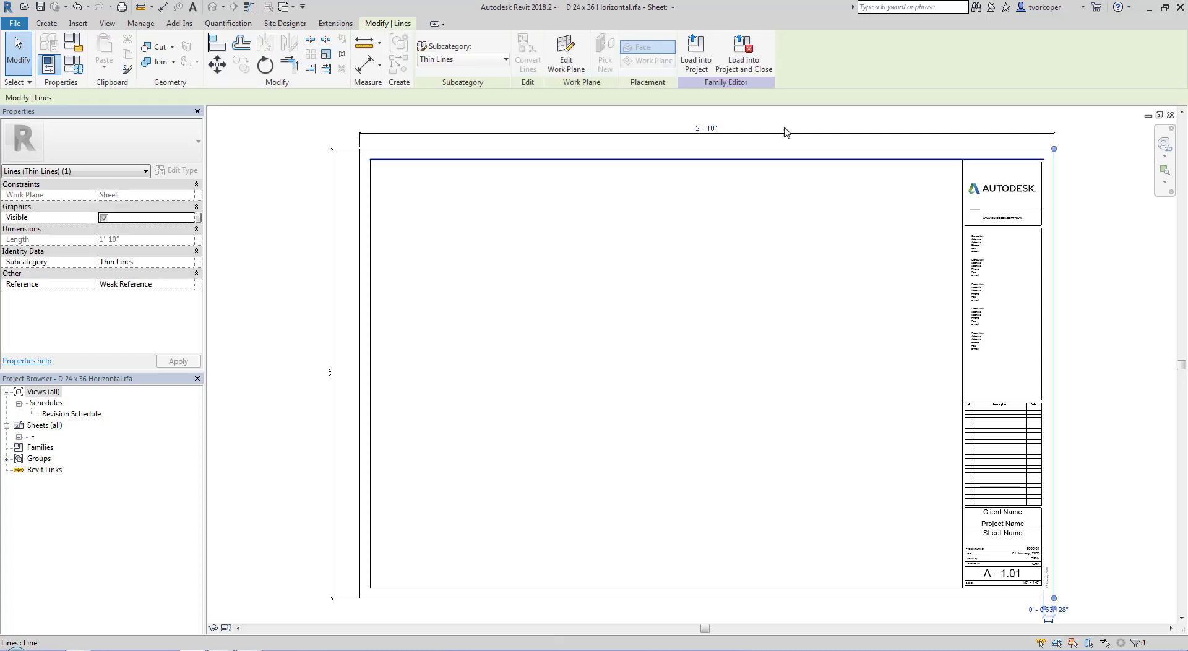
click(709, 131)
text(3')
key(Return)
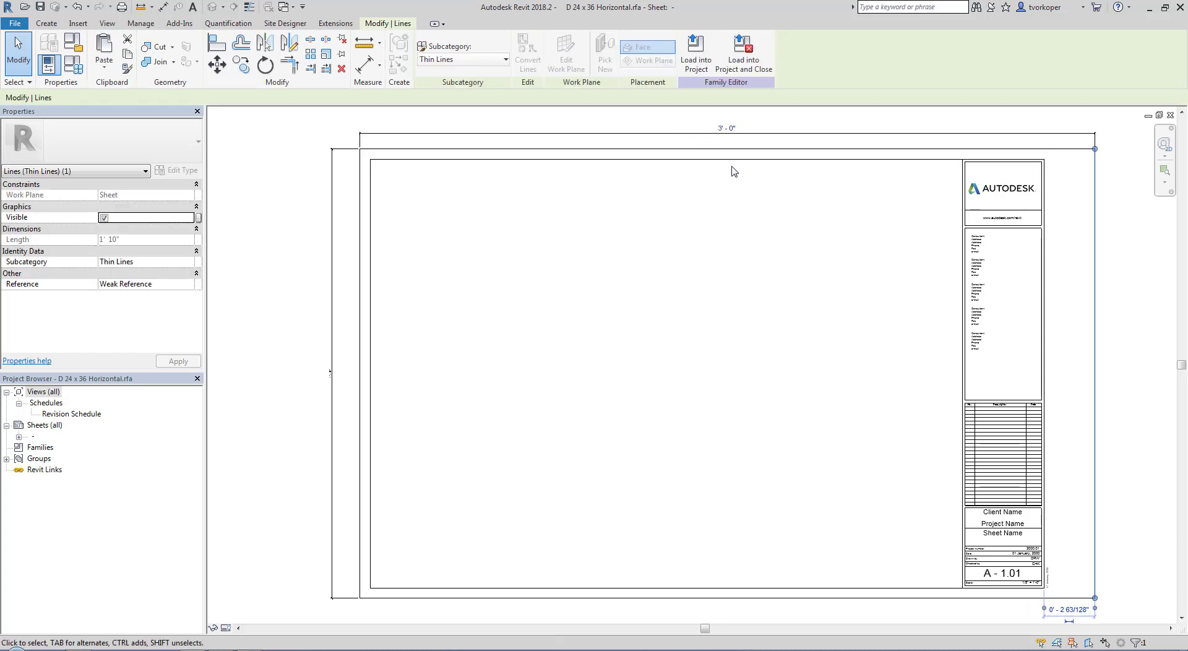
Change the sheet's overall height to suit the 24 x 36 format by moving its bottom outer edge.
click(631, 599)
click(325, 382)
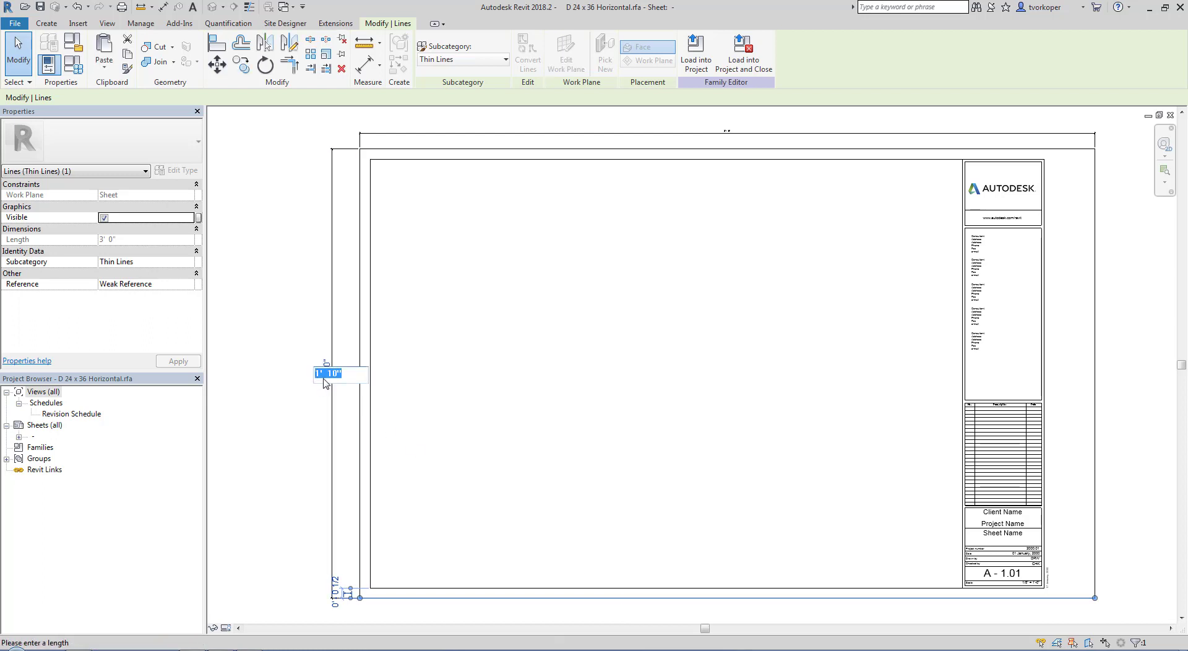
key(Escape)
key(Escape)
Examine the resized sheet outline and its overall width and height dimensions.
scroll(328, 387, down, 2)
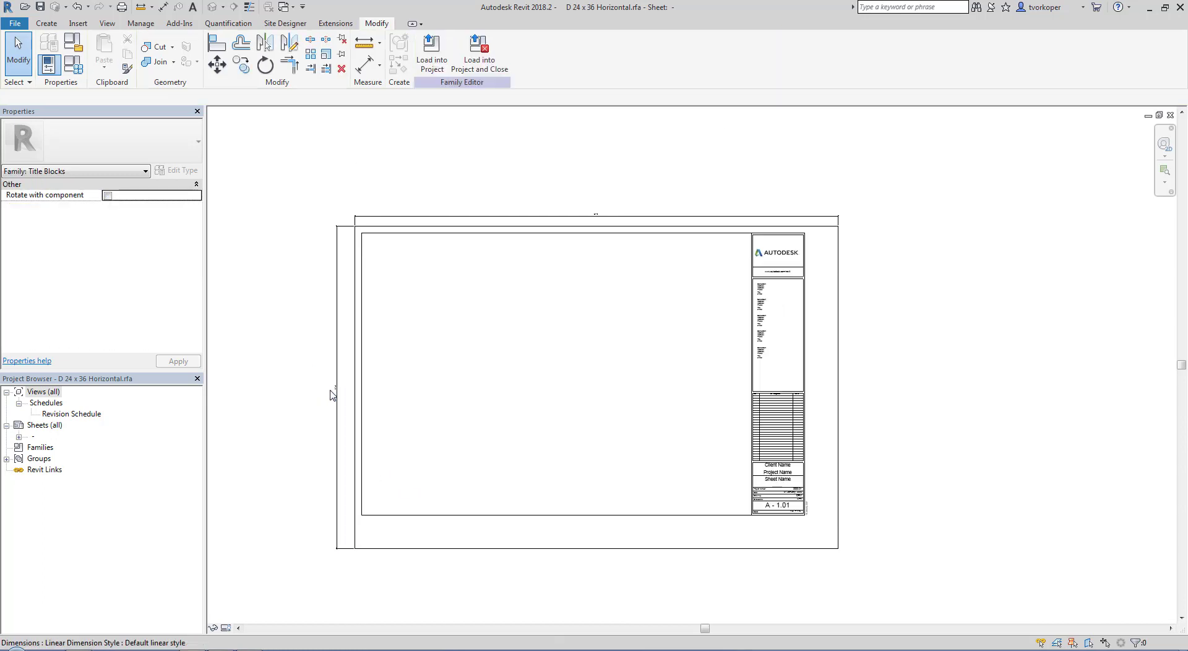
scroll(332, 394, up, 2)
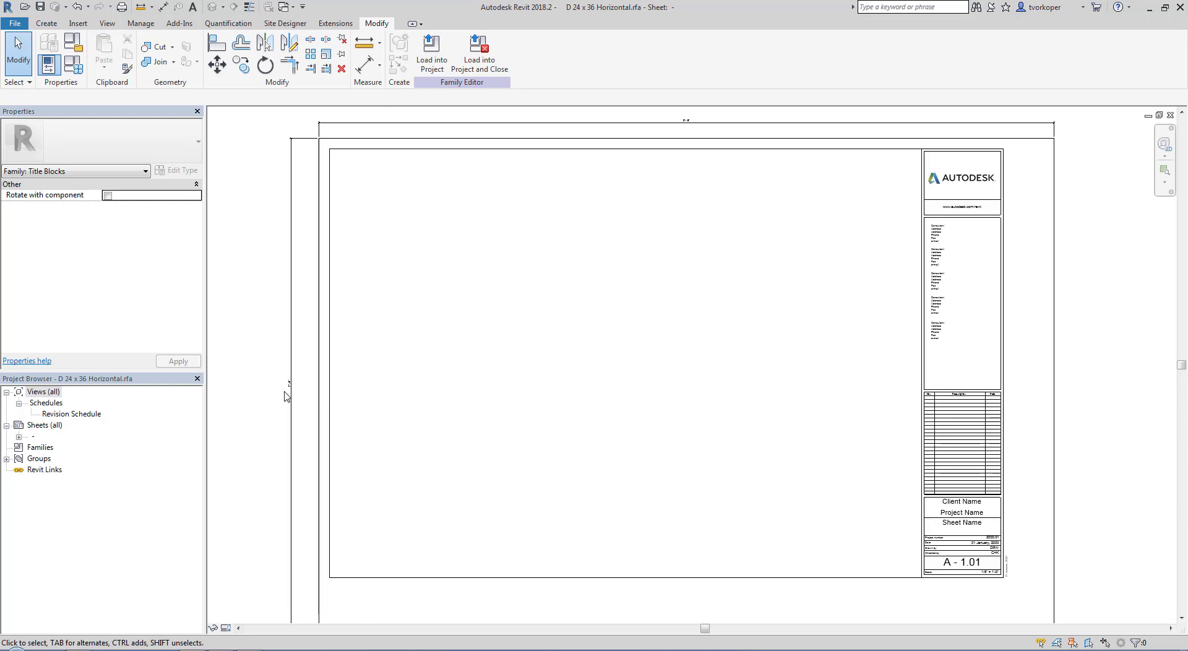
scroll(484, 387, down, 1)
middle_drag(483, 386, 434, 355)
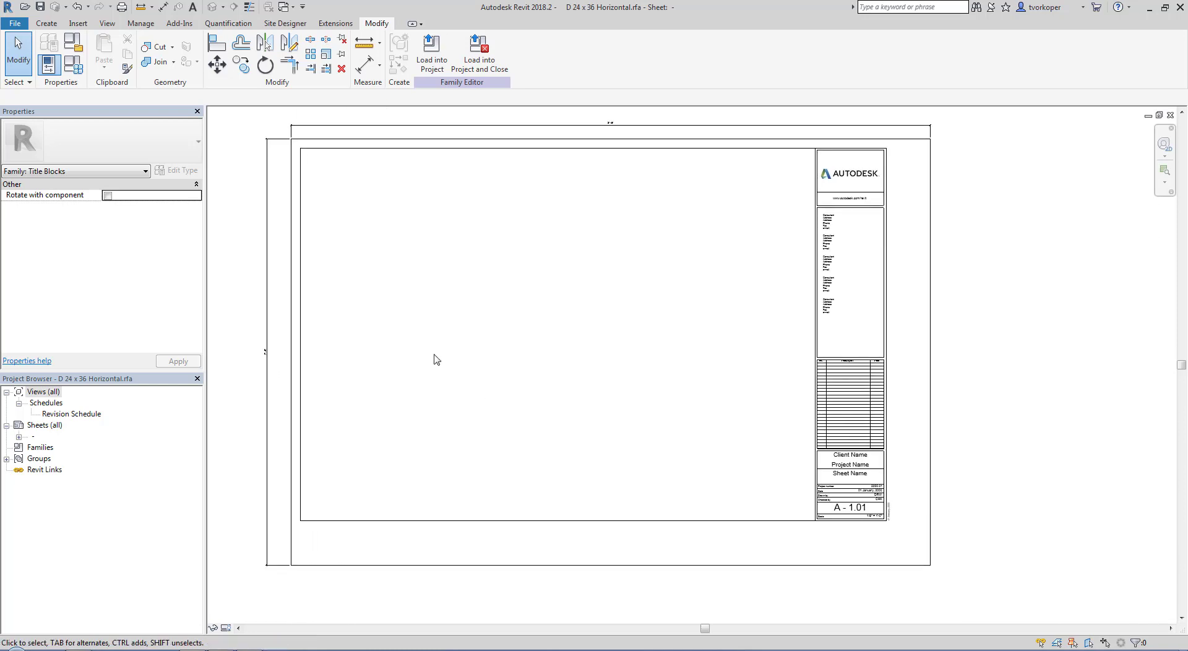
scroll(612, 128, up, 5)
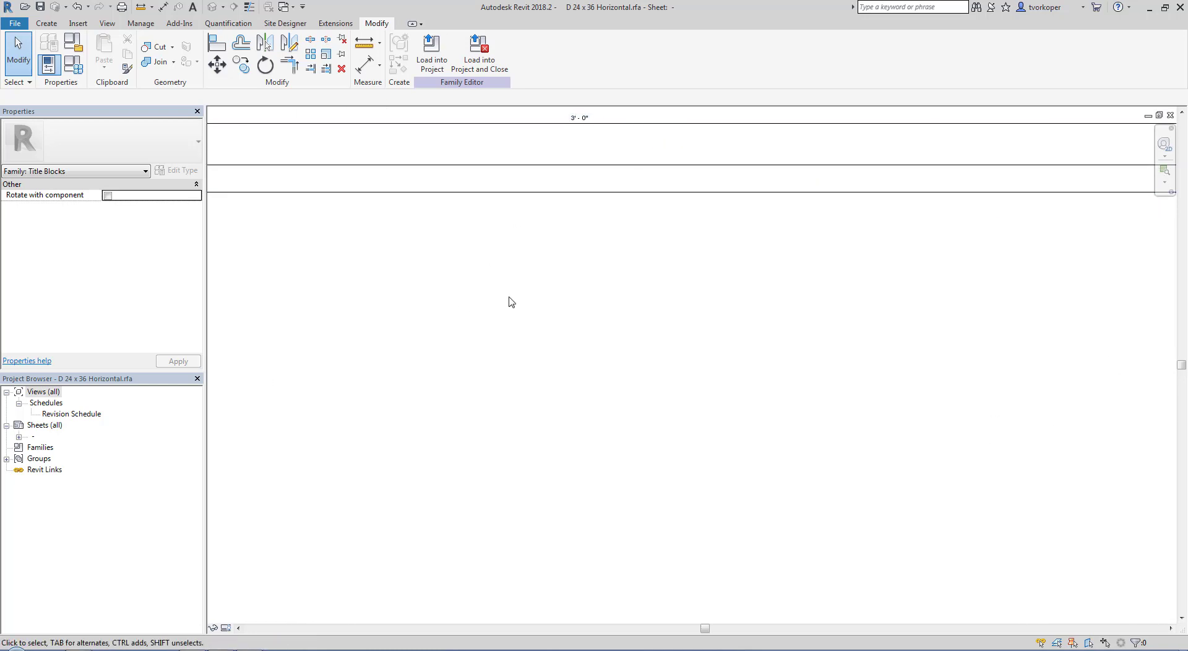
scroll(437, 367, down, 1)
middle_drag(512, 367, 599, 269)
scroll(600, 269, down, 3)
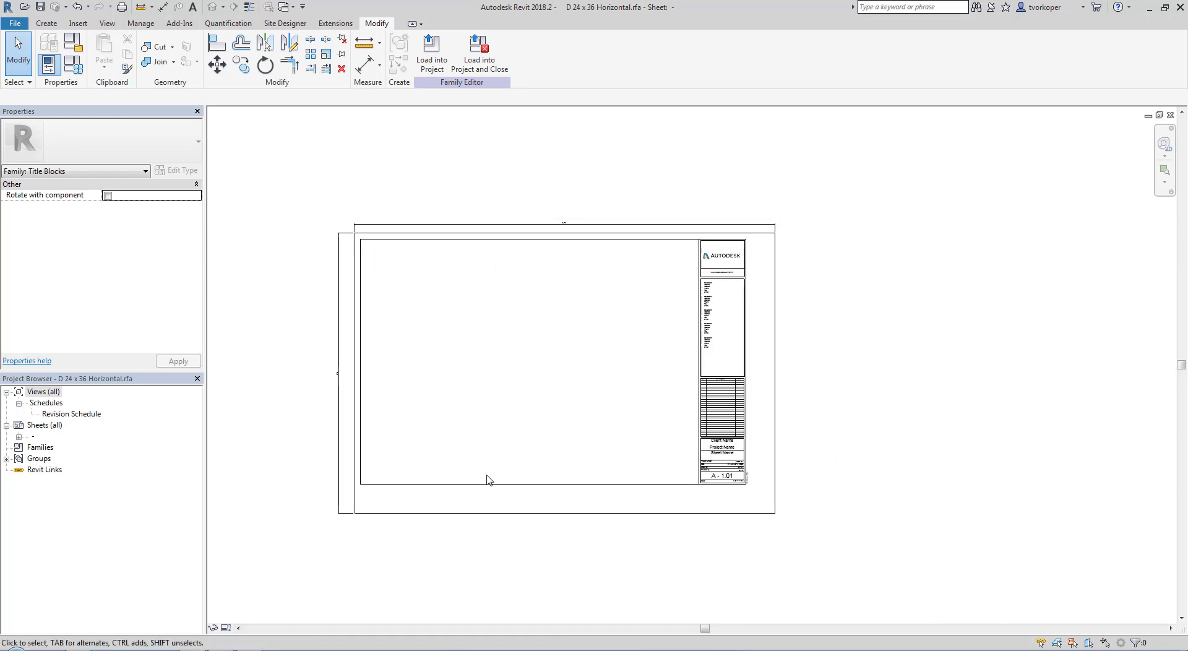
Check the distance between the left border line and the sheet's left outer edge.
scroll(364, 495, up, 2)
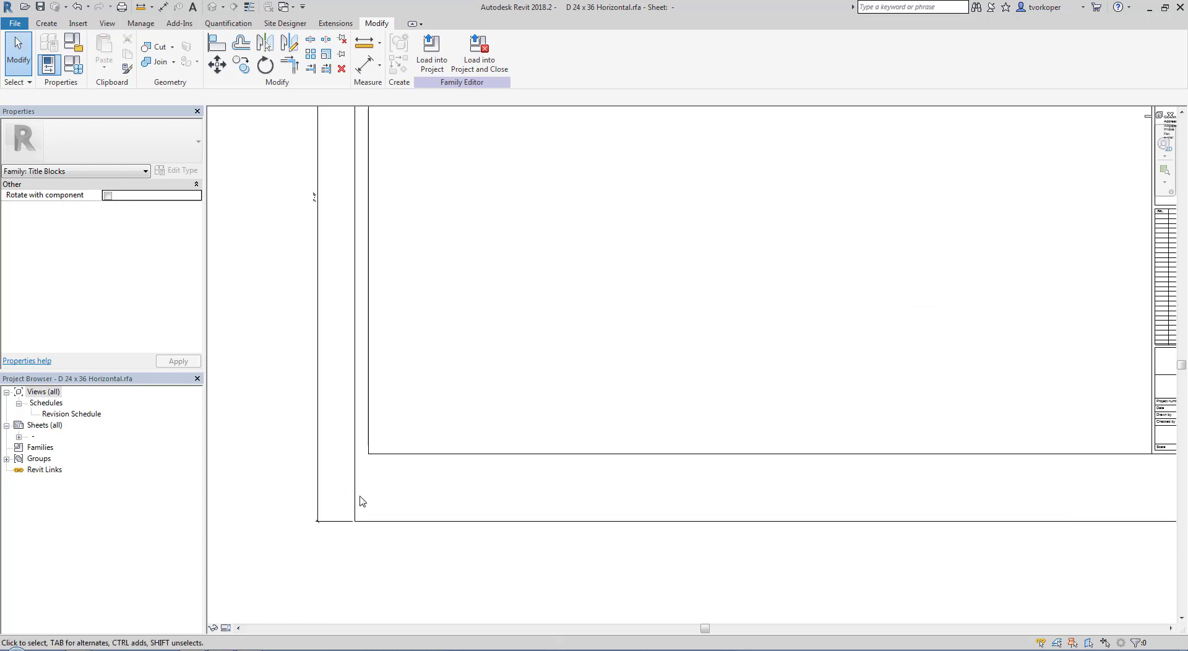
click(372, 423)
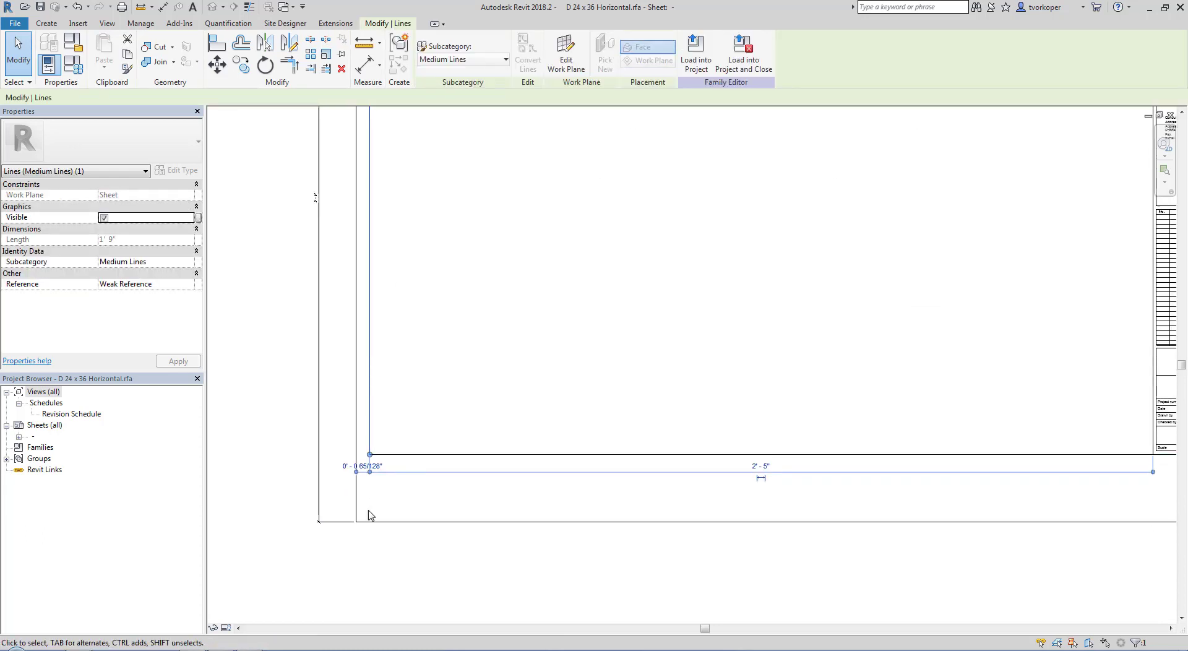
scroll(370, 512, up, 2)
scroll(368, 435, up, 2)
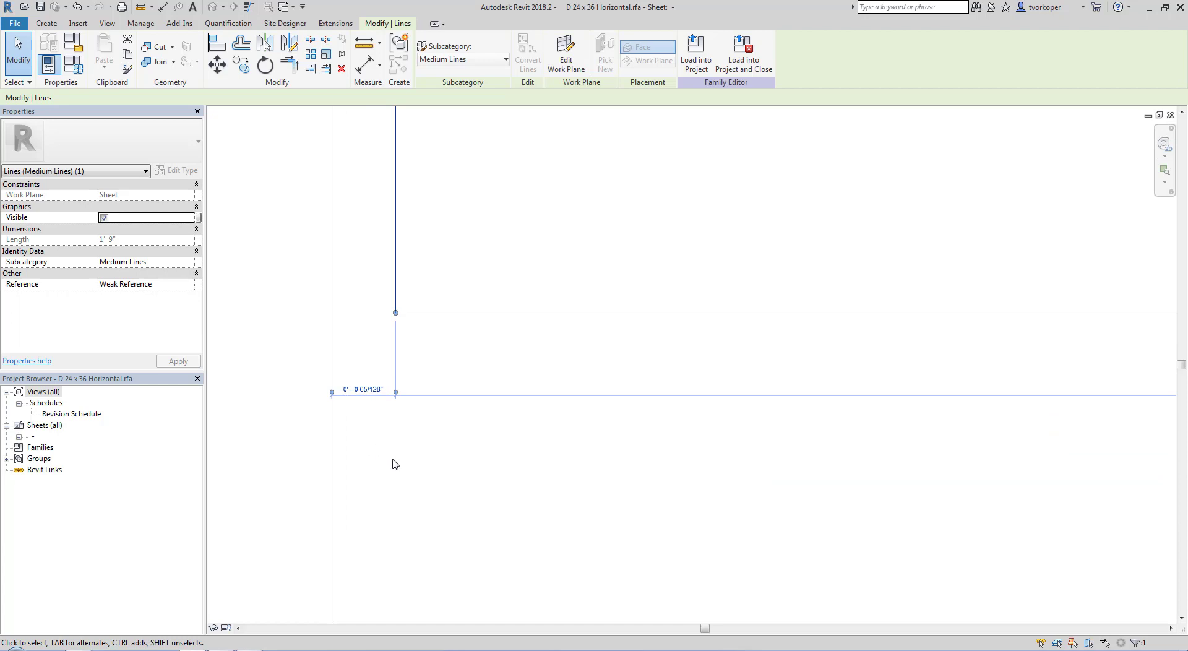
scroll(395, 464, down, 2)
Set the bottom border line's distance from the sheet's bottom outer edge to 65/128" and inspect the lower-left corner.
click(450, 404)
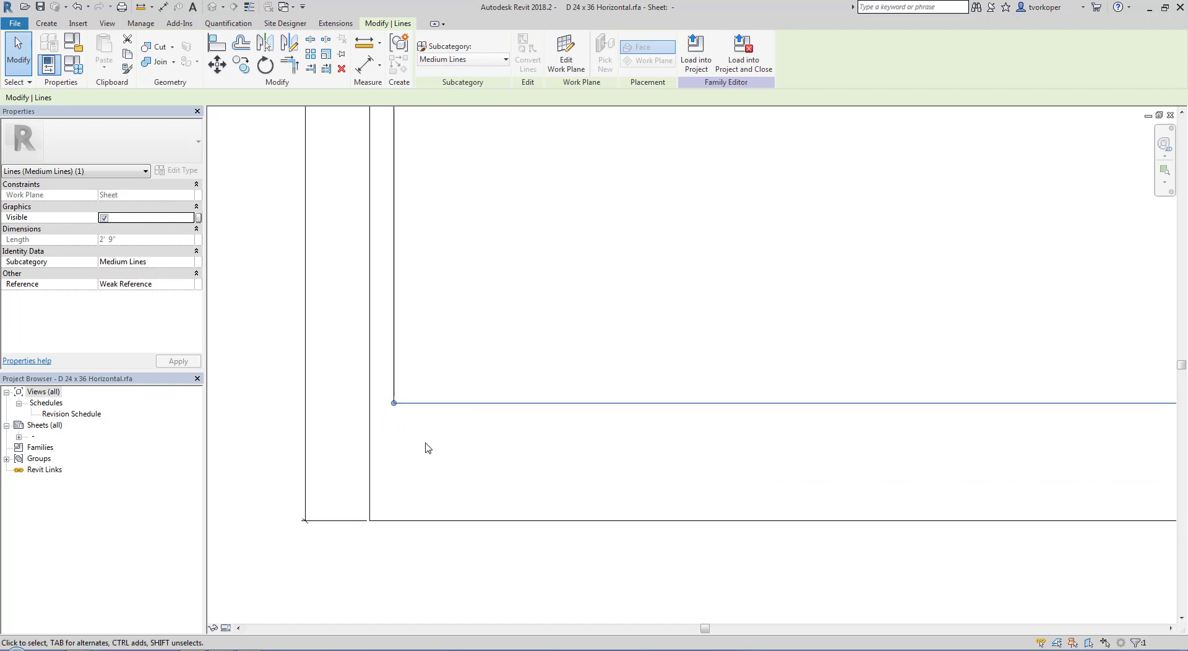
scroll(583, 456, down, 3)
scroll(968, 465, up, 3)
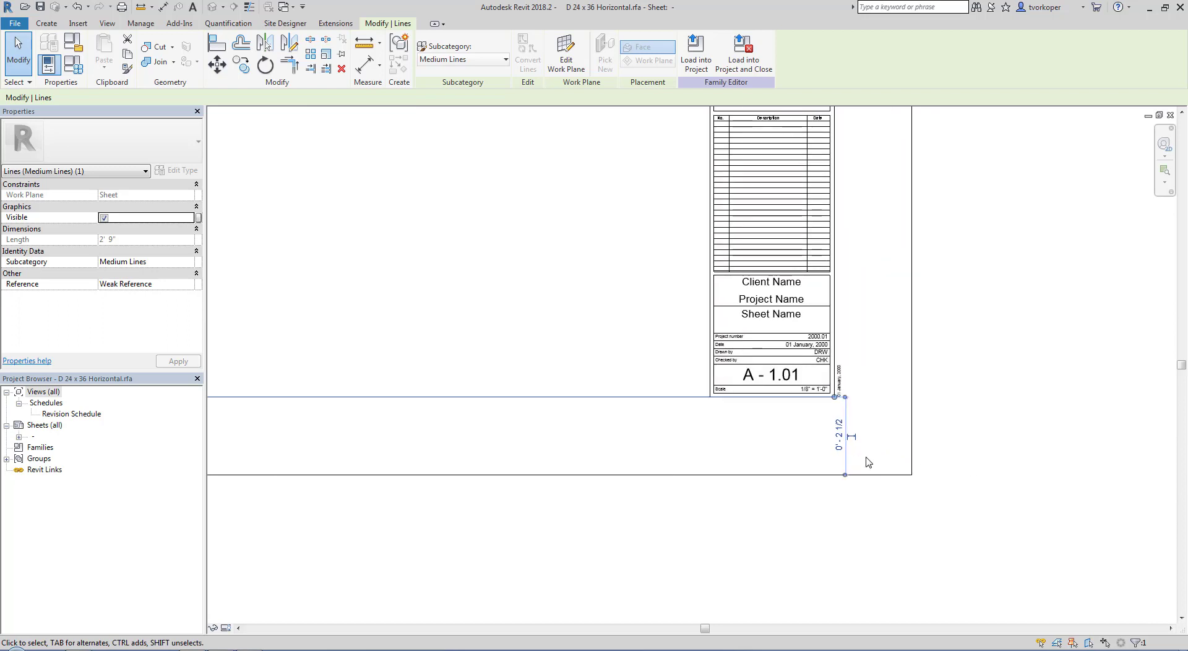
click(839, 433)
text(6)
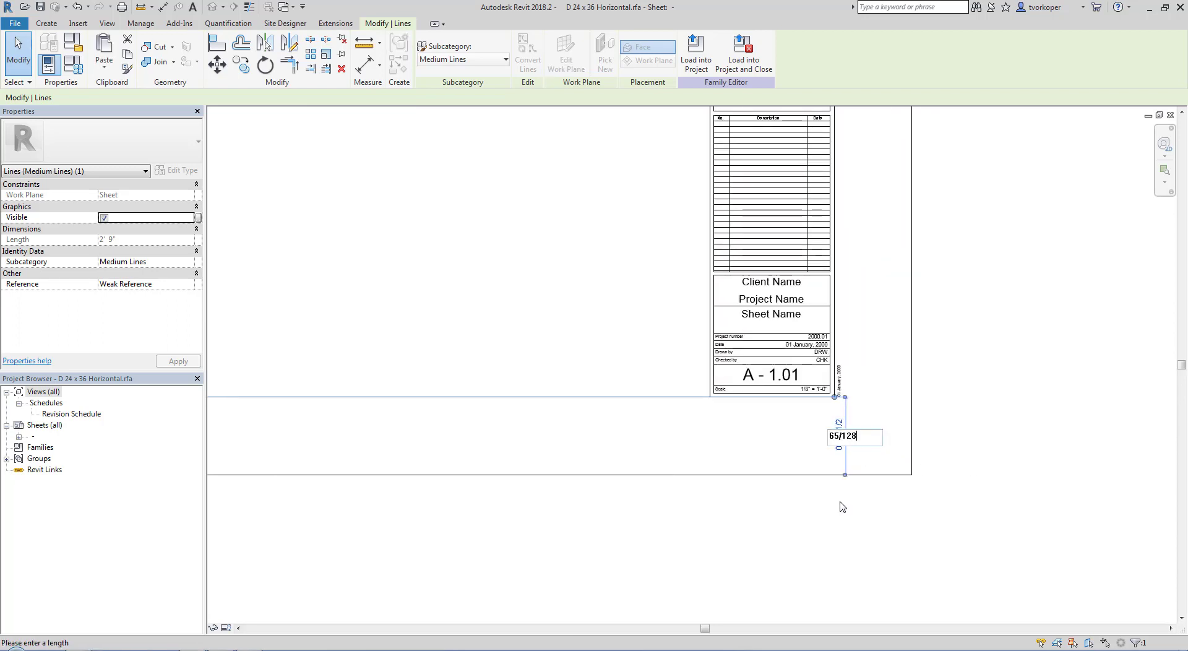
text(5/128)
key(Return)
key(Escape)
scroll(863, 480, down, 3)
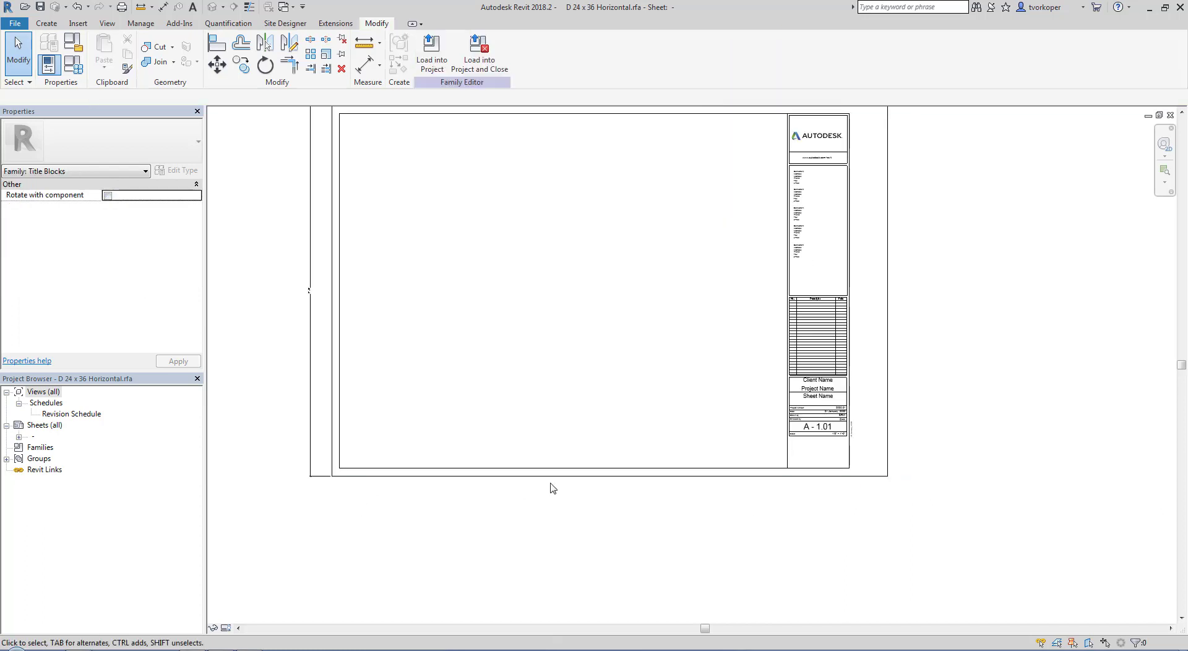
scroll(332, 486, up, 5)
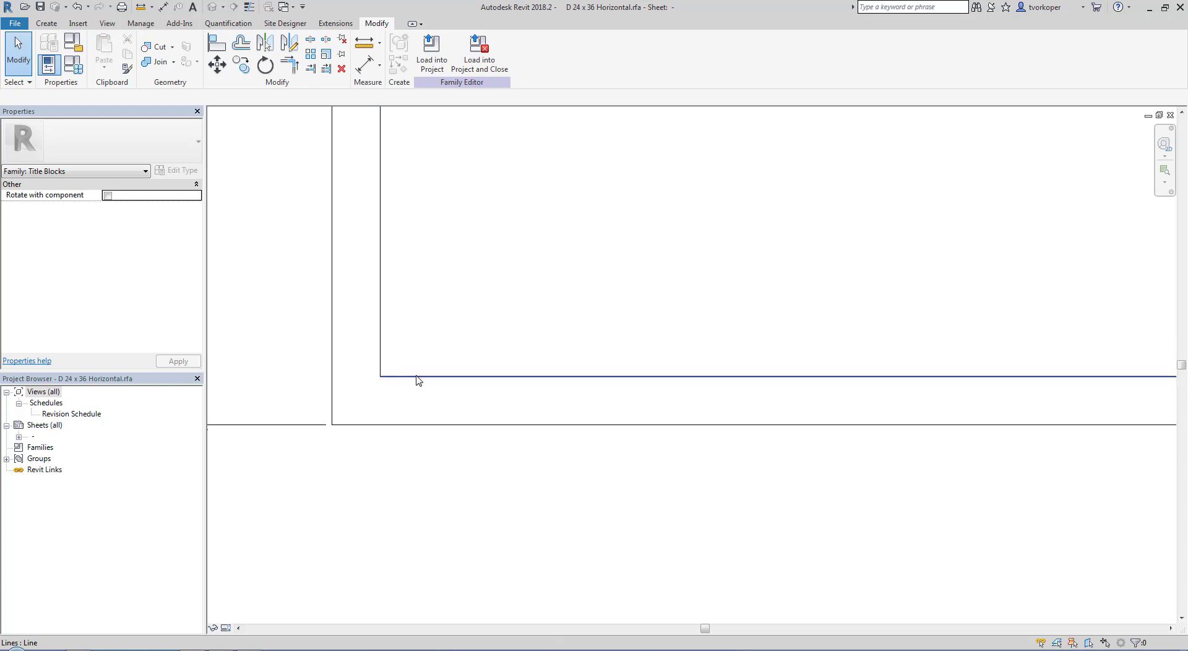
scroll(369, 513, down, 4)
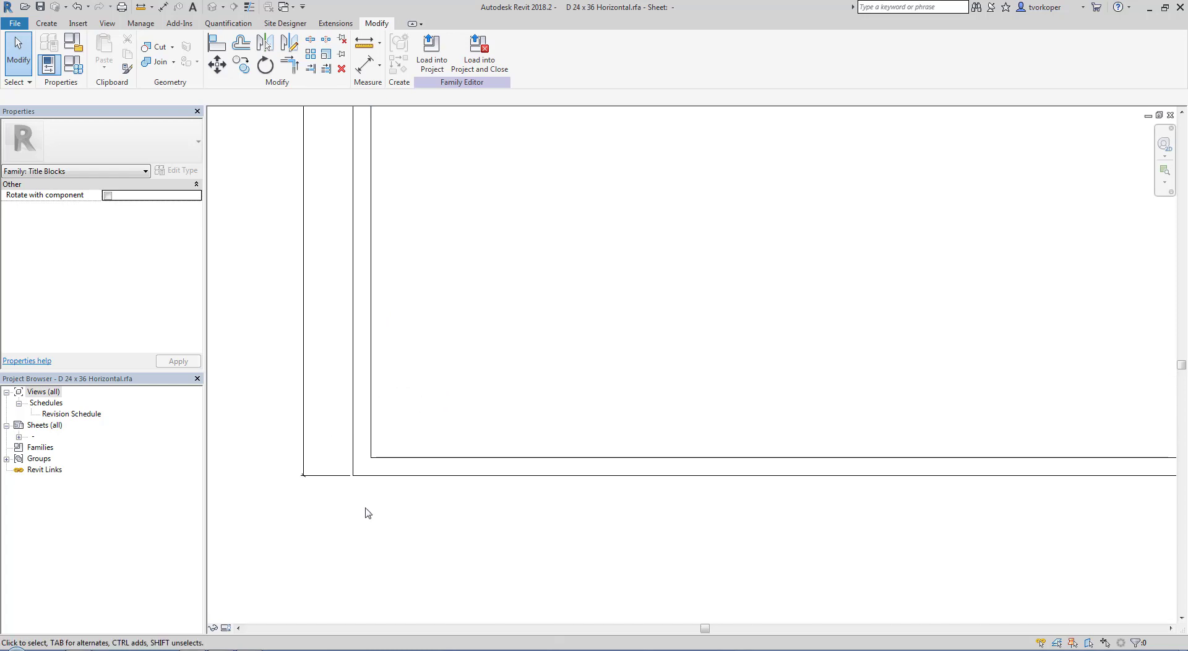
scroll(650, 487, down, 3)
Dimension the gap between the right border line and the sheet's right outer edge, placing the aligned dimension above the sheet.
middle_drag(644, 270, 358, 305)
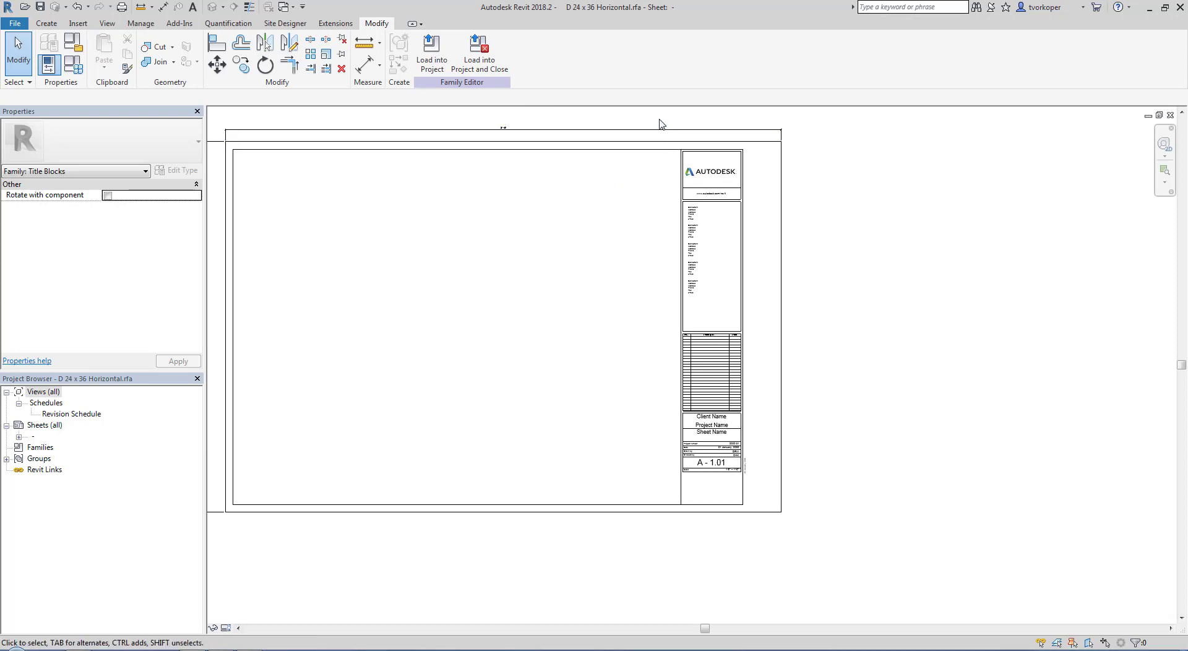
drag(660, 124, 767, 549)
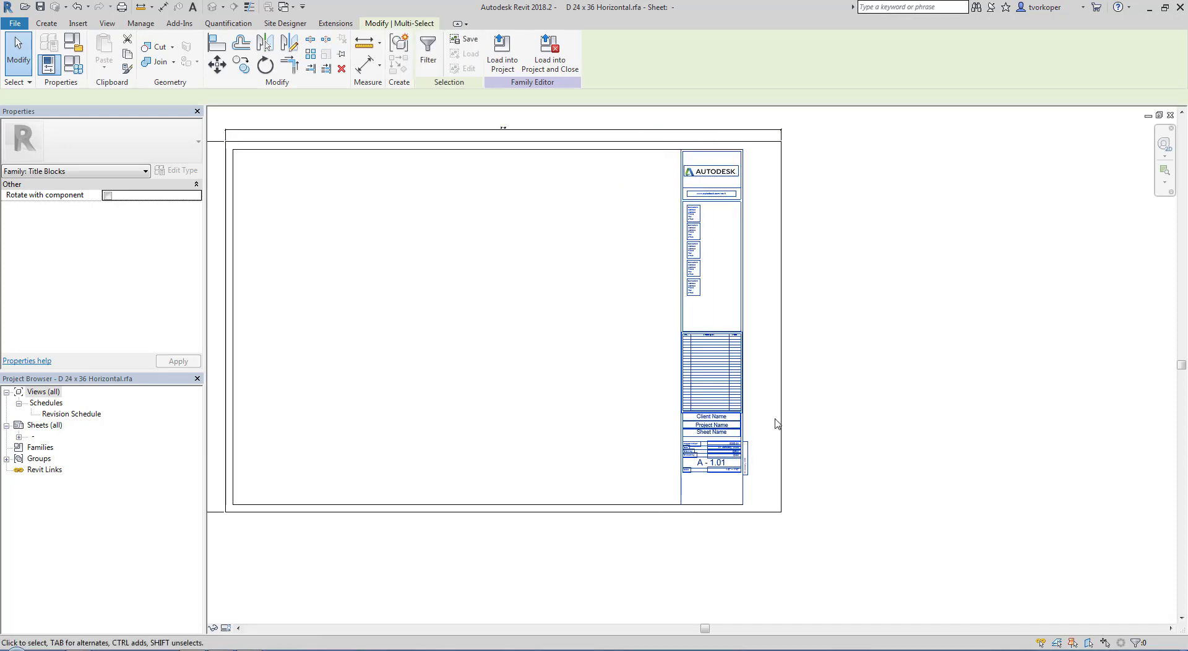
key(Escape)
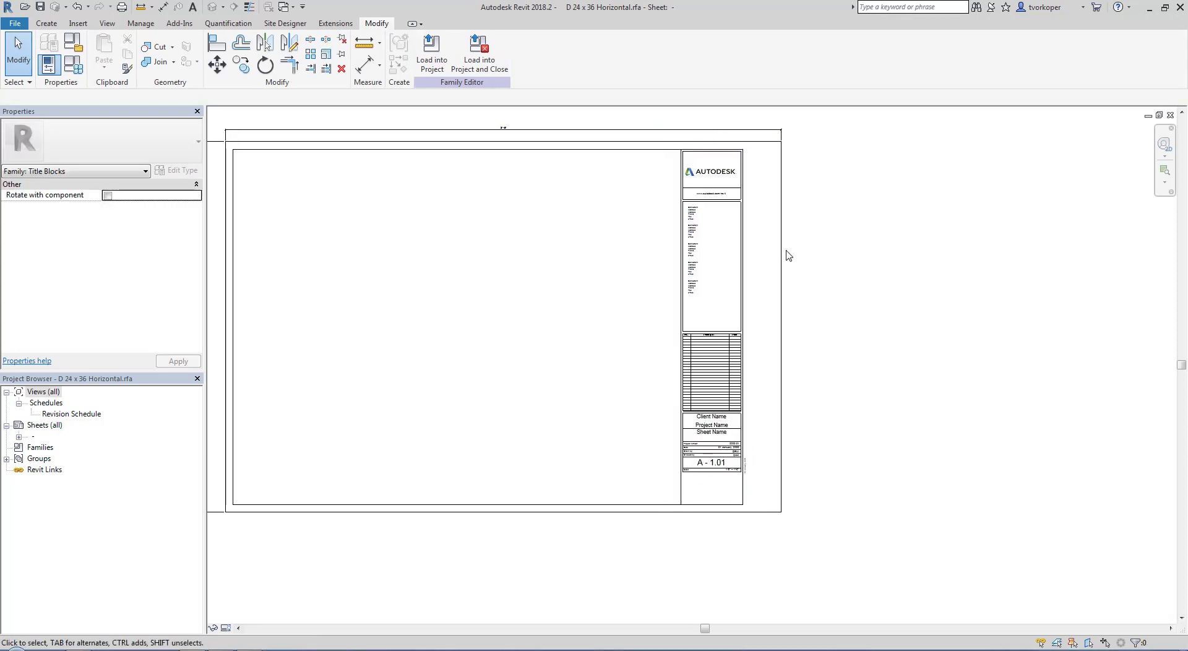
key(d)
key(i)
click(743, 240)
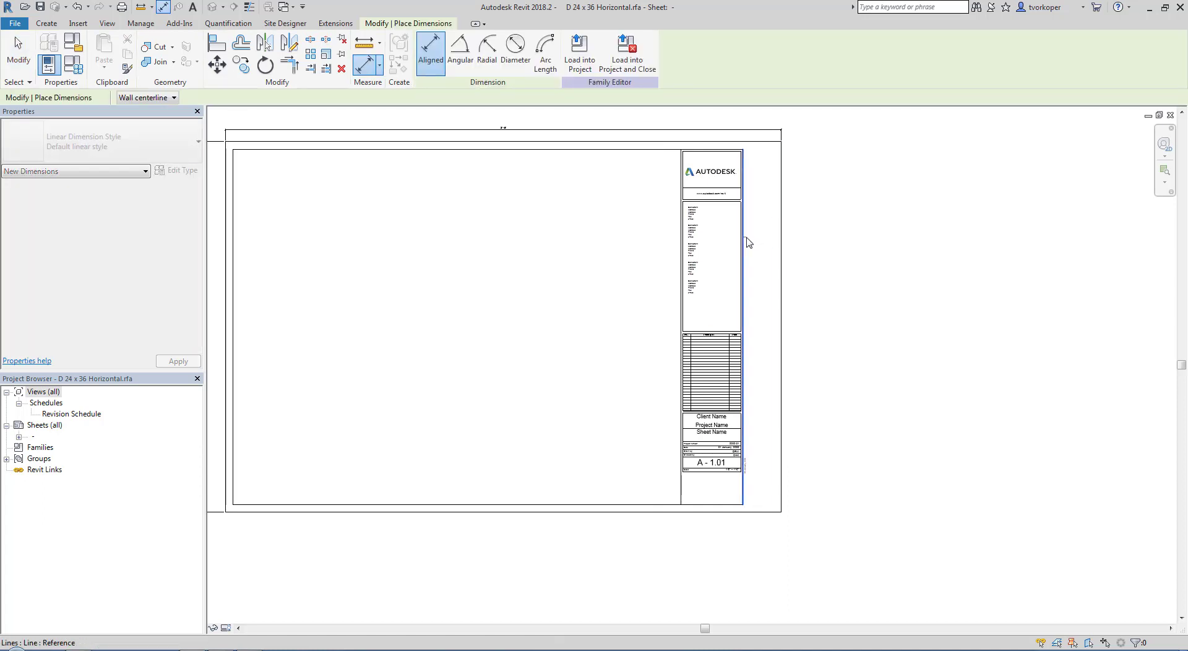
click(780, 244)
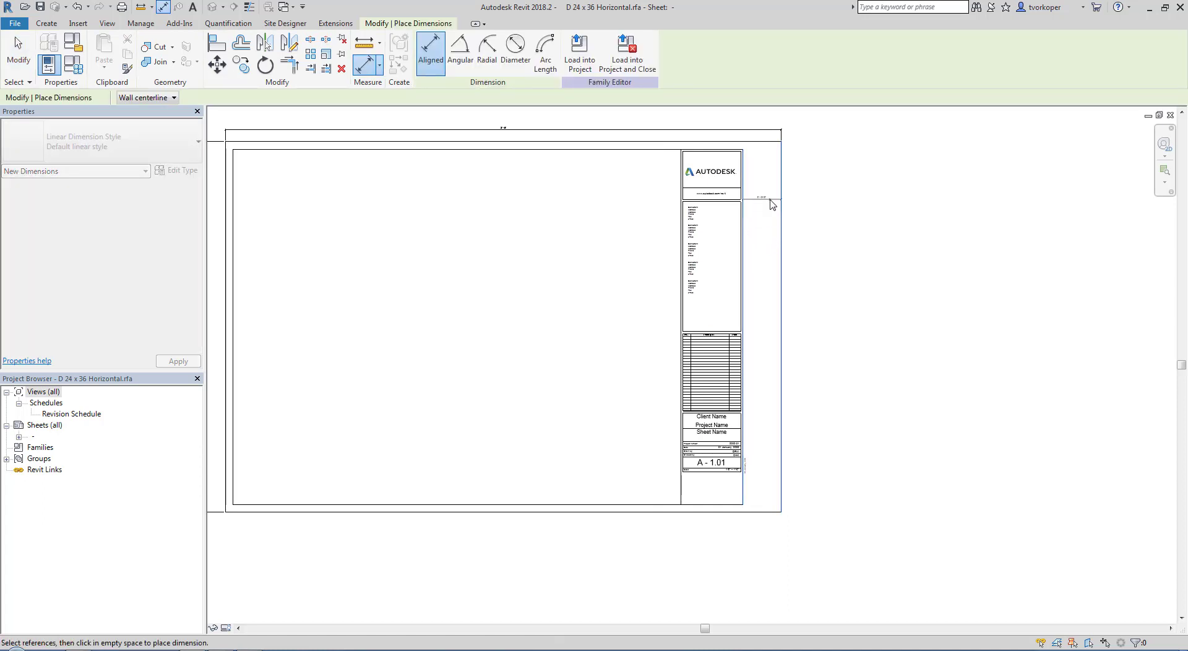
middle_drag(769, 203, 761, 323)
key(Escape)
key(Escape)
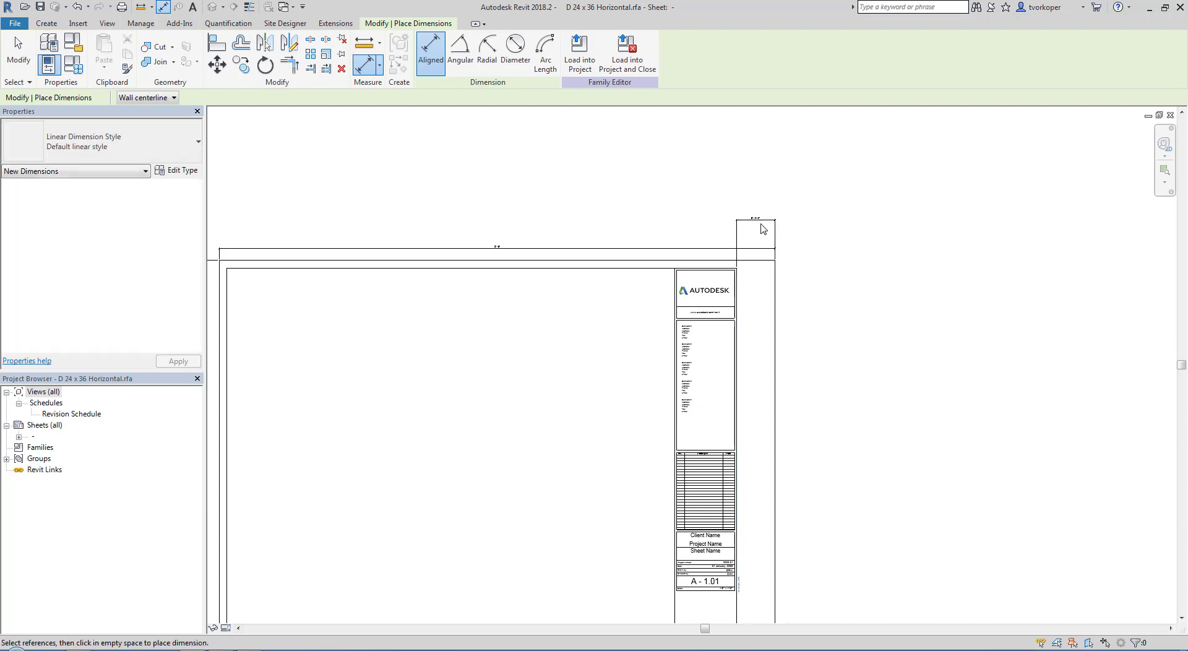
Move the whole title strip with its right border line to 65/128" from the sheet's right edge, using the activated gap dimension.
scroll(684, 225, down, 2)
drag(705, 403, 723, 479)
scroll(743, 248, up, 3)
scroll(727, 238, up, 3)
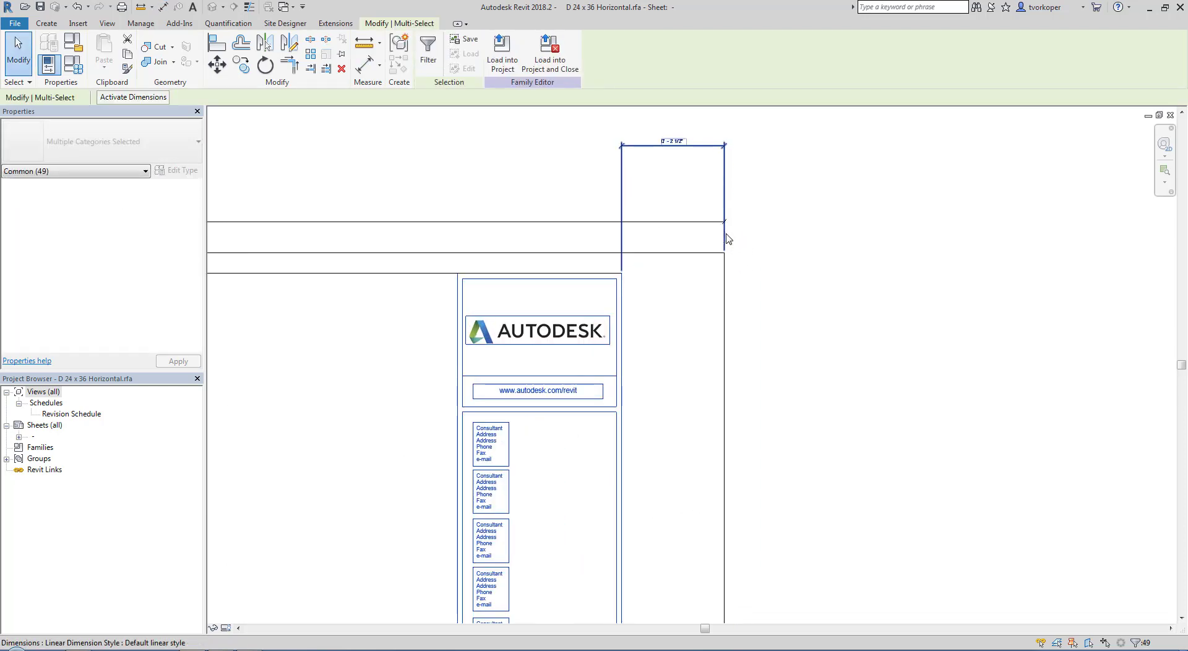
click(133, 99)
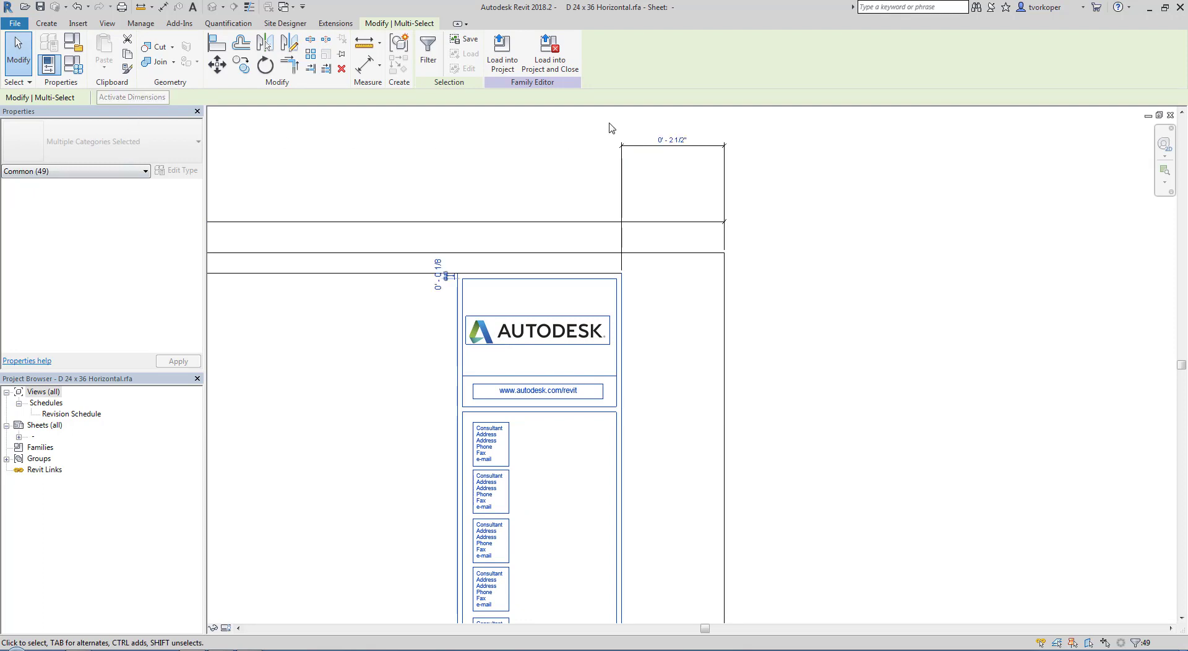
click(668, 137)
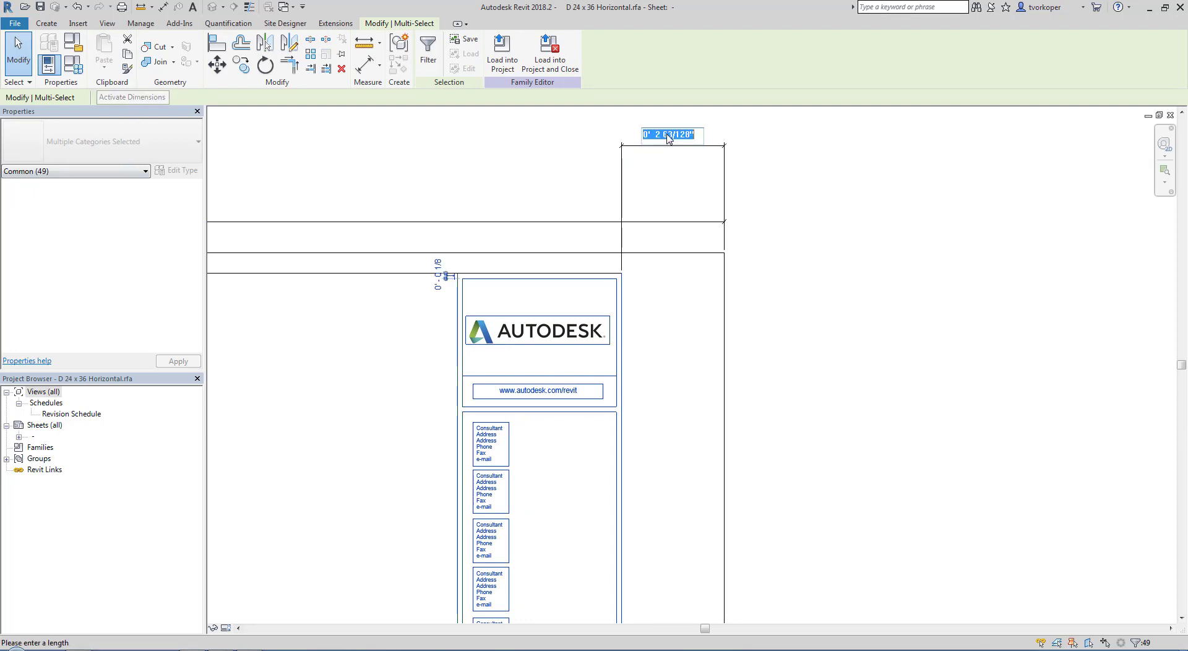
text(65/128)
key(Return)
key(Escape)
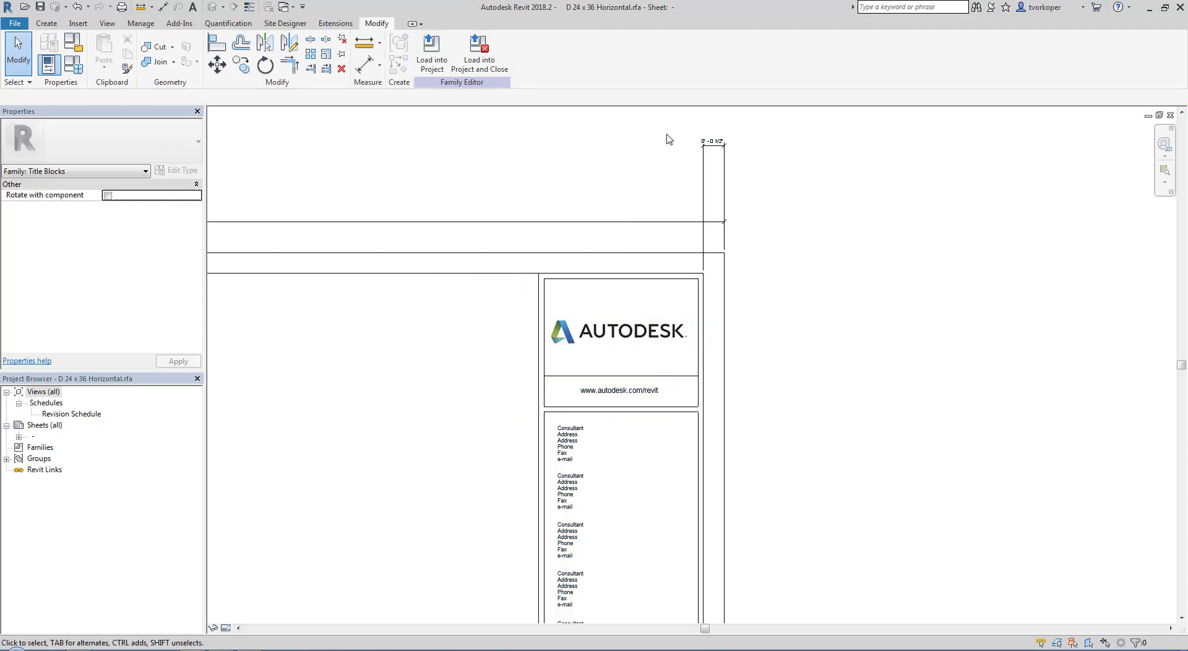
Delete the gap dimension between the right border line and the sheet's right outer edge.
click(706, 145)
key(Delete)
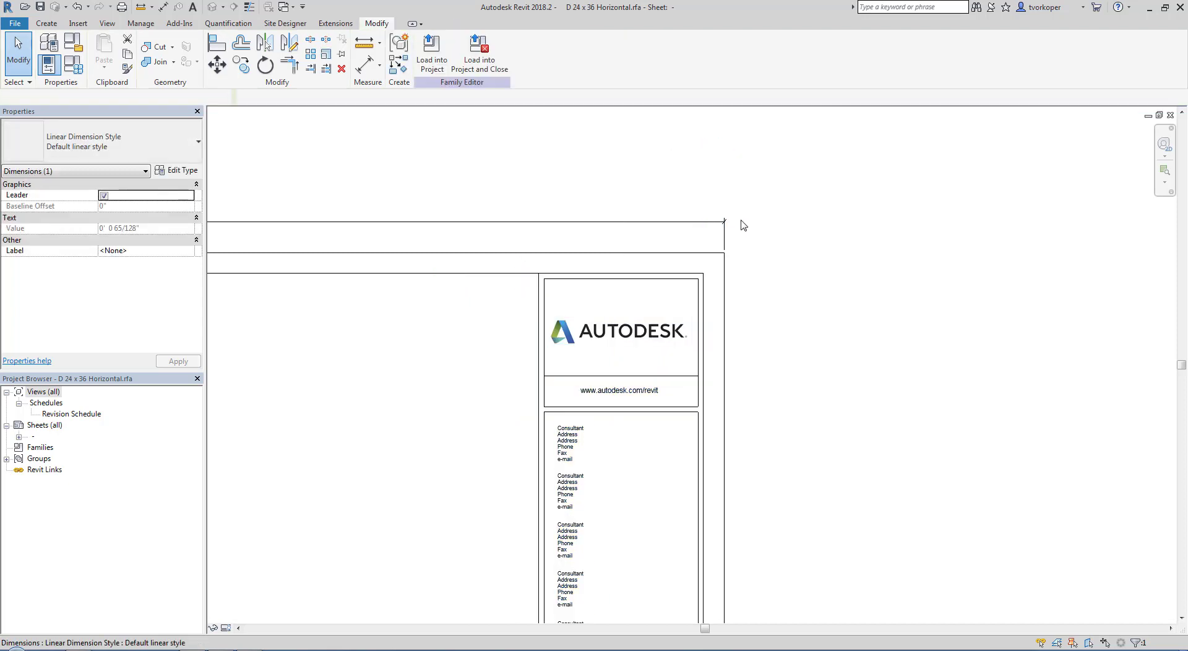
scroll(742, 225, down, 3)
scroll(746, 250, down, 2)
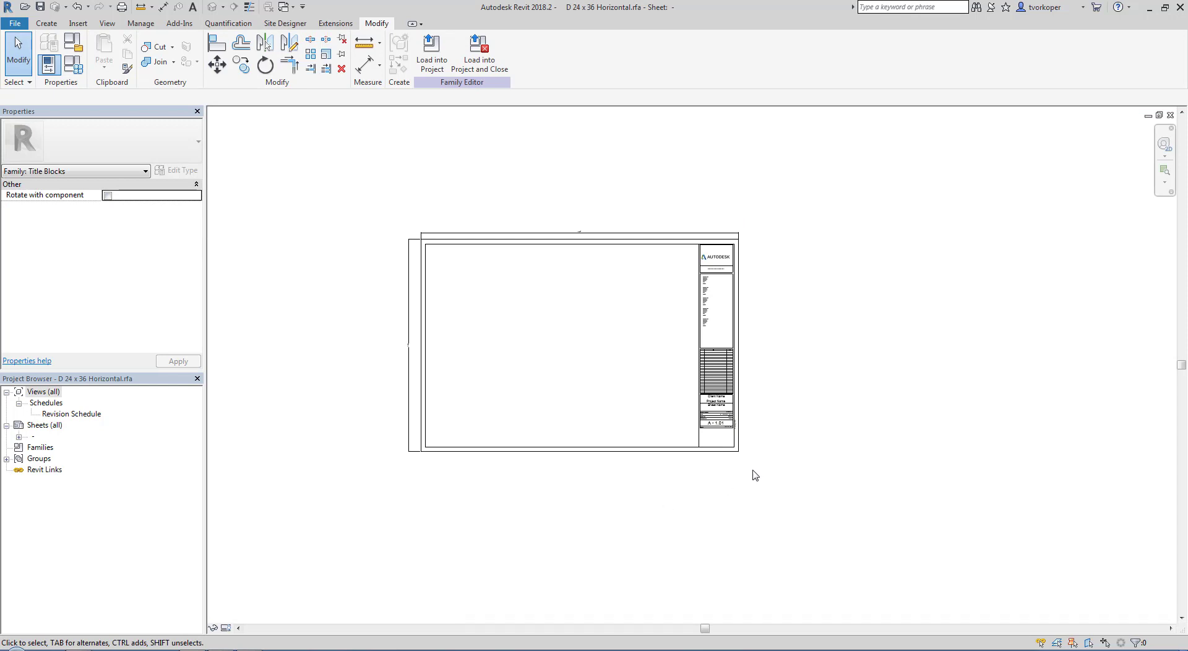
Inspect the title strip from the logo box down to the space between the sheet number block and the bottom border.
scroll(754, 474, up, 4)
middle_drag(729, 451, 784, 485)
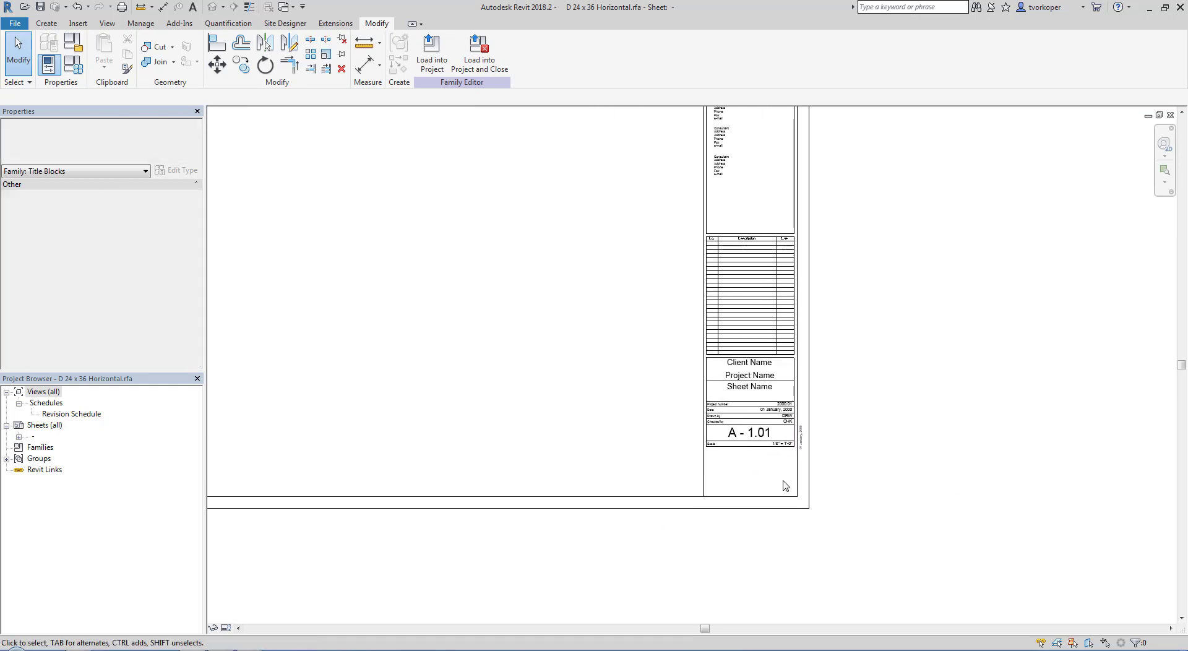
scroll(784, 485, down, 3)
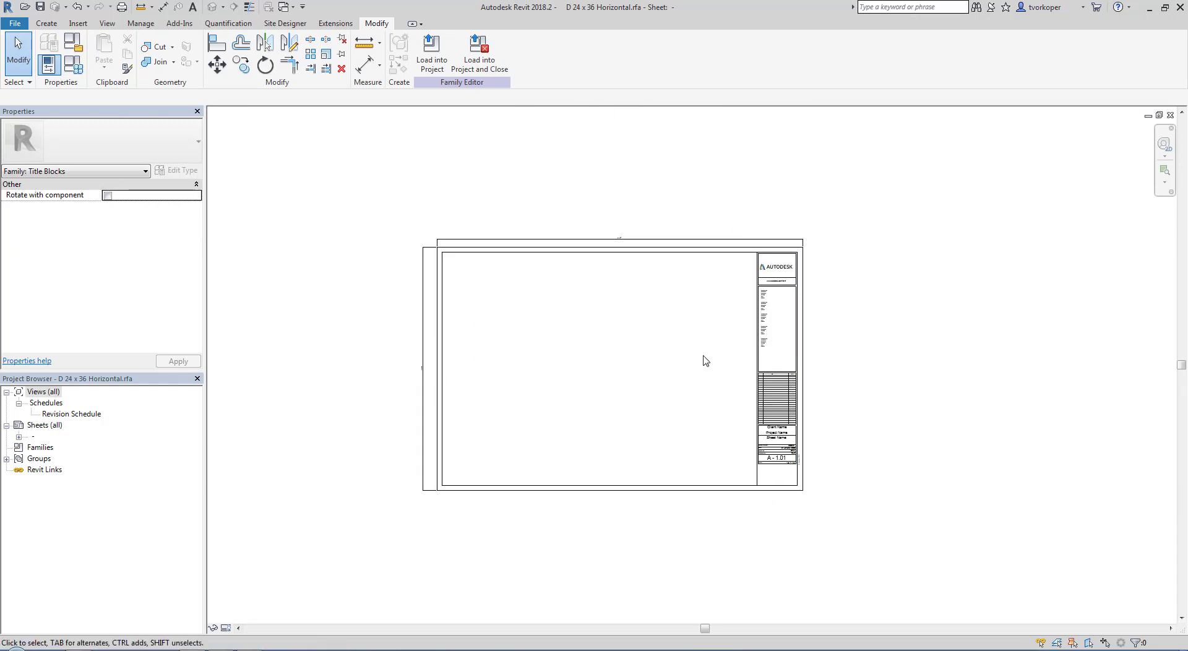
scroll(814, 286, up, 4)
scroll(551, 469, down, 1)
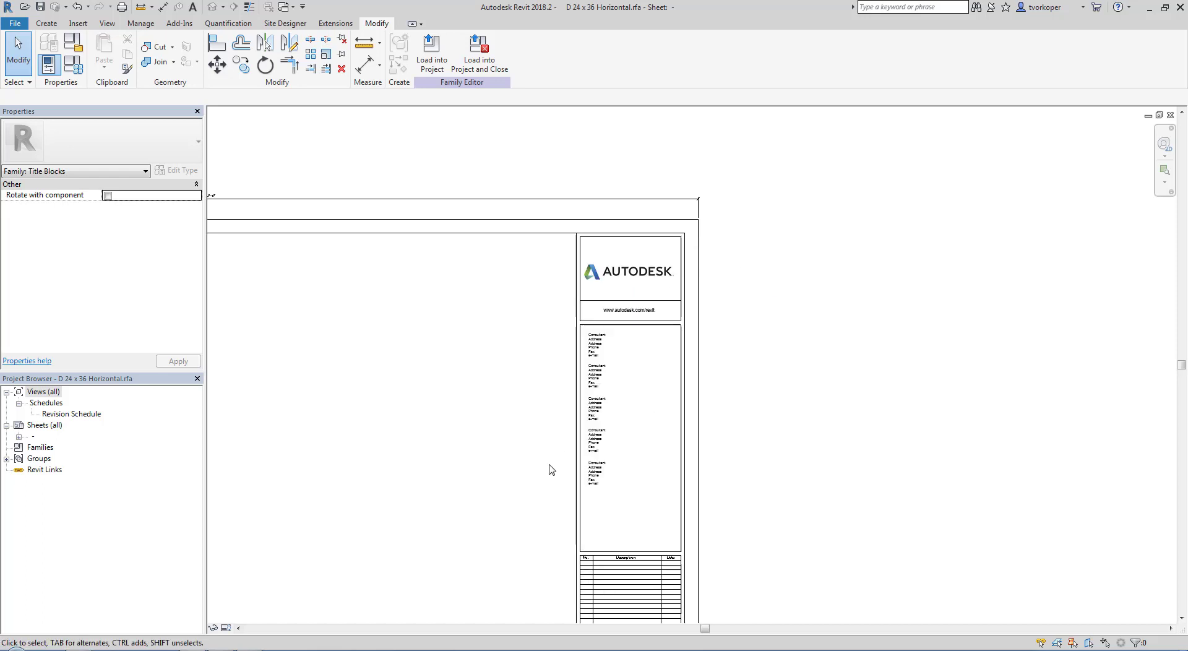
scroll(535, 487, up, 1)
middle_drag(532, 482, 502, 294)
middle_drag(507, 442, 495, 324)
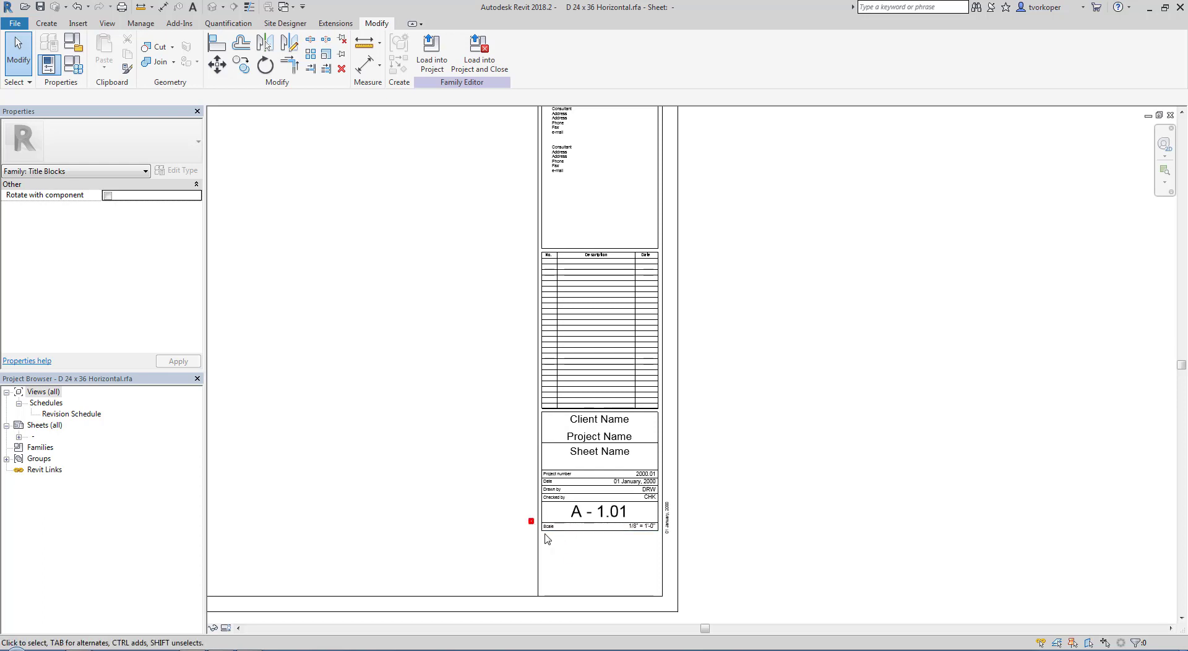
scroll(605, 588, down, 3)
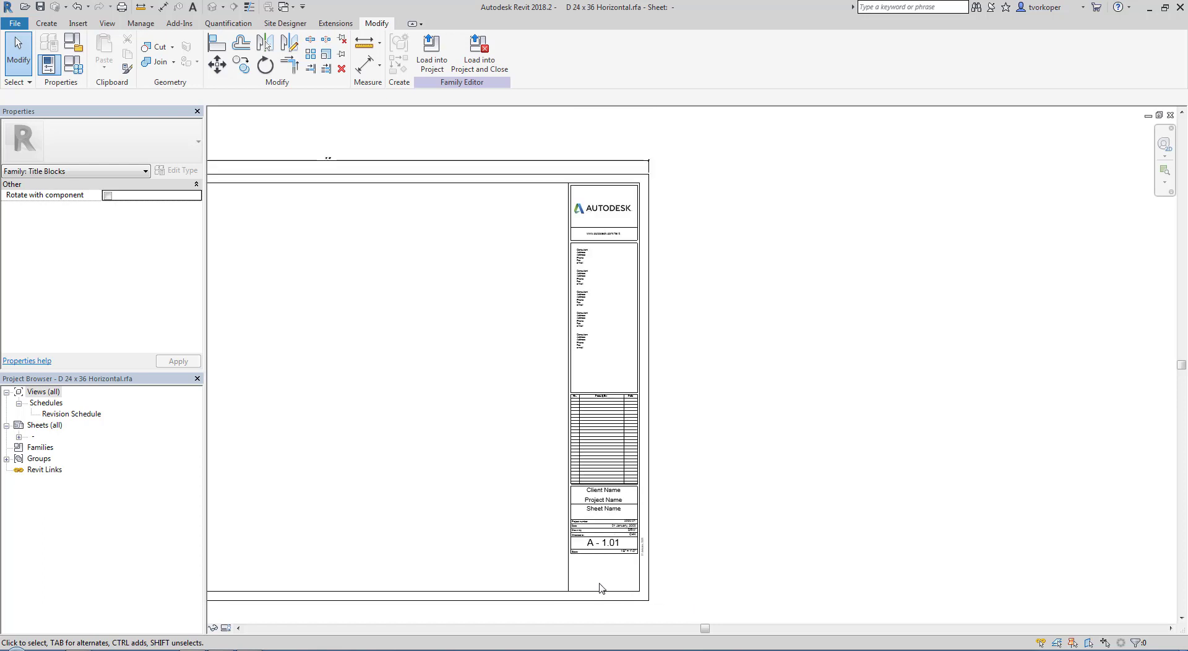
scroll(591, 171, up, 5)
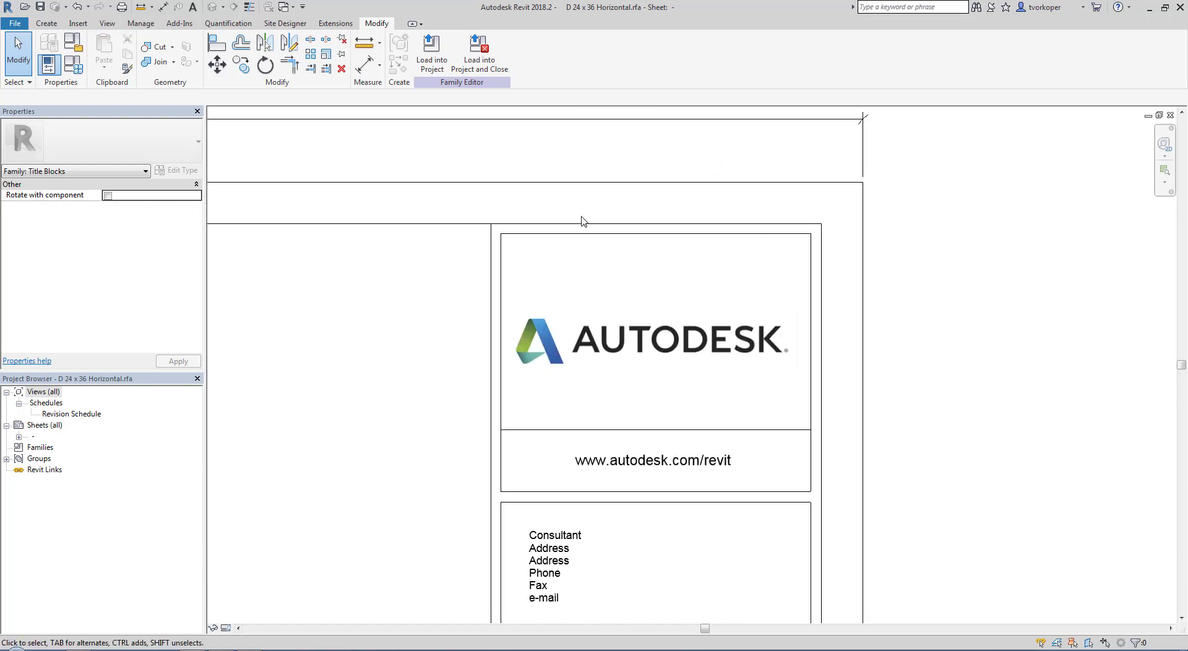
Measure the gap between the logo box's top line and the top border line with an aligned dimension.
scroll(581, 220, up, 3)
key(d)
key(i)
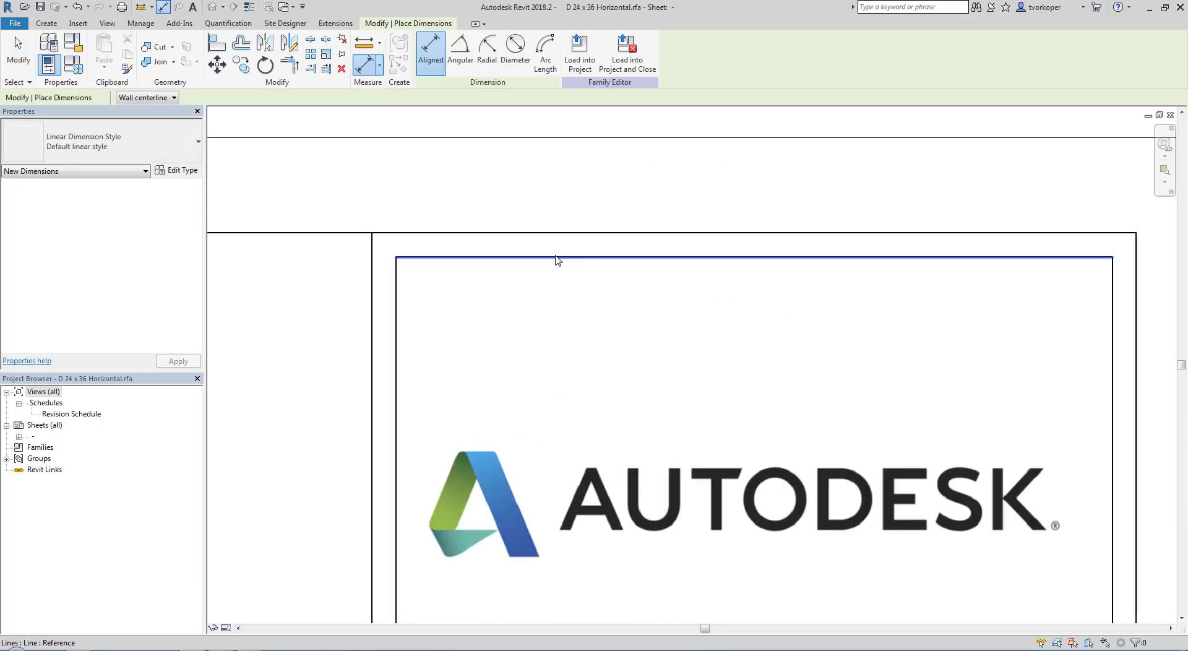
click(557, 257)
click(553, 233)
click(544, 247)
key(Escape)
key(Escape)
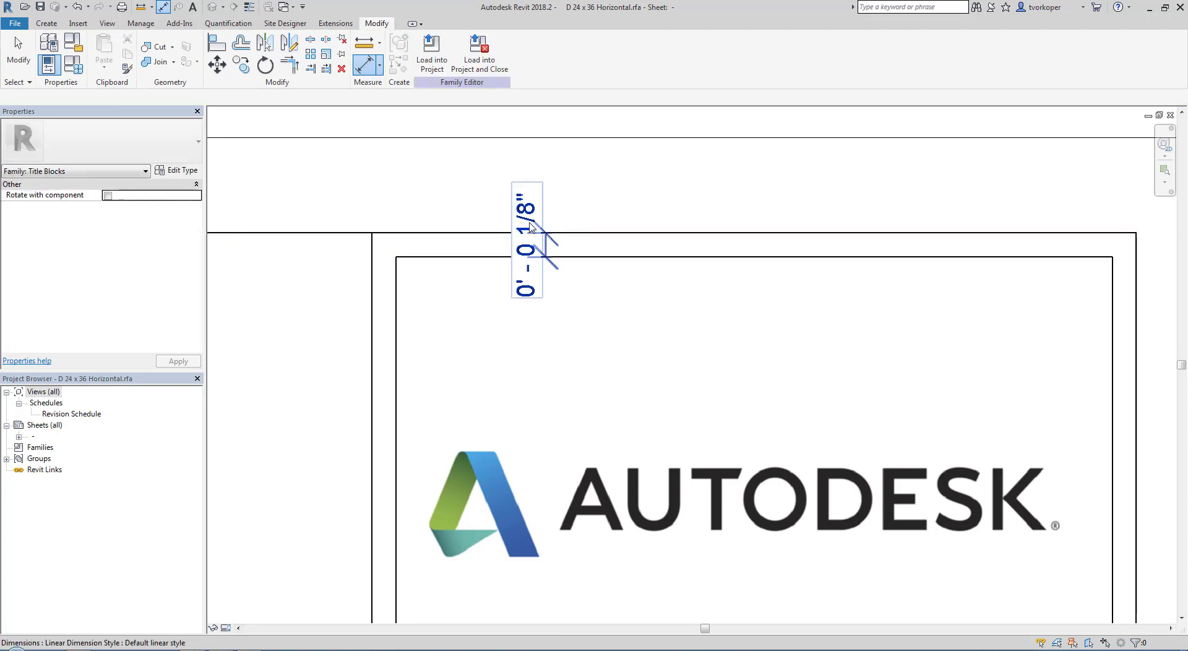
Dimension the gap between the project information block's bottom line and the bottom border line, placing it beside the title strip.
scroll(524, 210, down, 8)
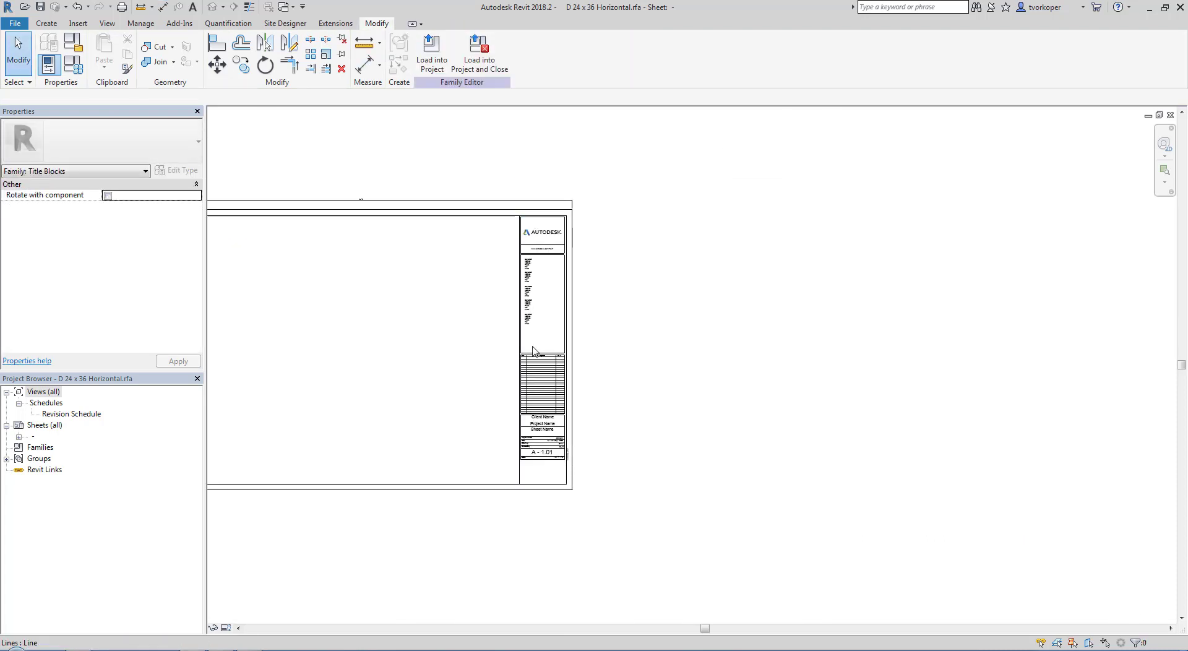
scroll(491, 291, up, 4)
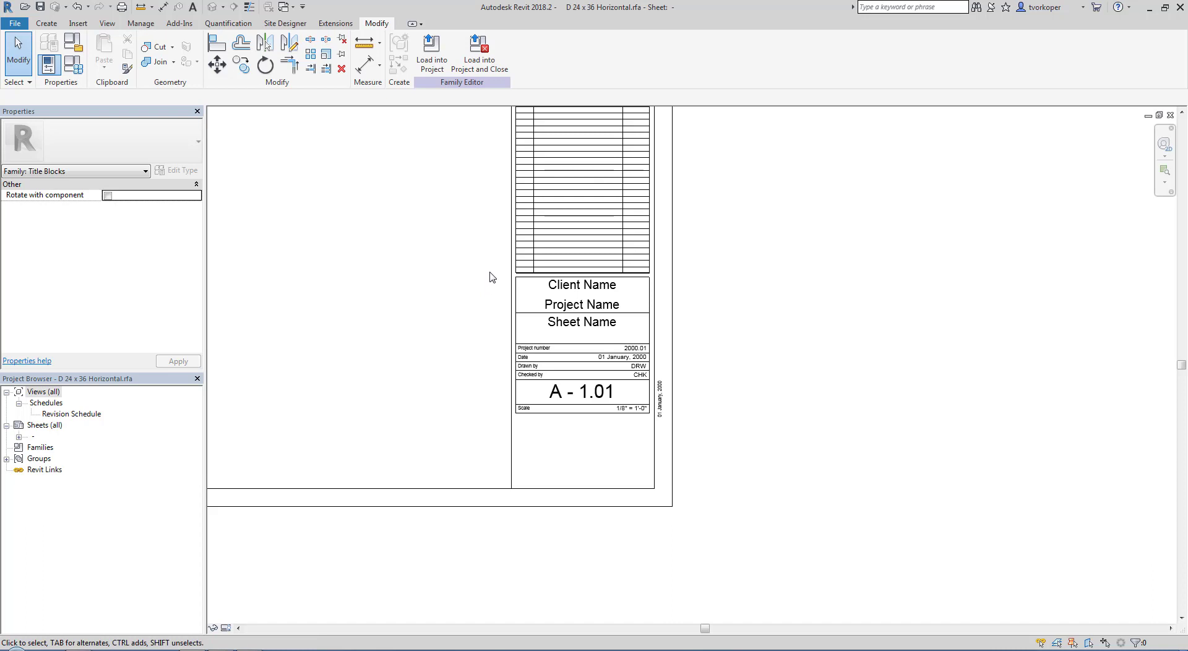
drag(490, 275, 676, 442)
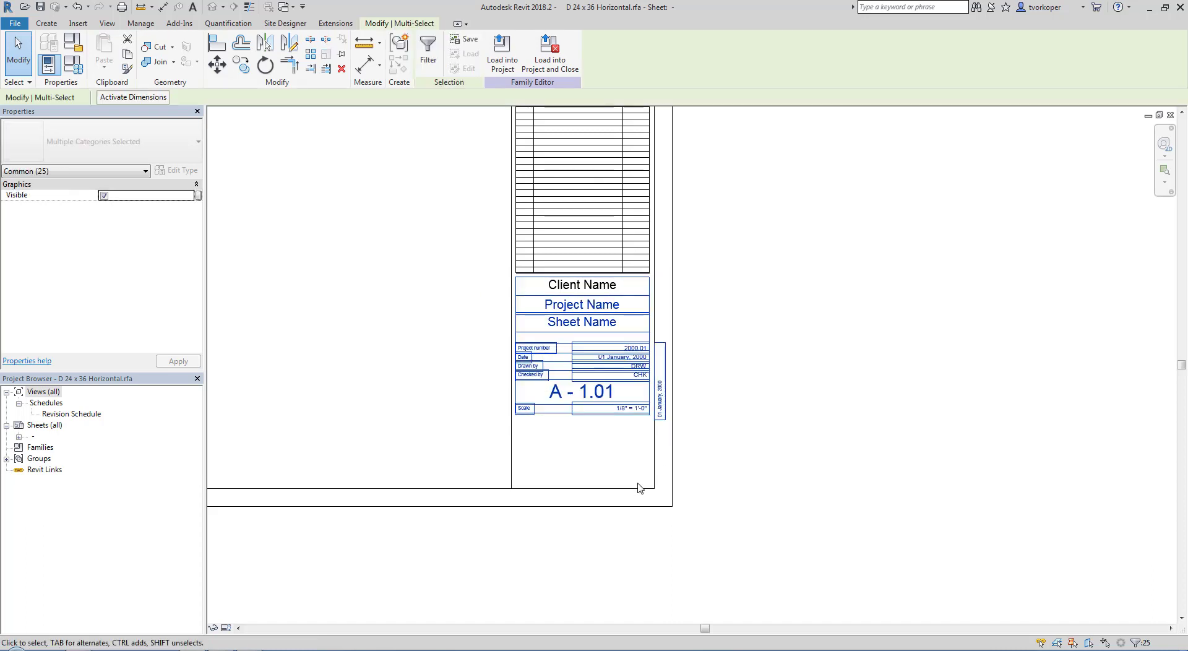
click(634, 481)
key(d)
key(i)
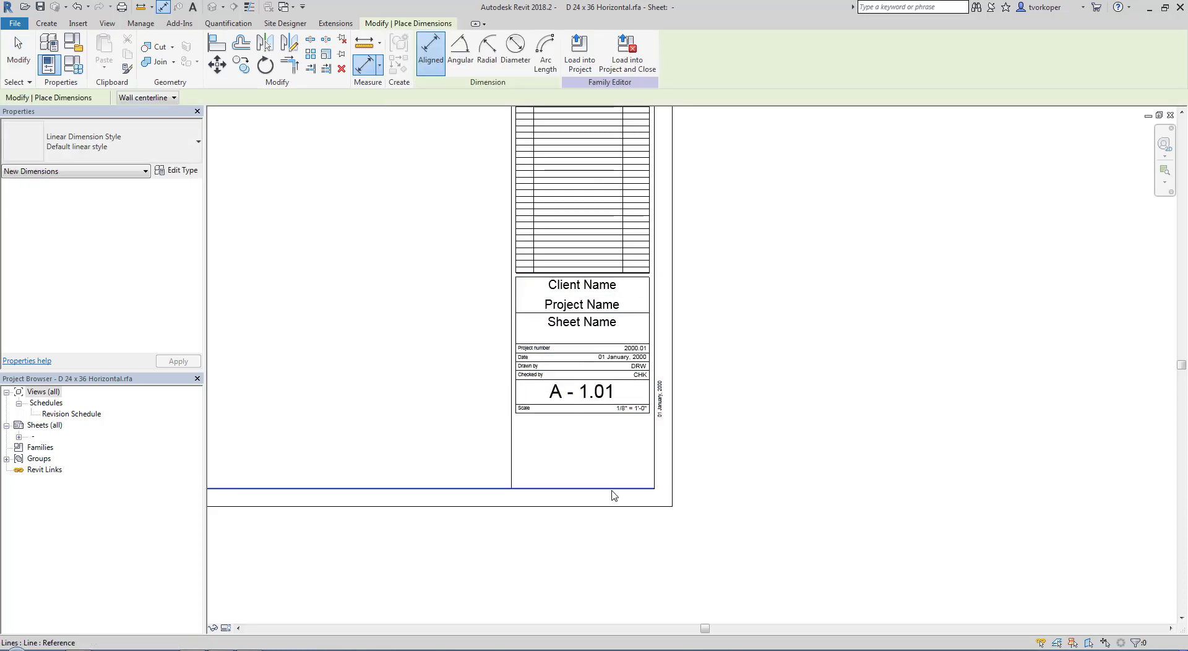
click(609, 488)
click(606, 414)
click(443, 449)
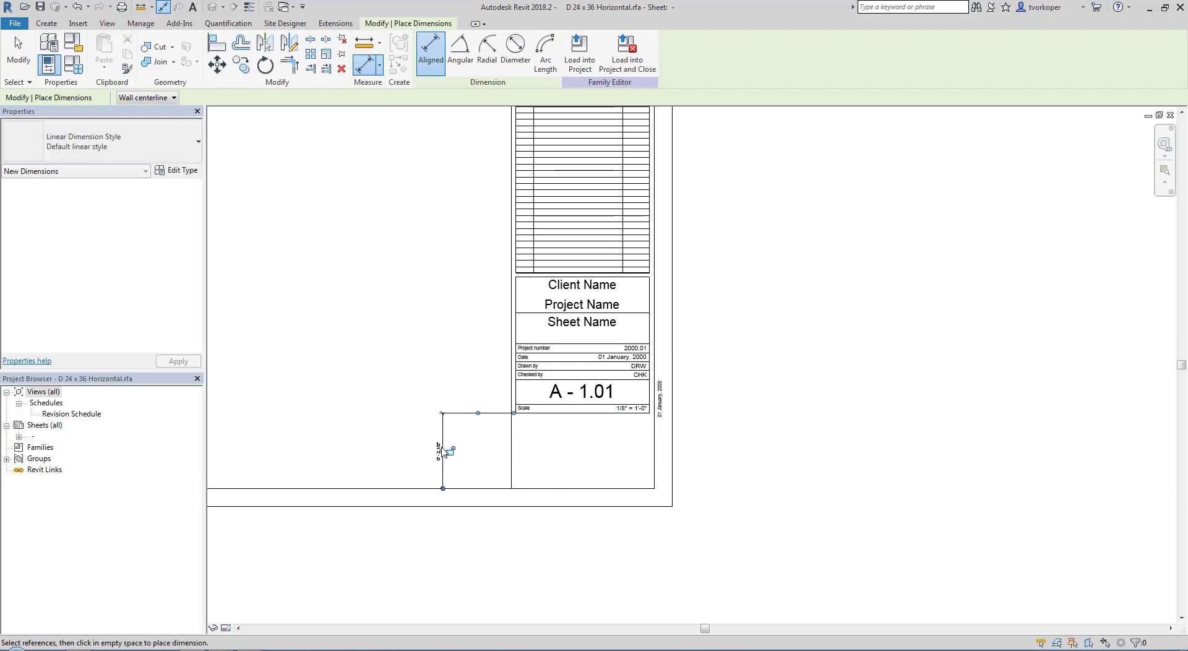
key(Escape)
key(Escape)
key(Escape)
Move the project information block and date stamp to 1/8" above the bottom border using the activated dimension, and delete that dimension.
drag(503, 275, 697, 453)
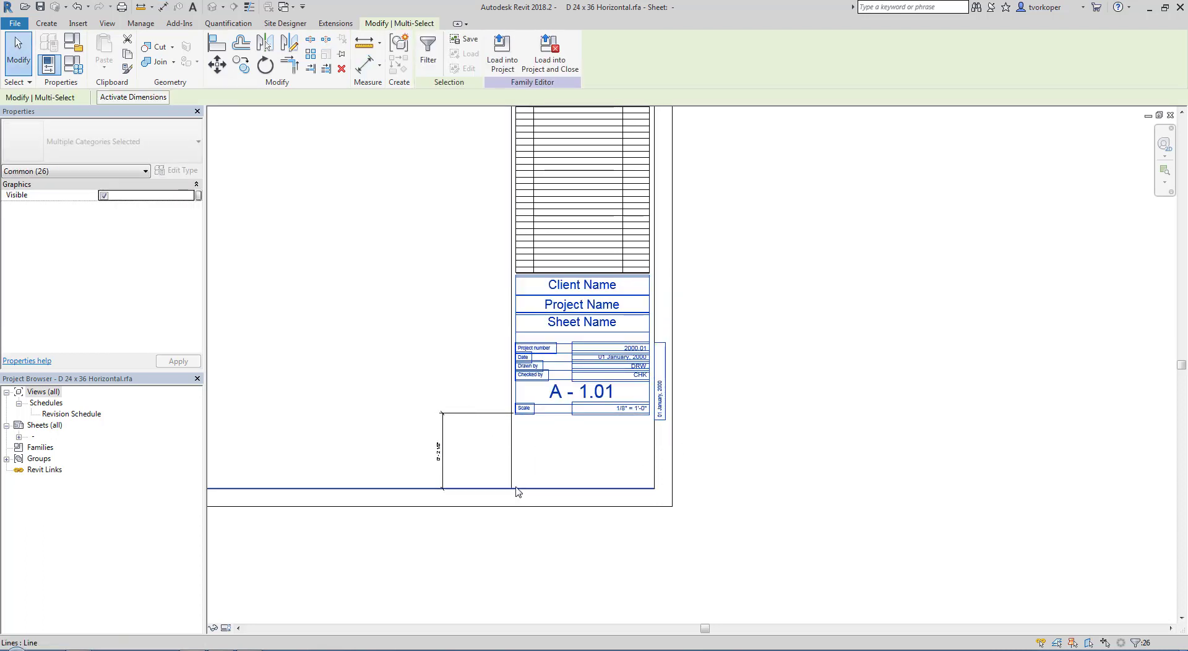
click(133, 97)
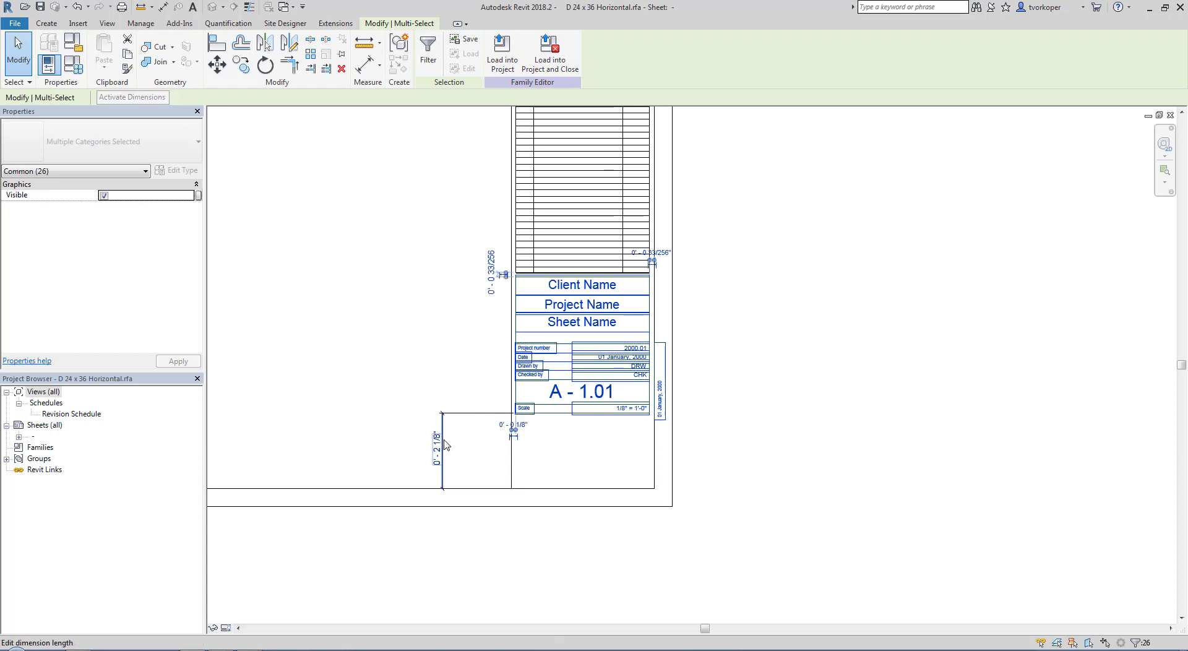
click(438, 447)
text(1/8)
key(Return)
click(437, 446)
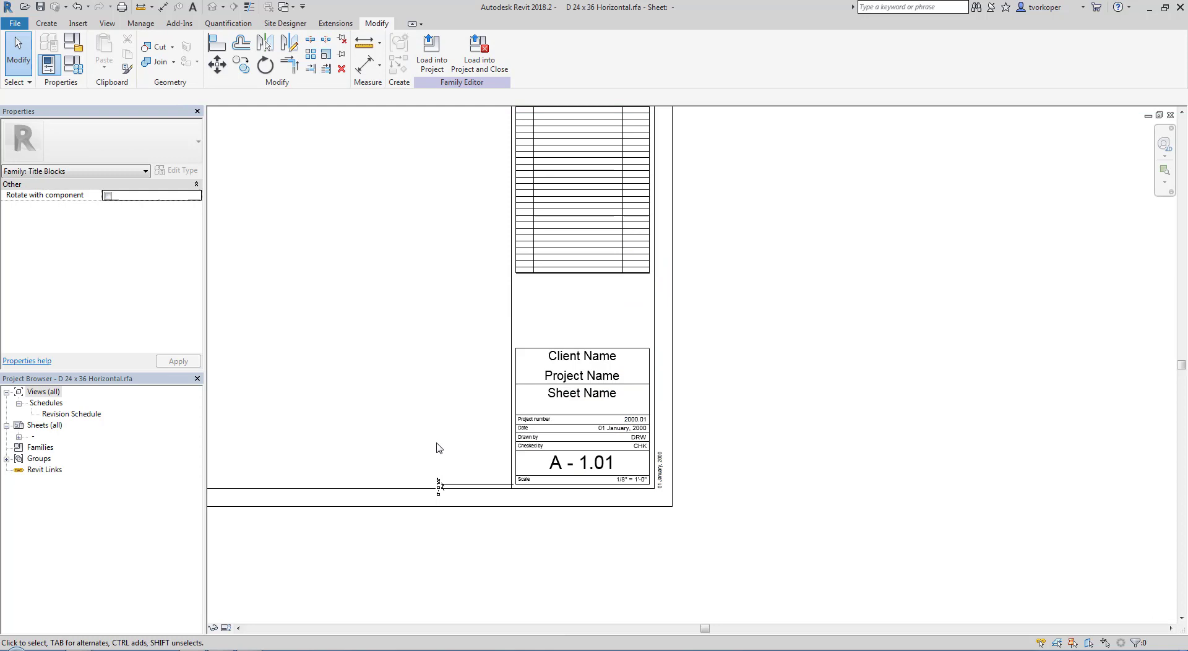
click(439, 482)
click(456, 390)
Move the revision schedule down so it sits just above the Client Name box.
scroll(461, 372, down, 3)
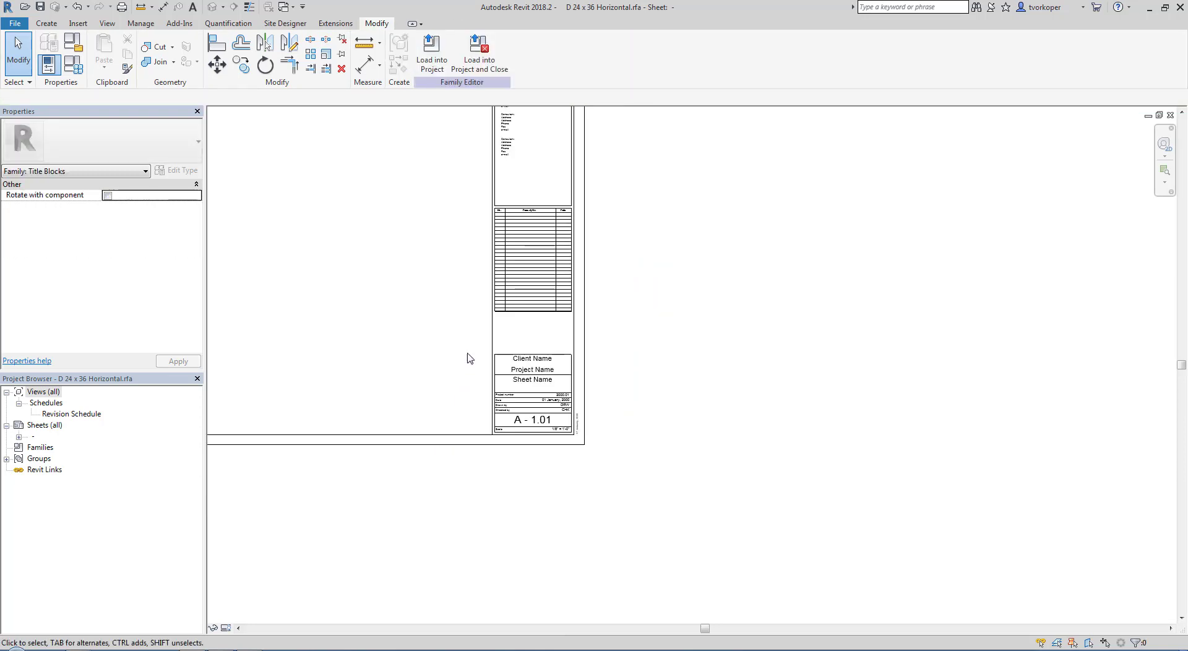
middle_drag(467, 355, 467, 422)
scroll(530, 425, up, 3)
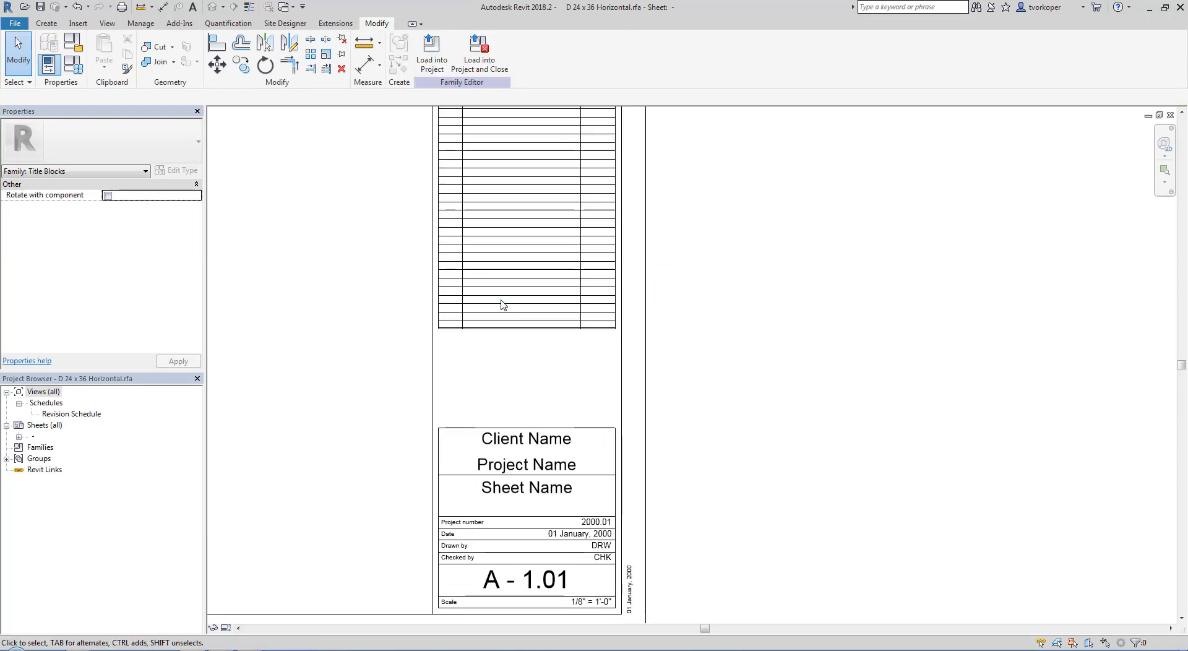
middle_drag(414, 179, 417, 293)
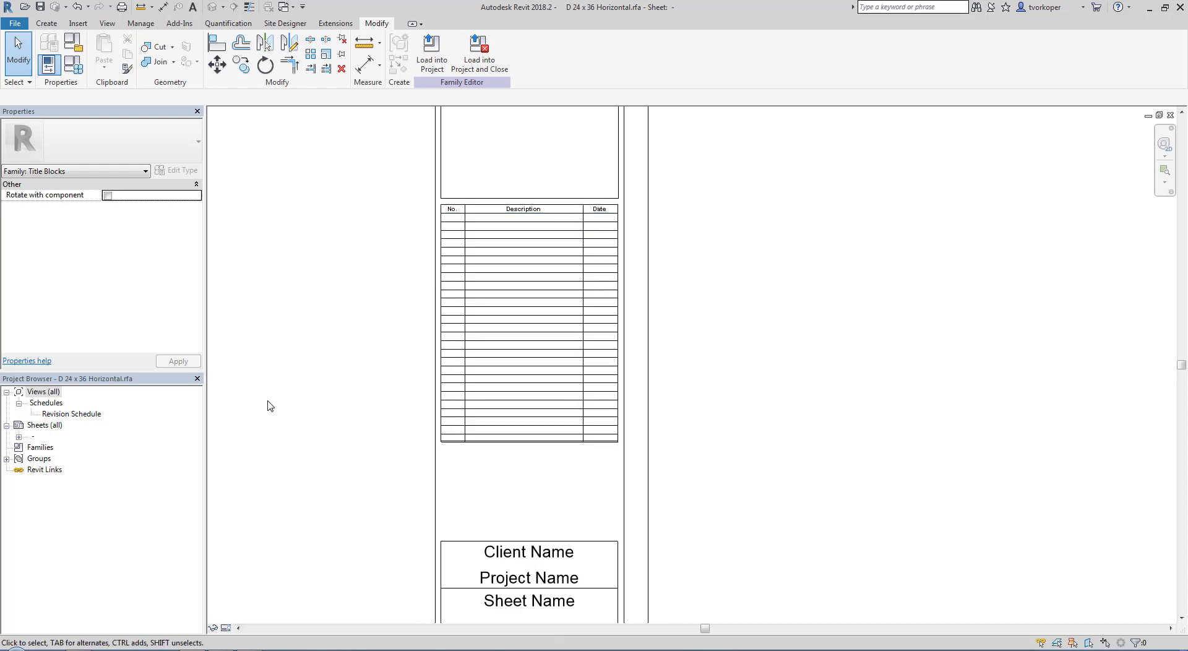
click(476, 389)
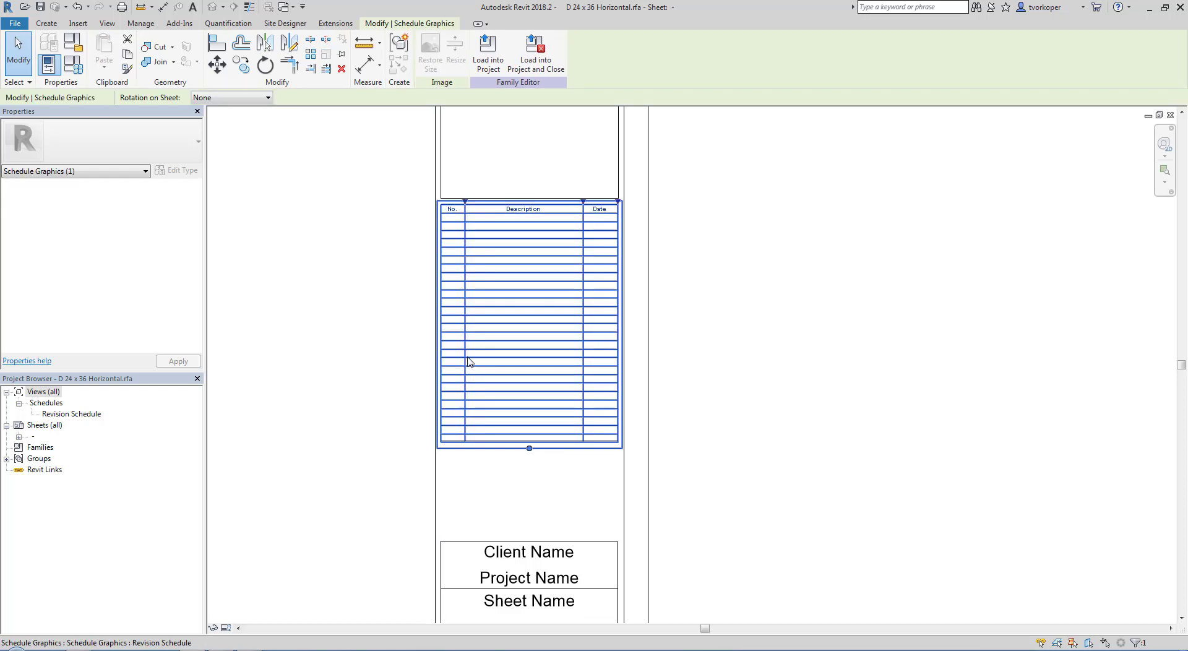
drag(469, 361, 465, 445)
click(387, 418)
scroll(383, 417, down, 3)
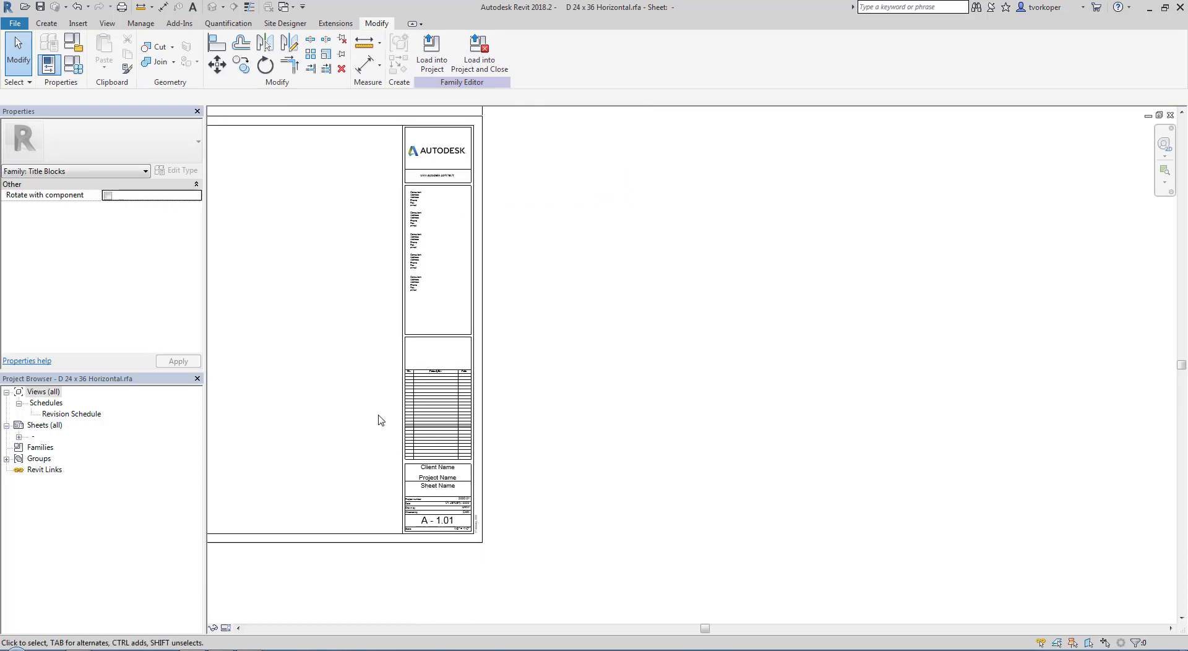
Delete all five consultant text notes from the box below the web address.
scroll(403, 456, up, 1)
scroll(435, 310, up, 5)
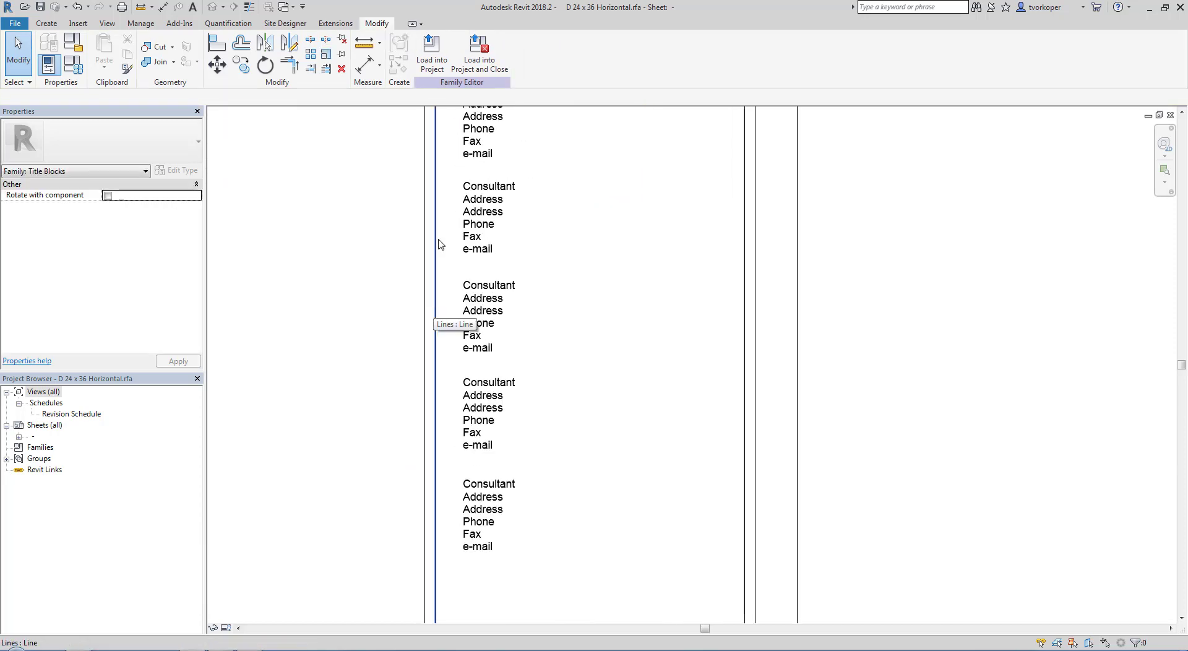
scroll(489, 328, down, 3)
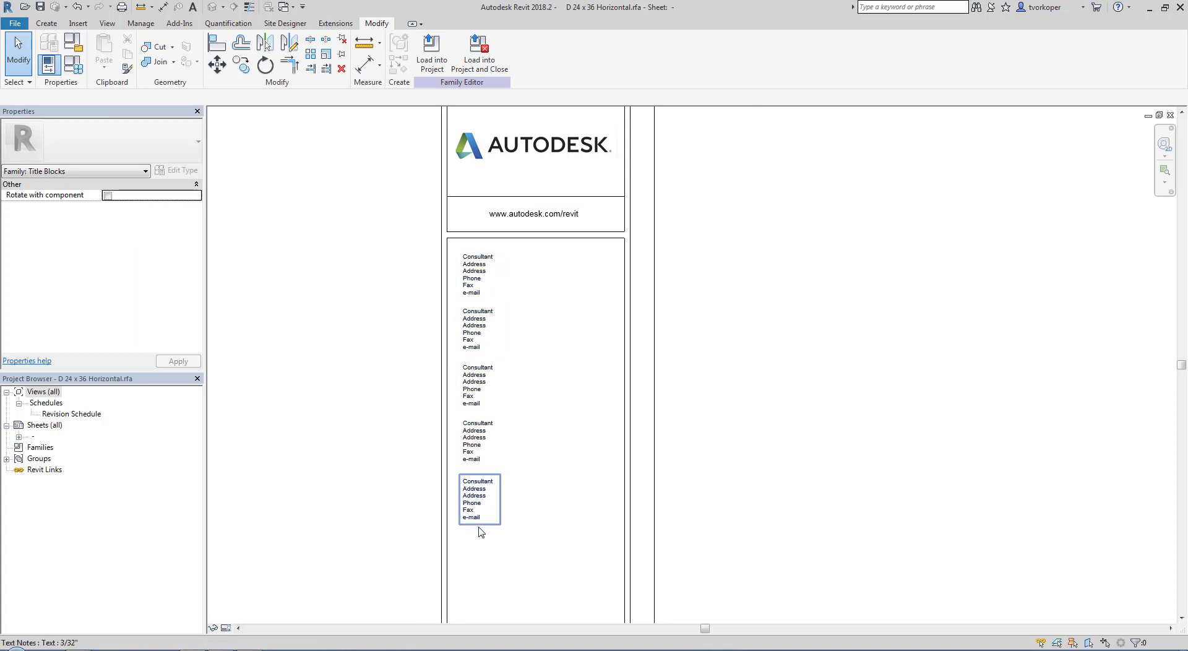
scroll(532, 326, down, 2)
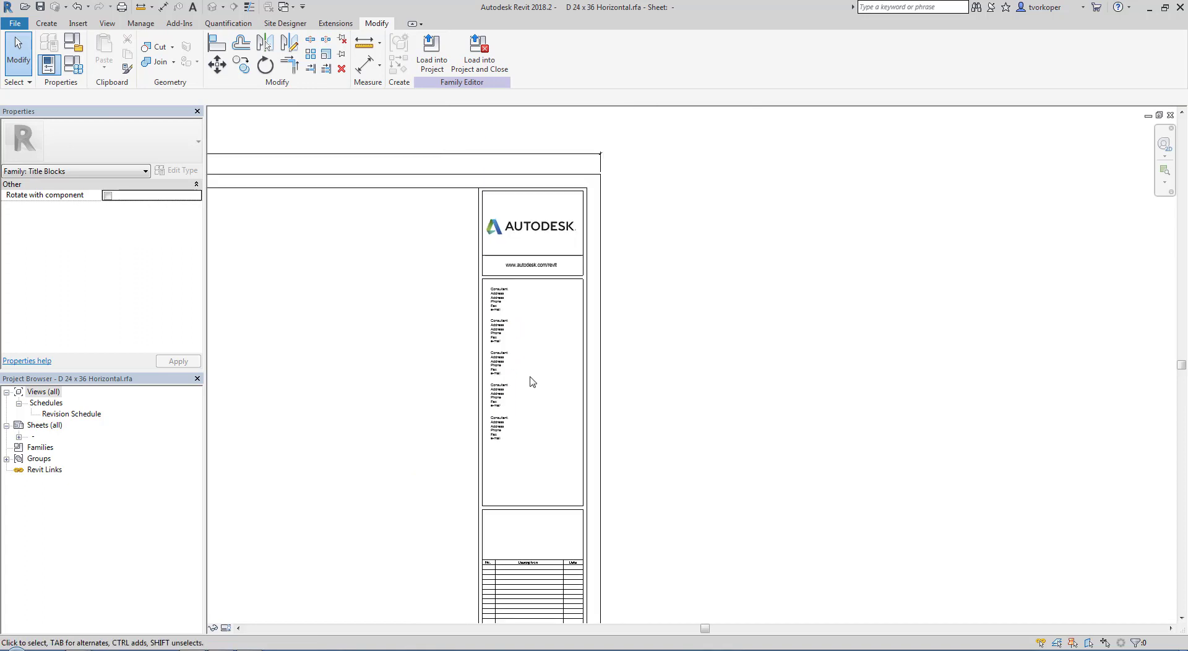
middle_drag(530, 379, 543, 301)
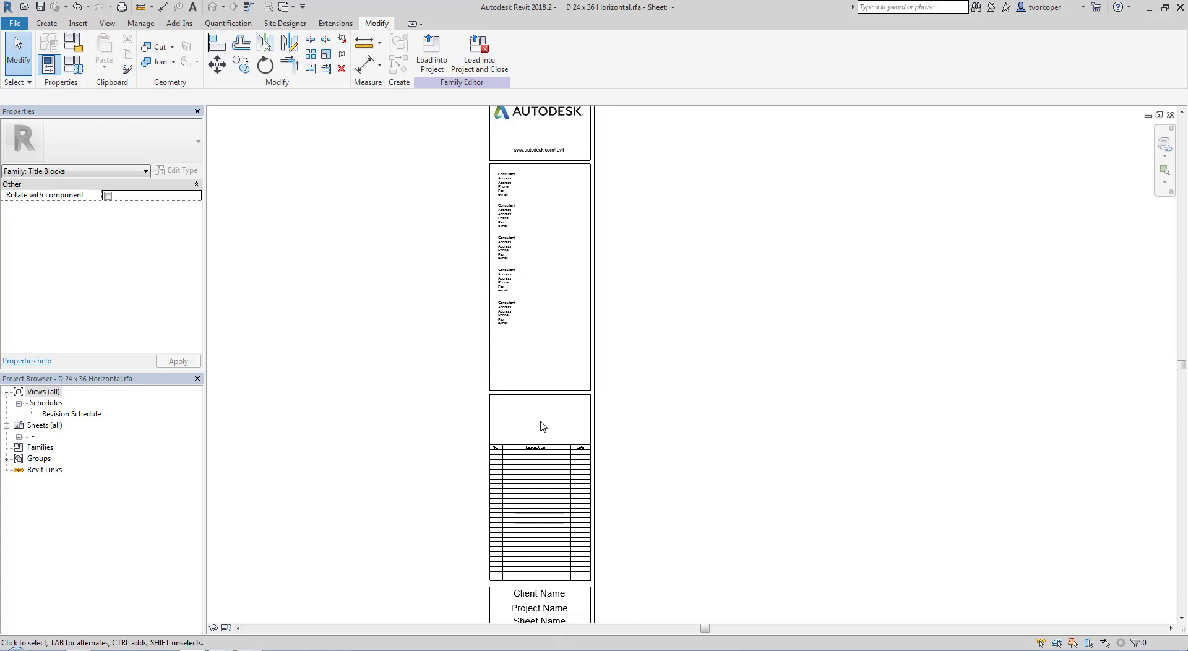
scroll(519, 328, up, 2)
click(501, 316)
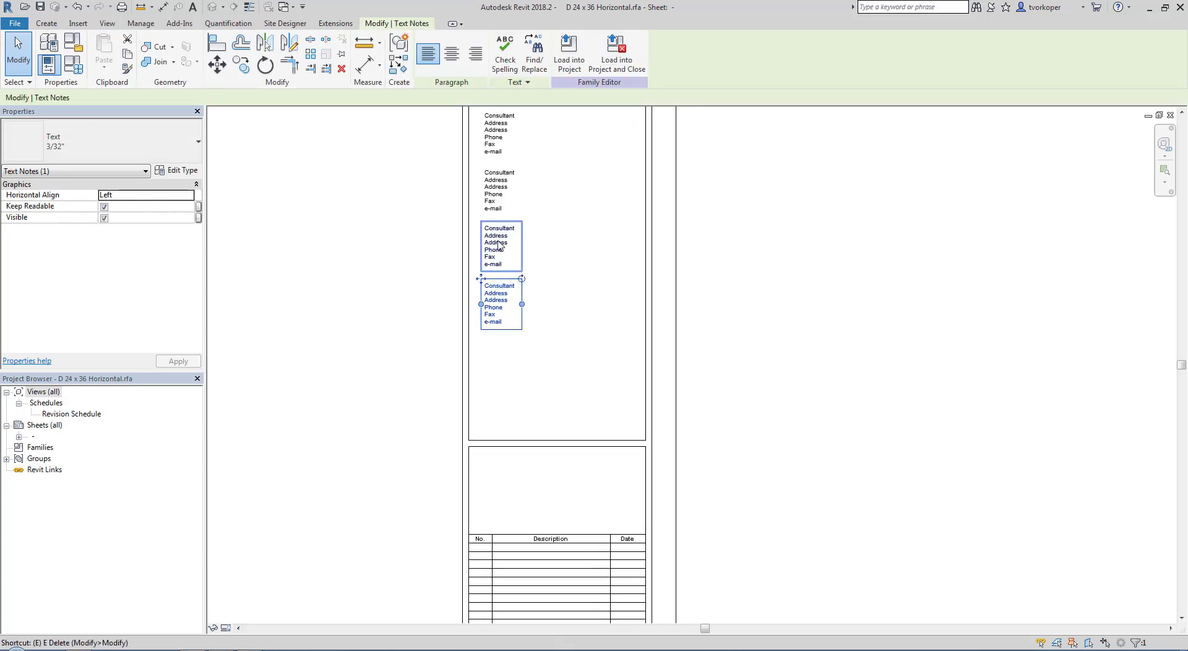
key(Delete)
click(498, 242)
key(Delete)
click(494, 198)
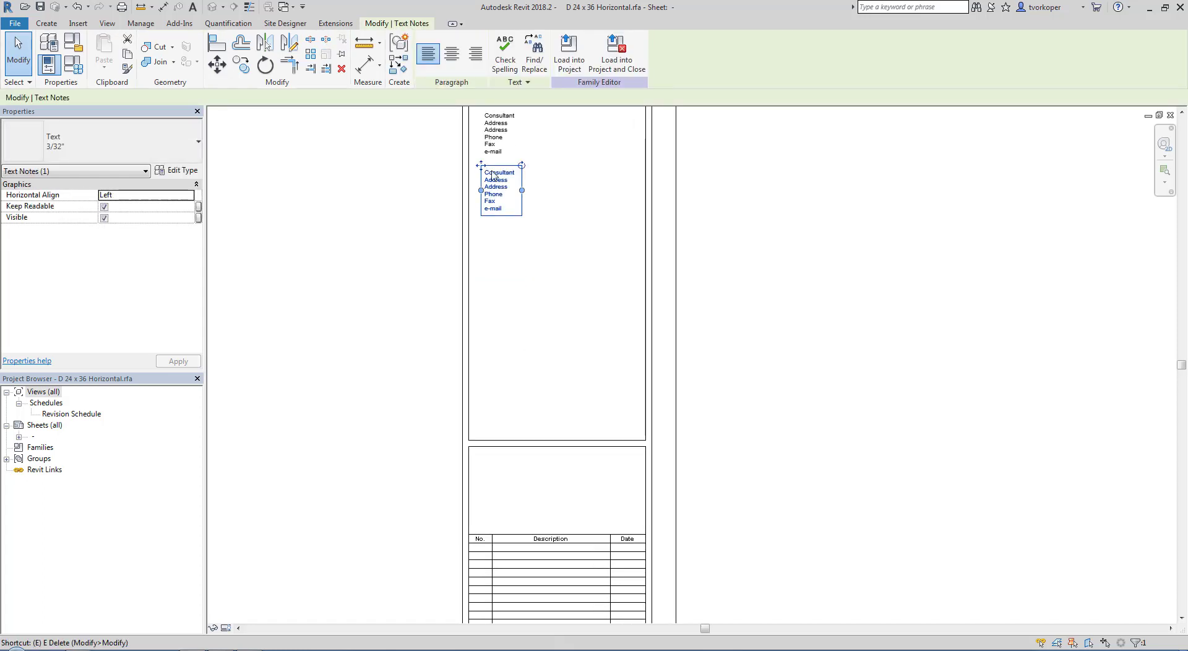
middle_drag(491, 170, 502, 316)
key(Delete)
click(502, 285)
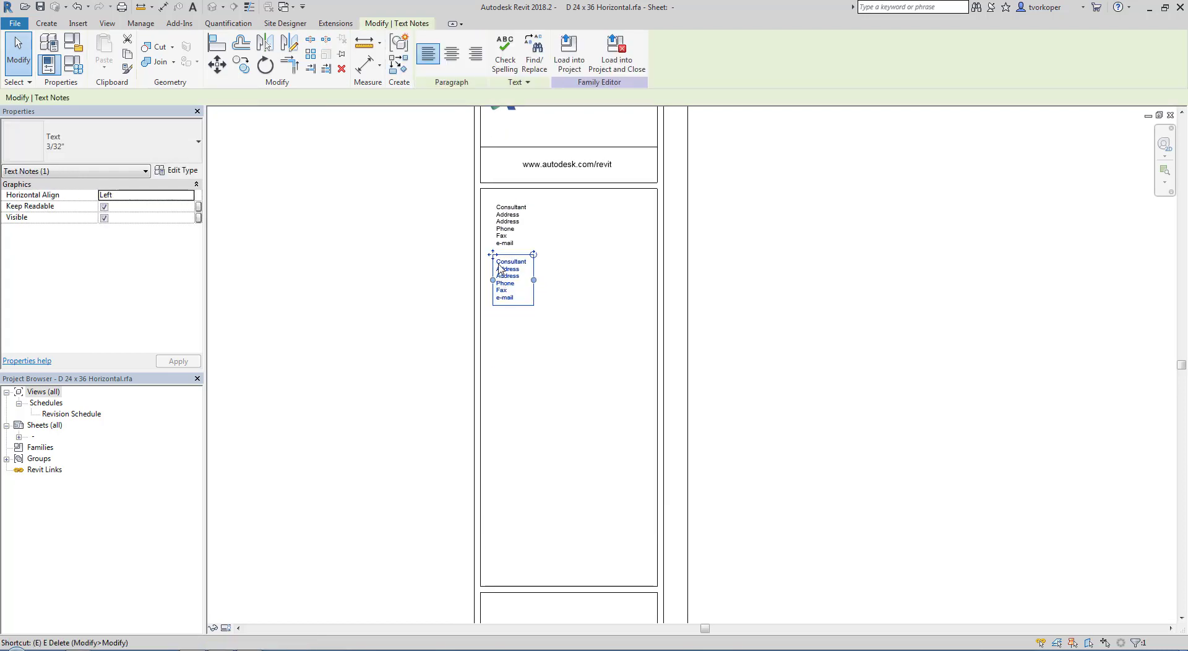
key(Delete)
click(502, 231)
key(Delete)
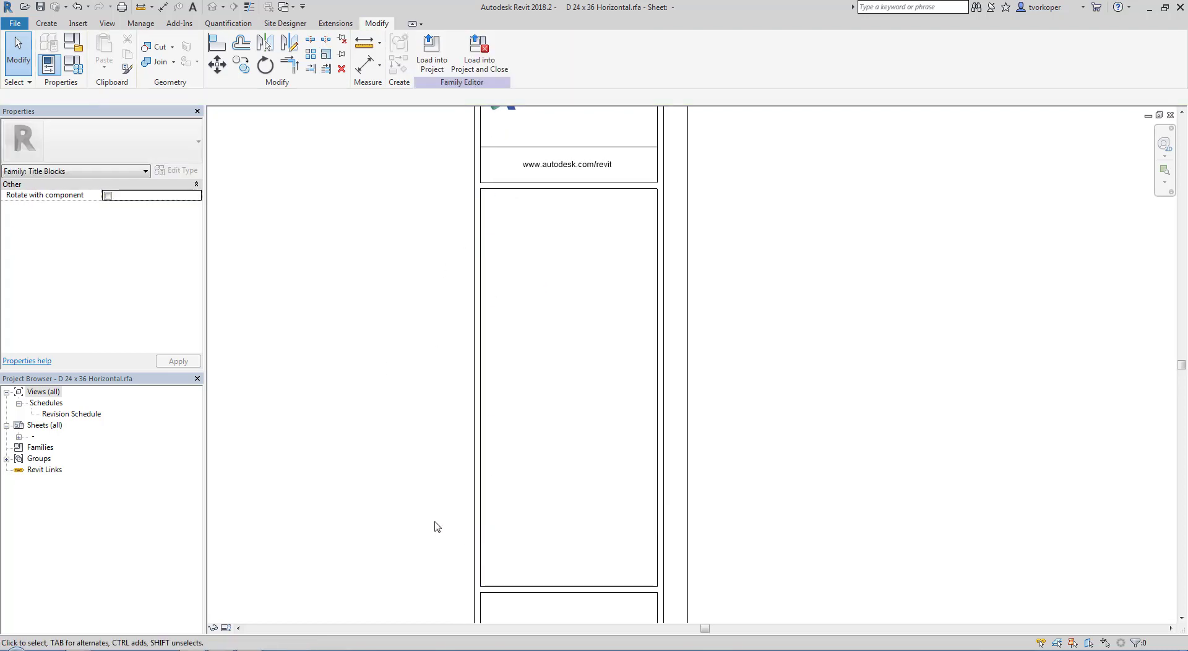
Examine the cleared title strip and the blank space above the revision schedule's header row.
scroll(437, 526, down, 2)
middle_drag(436, 524, 460, 436)
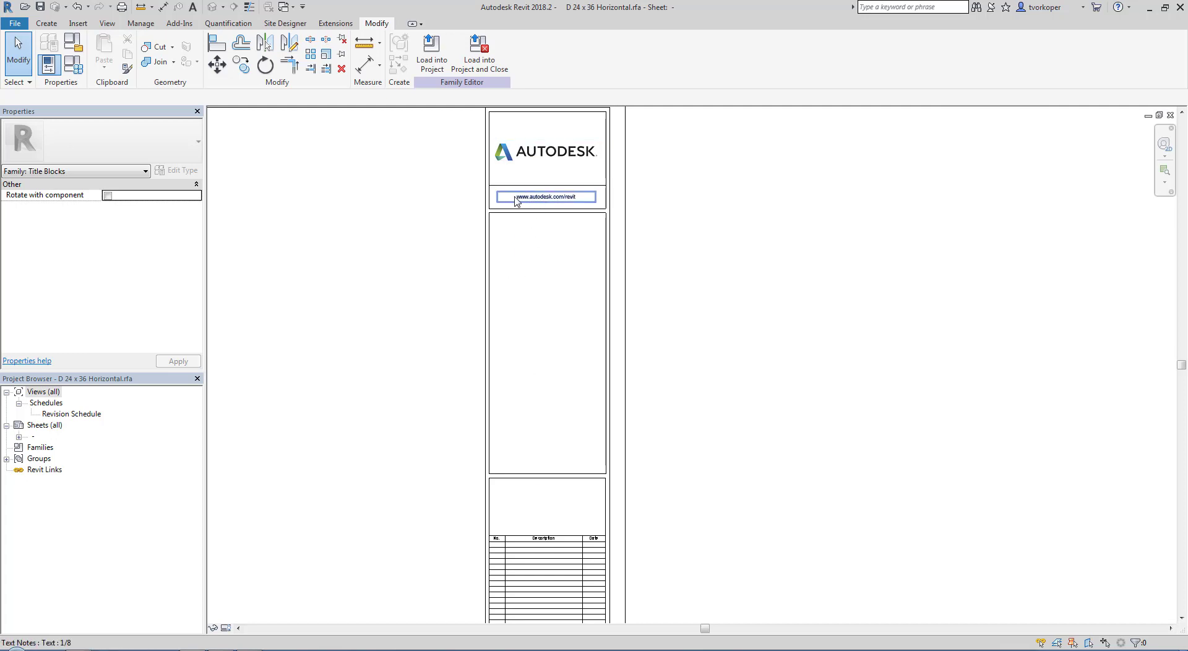
scroll(443, 388, down, 2)
middle_drag(353, 537, 545, 444)
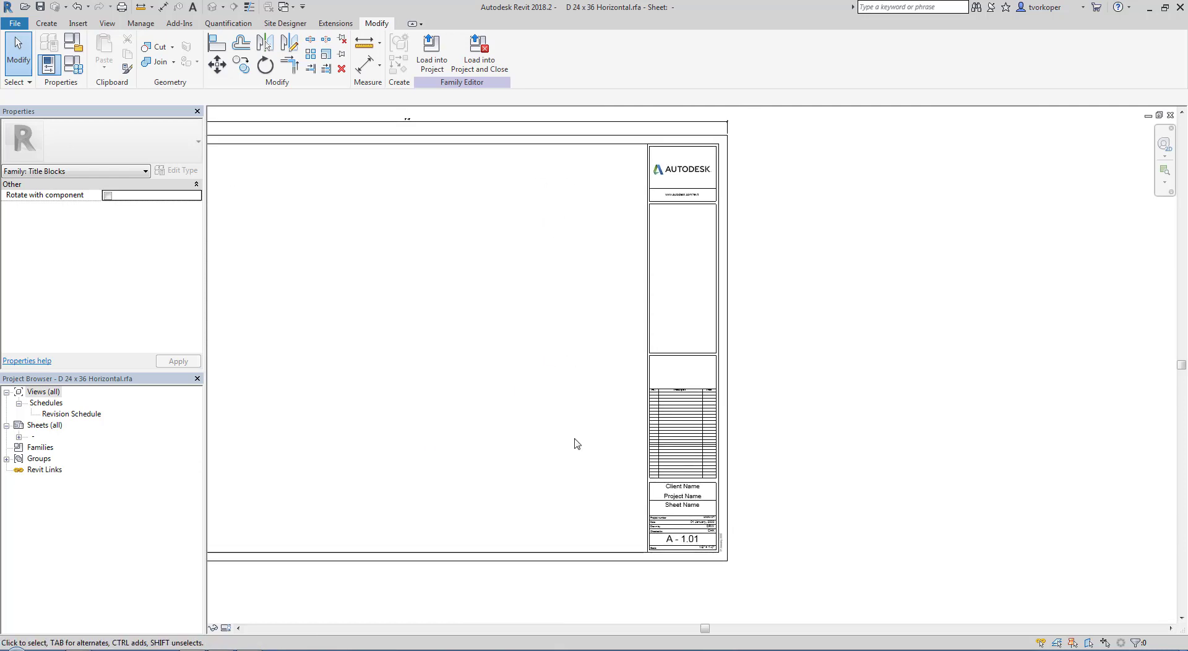
scroll(671, 392, up, 5)
scroll(550, 385, up, 1)
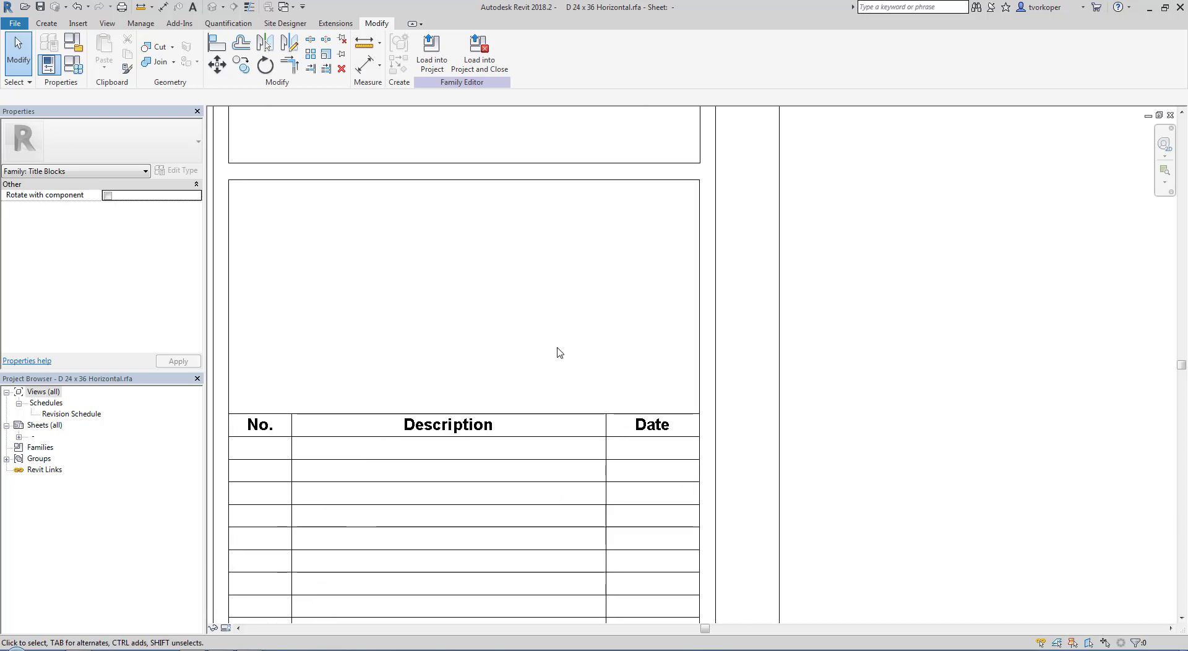
middle_drag(580, 320, 719, 367)
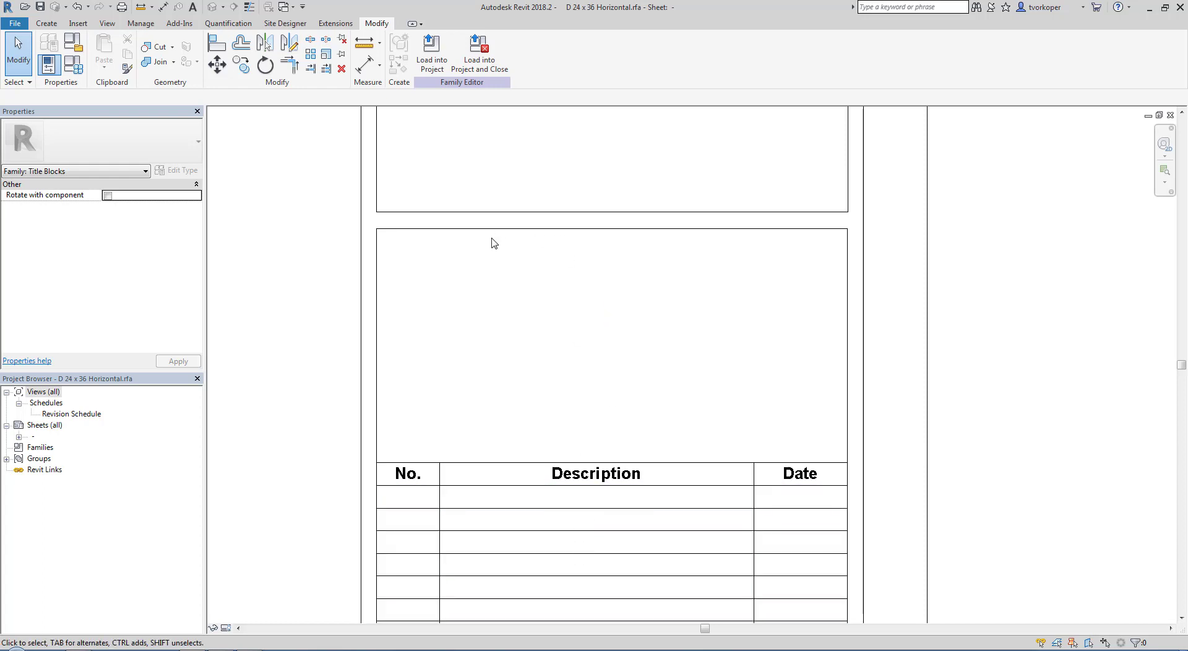
Dimension the gap between the large box below the web address and the revision box under it.
key(d)
key(i)
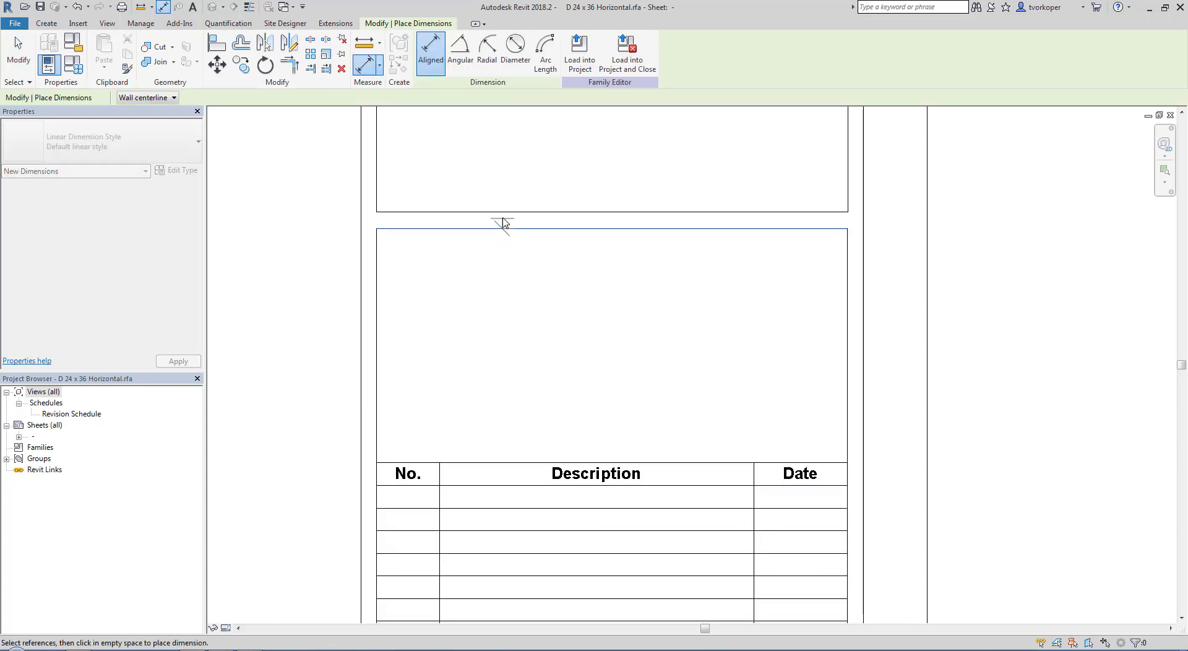
click(500, 212)
click(317, 250)
key(Escape)
key(Escape)
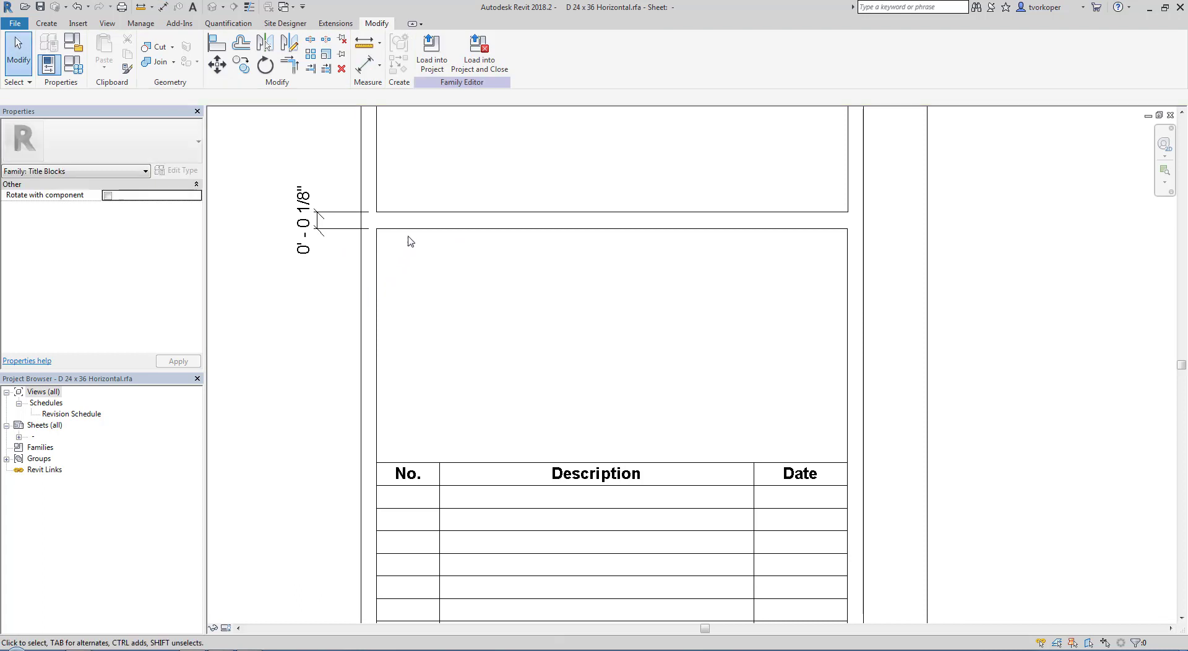
Copy the two horizontal lines bounding that gap straight down to just above the revision schedule header, and delete the gap dimension.
drag(531, 166, 504, 305)
key(c)
key(o)
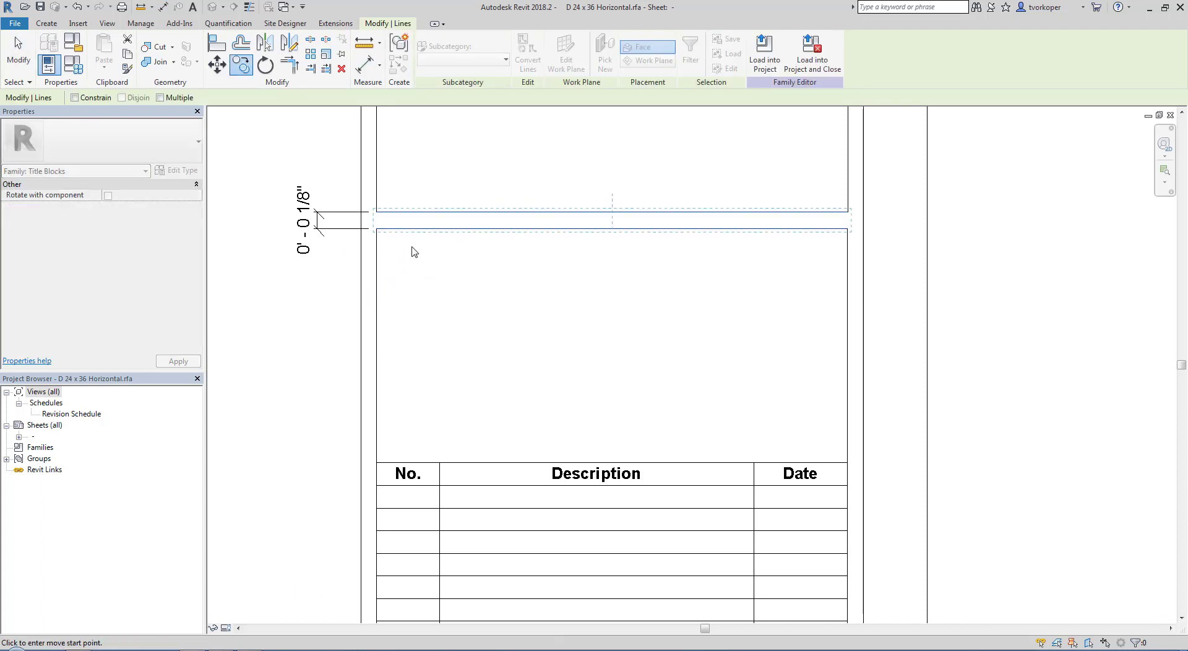
click(377, 229)
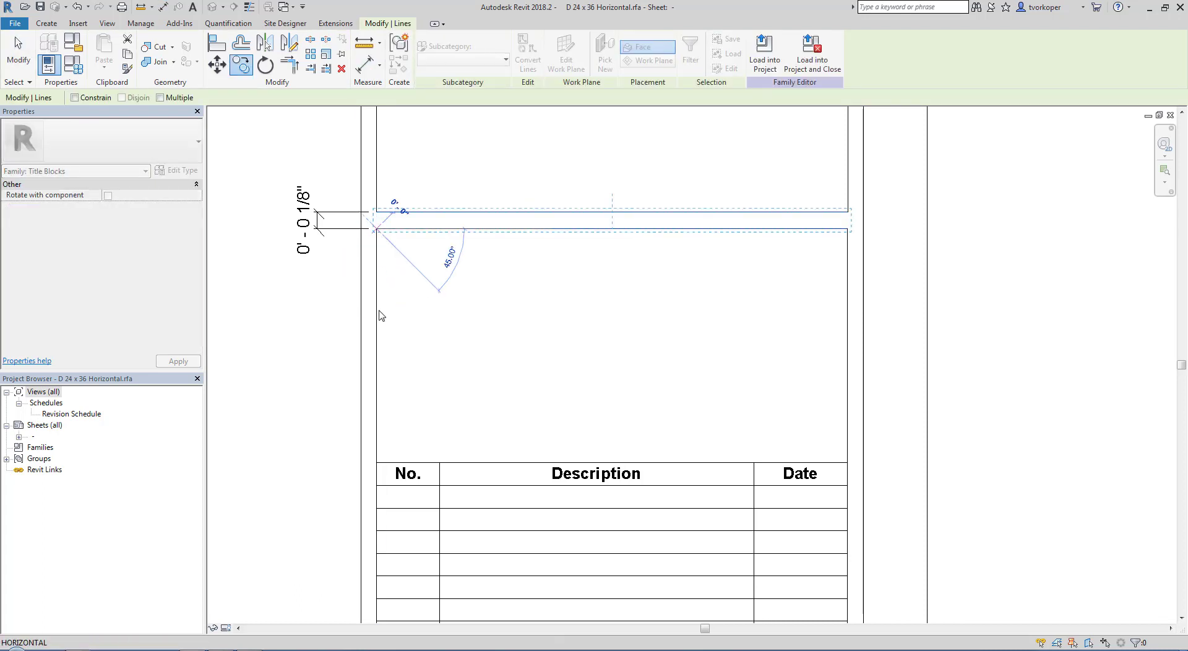
click(378, 450)
key(Escape)
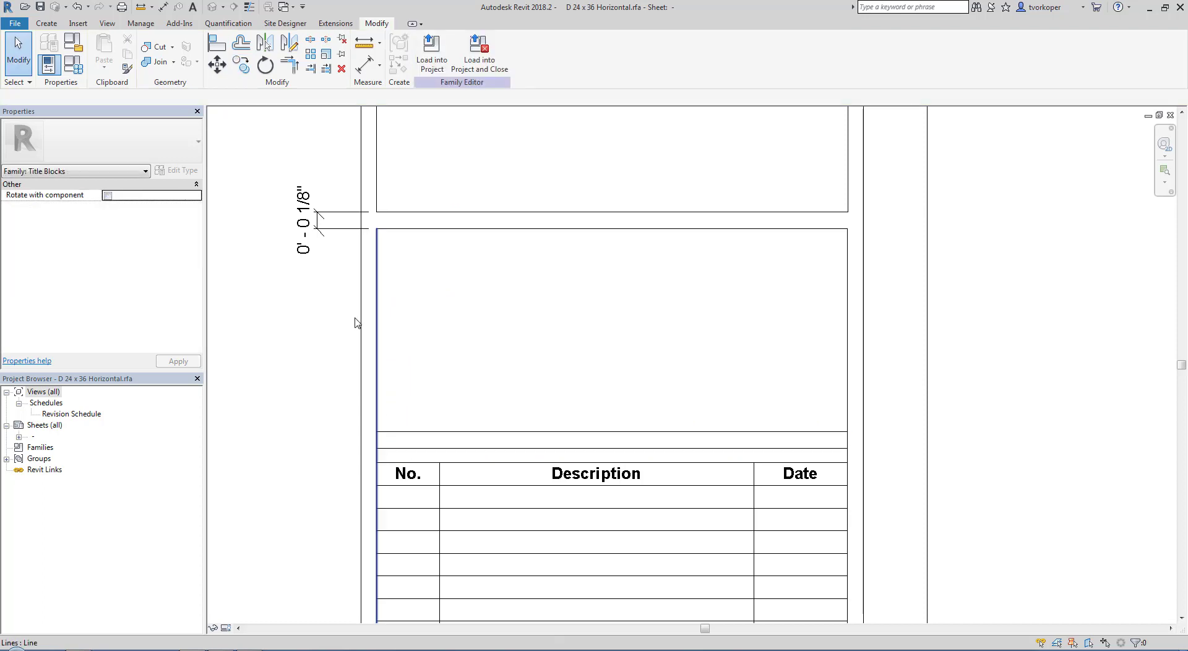
click(319, 238)
key(Delete)
Split the side lines between the two copied lines and trim the sides to the upper copied line to close the blank box.
key(s)
key(l)
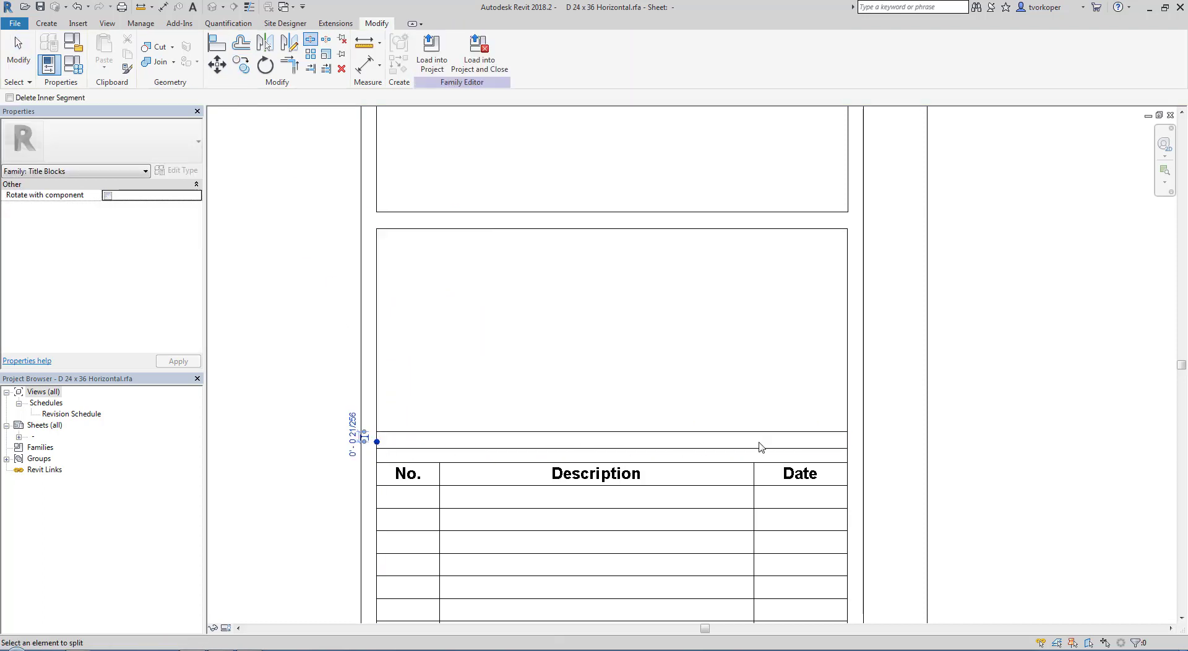
key(t)
key(r)
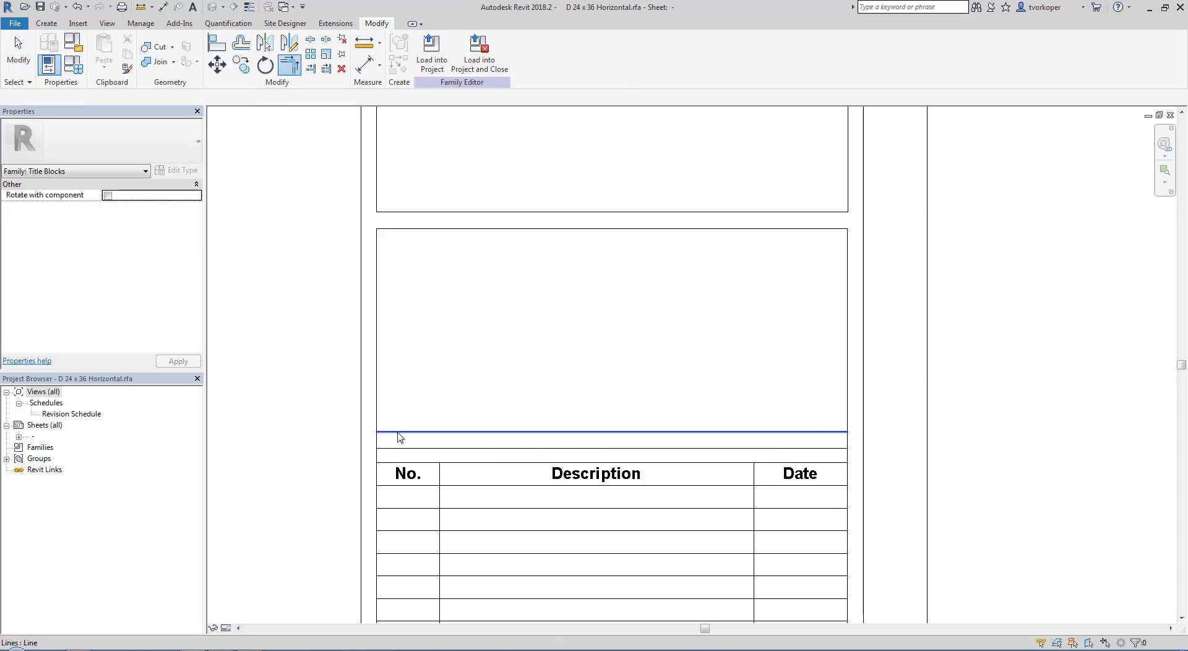
click(388, 431)
click(379, 416)
click(825, 432)
click(847, 410)
click(830, 431)
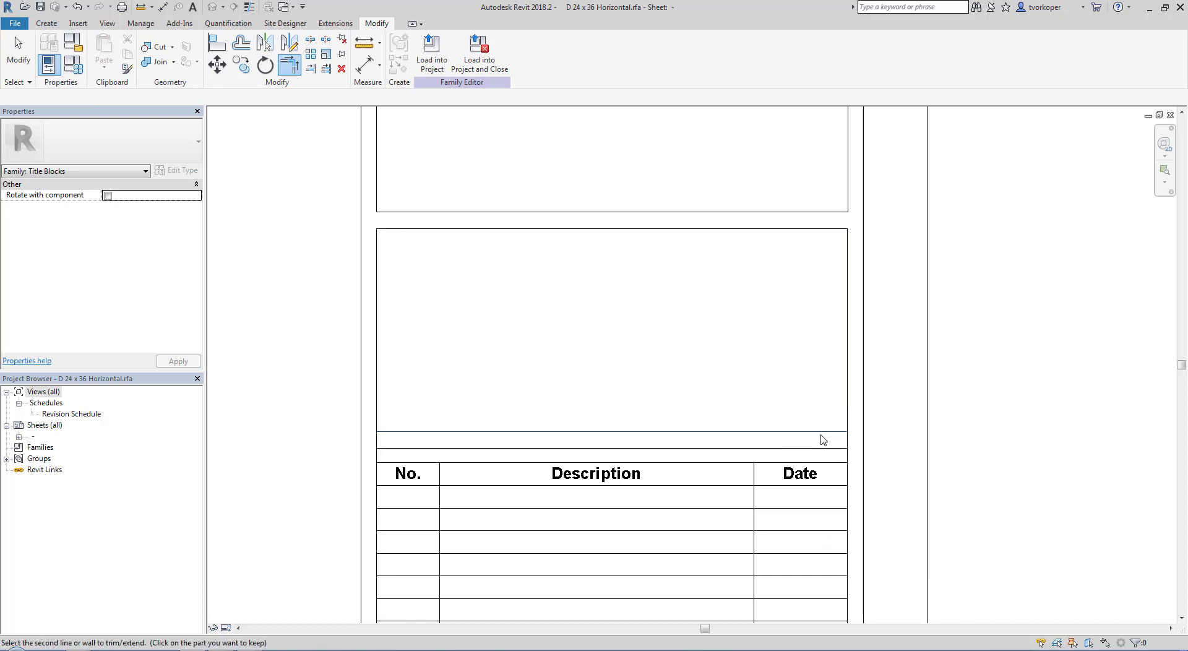
click(847, 410)
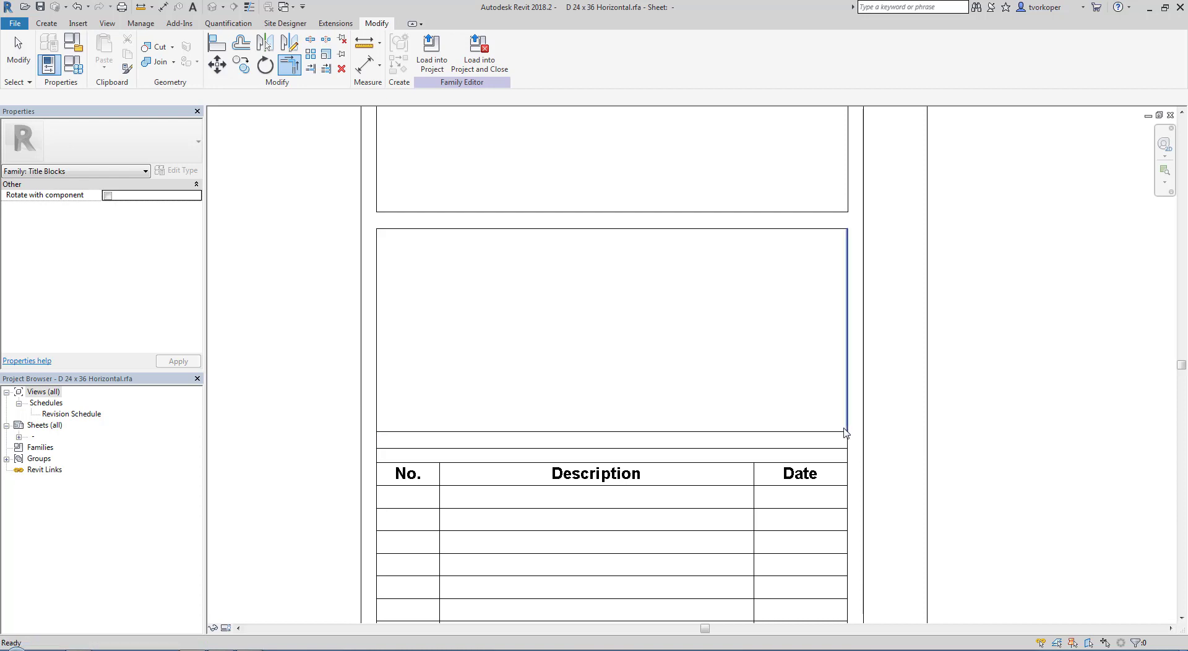
Trim the side lines around the revision schedule to the lower copied line, leaving a gap between the two boxes.
key(Escape)
key(t)
key(r)
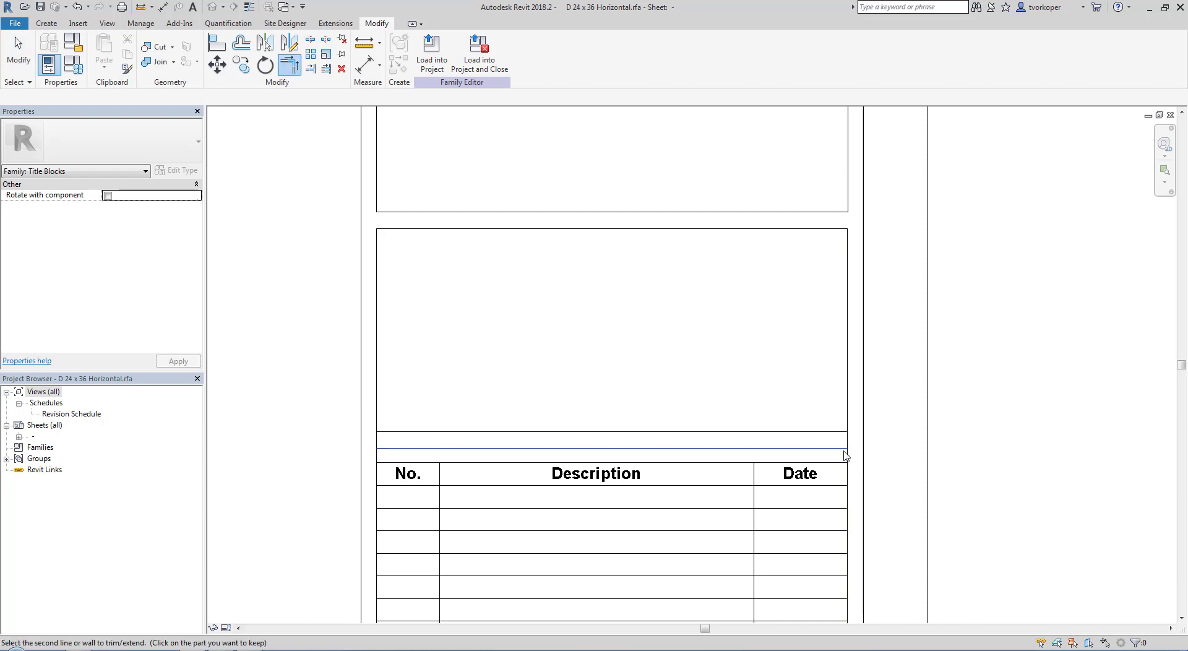
key(Escape)
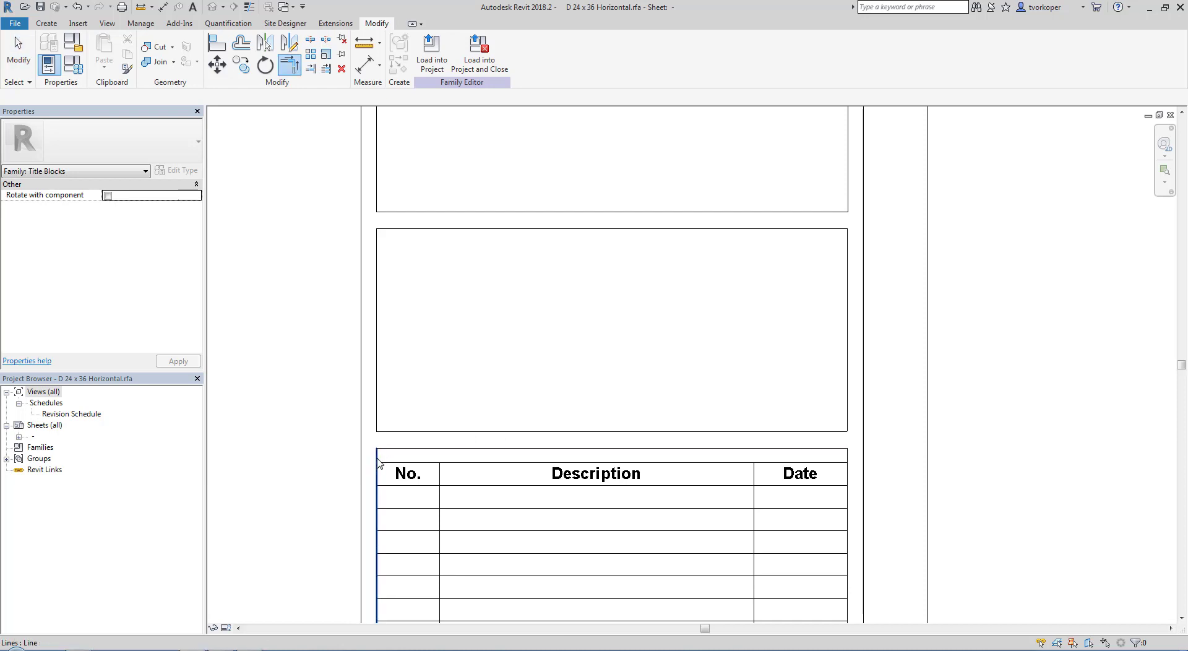
Move the two lines separating the large upper box from the blank box upward to make the blank box taller.
scroll(332, 441, down, 3)
scroll(334, 433, down, 2)
middle_drag(388, 416, 559, 438)
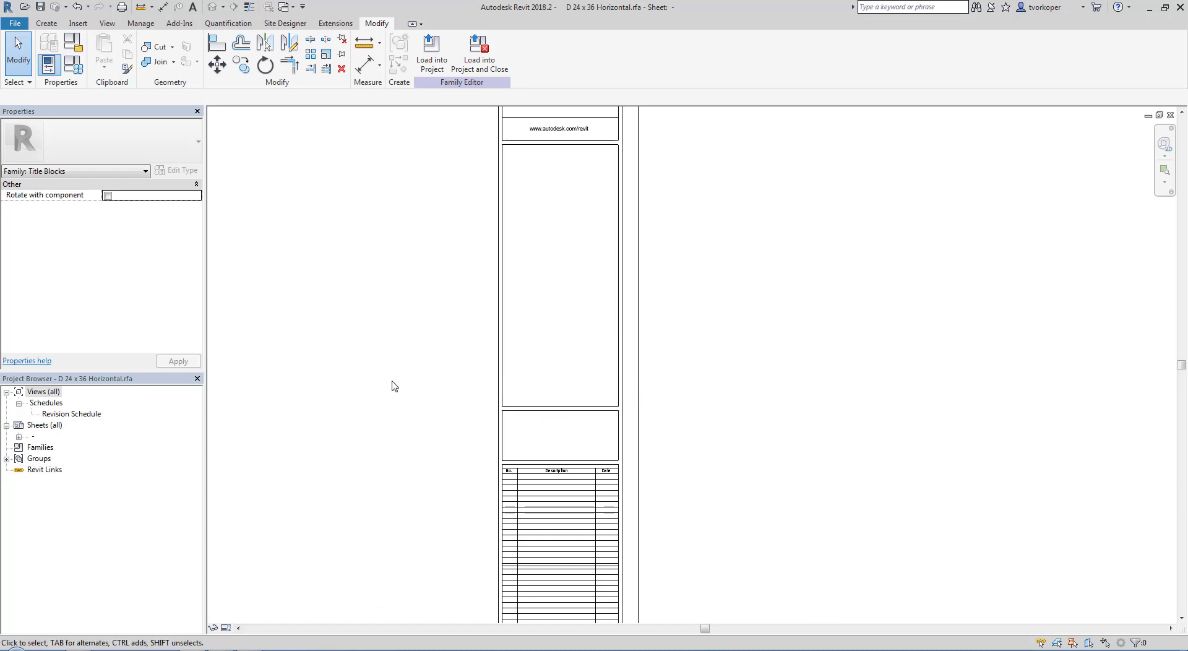
click(532, 411)
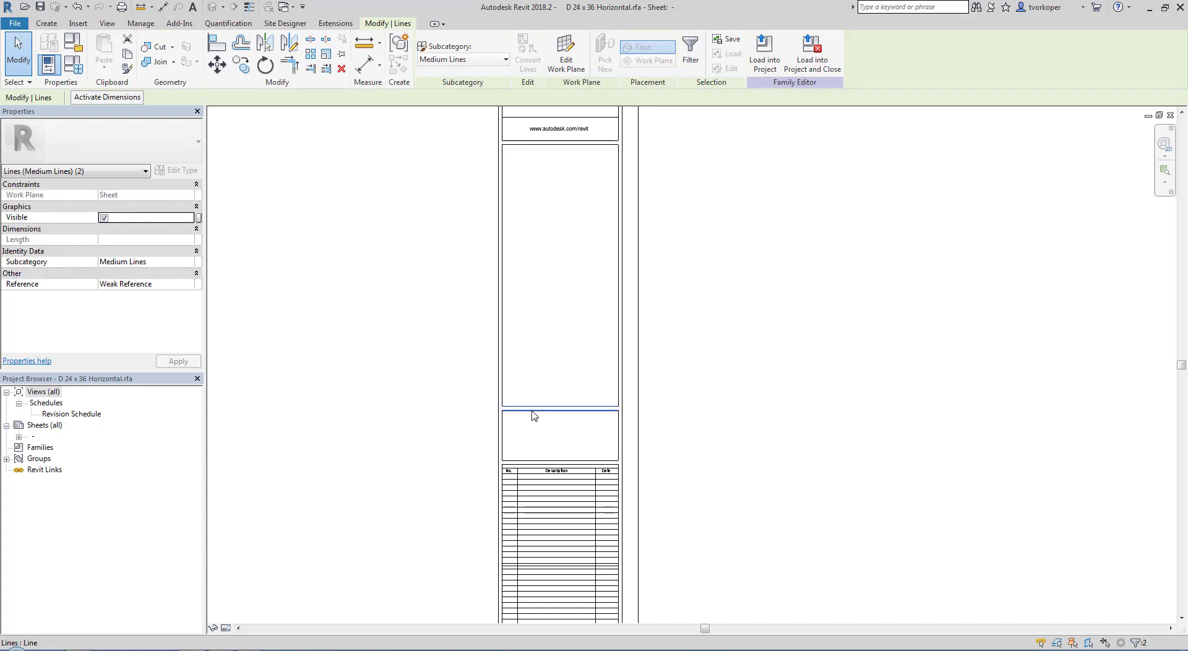
drag(534, 415, 532, 388)
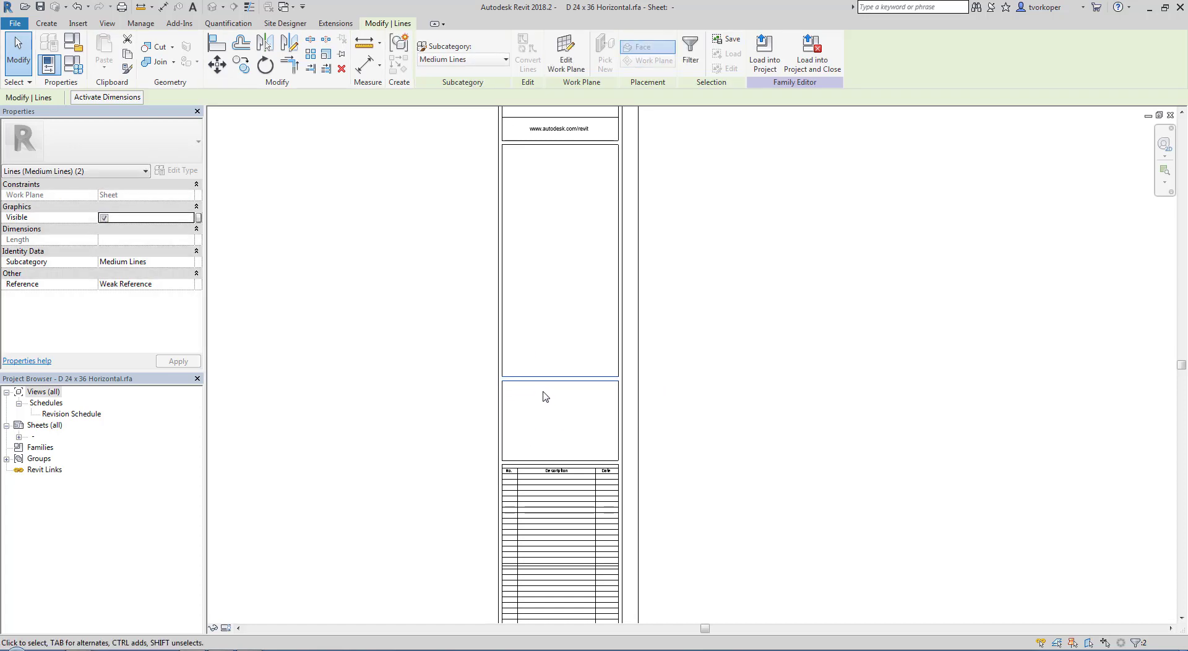
click(547, 363)
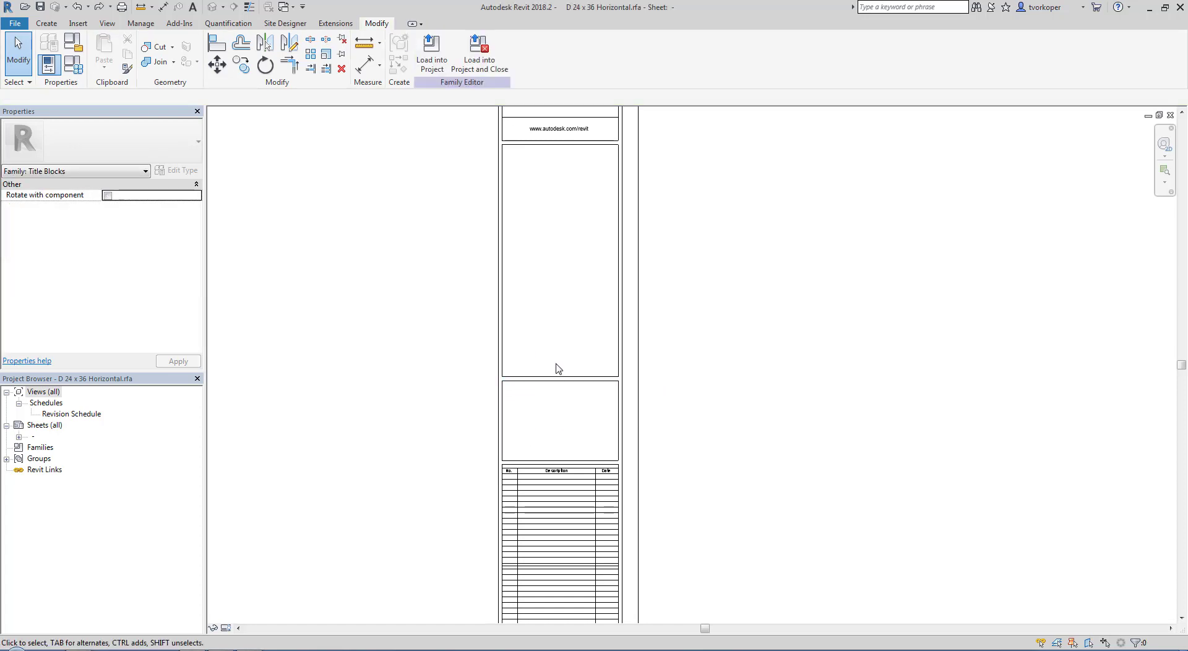
click(526, 381)
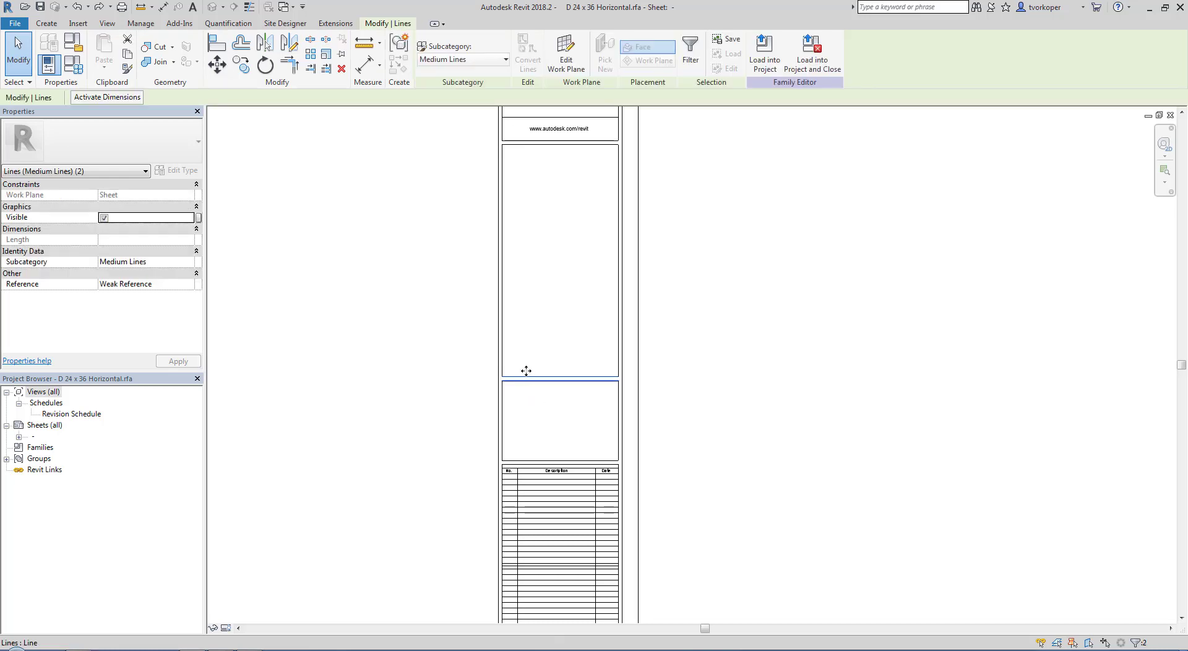
drag(526, 370, 526, 371)
click(537, 412)
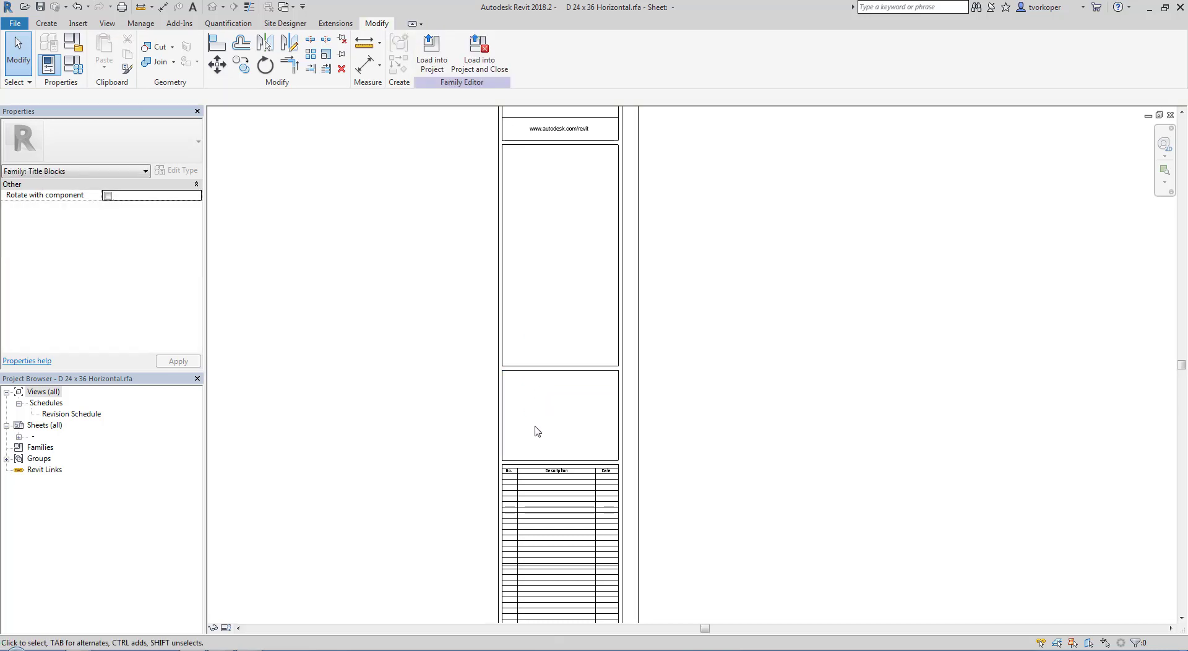
Examine the resized title strip boxes and the Client Name, Project Name and Sheet Name labels in the project information block.
scroll(560, 446, up, 3)
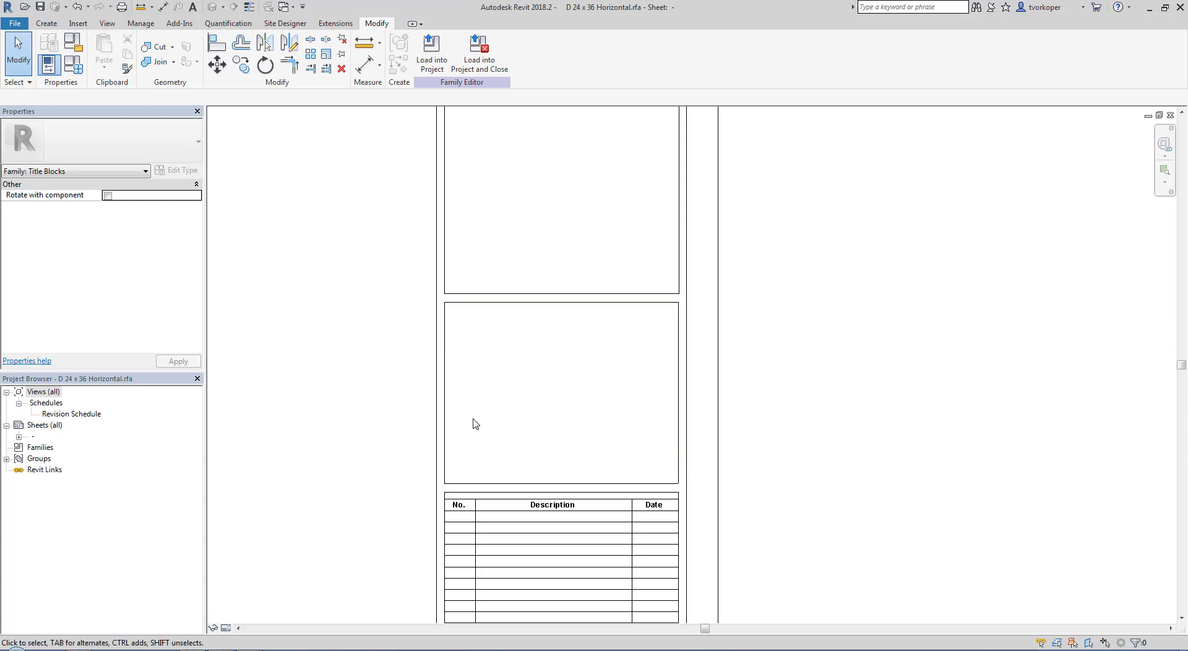
scroll(575, 411, down, 4)
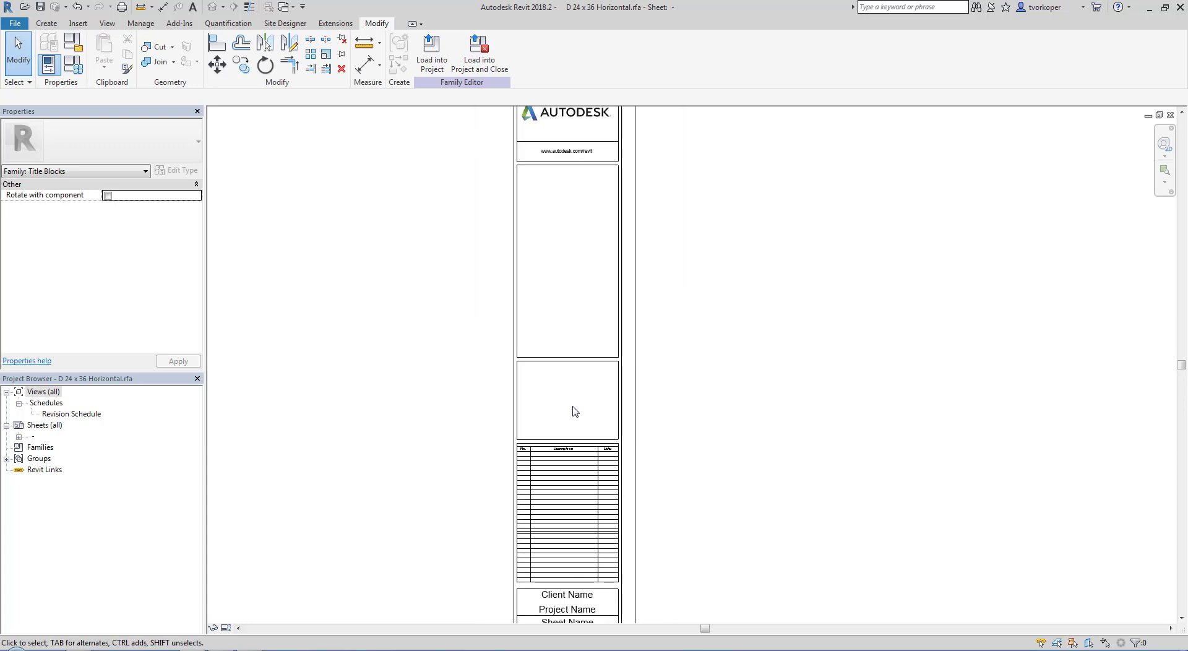
scroll(570, 531, up, 4)
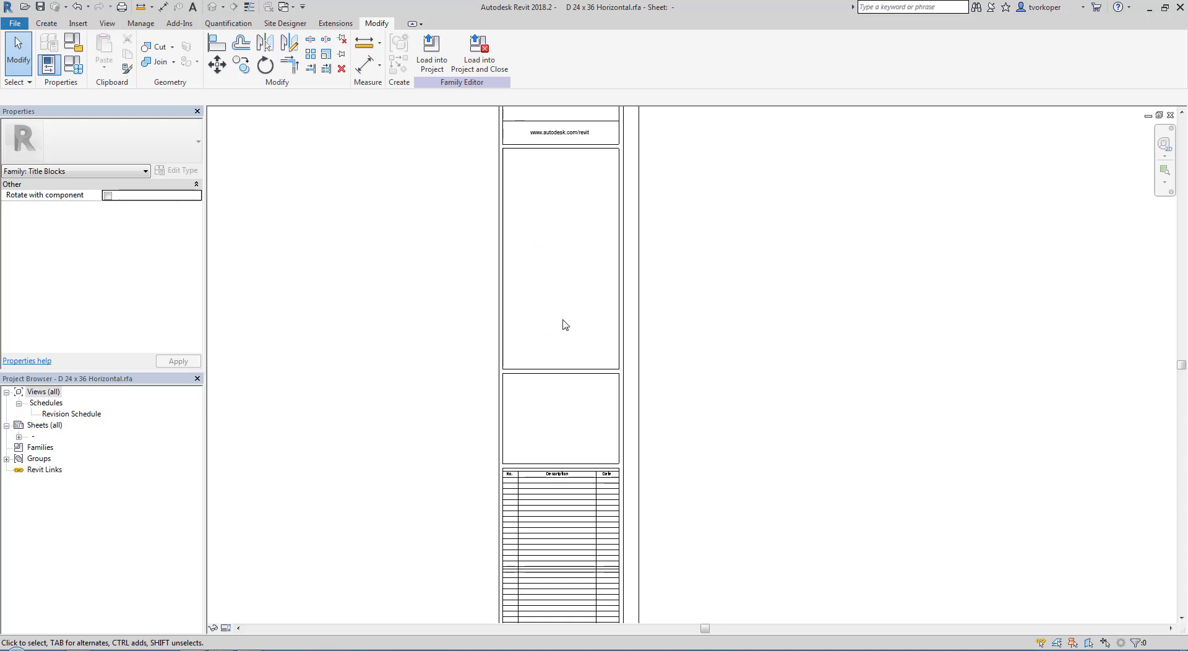
scroll(525, 309, down, 2)
scroll(553, 448, up, 5)
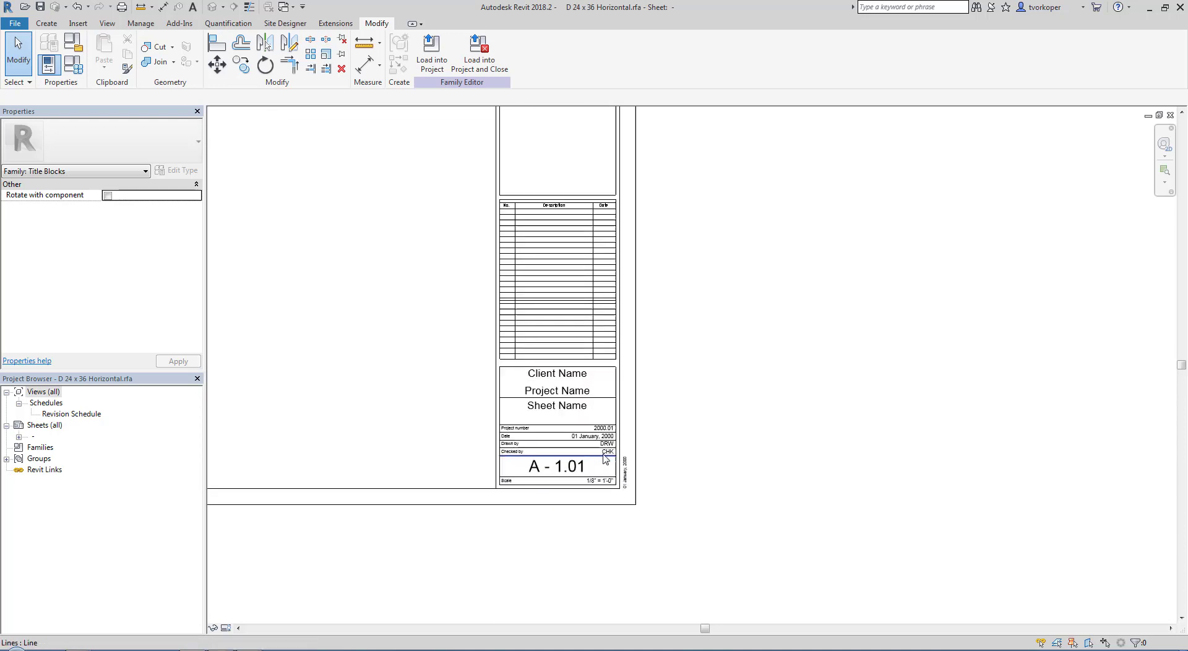
scroll(552, 447, up, 2)
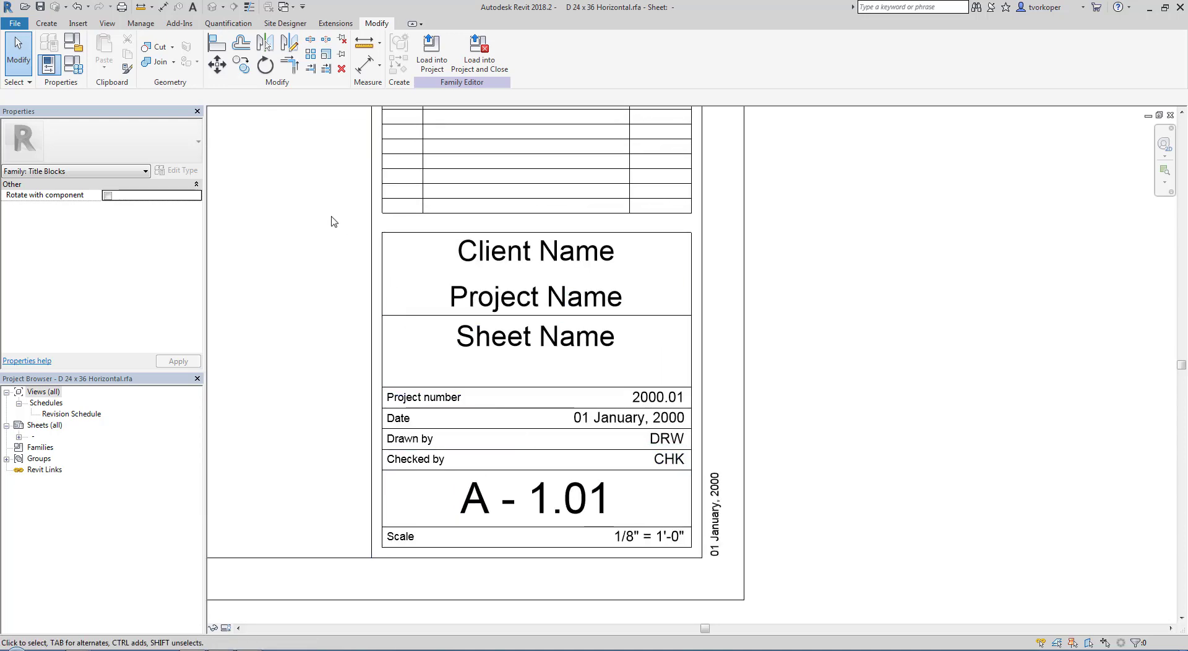
drag(325, 212, 773, 627)
click(518, 257)
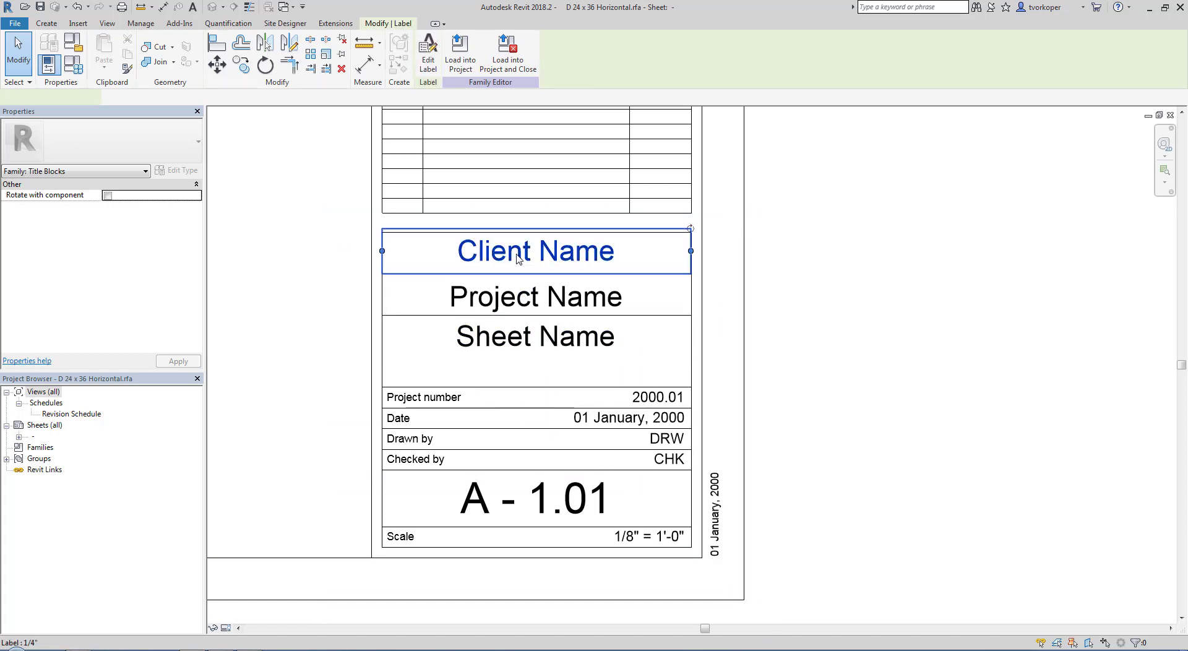
click(516, 300)
click(513, 340)
key(Escape)
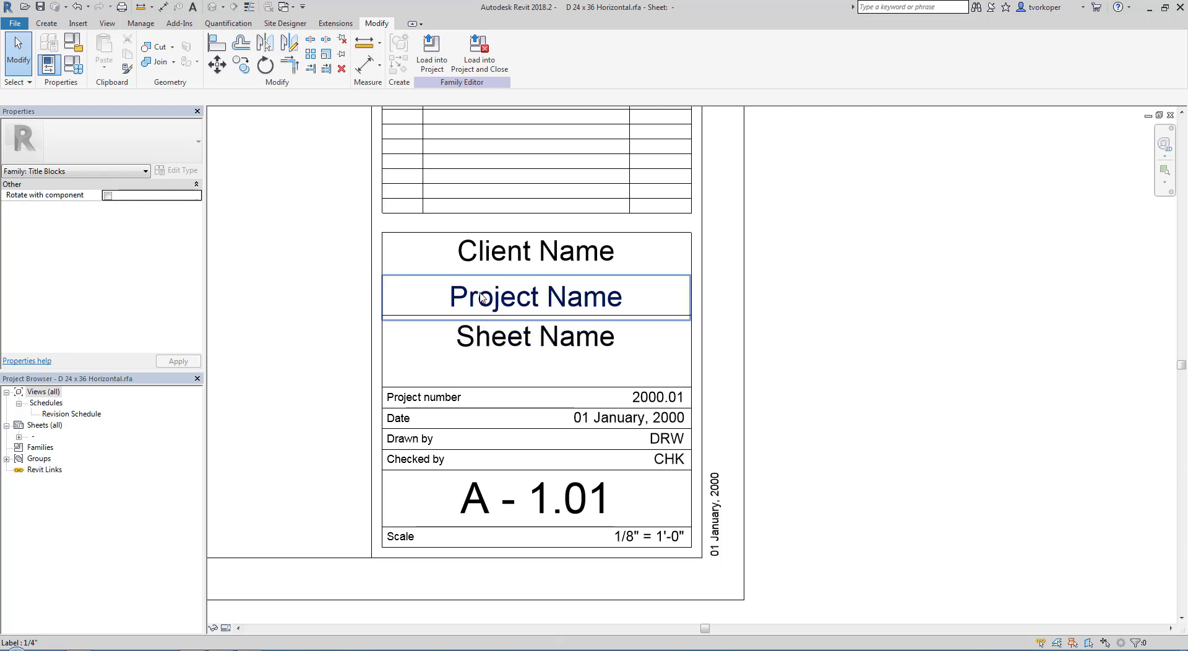
Delete the Project Name label from the project information block.
scroll(637, 514, down, 1)
scroll(636, 515, down, 1)
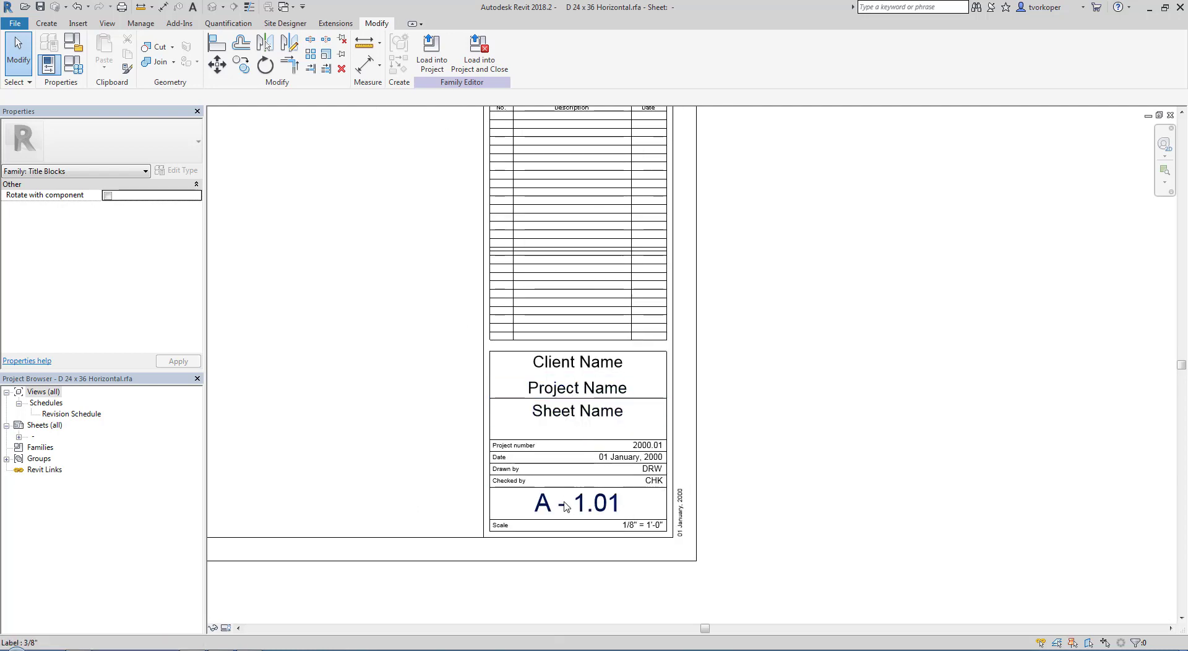
scroll(564, 503, down, 1)
scroll(612, 463, up, 2)
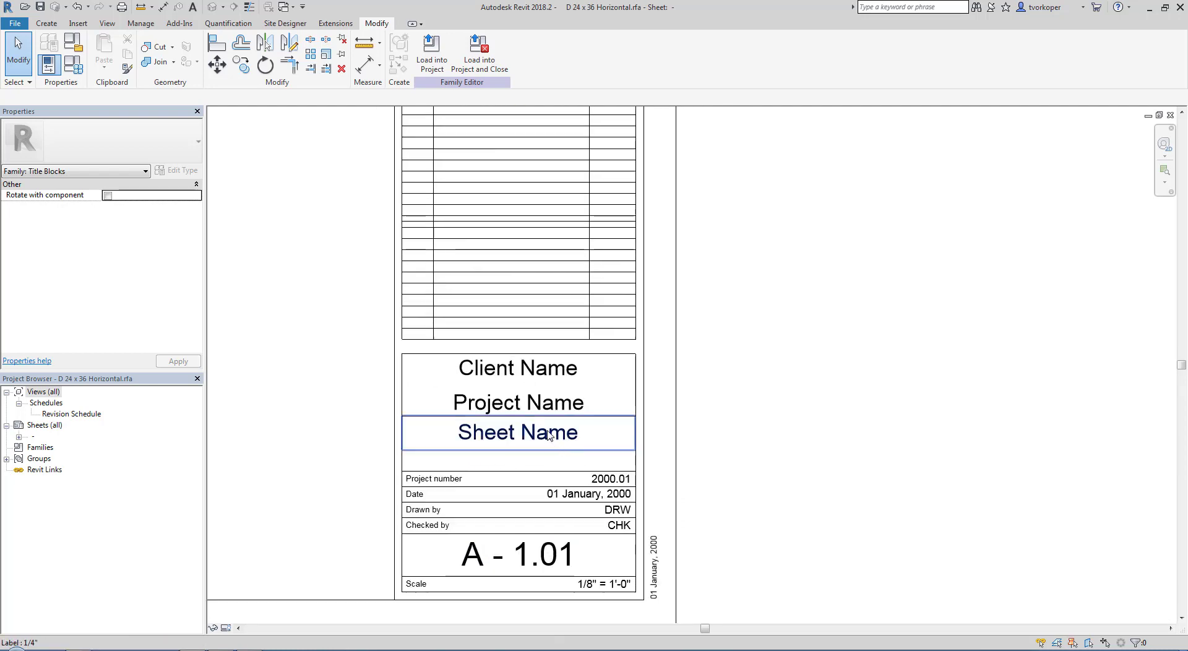
click(523, 411)
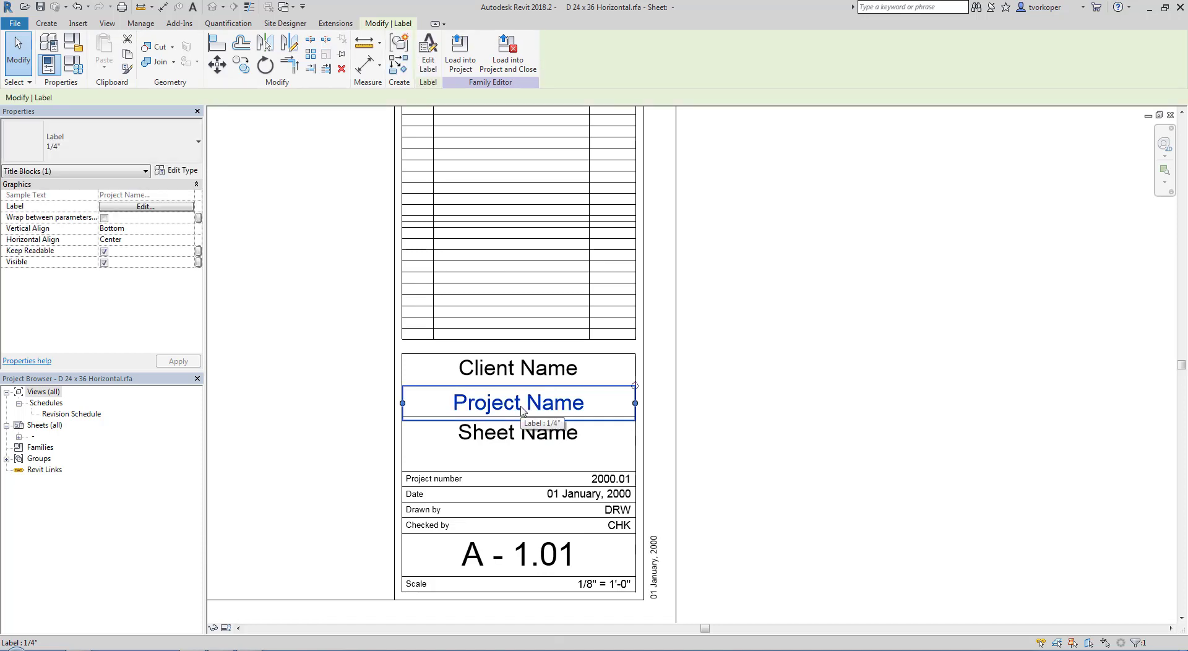
key(Delete)
Examine the type properties of the Client Name label, and close them without changes.
middle_drag(536, 417, 589, 376)
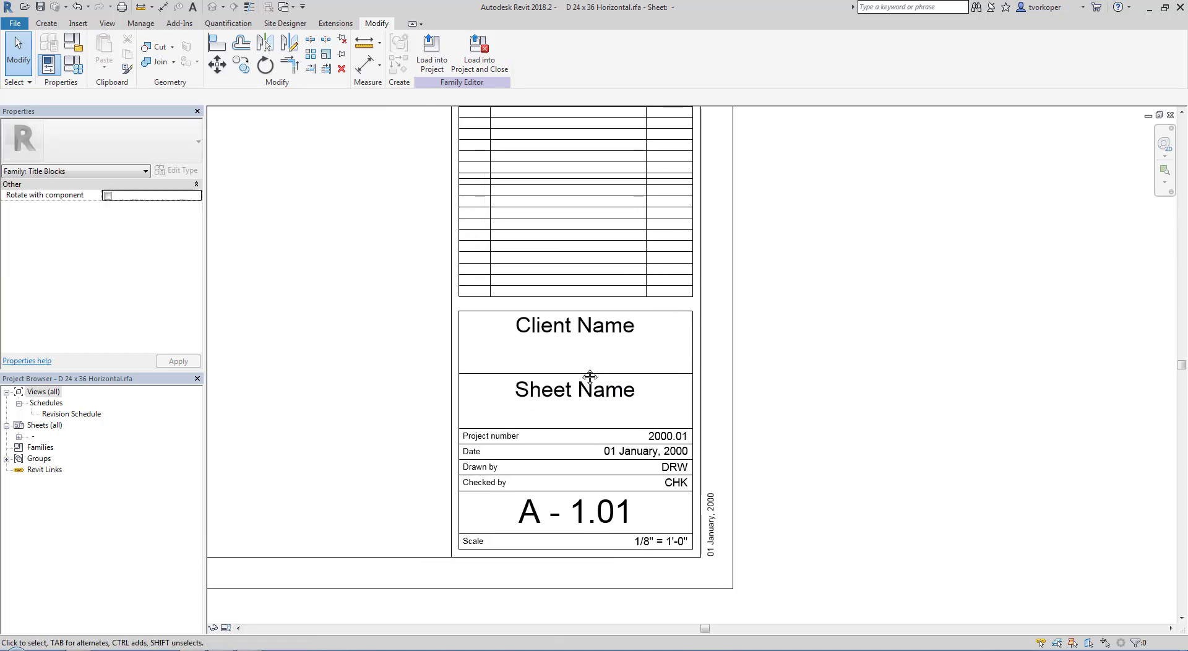
scroll(521, 378, up, 2)
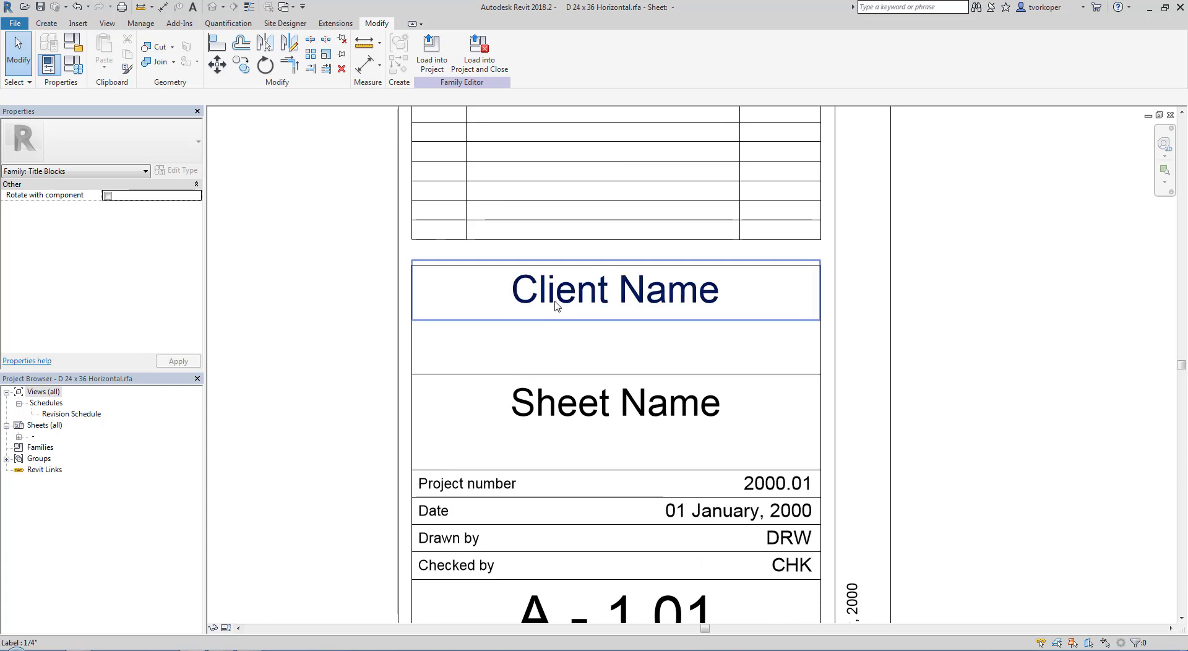
scroll(503, 396, down, 2)
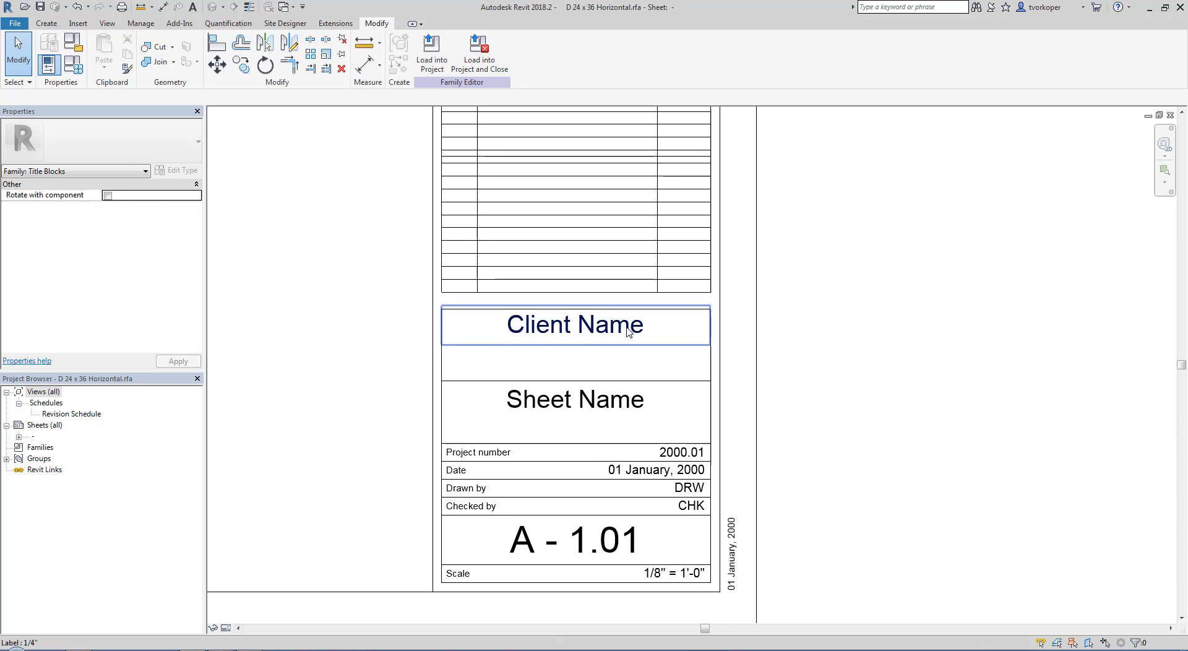
click(530, 340)
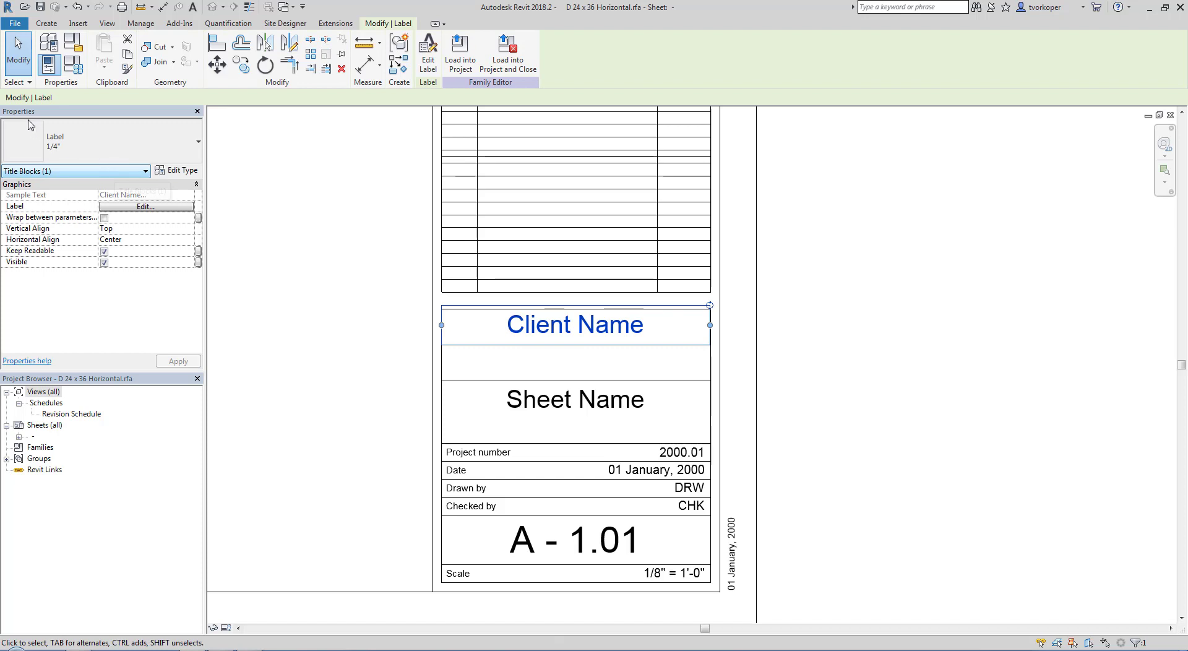
drag(3, 114, 207, 195)
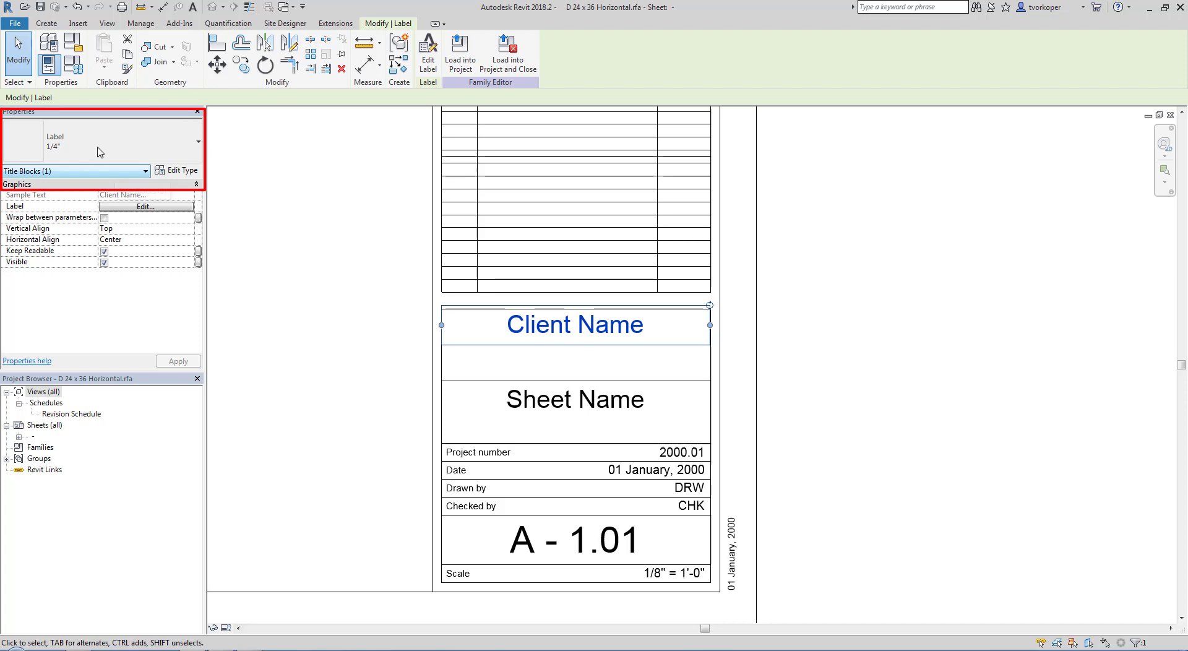
click(179, 170)
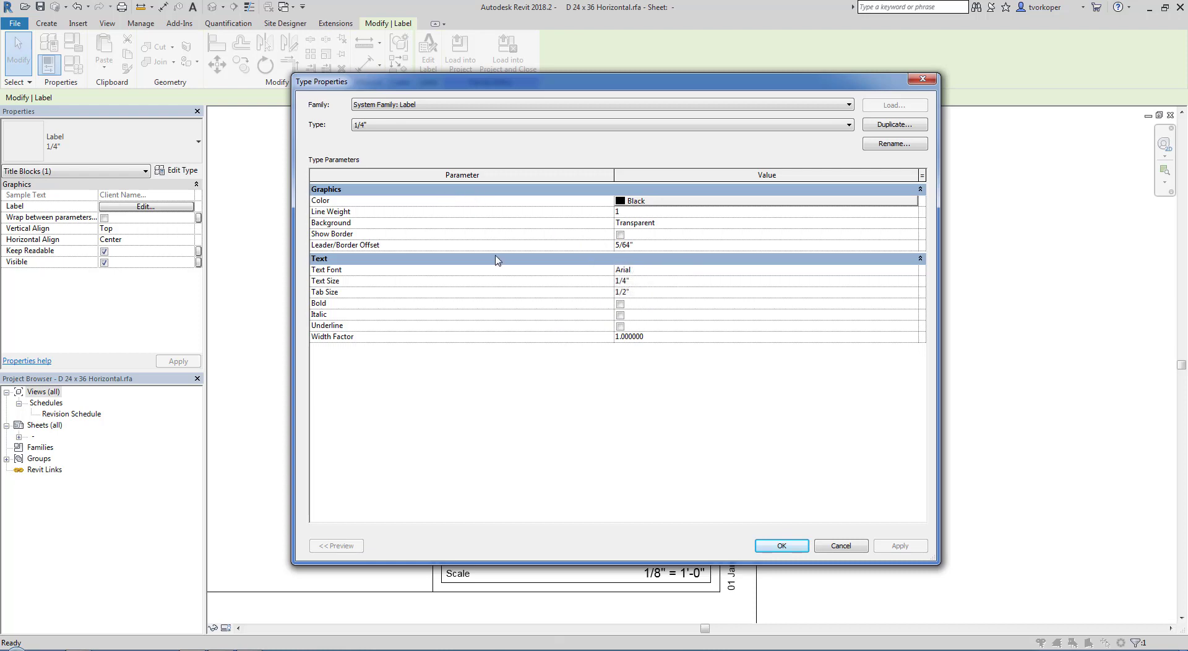
click(841, 546)
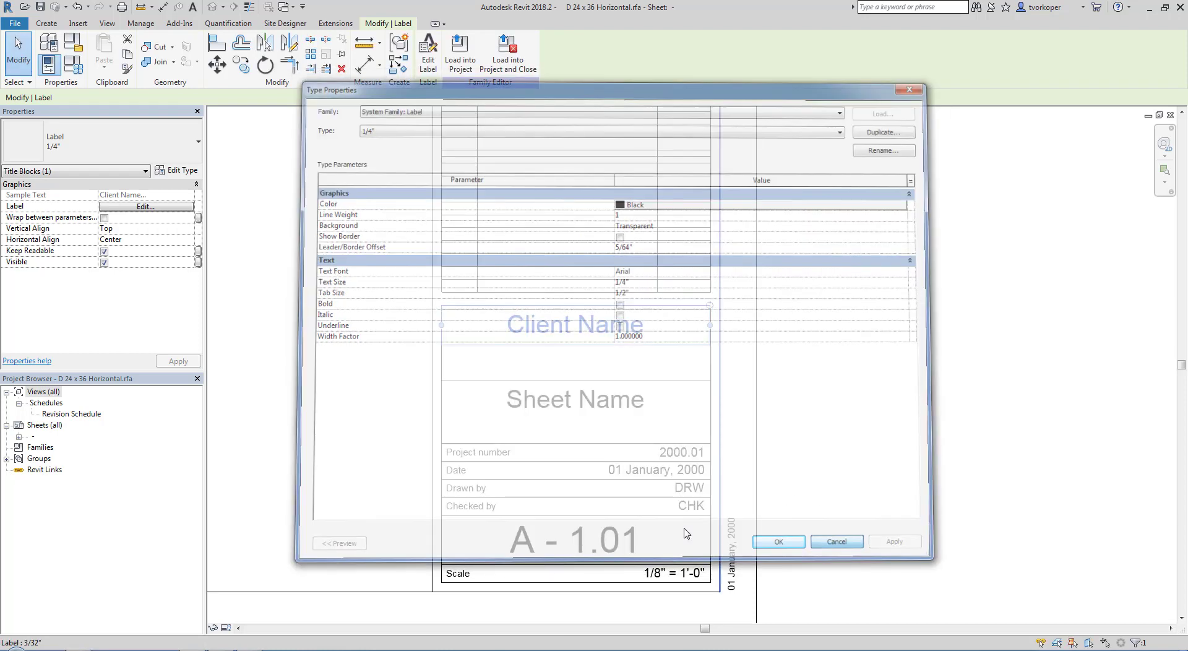
key(Escape)
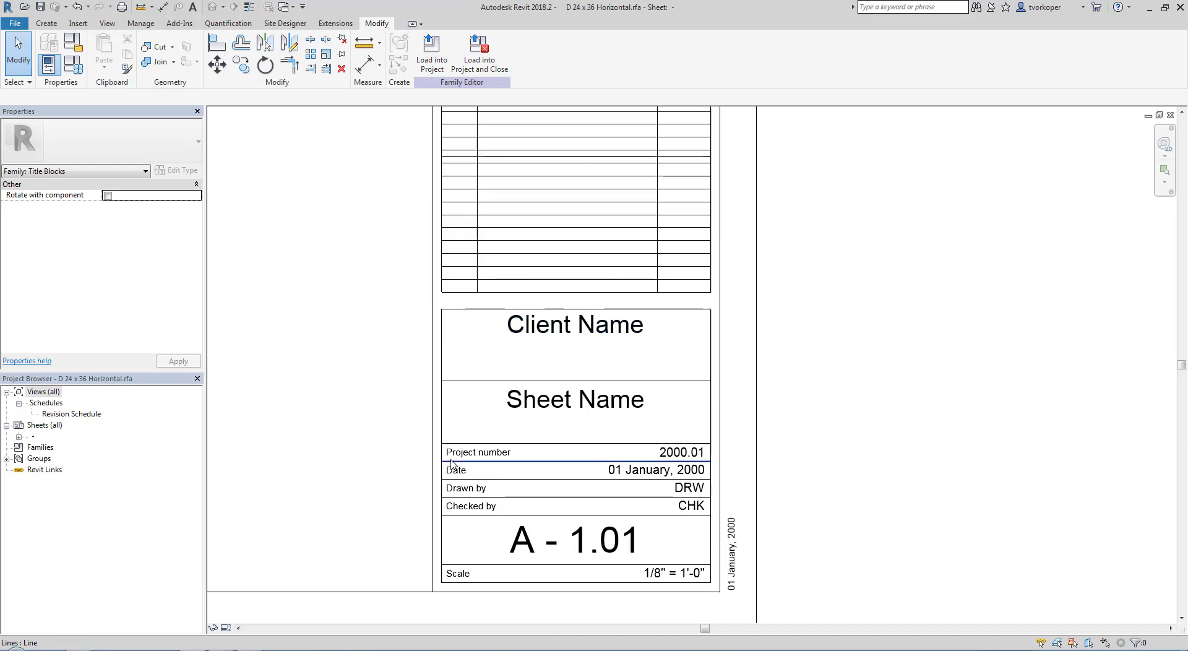
Look over the title strip from the large upper box down to the sheet number and scale rows.
scroll(602, 492, down, 3)
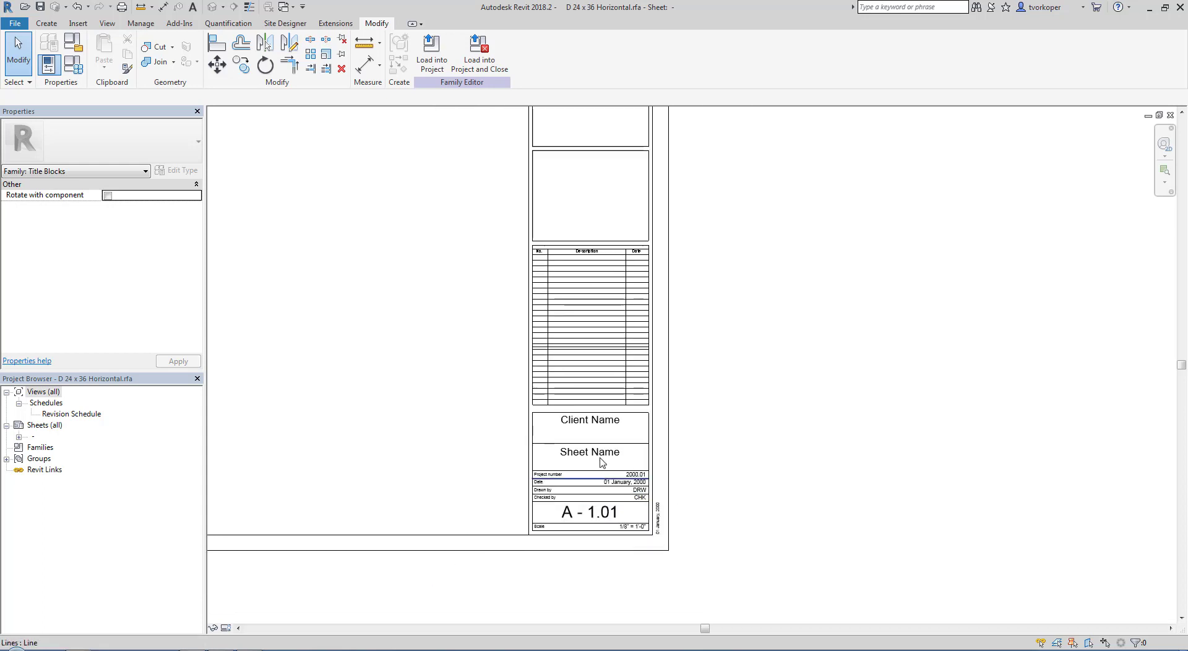
middle_drag(588, 288, 564, 530)
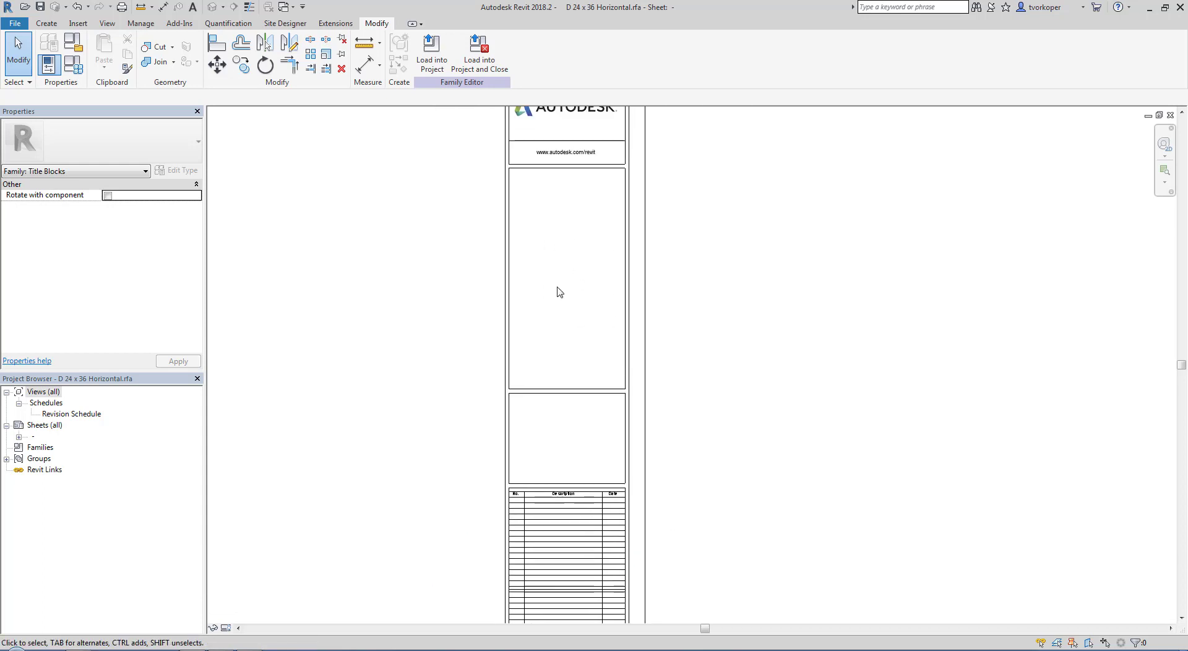
middle_drag(560, 404, 560, 196)
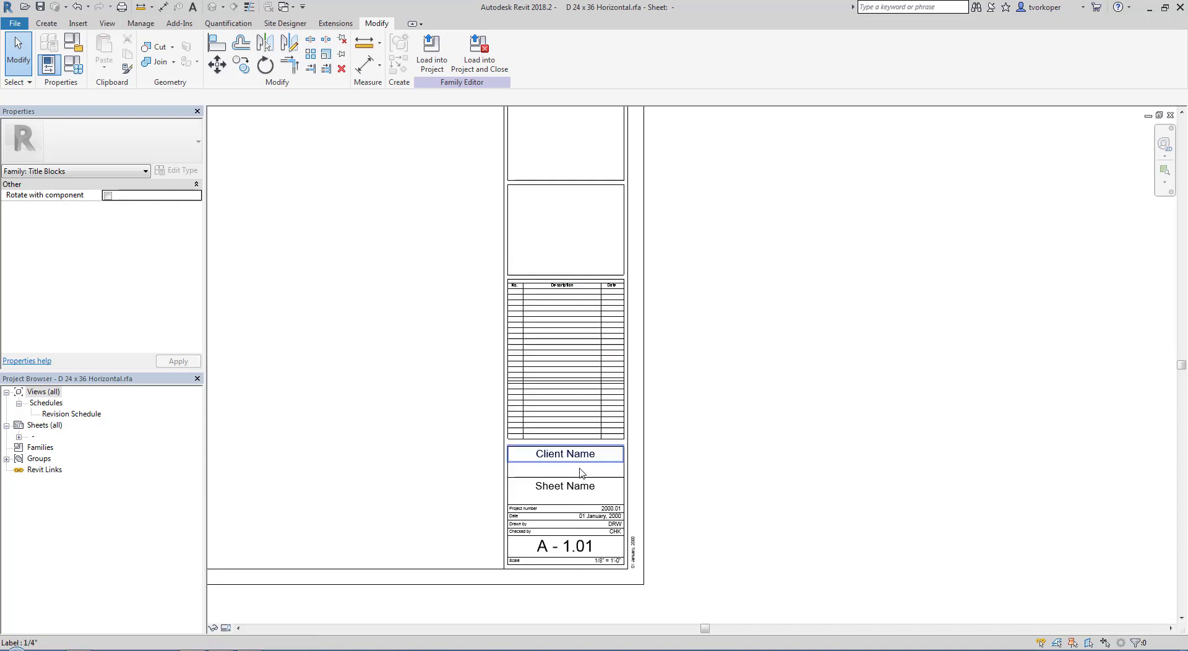
middle_drag(579, 470, 585, 379)
scroll(580, 454, up, 5)
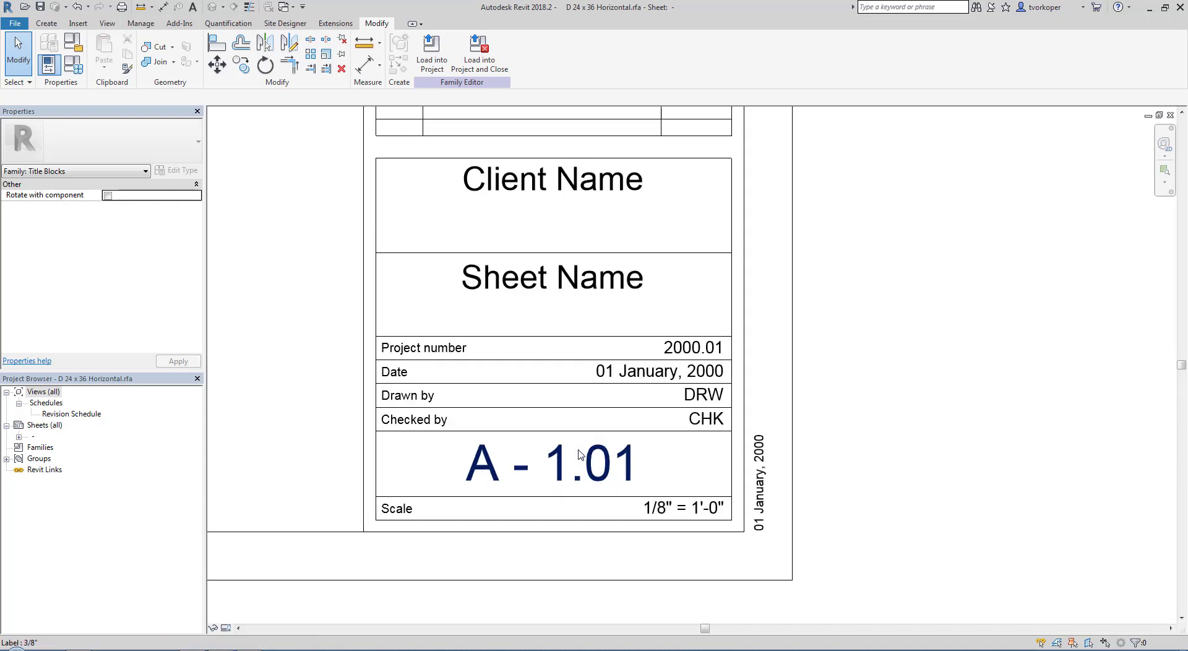
scroll(372, 318, down, 3)
middle_drag(371, 318, 557, 512)
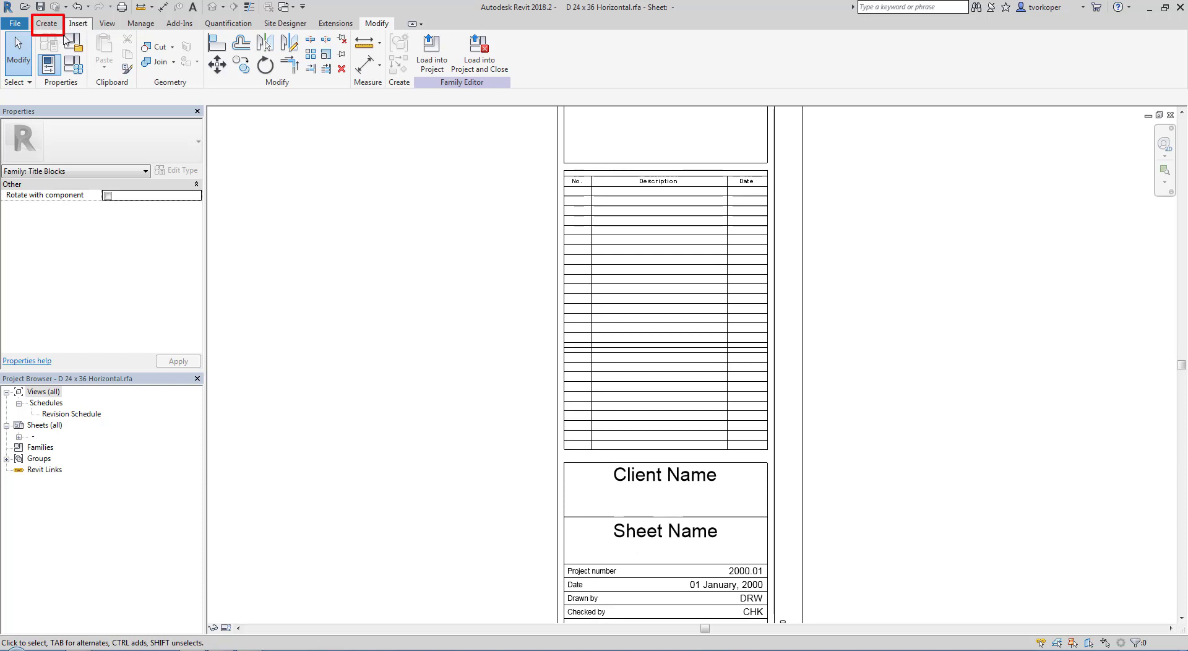
Start a new label of the 1/4" type and place it in the empty sheet area beside the large upper box.
click(44, 22)
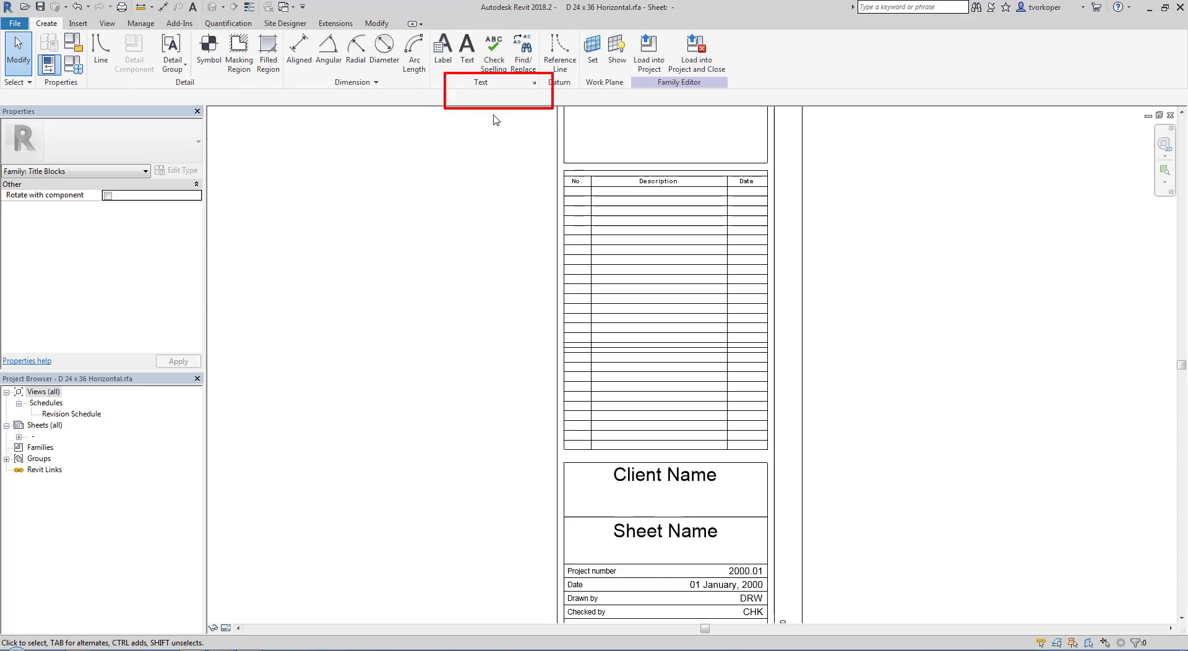
click(444, 54)
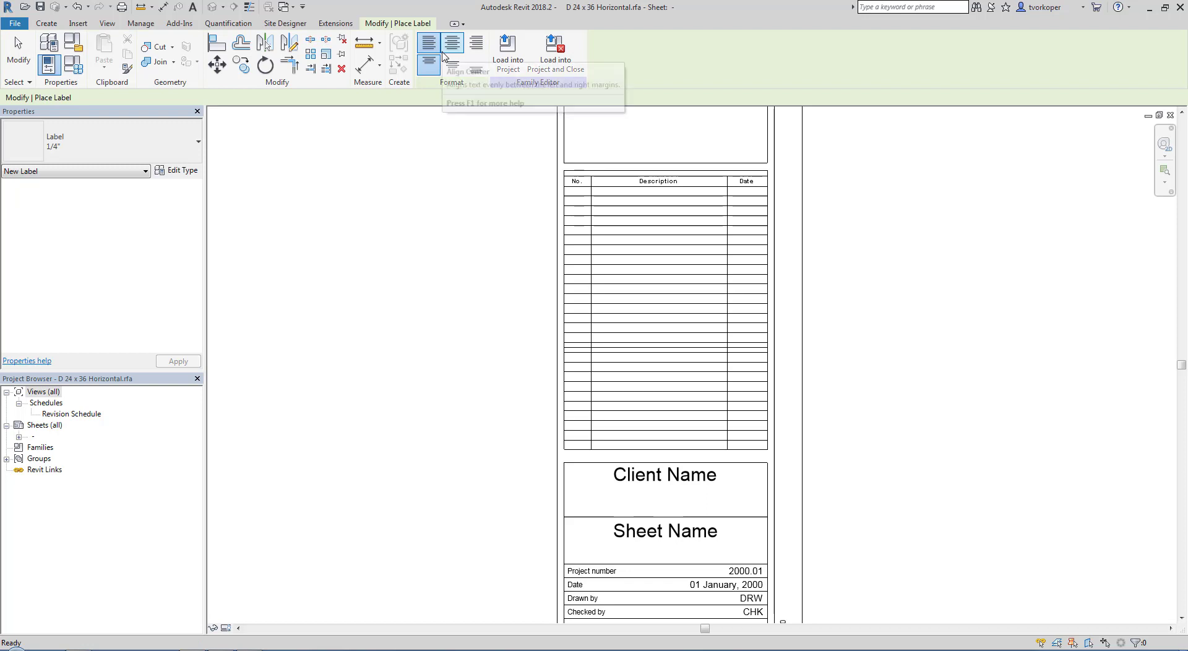
click(130, 147)
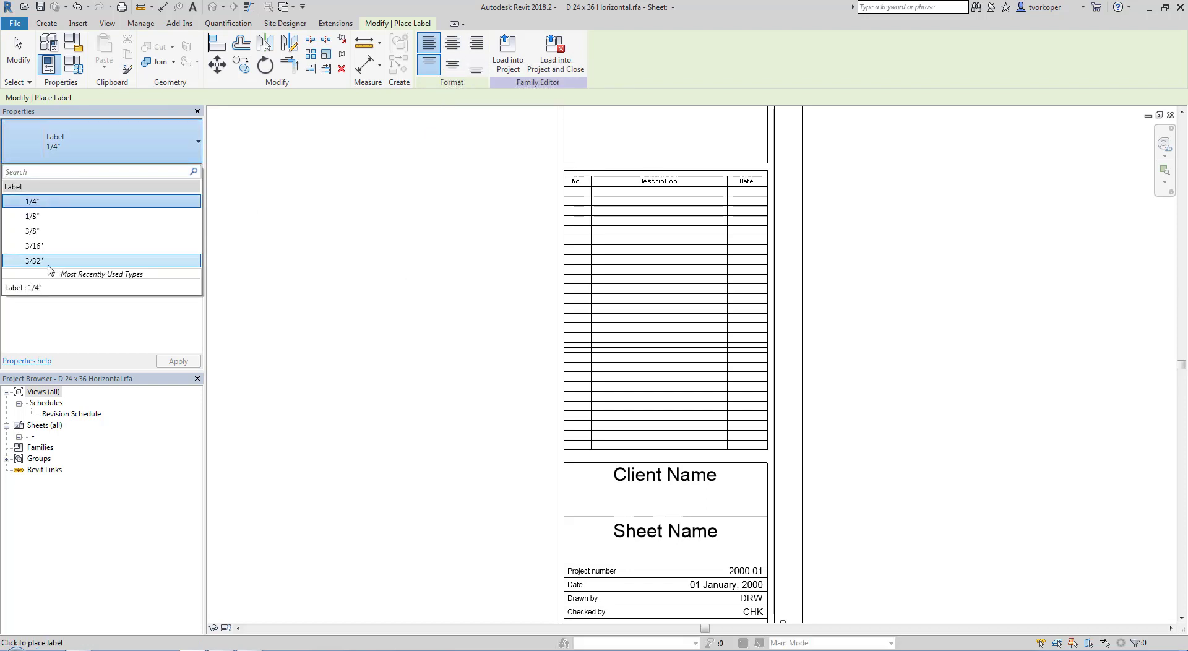
click(52, 205)
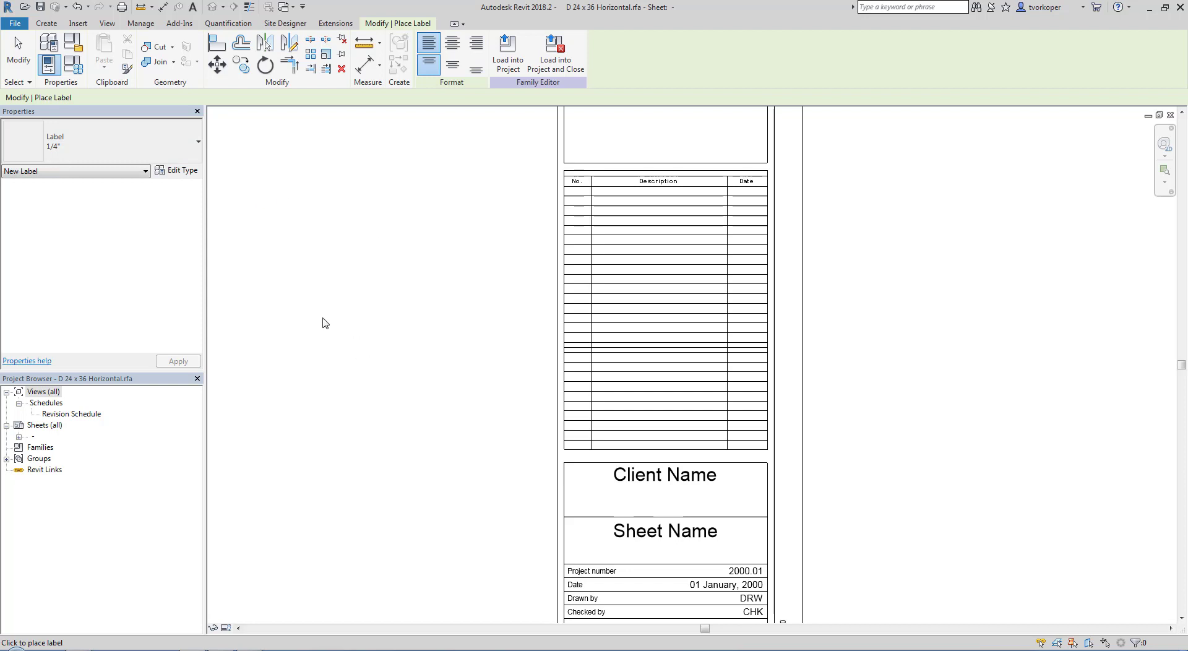
middle_drag(385, 285, 369, 552)
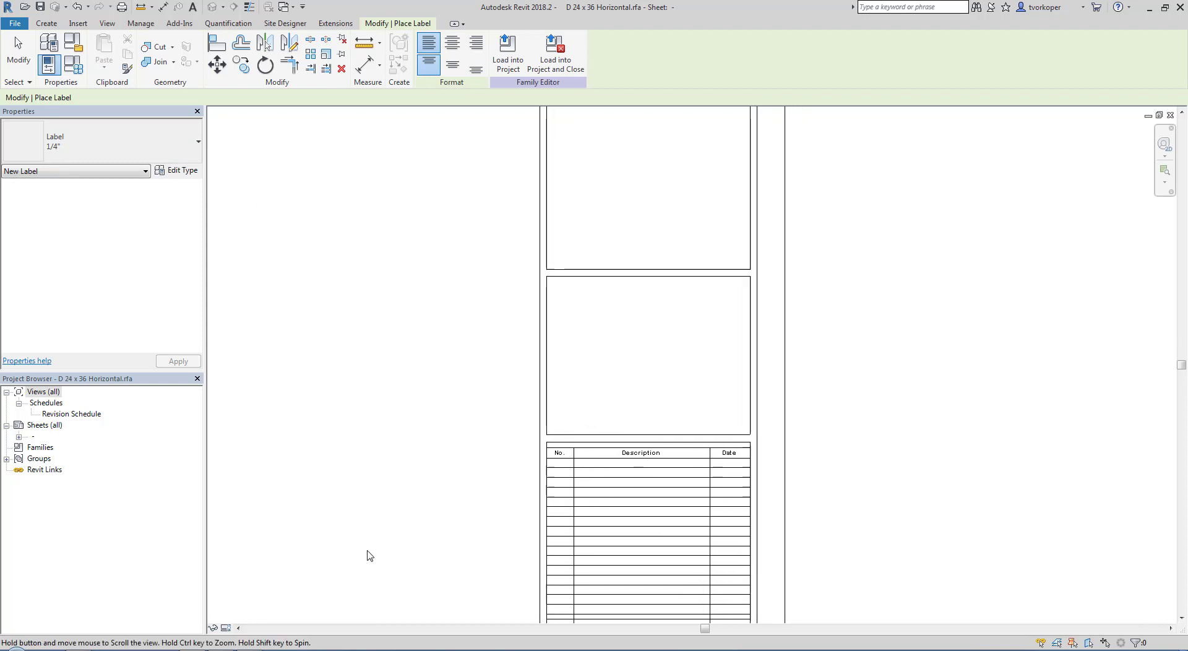
scroll(369, 548, down, 2)
middle_drag(373, 416, 364, 468)
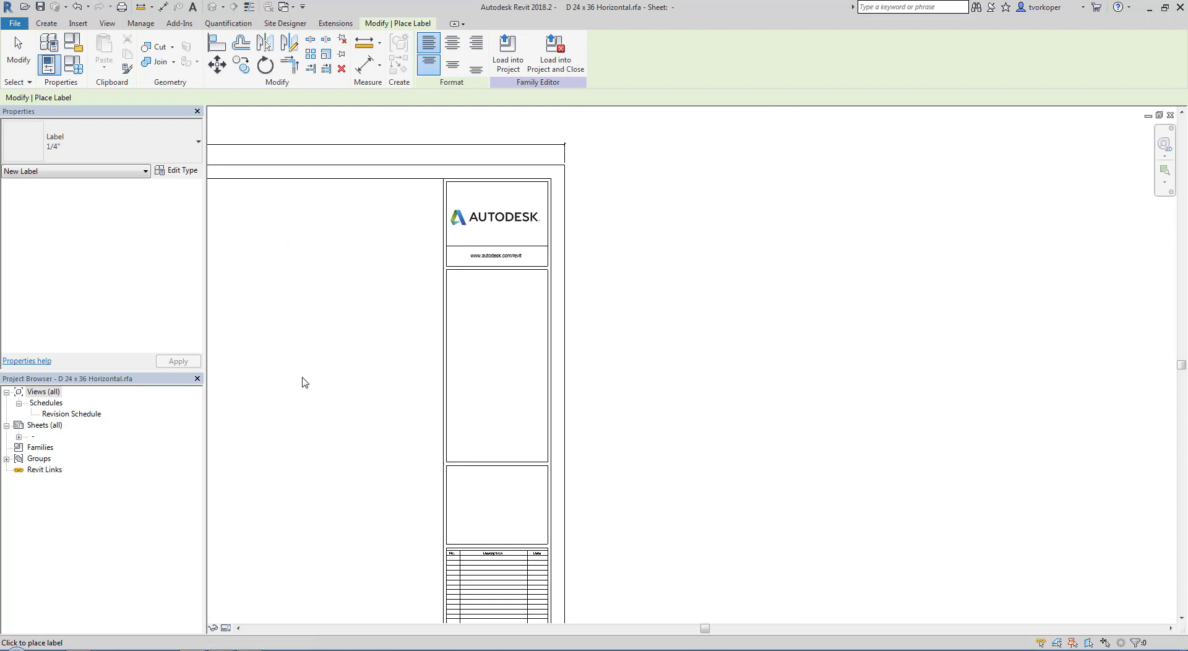
click(305, 374)
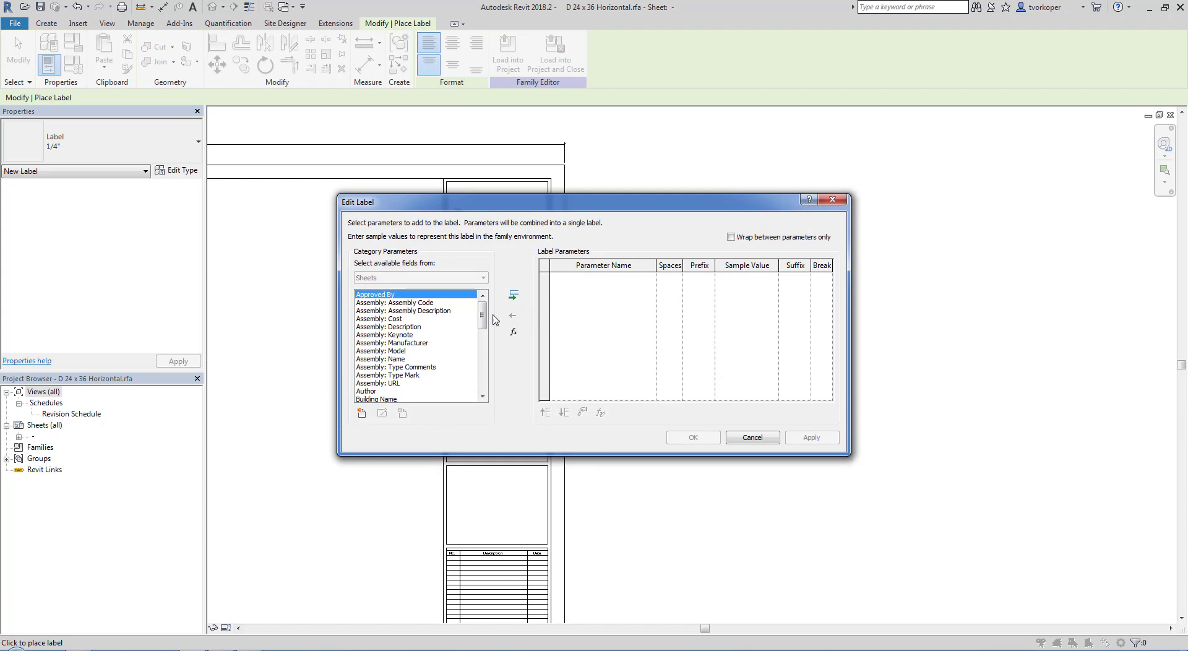
Add the Project Name parameter to the new label and finish placing it.
drag(483, 317, 483, 382)
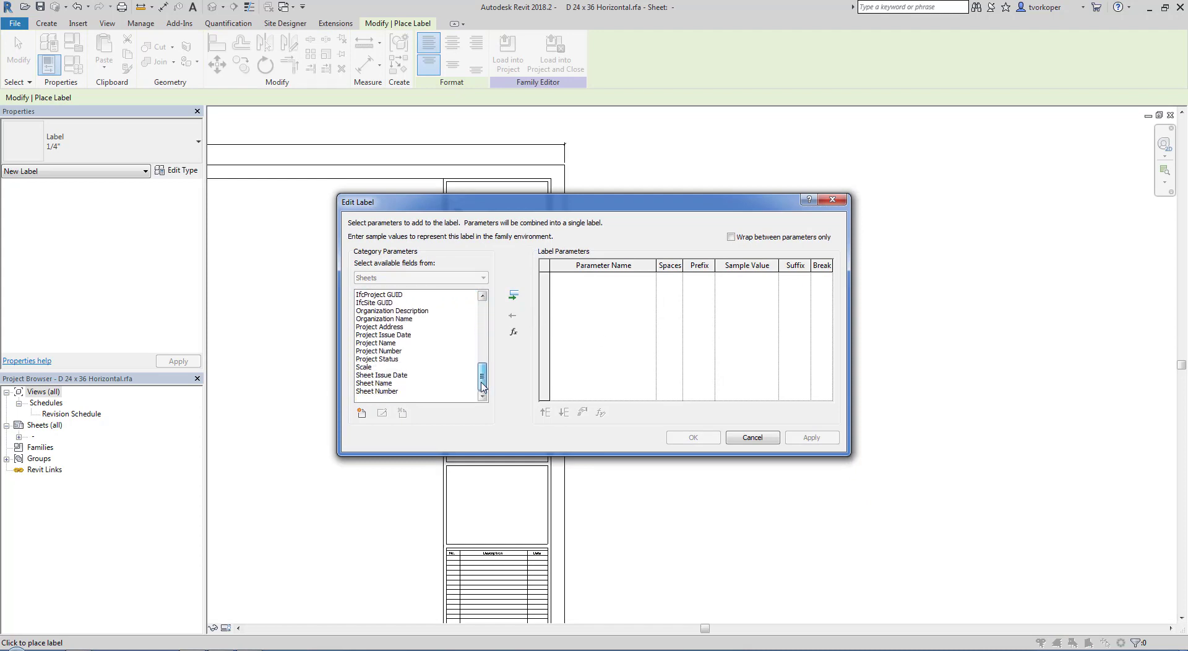
click(372, 343)
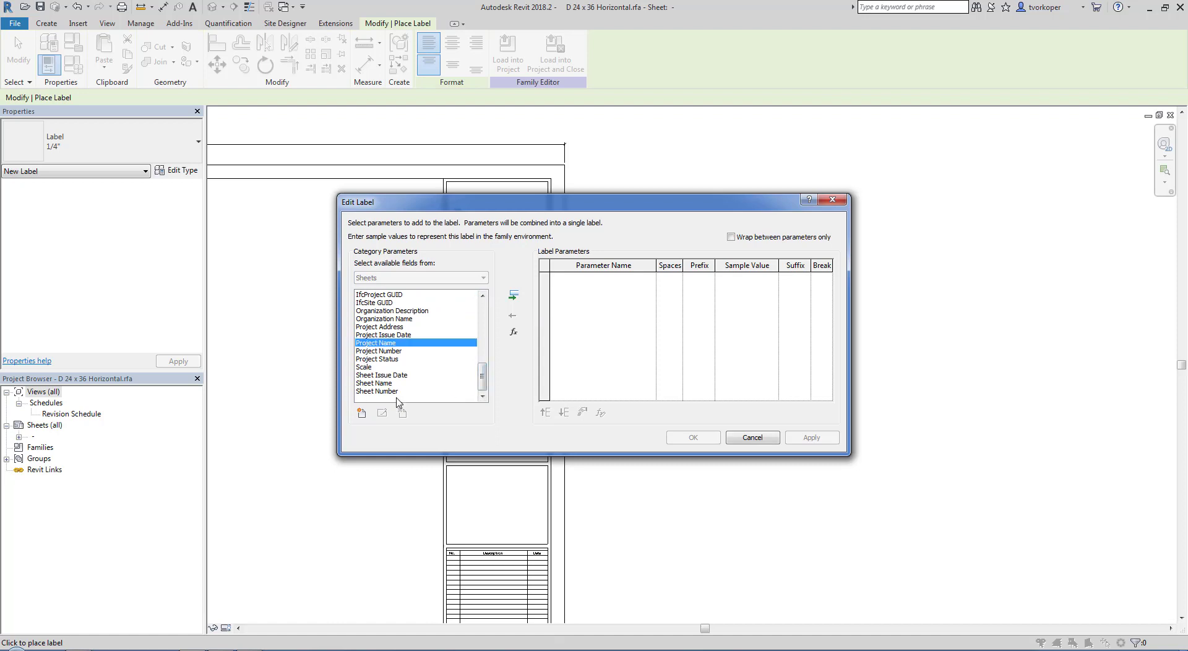
click(514, 295)
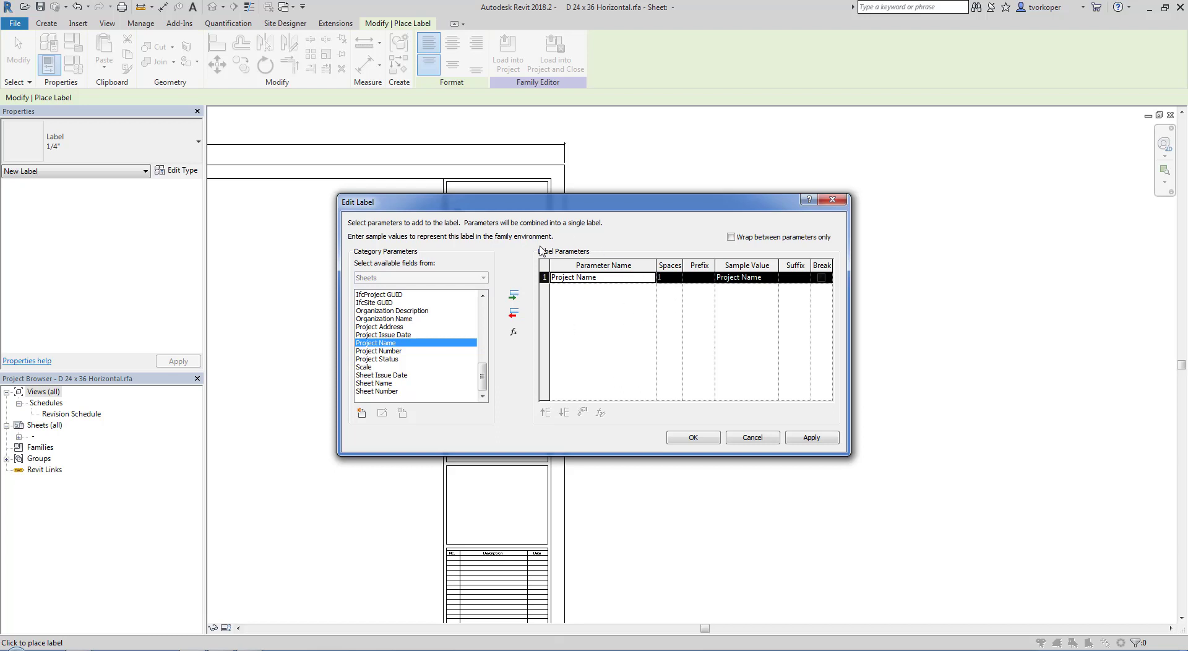
mouse_move(531, 244)
mouse_down()
mouse_move(807, 421)
mouse_move(851, 425)
mouse_up()
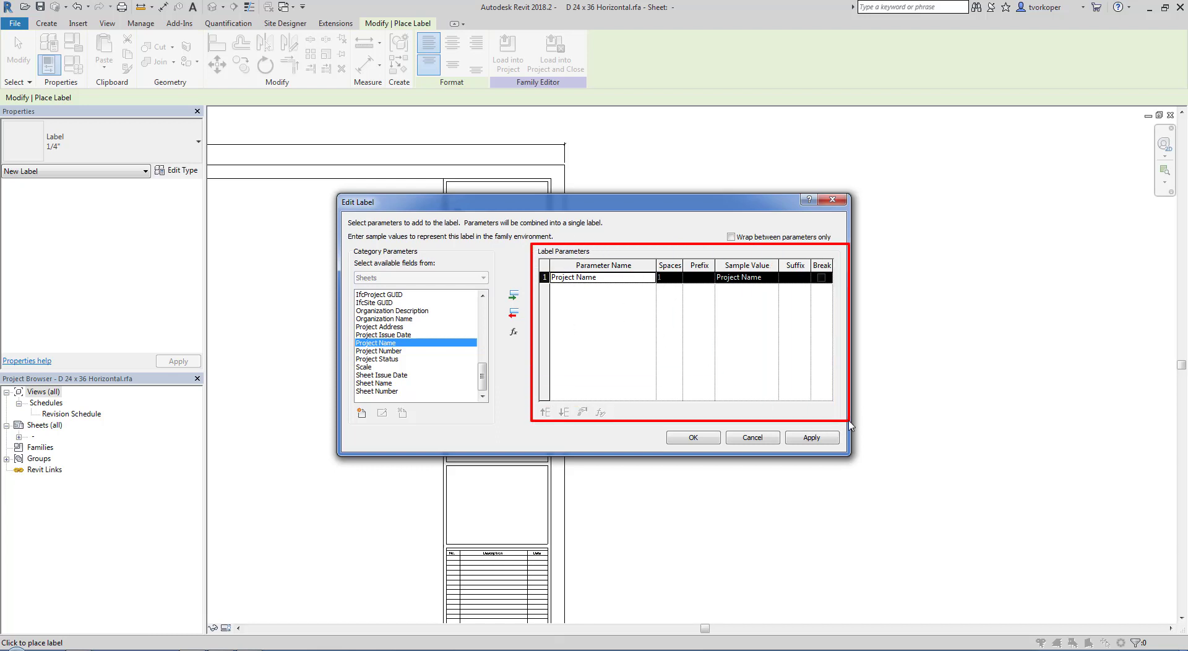
key(Escape)
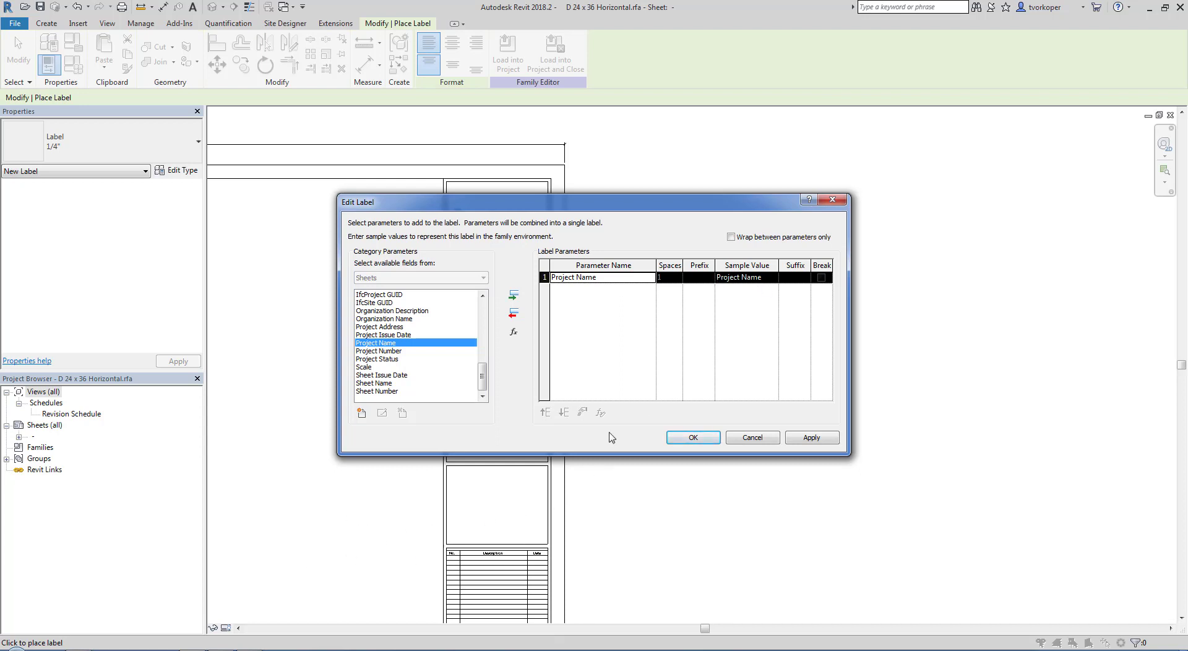
click(684, 438)
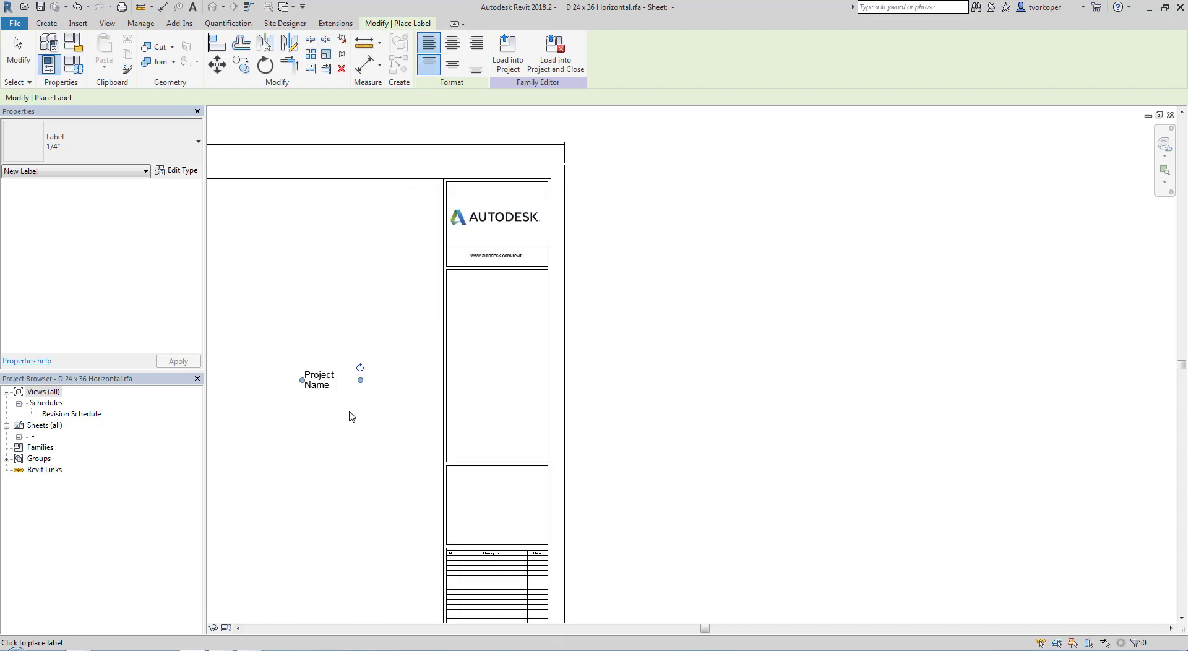
key(Escape)
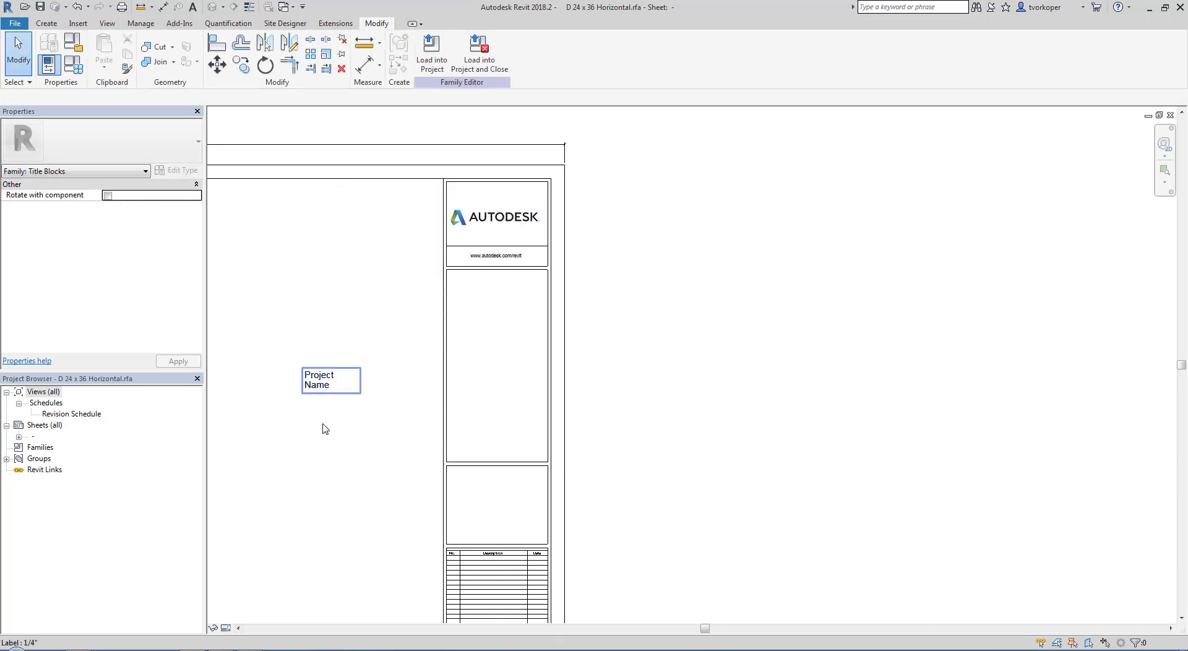
Move the Project Name label into the large upper box and rotate it to read vertically.
click(307, 382)
drag(307, 382, 489, 373)
click(502, 451)
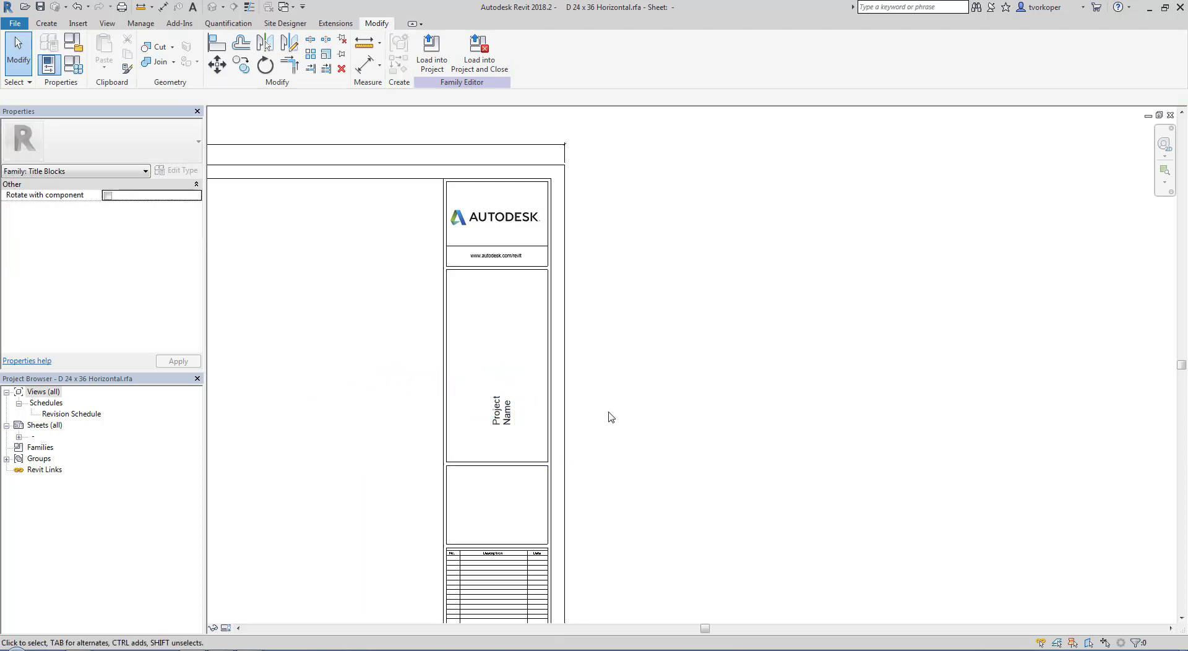
Stretch both ends of the vertical Project Name label to span the full height of the large box.
scroll(503, 451, up, 3)
middle_drag(504, 452, 522, 512)
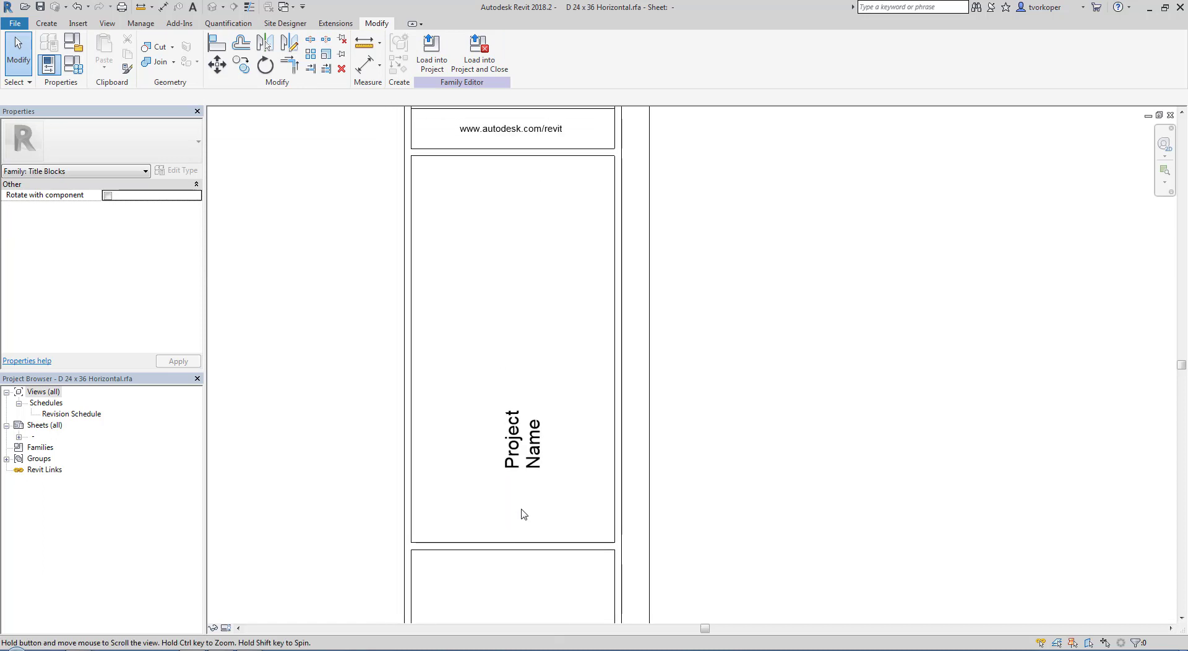
click(525, 470)
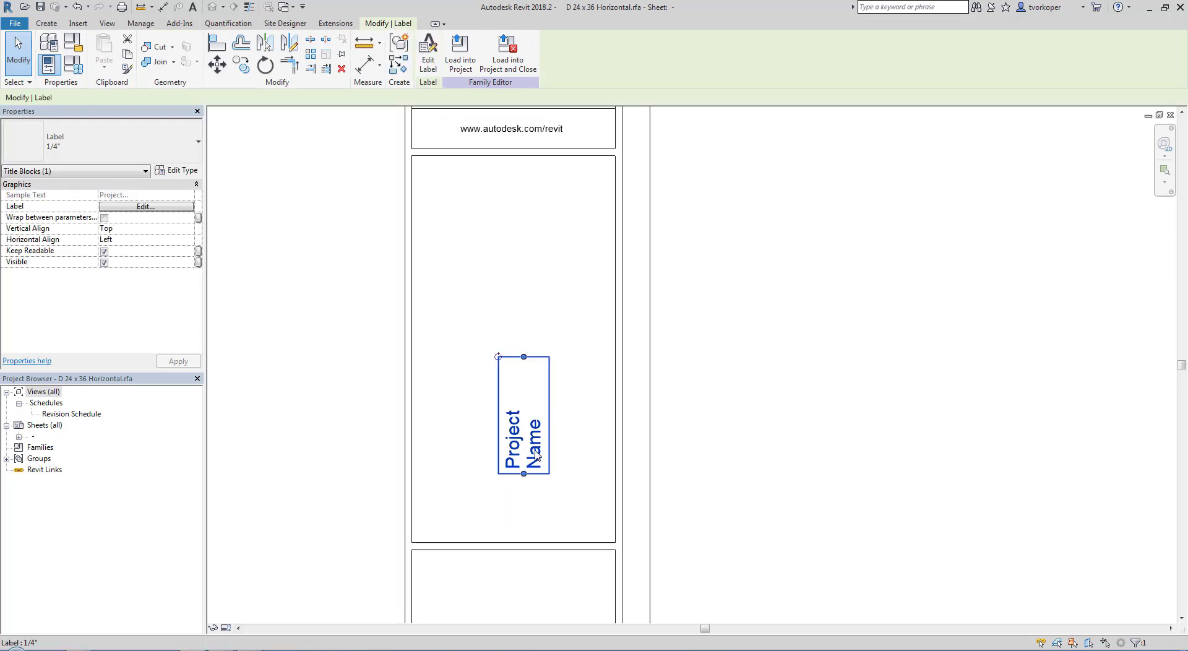
drag(524, 357, 528, 160)
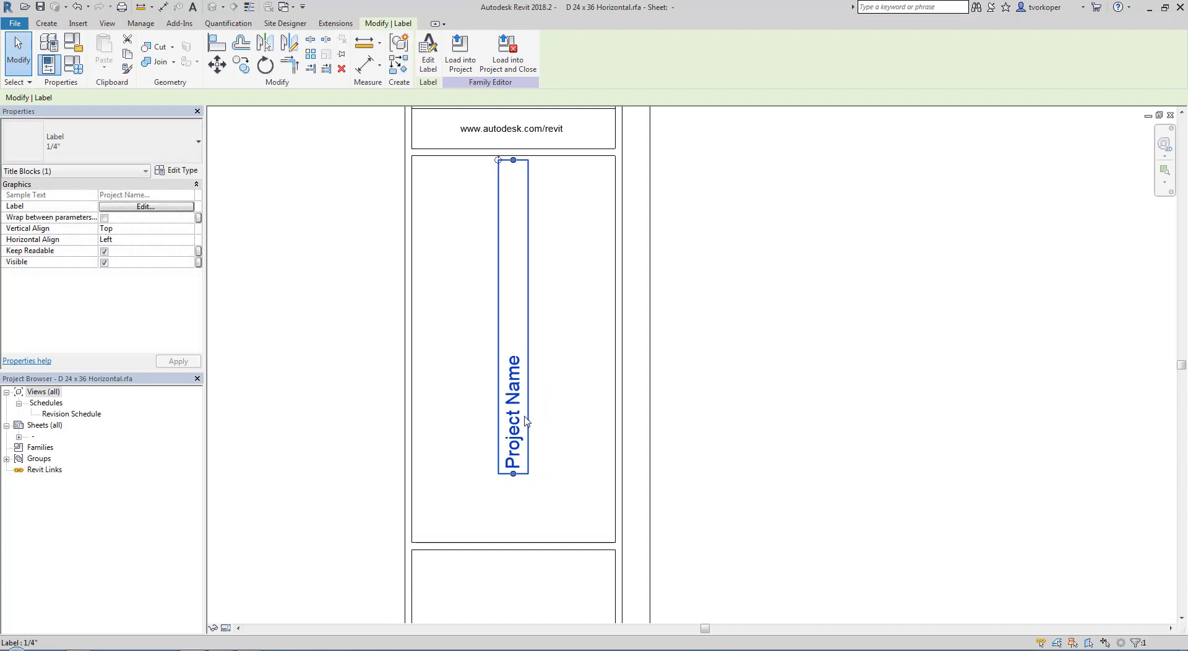
drag(514, 474, 513, 542)
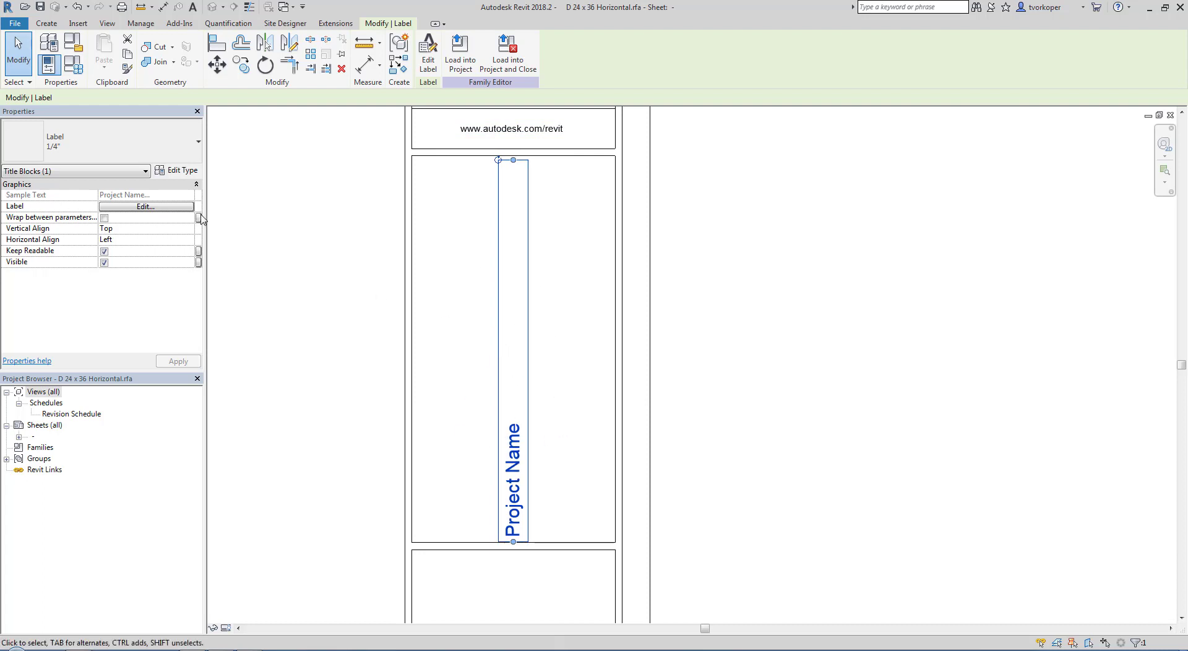
Duplicate the Project Name label's type under the name 1/2" Rockwell Centered.
click(178, 171)
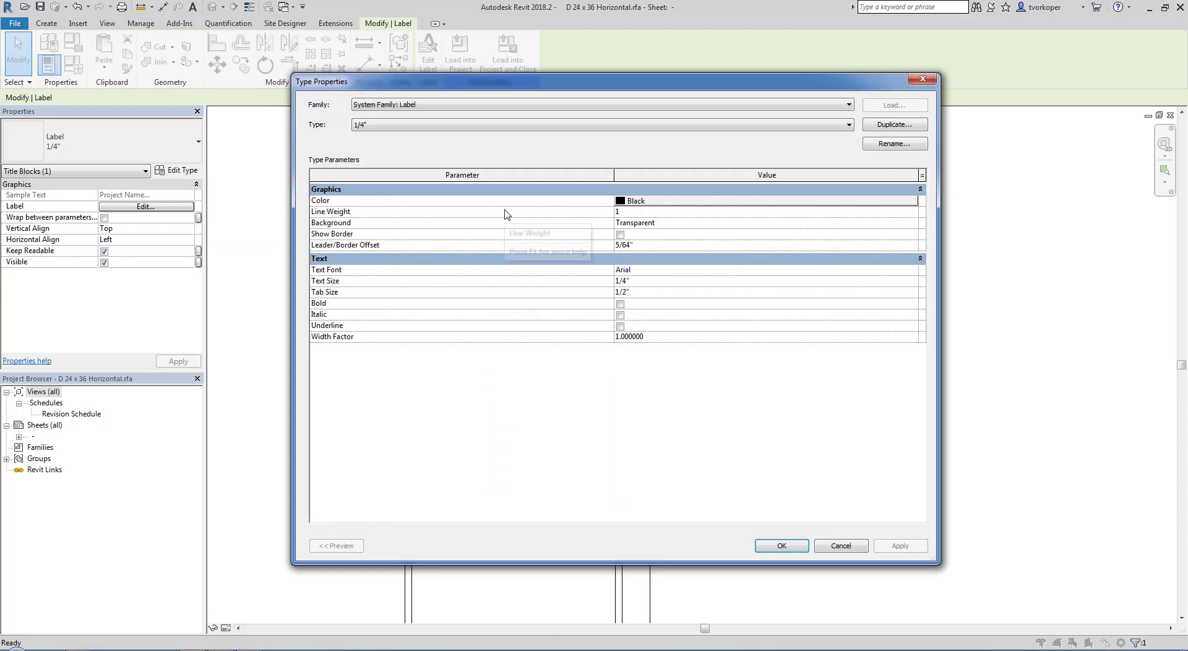
click(894, 125)
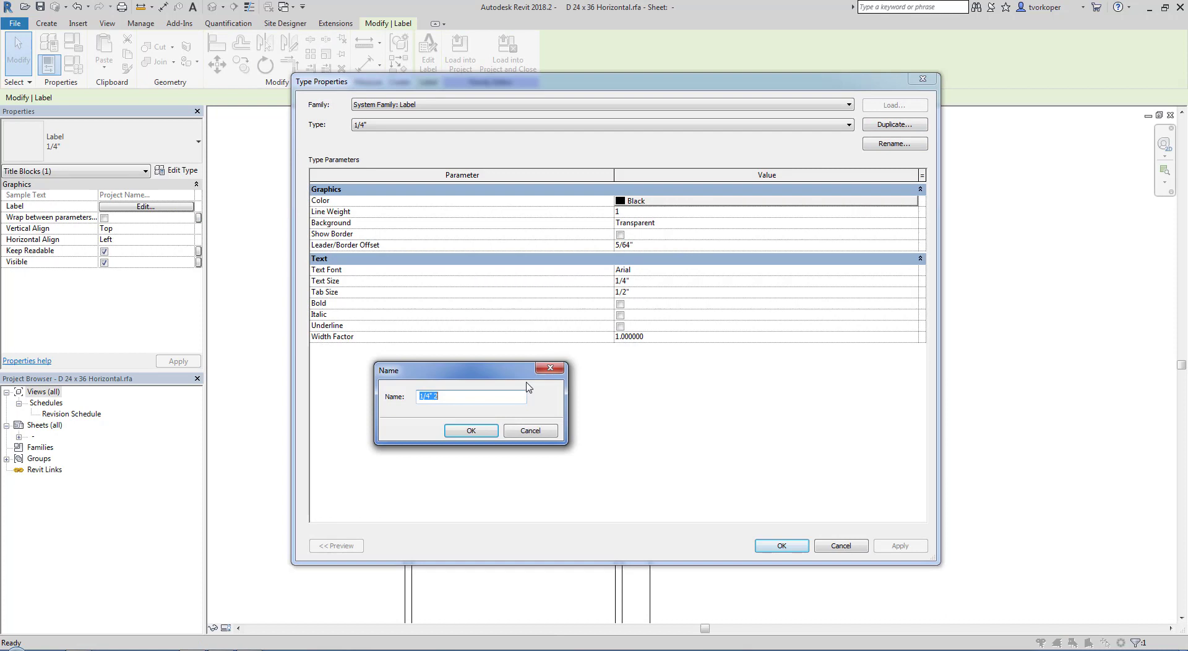
click(459, 401)
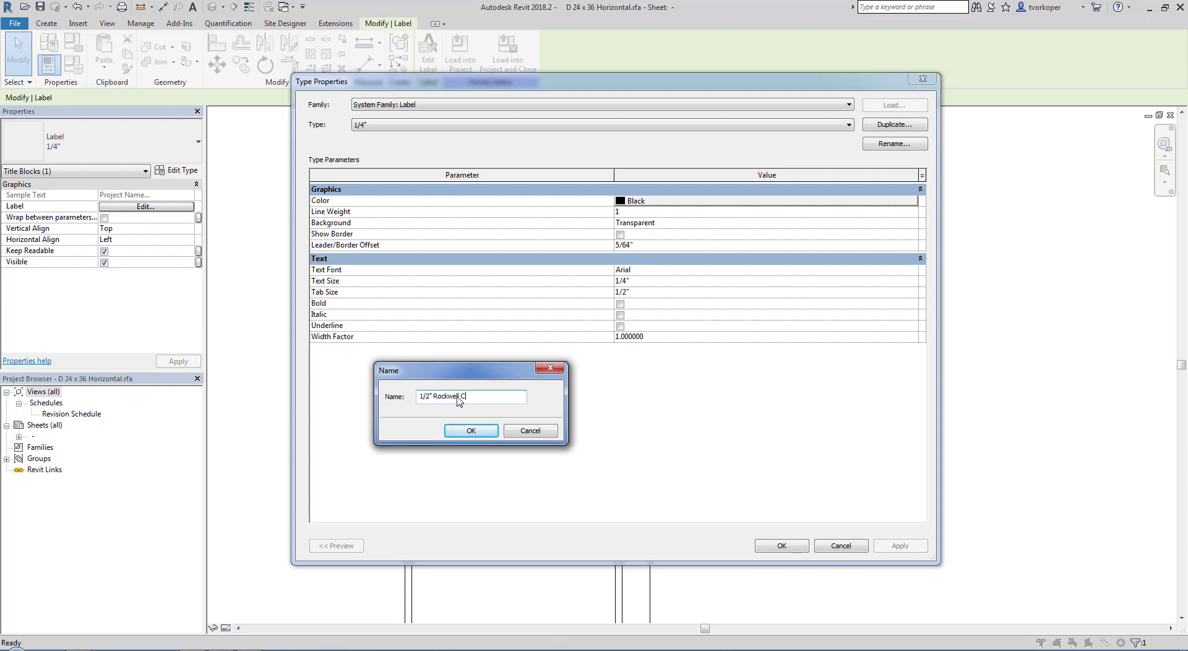
key(Return)
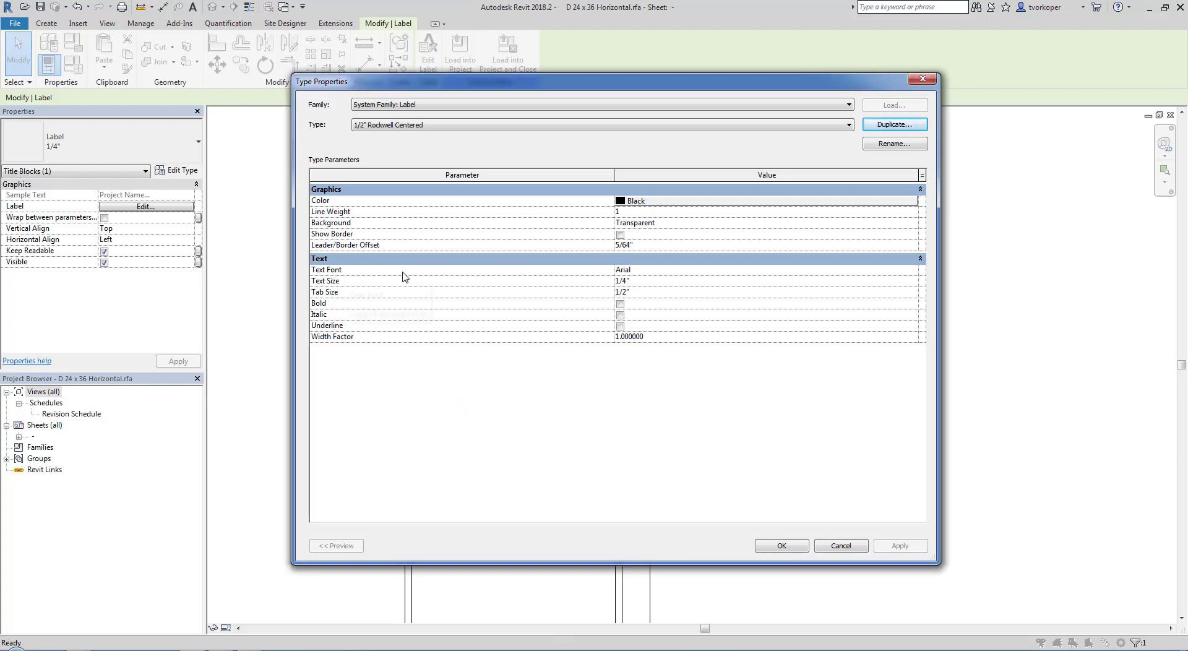
Set the new label type's text font to Rockwell and its text size to 1/2", and apply the type.
click(915, 273)
click(913, 270)
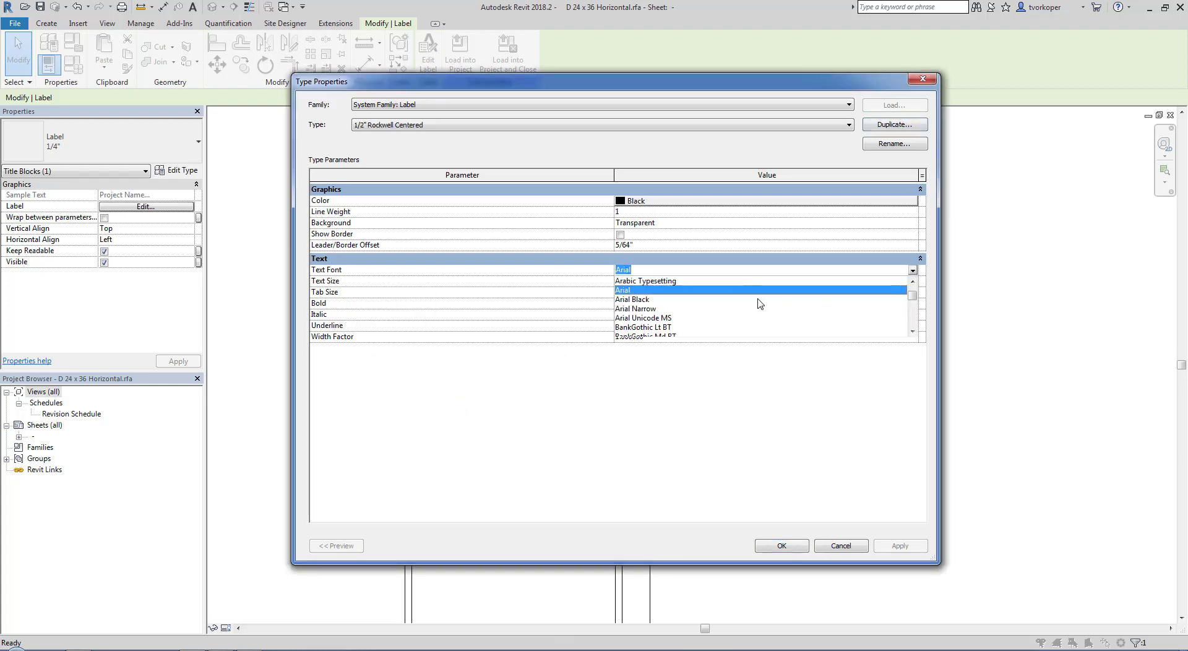
text(Raavi)
scroll(750, 321, down, 1)
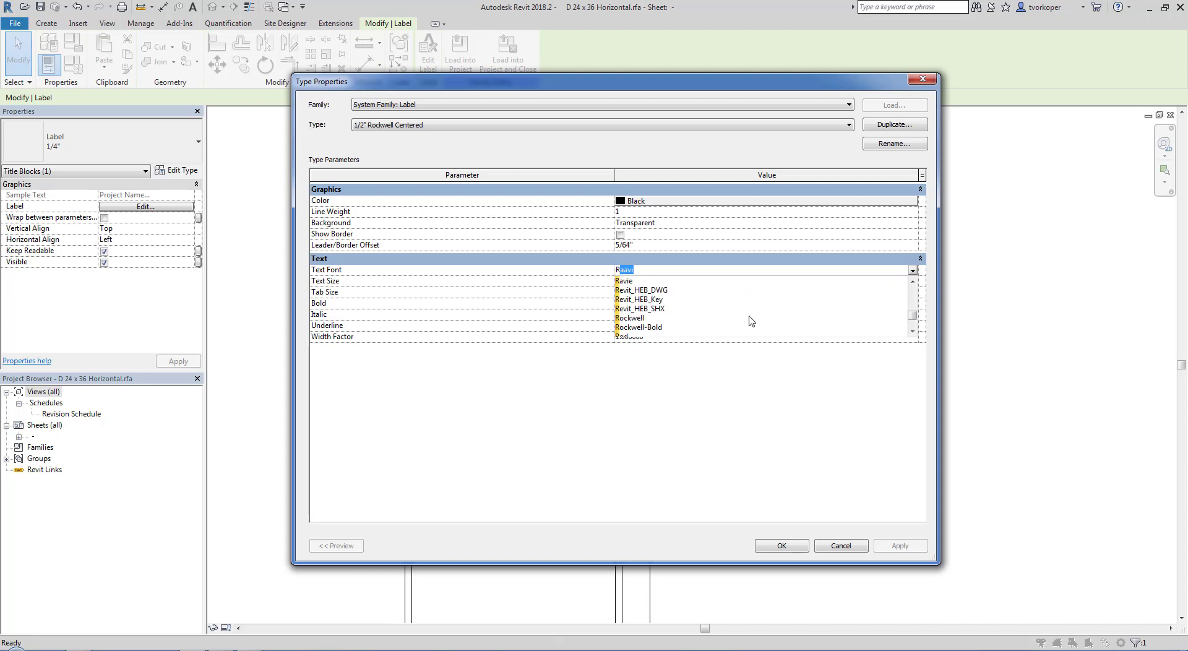
click(640, 319)
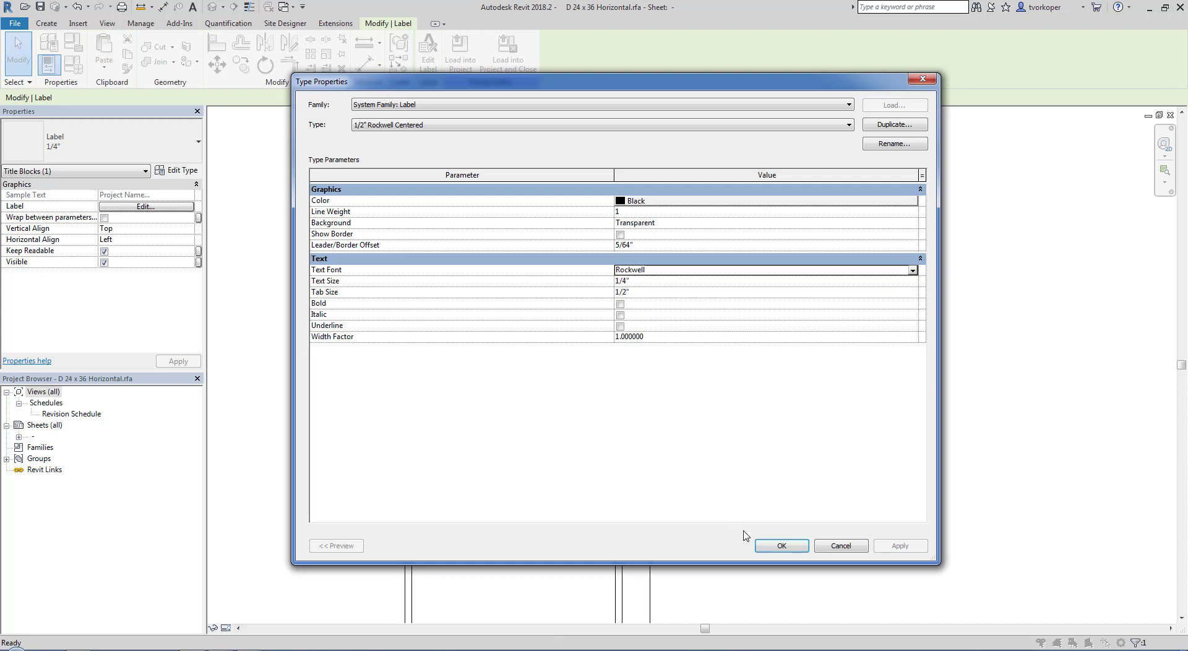
click(659, 282)
text(1)
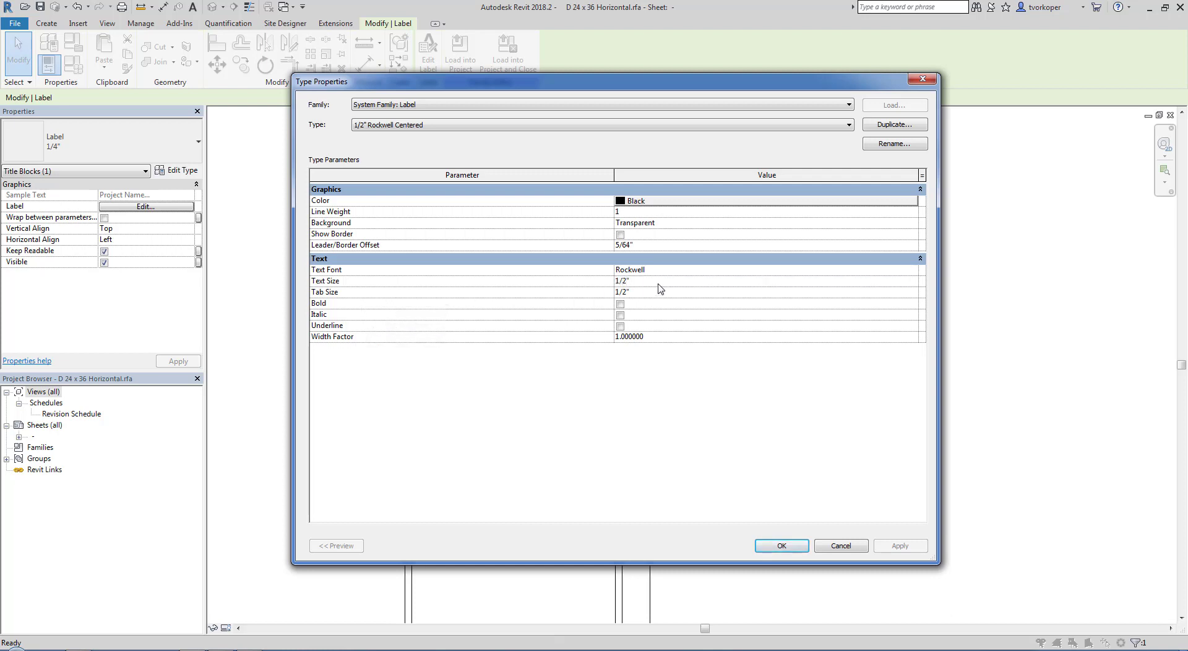
key(Return)
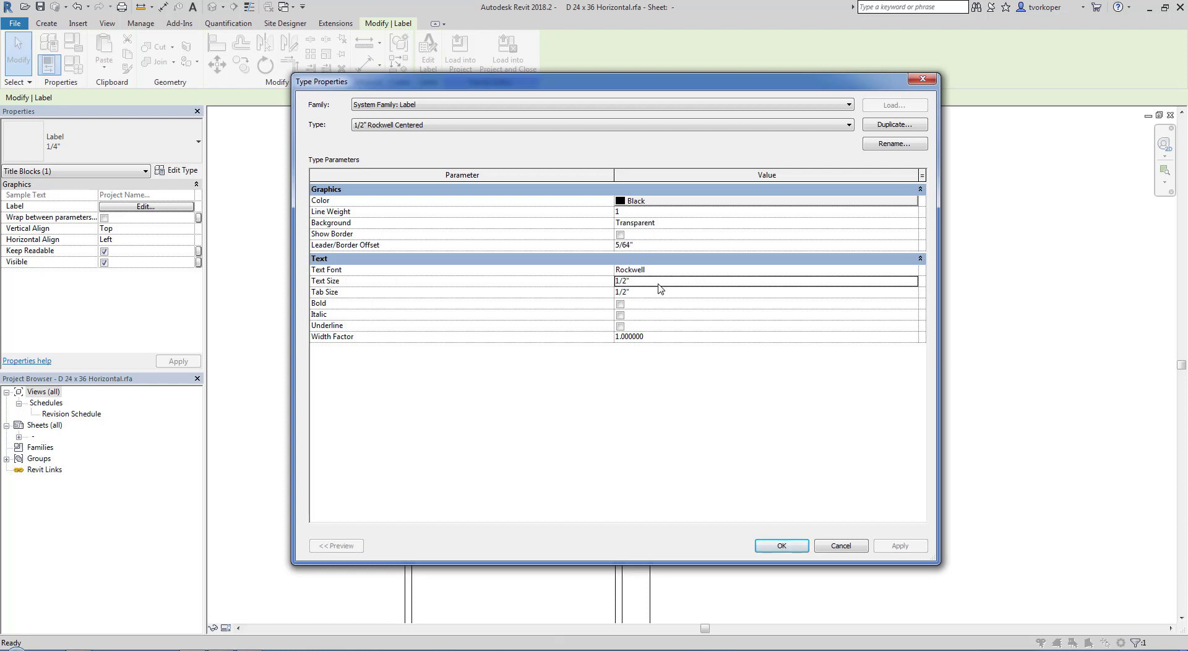
click(778, 546)
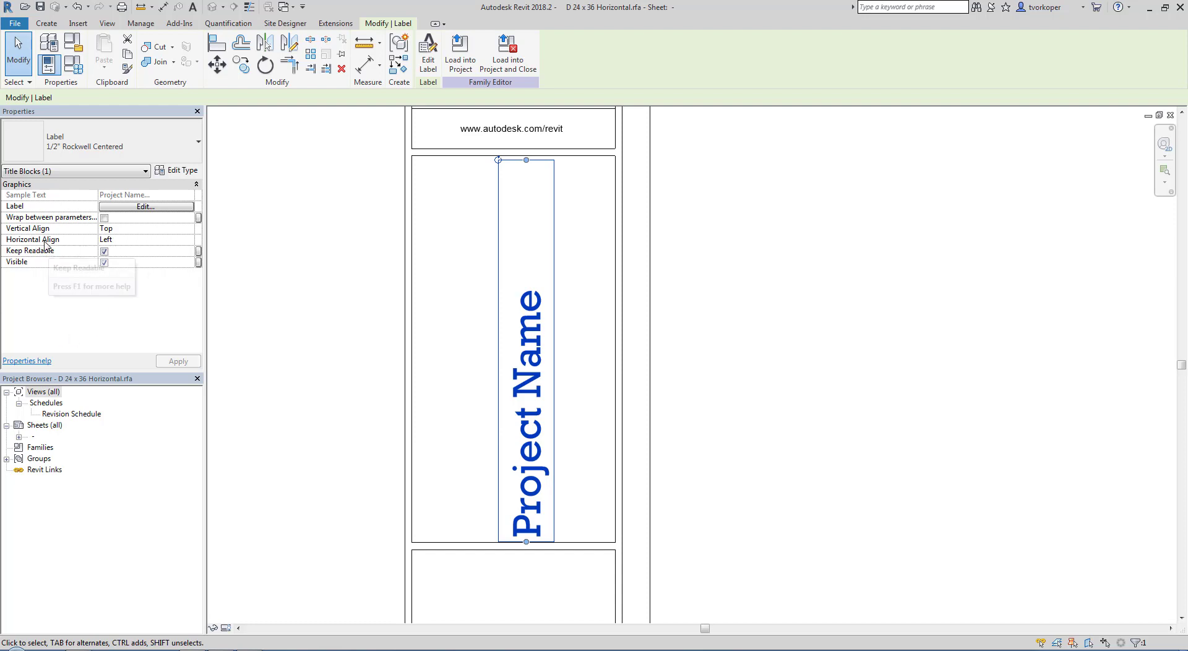
Set the Project Name label's vertical alignment to Middle and its horizontal alignment to Center.
click(188, 229)
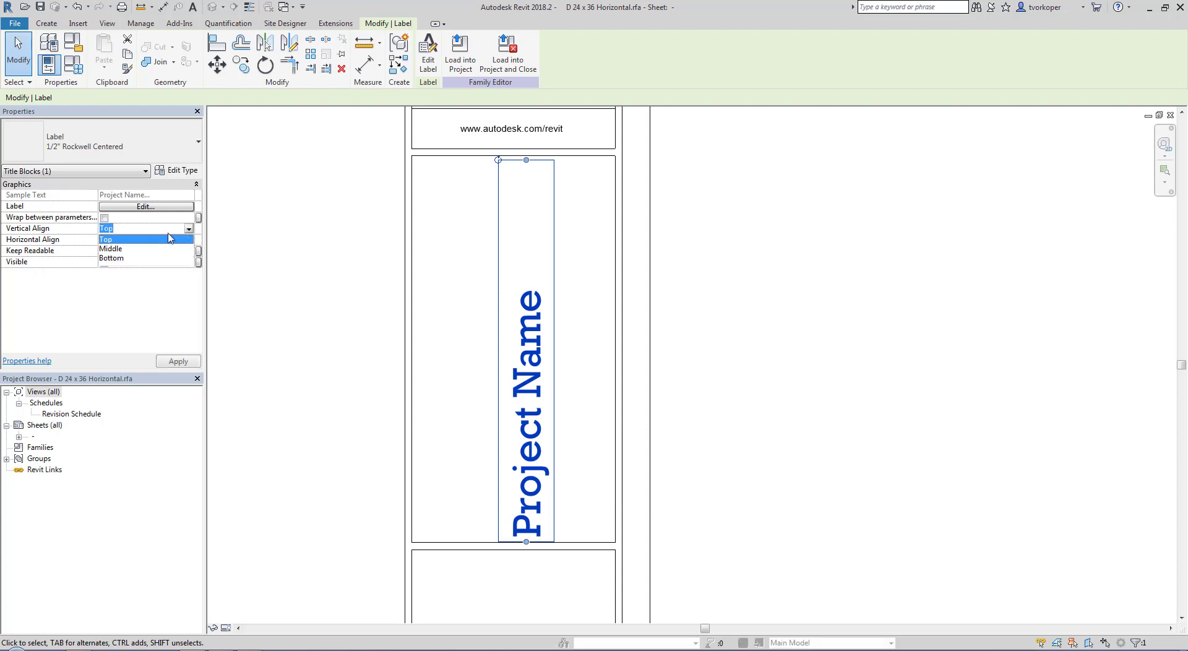
click(117, 248)
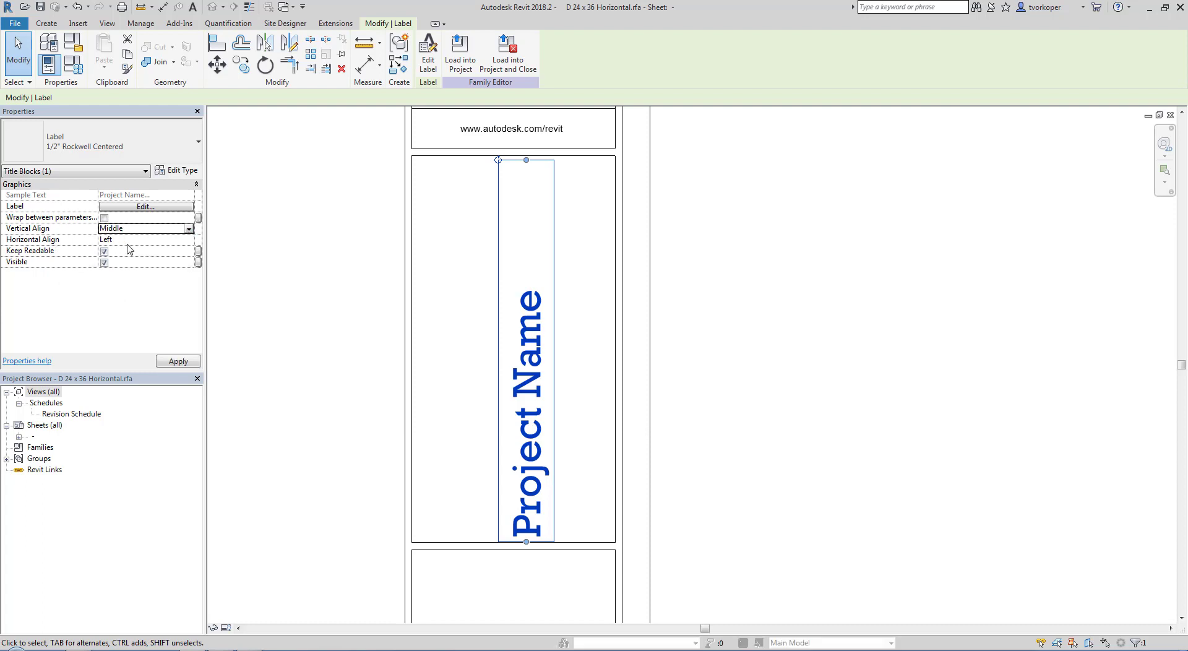
click(189, 241)
click(121, 260)
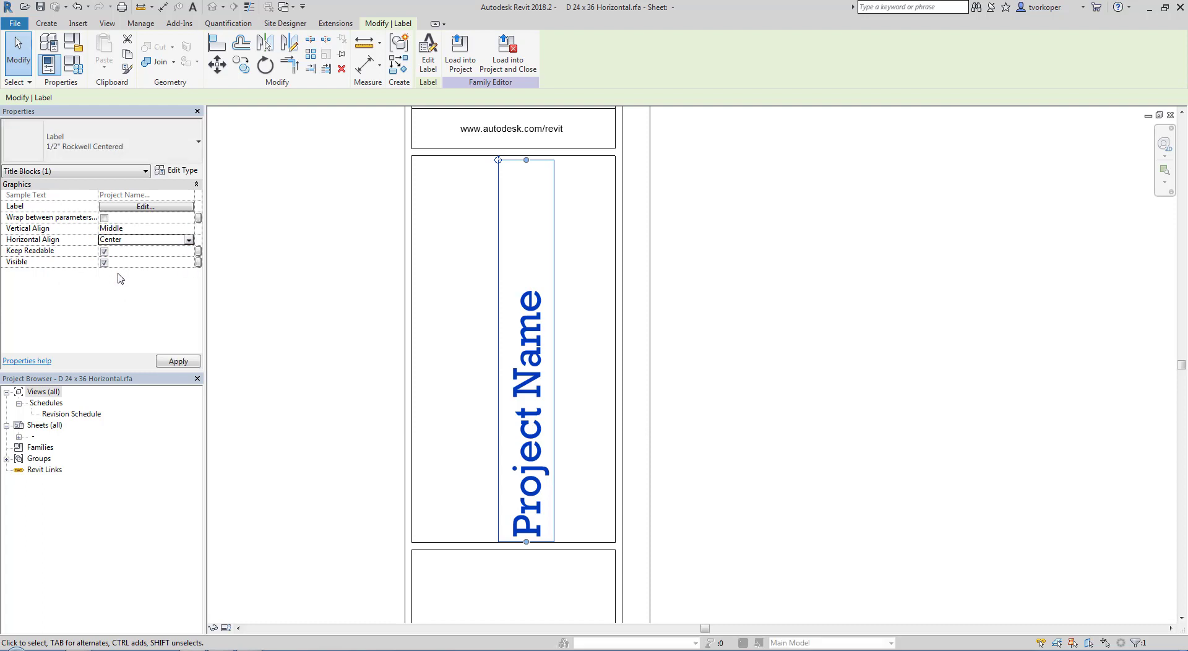
click(171, 364)
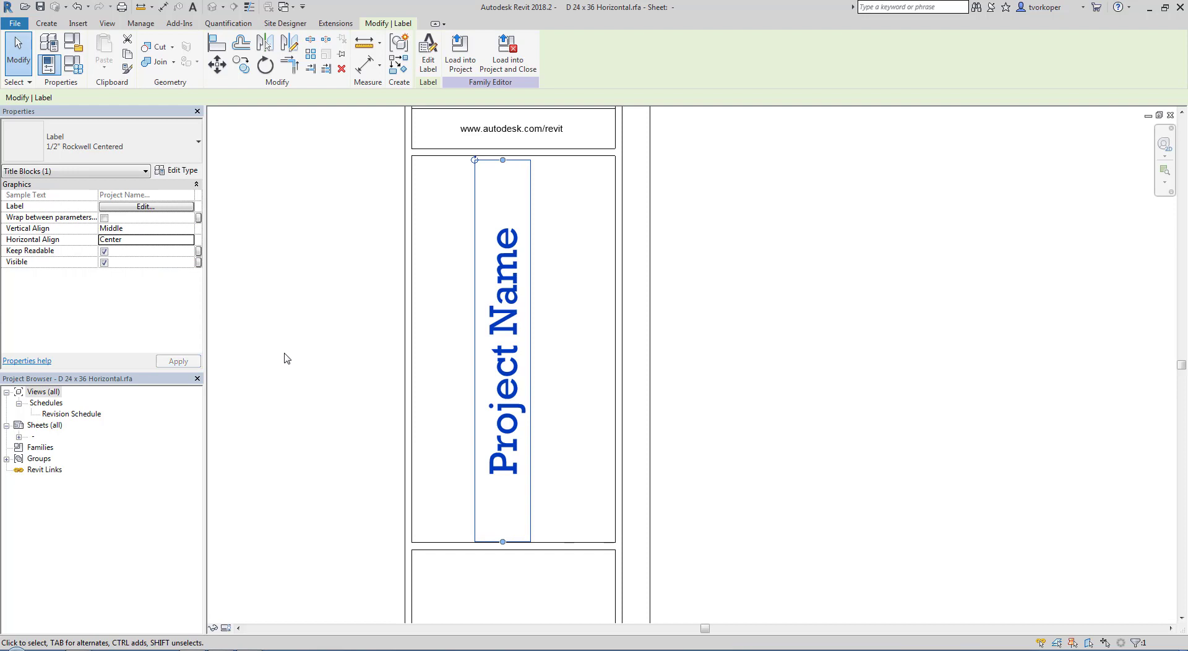
click(605, 418)
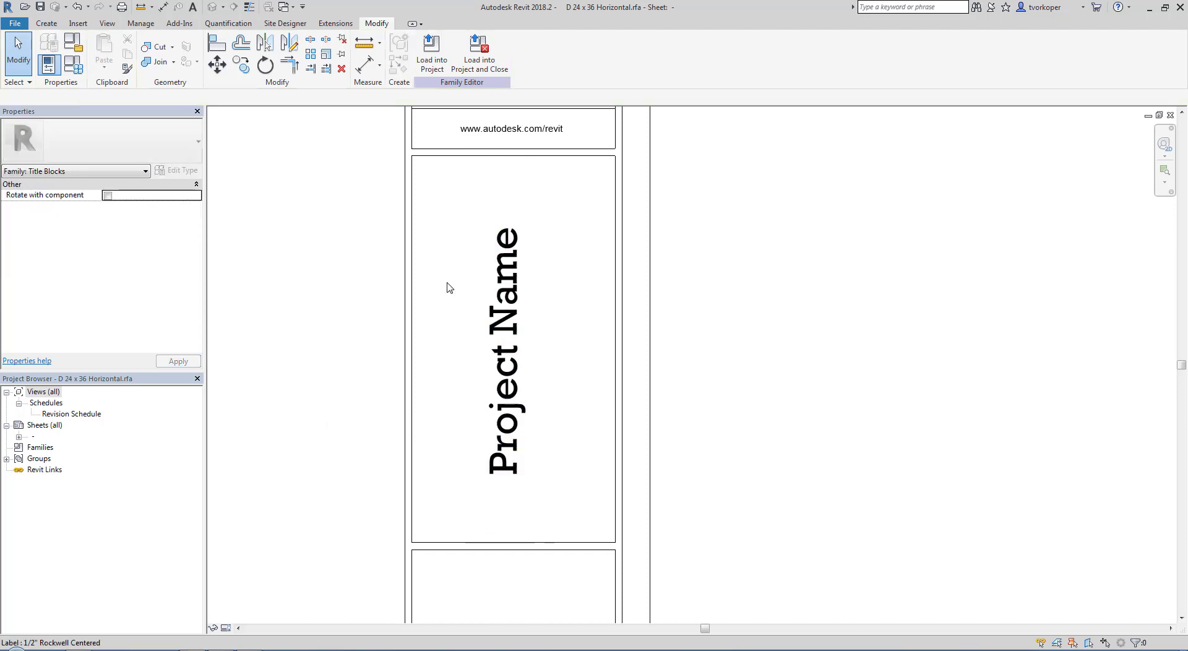
Move the vertical Project Name label closer to the left edge of the large box.
click(511, 372)
drag(477, 364, 443, 360)
click(382, 401)
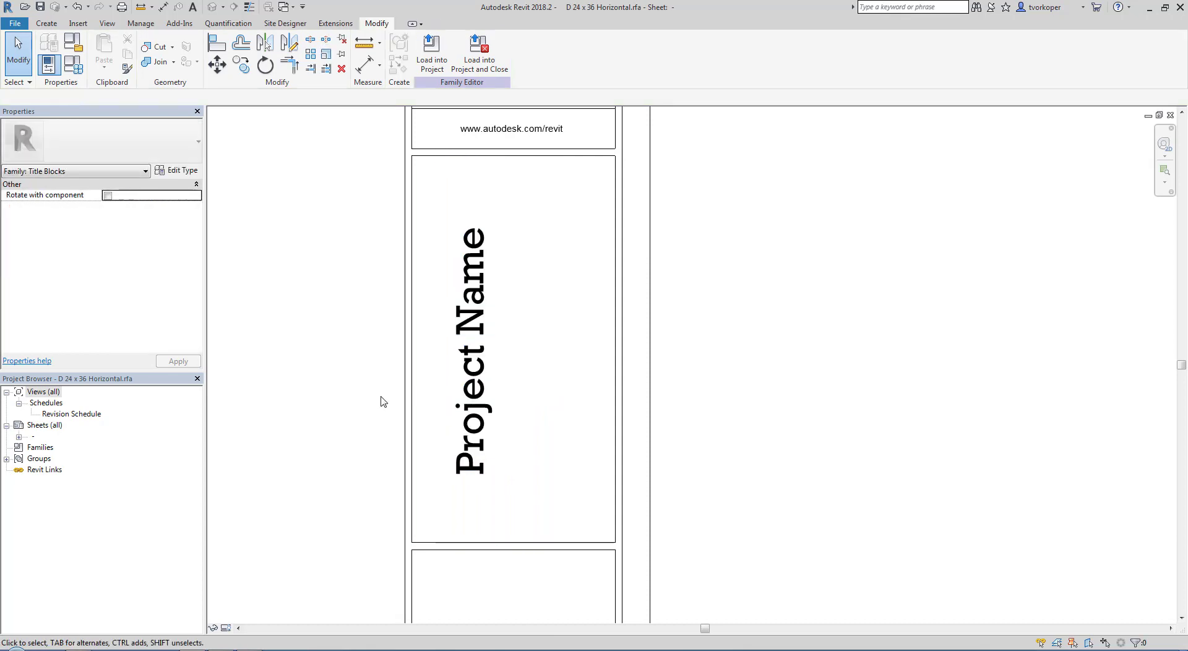
Examine the title block strip from the Project Name box down to the revision schedule and sheet number.
scroll(413, 399, down, 2)
middle_drag(403, 434, 495, 361)
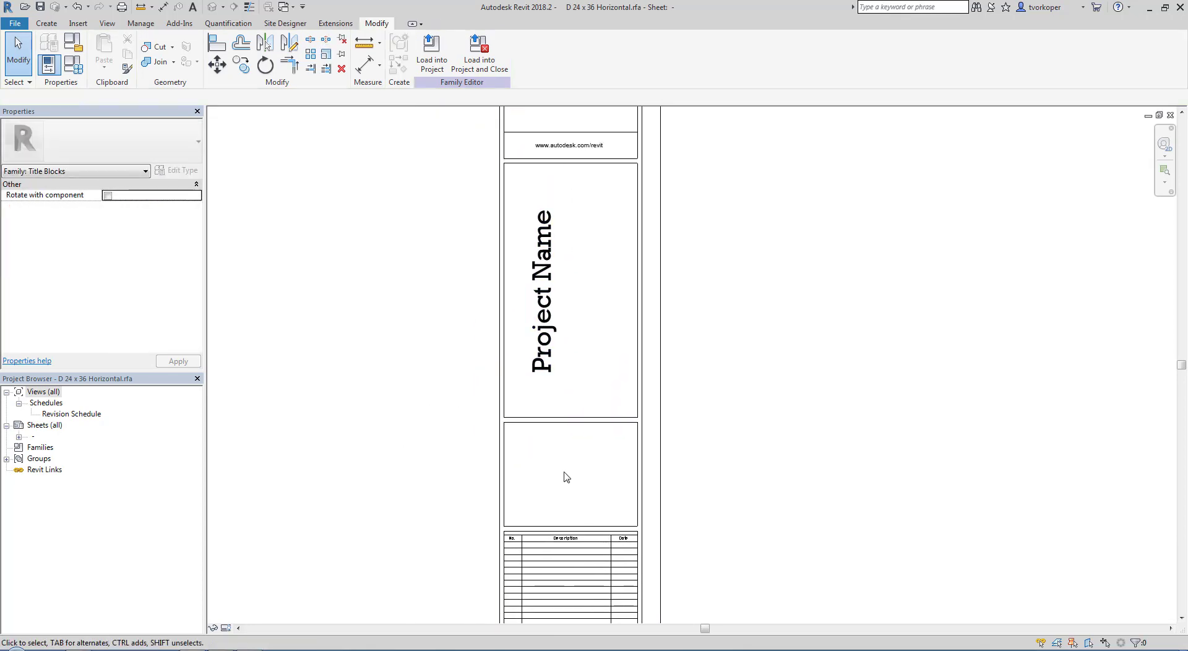
scroll(563, 470, down, 3)
middle_drag(551, 485, 559, 318)
scroll(559, 485, up, 7)
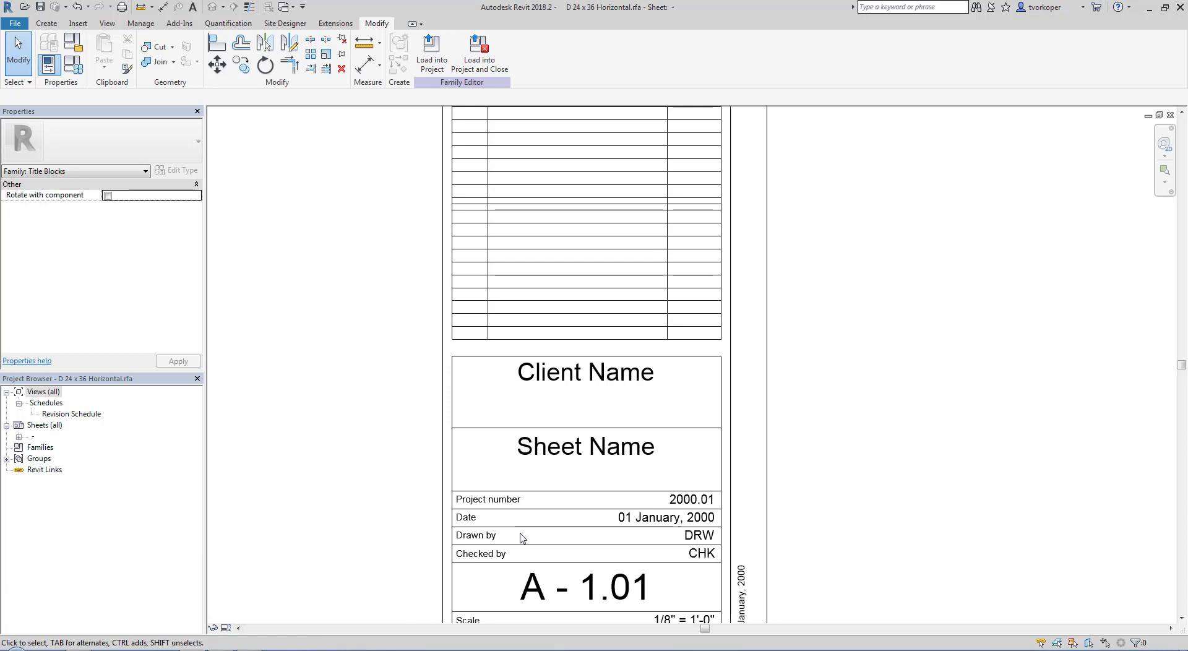
scroll(522, 538, down, 2)
middle_drag(548, 124, 550, 433)
scroll(549, 384, up, 2)
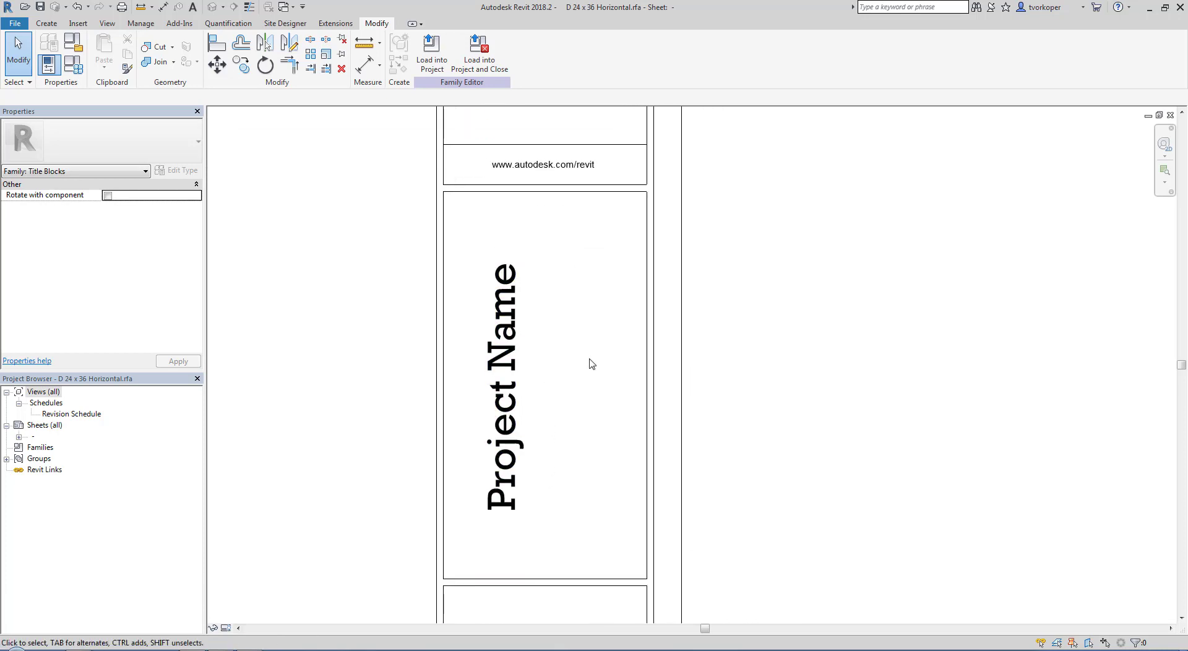
Place a 1/8" label for the Project Address parameter in the blank area left of the title block strip.
click(46, 23)
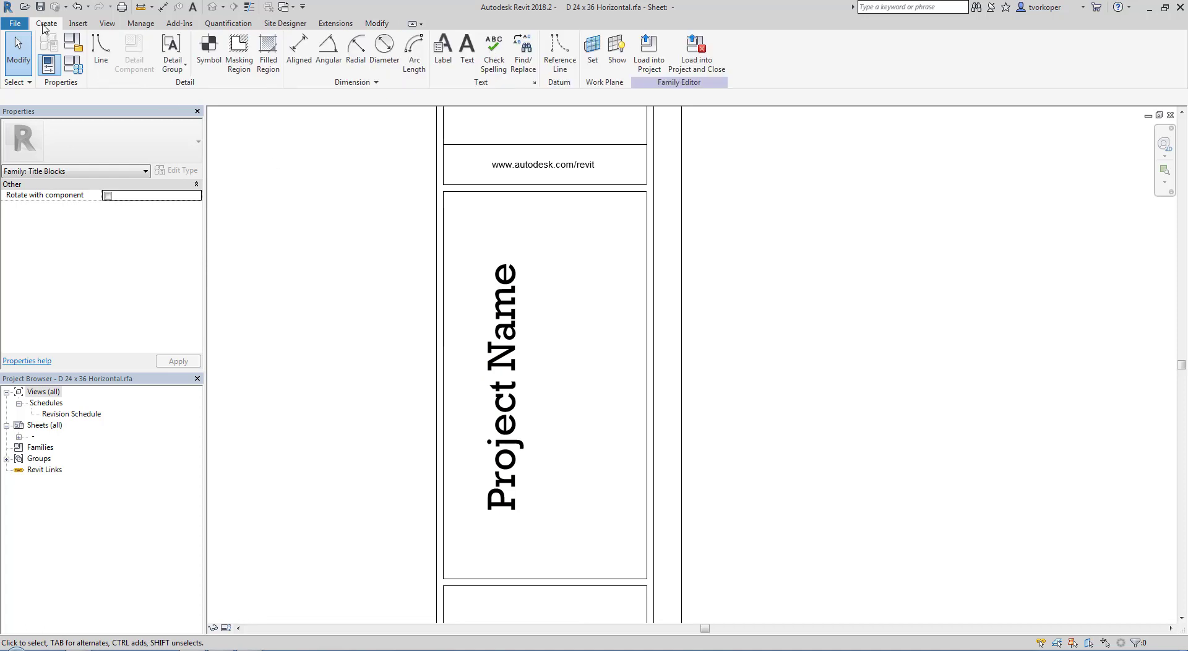
click(443, 49)
click(124, 154)
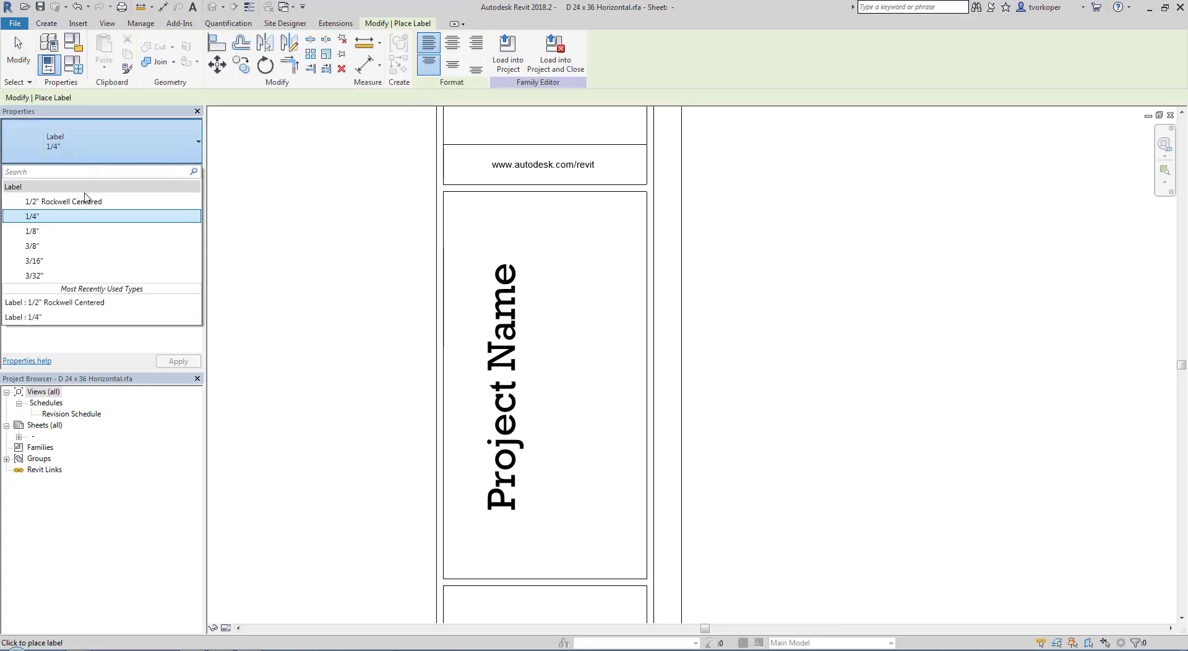
click(32, 231)
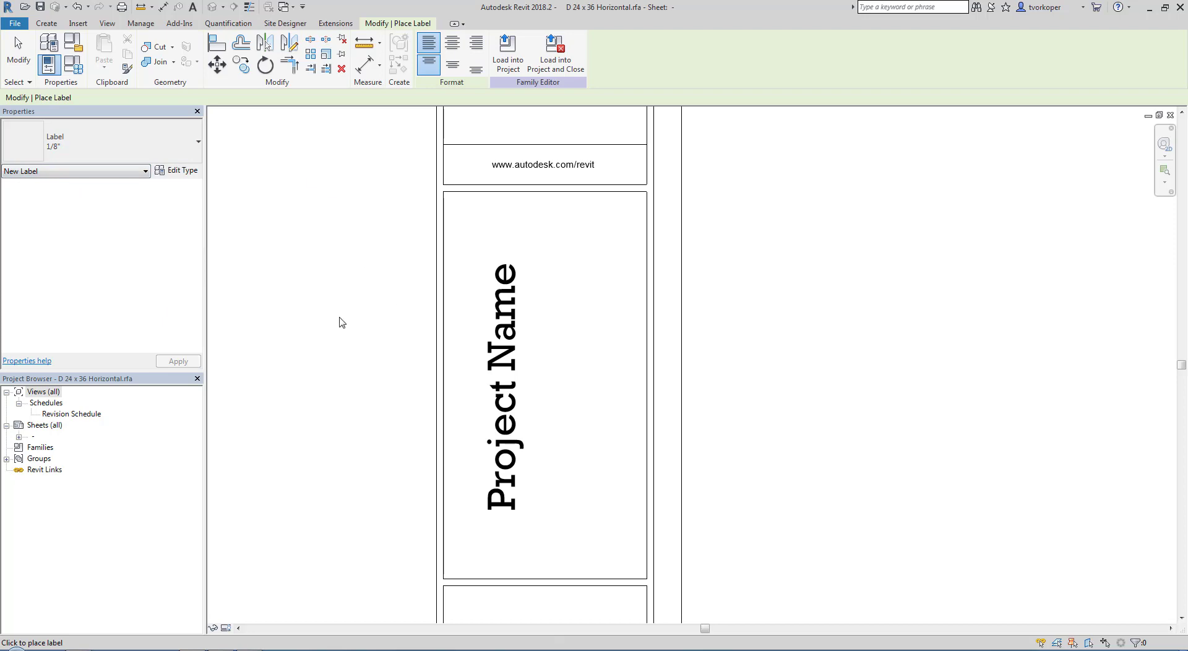
click(296, 325)
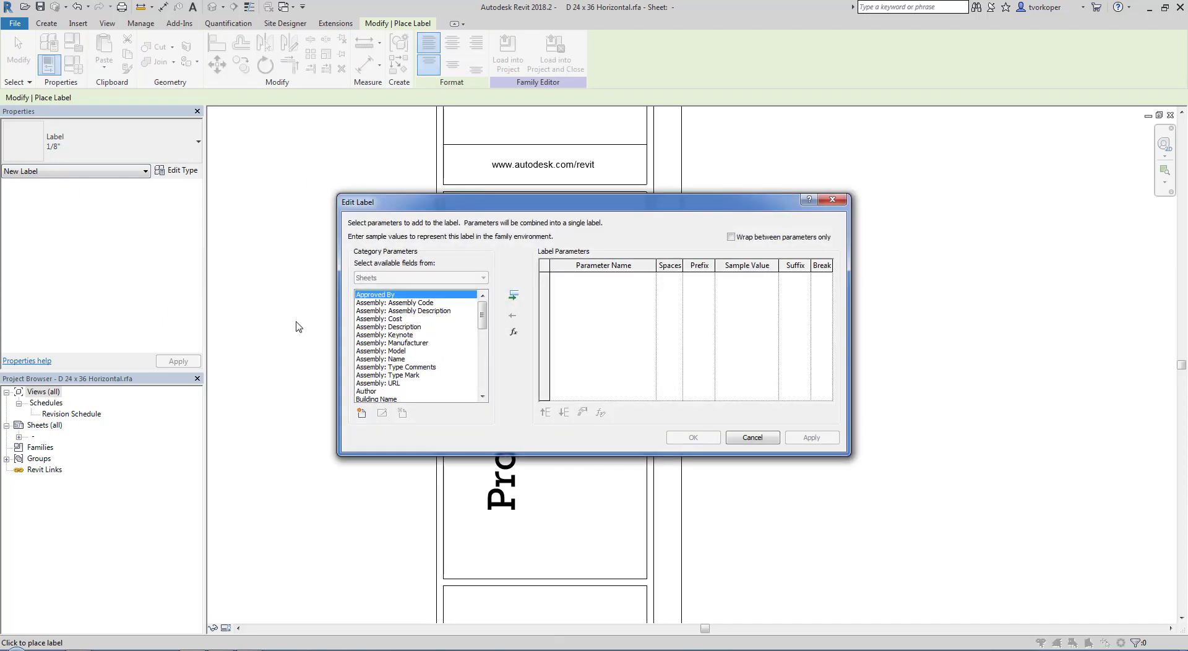
drag(483, 319, 485, 378)
click(384, 344)
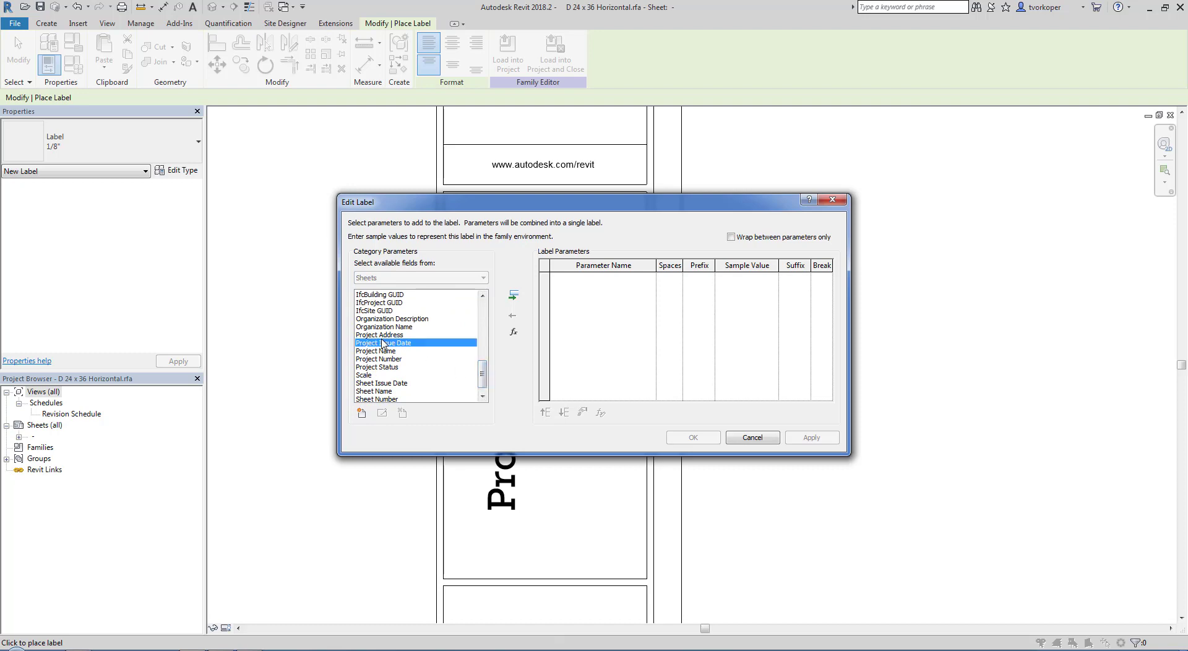
click(388, 335)
click(513, 296)
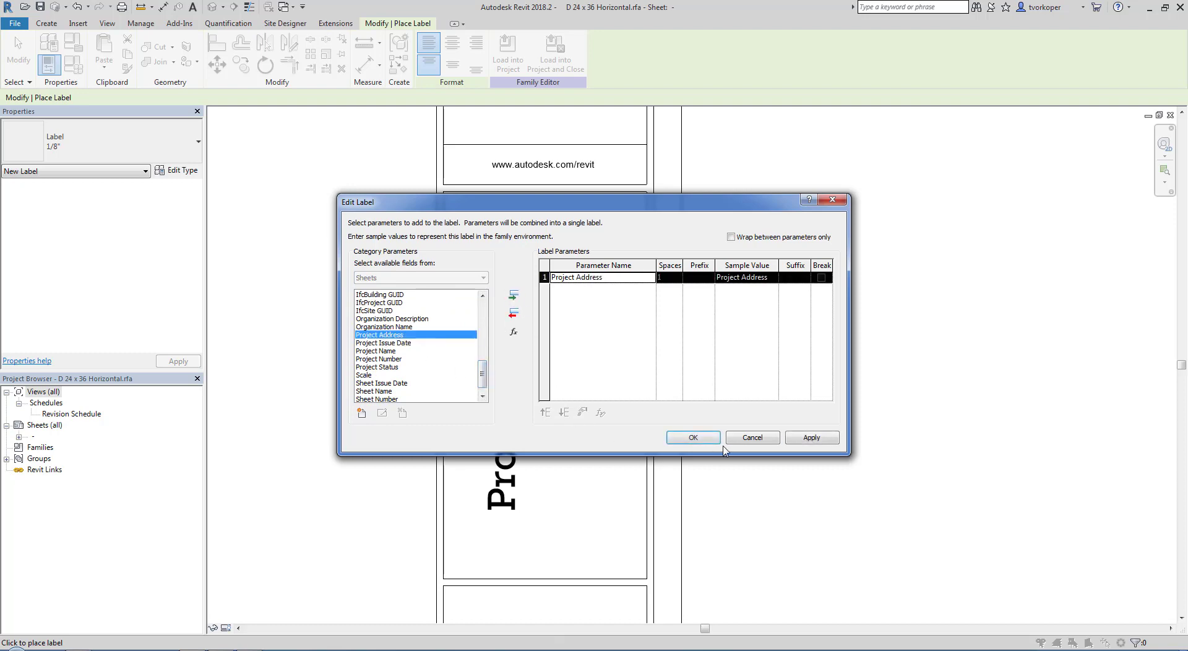
click(693, 438)
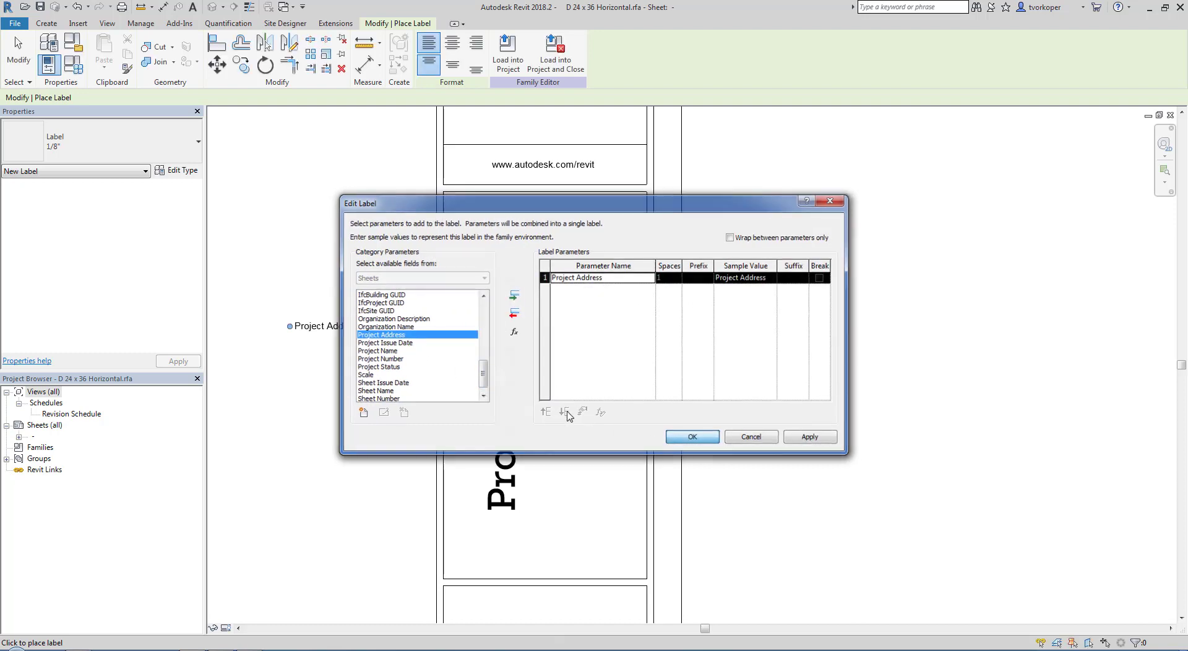
Finish label placement and rotate the Project Address label to read vertically.
click(326, 331)
key(Escape)
click(297, 338)
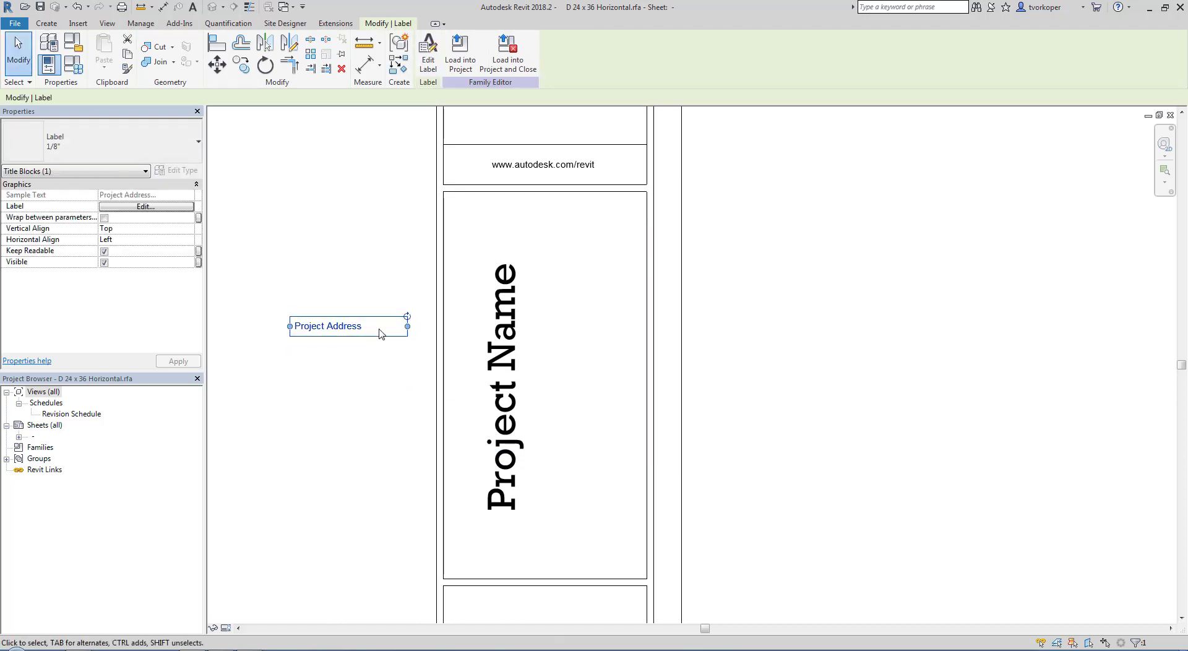
drag(407, 316, 339, 282)
click(186, 229)
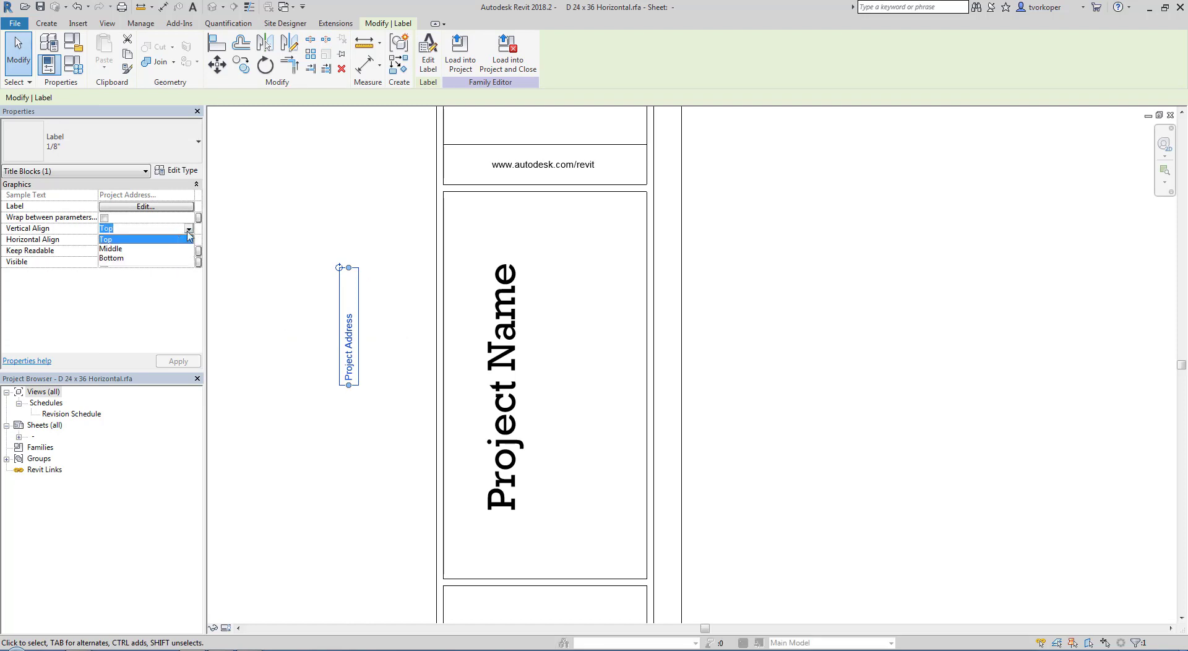
click(142, 249)
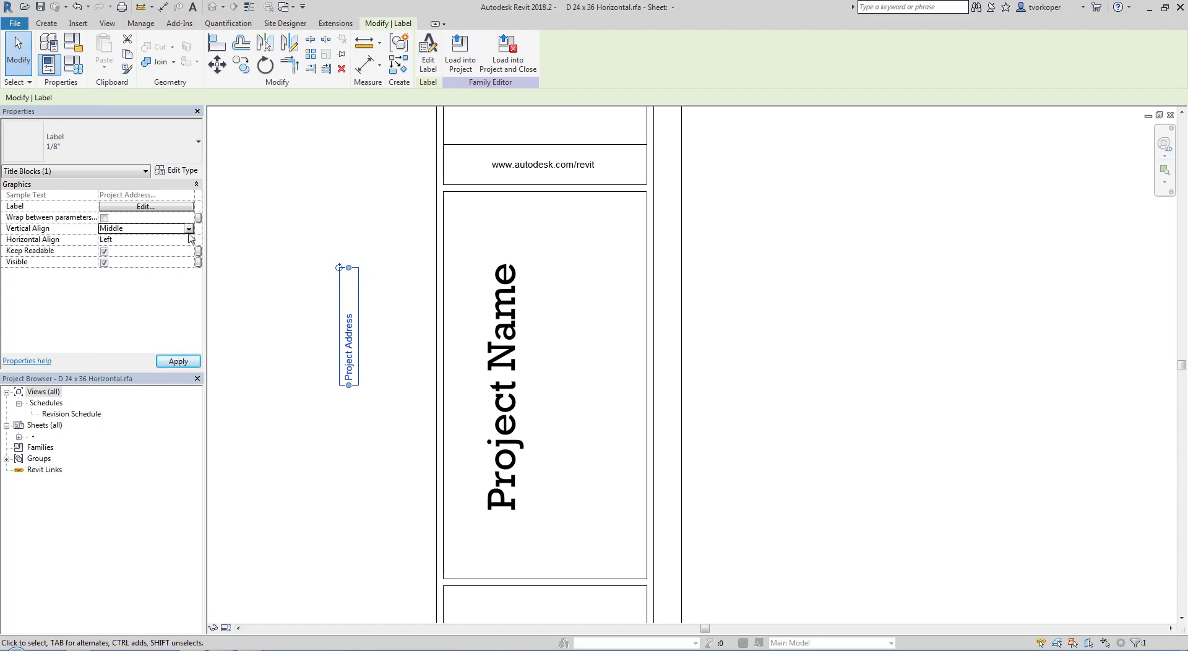
click(190, 229)
click(141, 240)
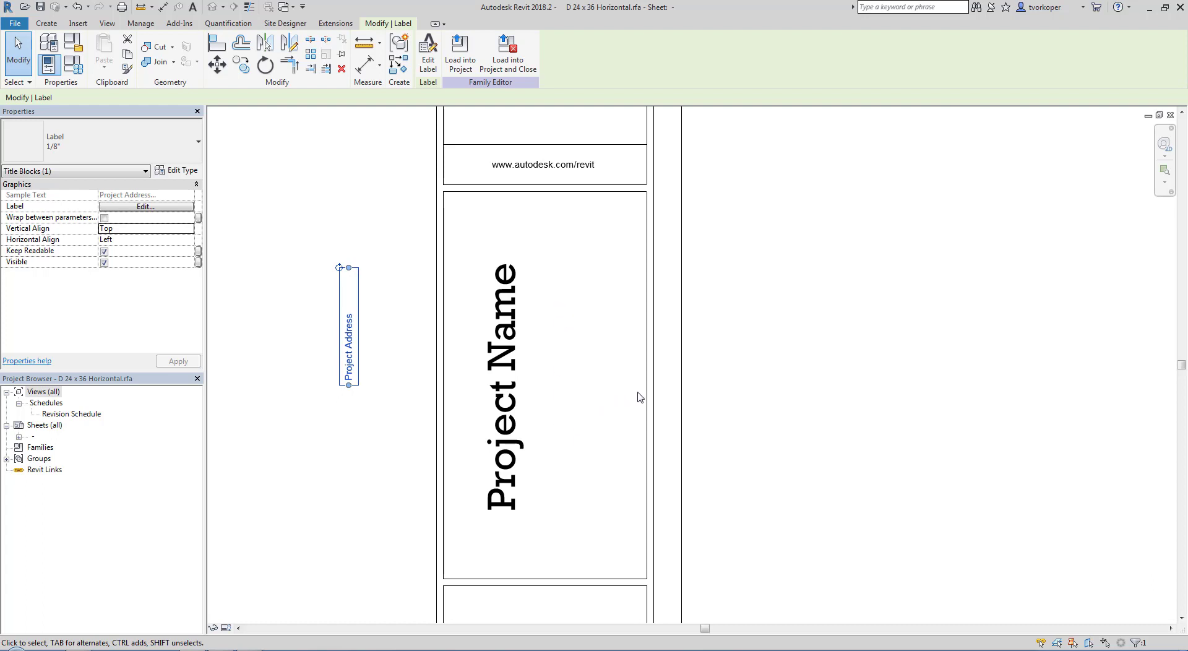
Set the Project Address label's horizontal alignment to Center and move it into the large box right of the Project Name.
click(190, 243)
click(130, 262)
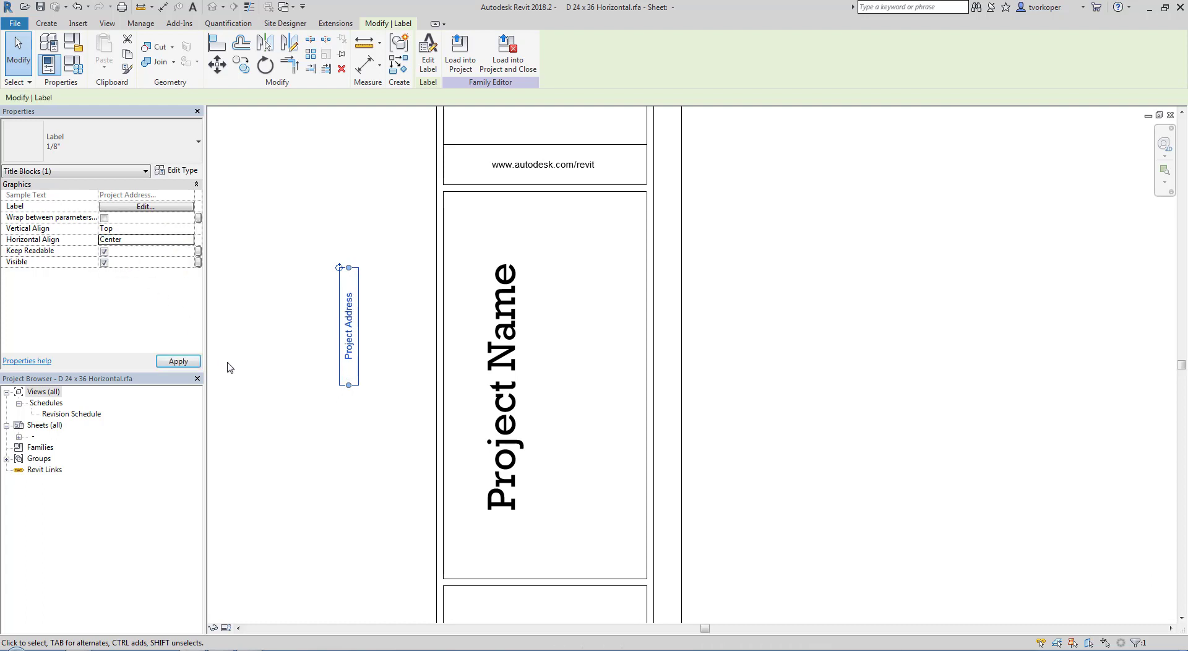
drag(343, 322, 577, 374)
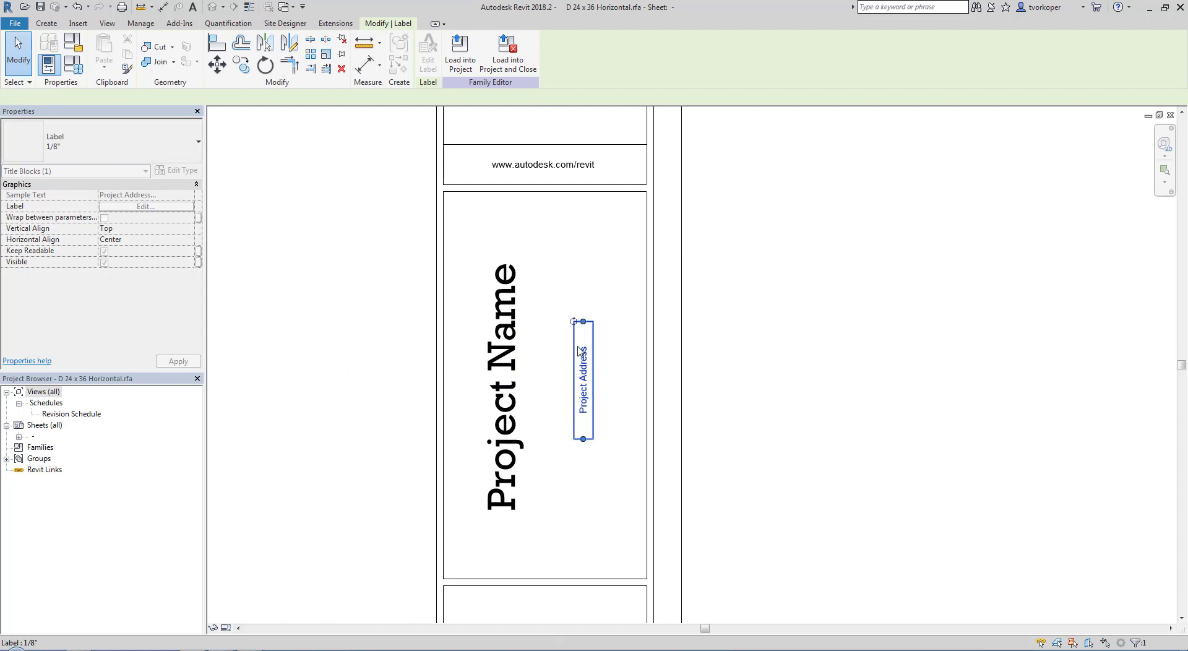
Stretch both ends of the Project Address label to span the full height of the large box.
drag(583, 322, 589, 198)
drag(583, 566, 584, 573)
drag(573, 403, 570, 404)
click(374, 416)
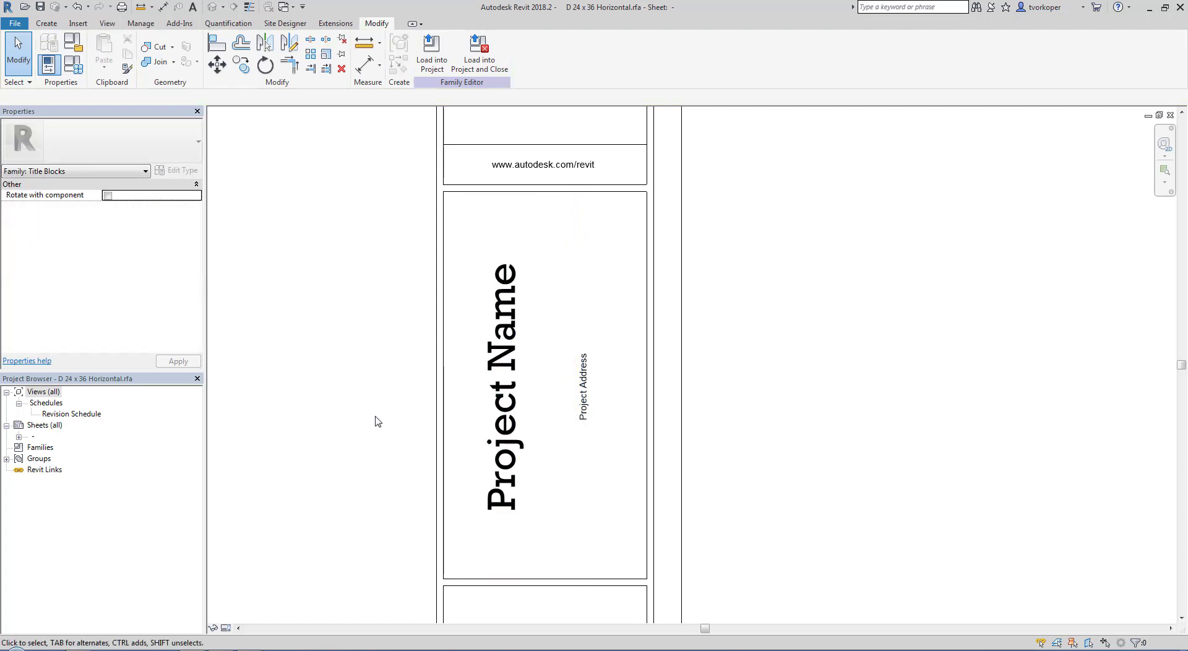
Review the full sheet, its overall width dimension, and the title block strip down to the vertical date label outside the border.
middle_click(375, 416)
middle_click(374, 416)
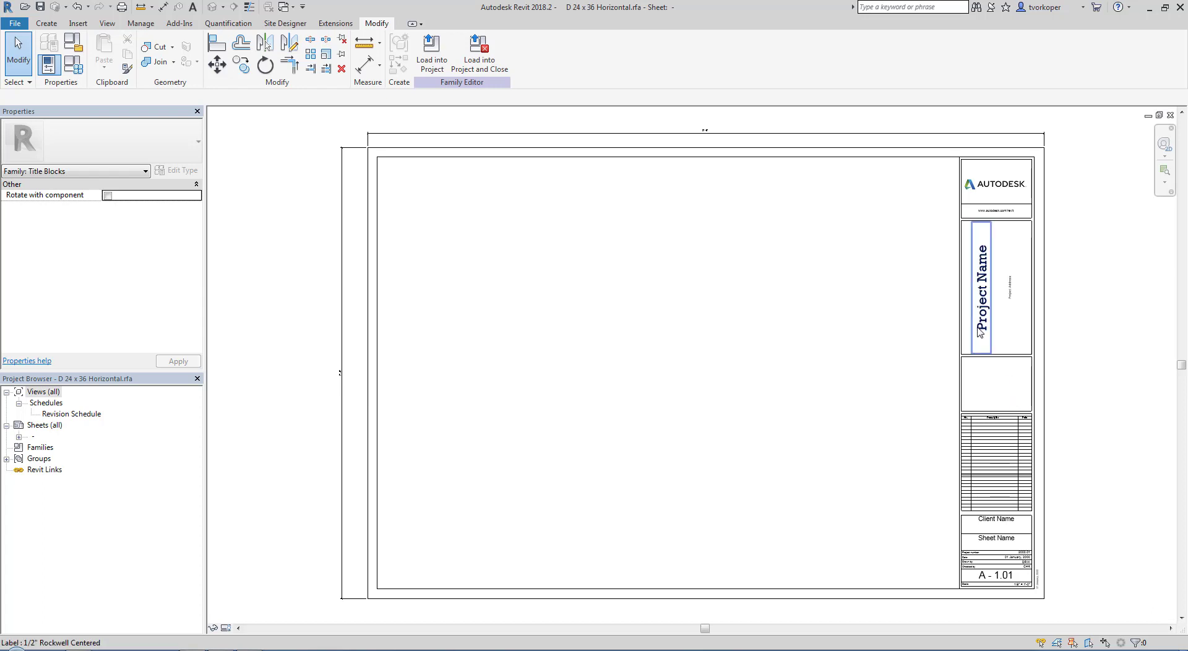
click(619, 140)
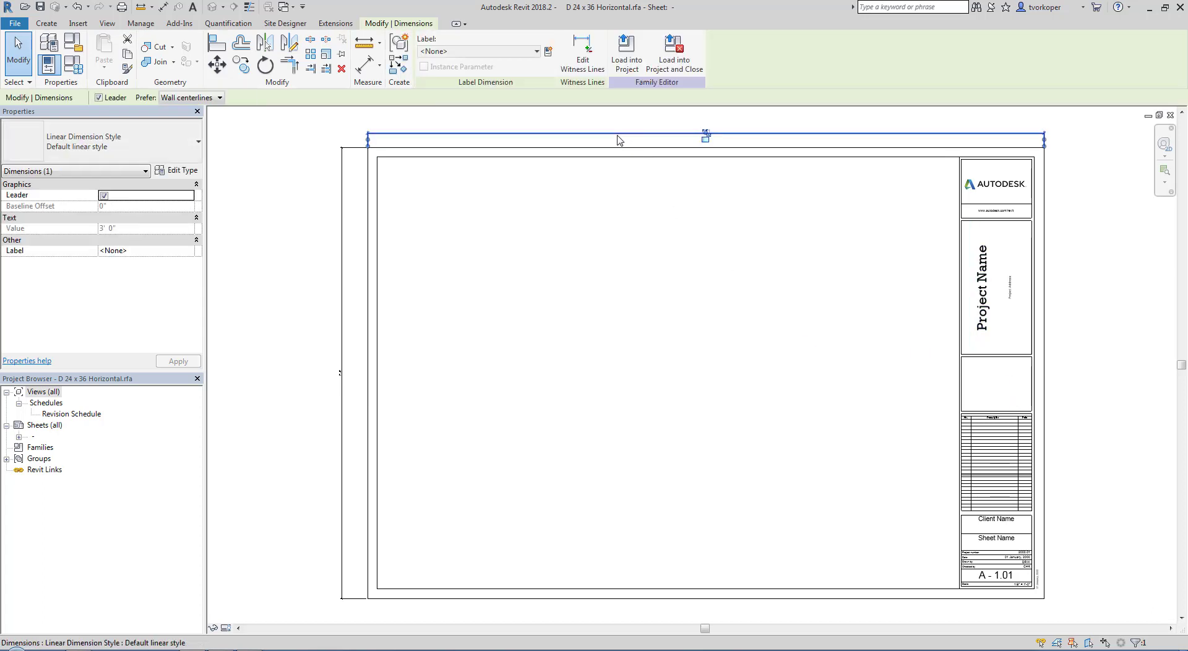
click(1122, 372)
middle_drag(1122, 371, 905, 322)
scroll(850, 270, up, 3)
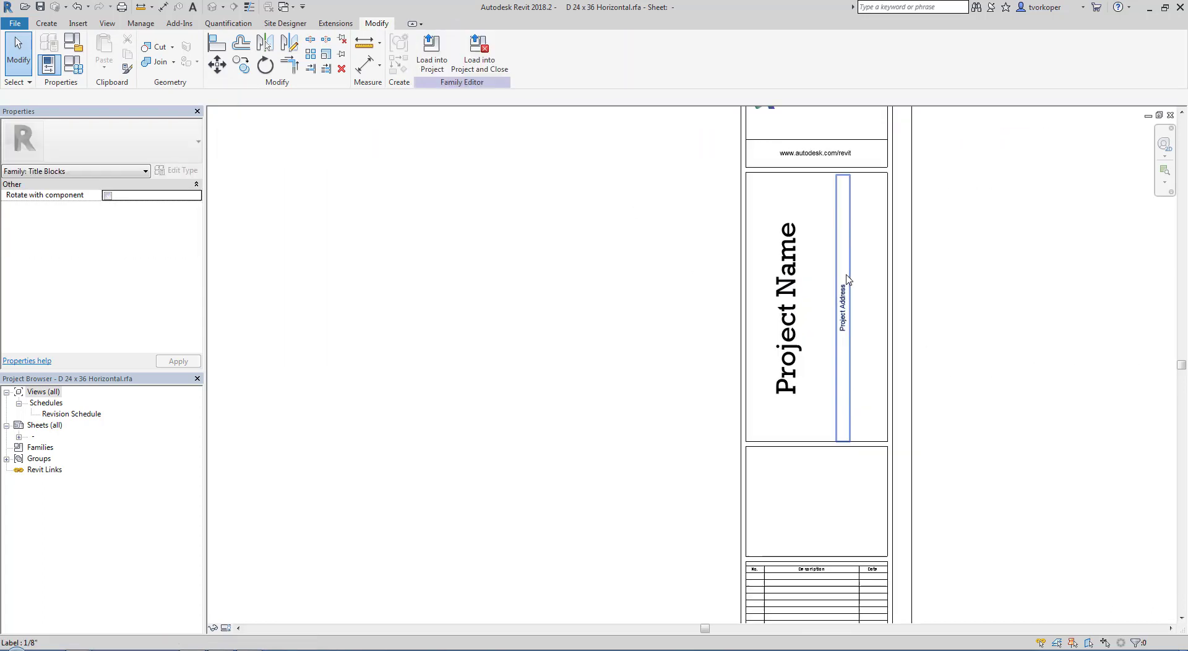
middle_drag(804, 334, 565, 377)
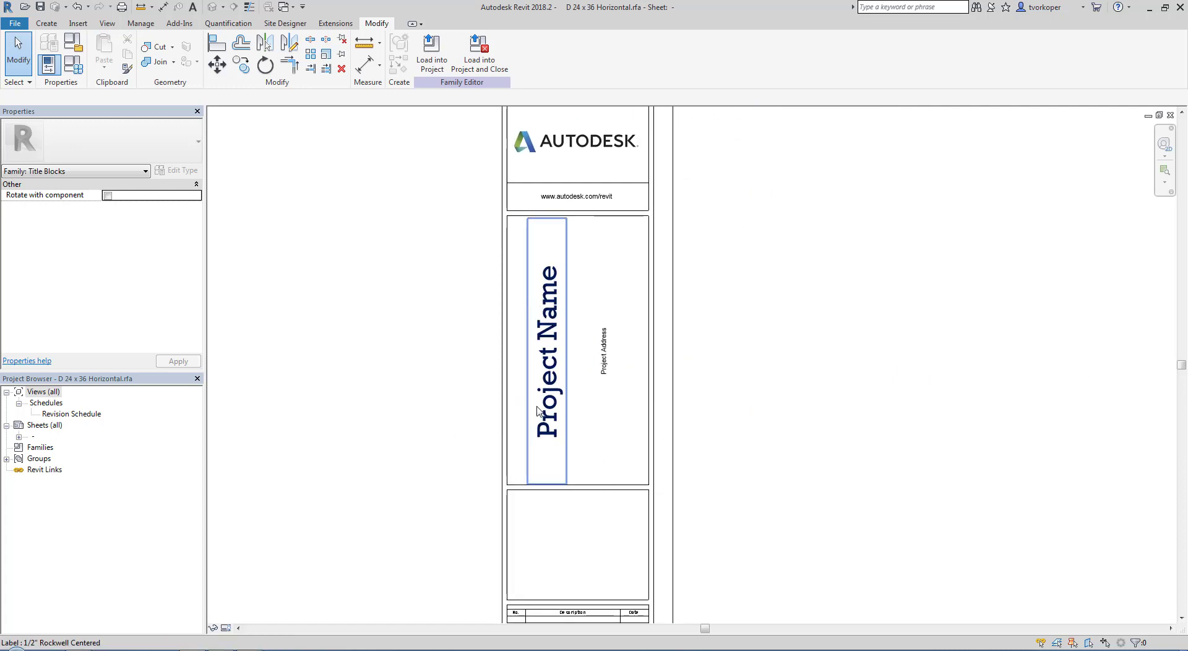
scroll(511, 505, down, 2)
middle_drag(512, 509, 538, 332)
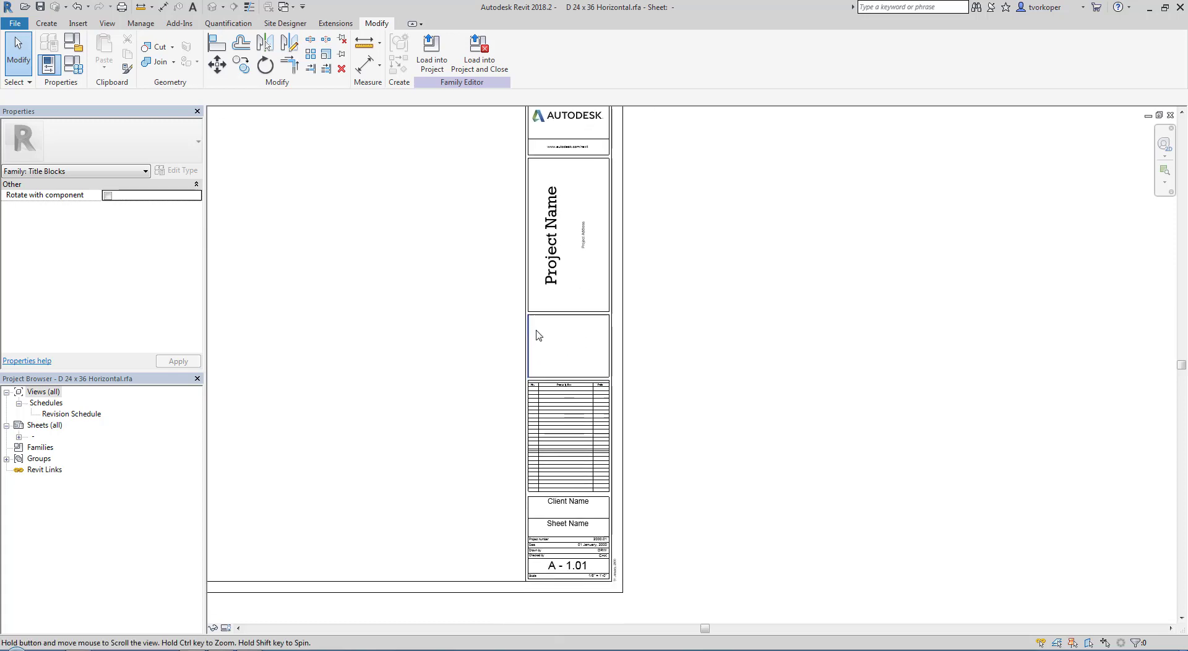
scroll(568, 605, up, 1)
scroll(568, 605, up, 4)
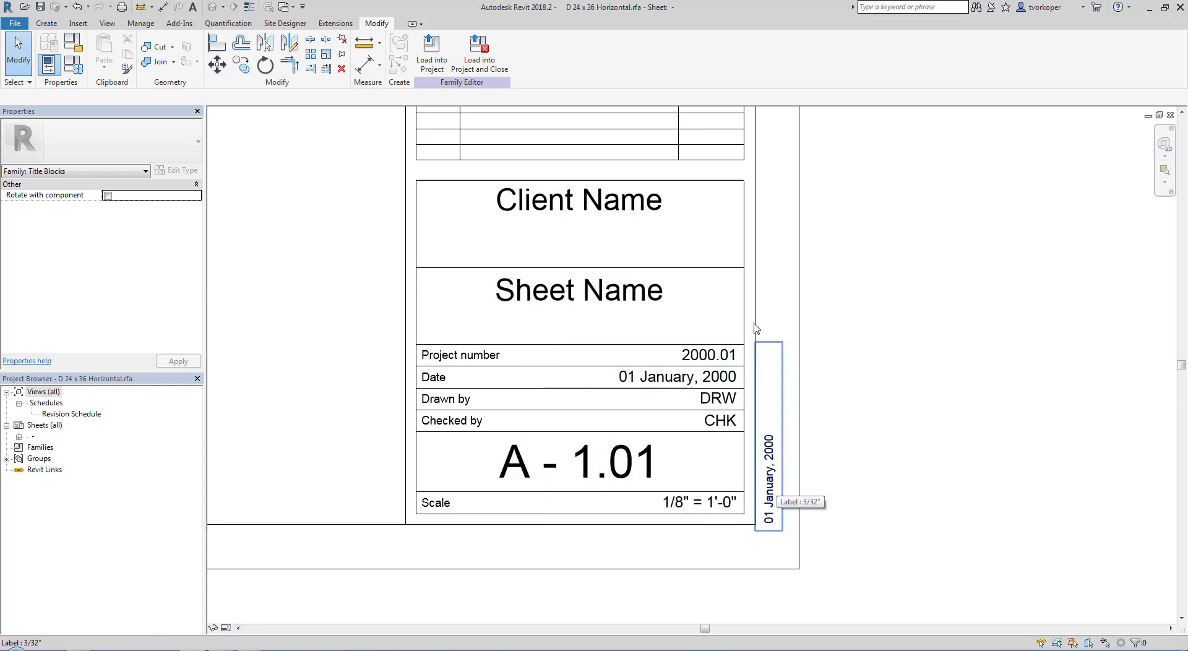
drag(754, 323, 802, 542)
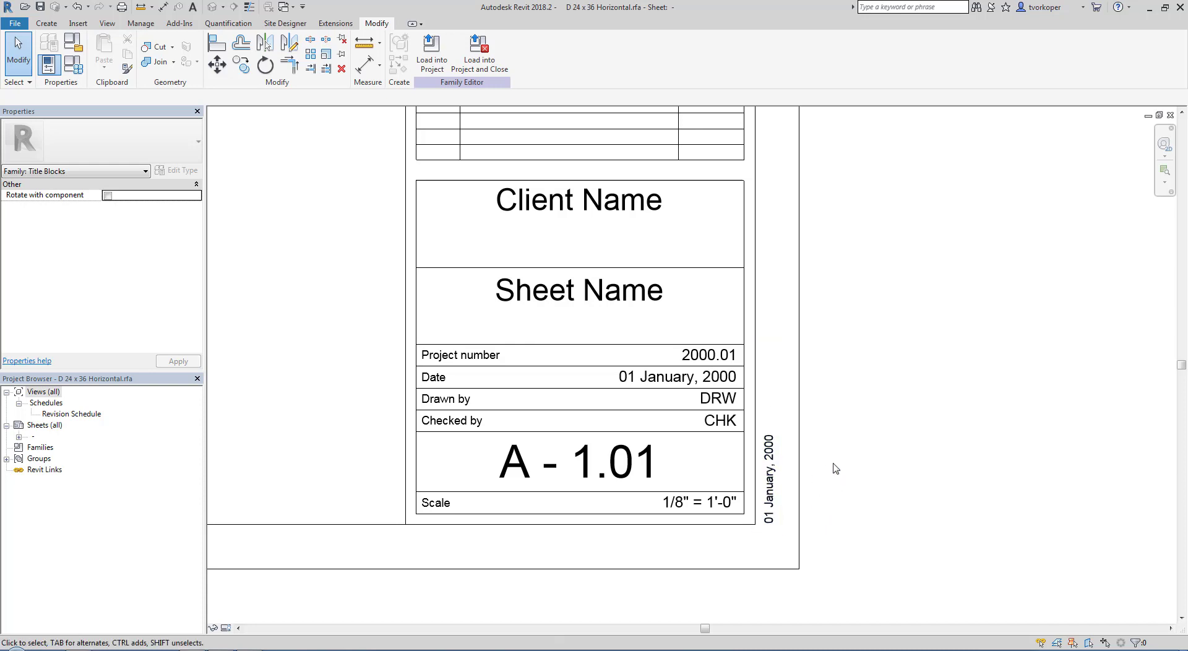
key(z)
key(f)
middle_drag(859, 338, 403, 376)
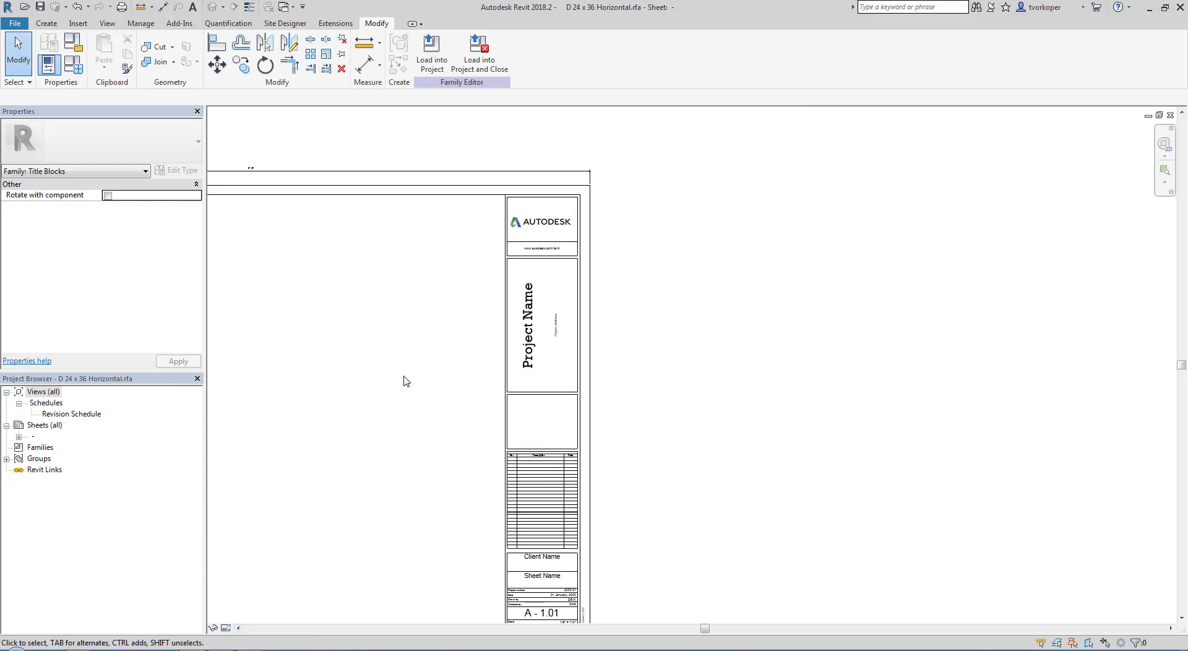
scroll(573, 221, up, 5)
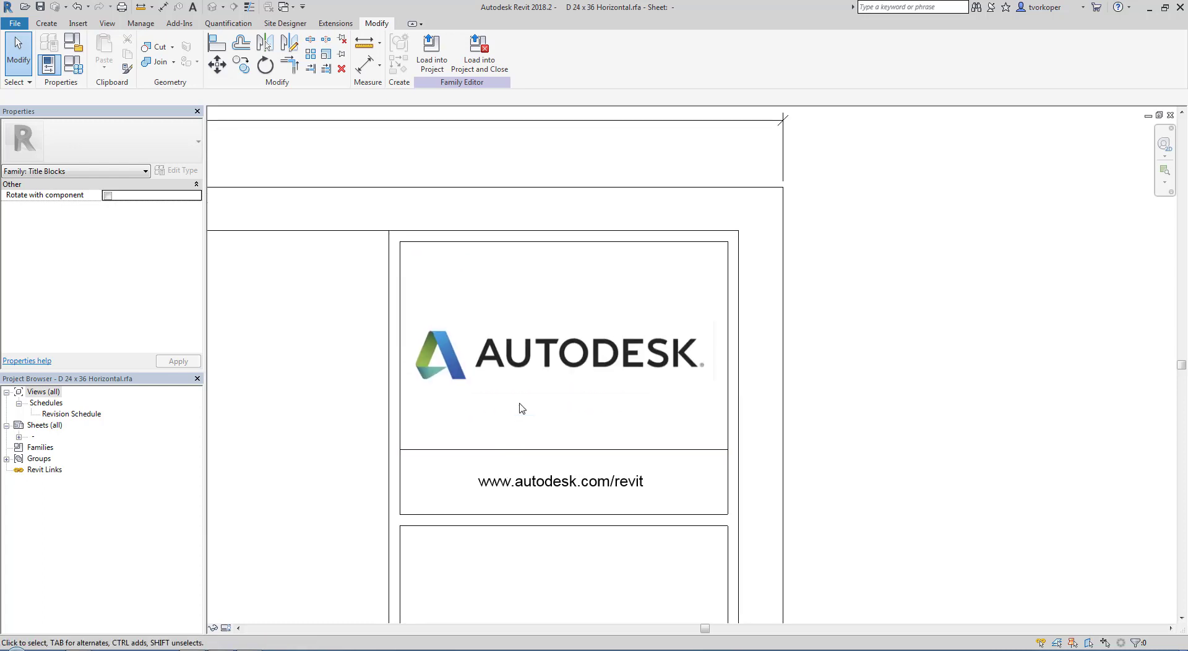
click(547, 483)
key(Delete)
click(544, 349)
key(Delete)
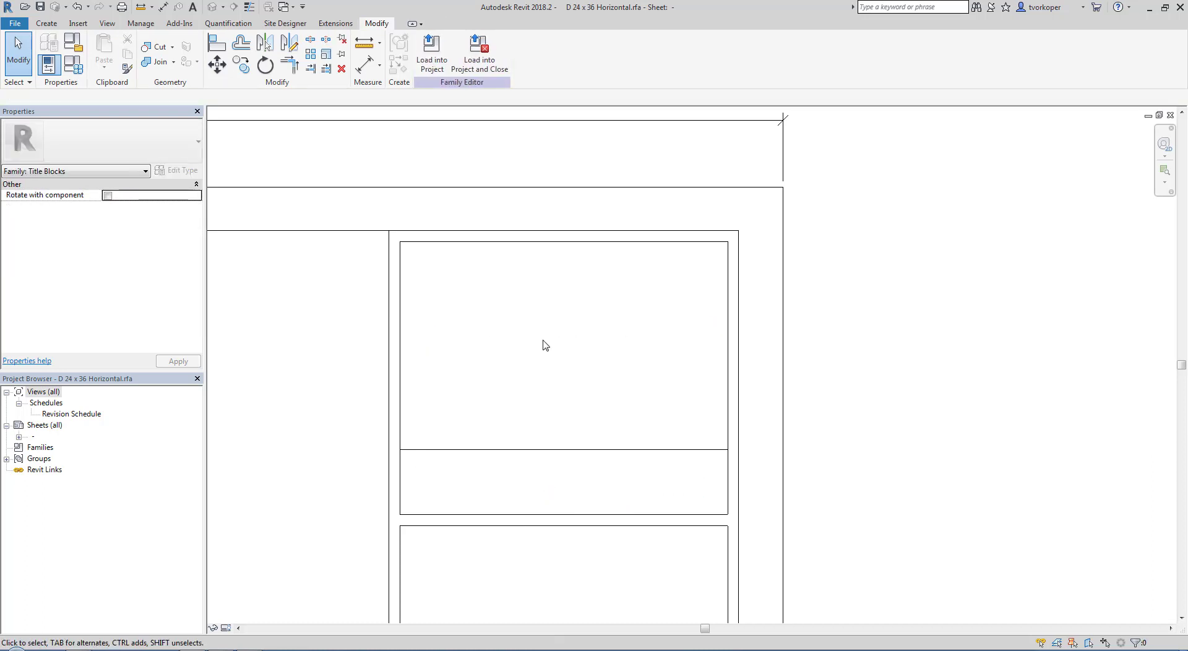
Import the DTV-Logo.jpg image from the + DTV Designs folder inside Templates and place it over the uppermost title block box.
click(82, 25)
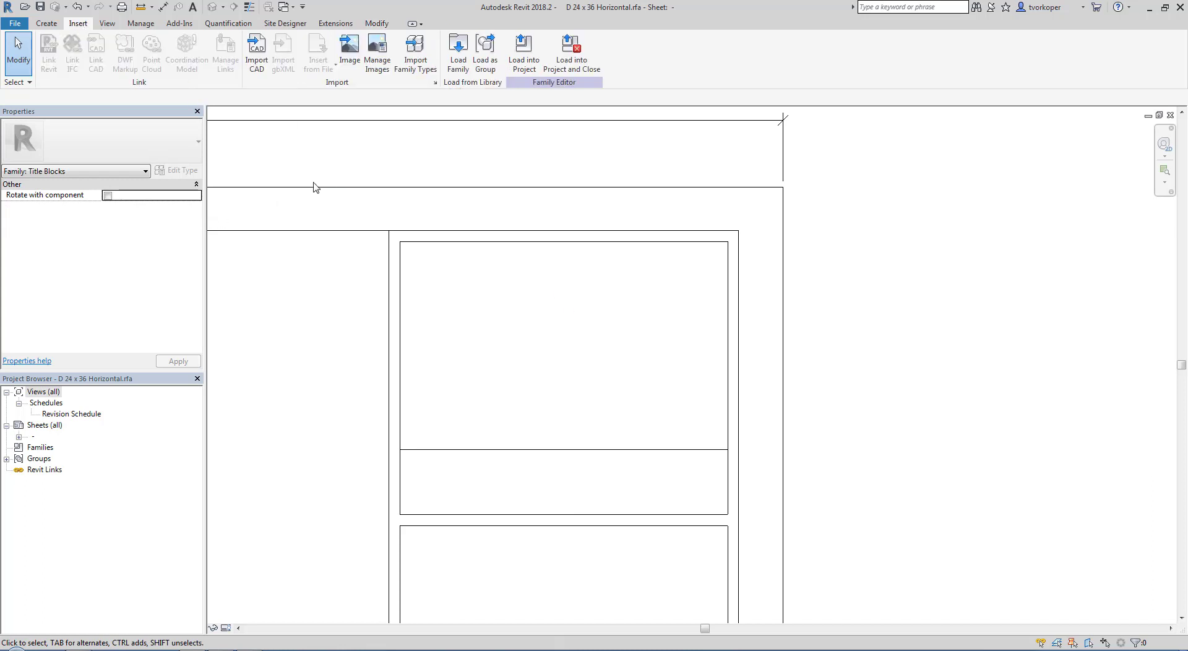
click(349, 49)
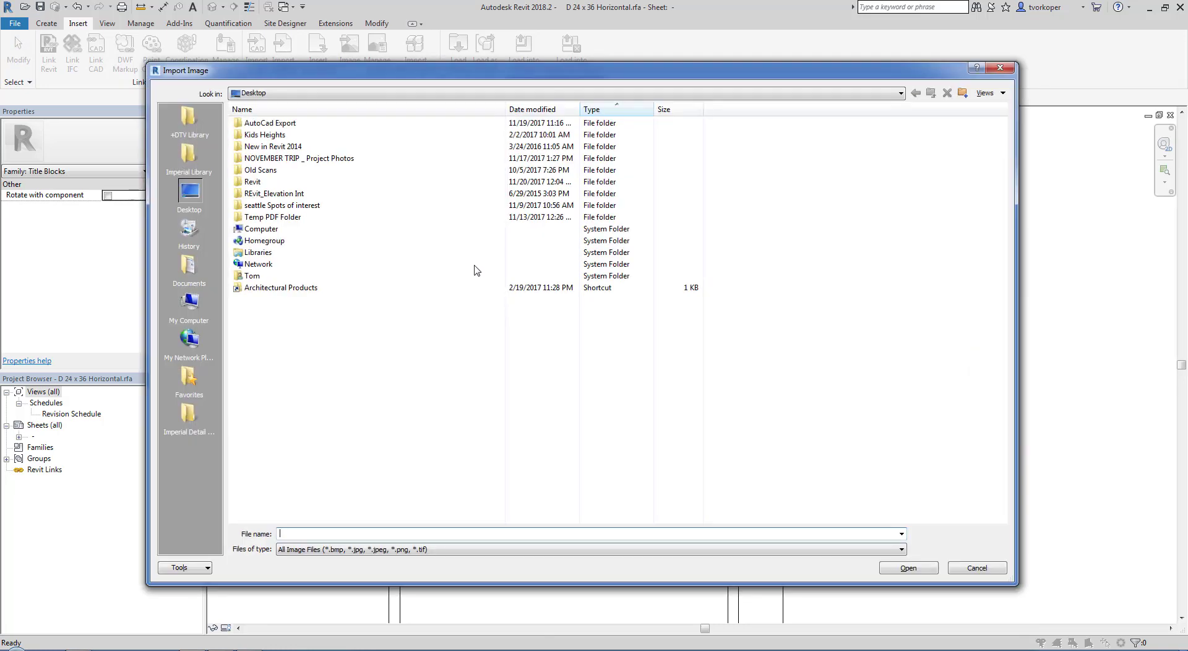
click(189, 119)
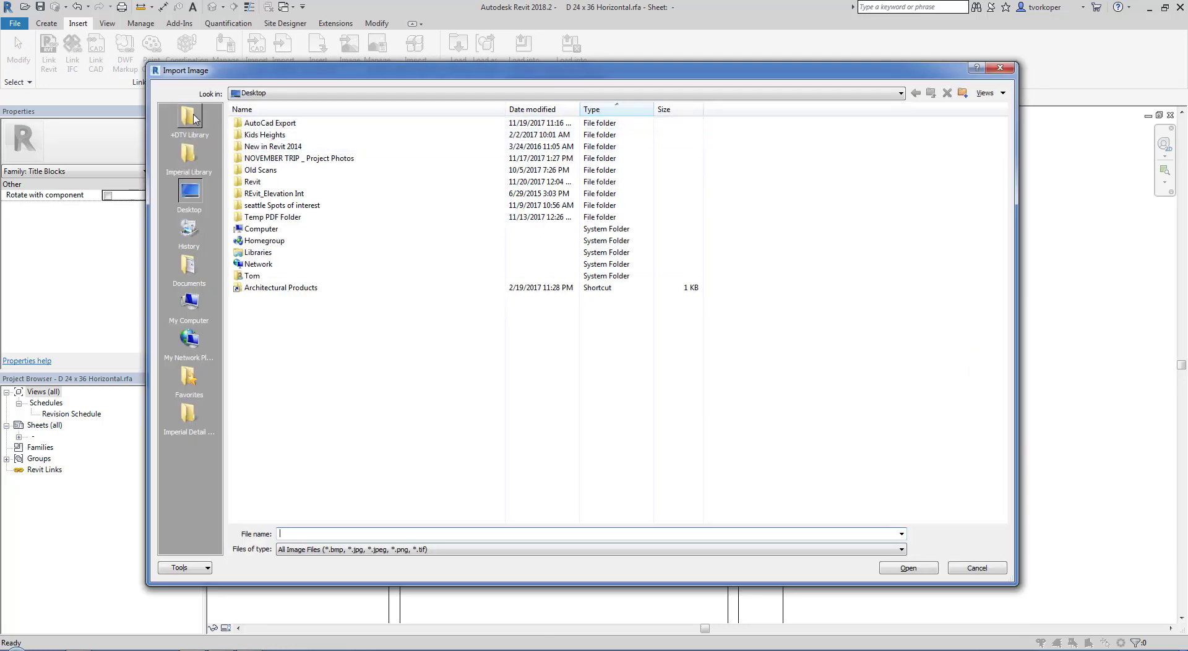
click(260, 95)
click(280, 150)
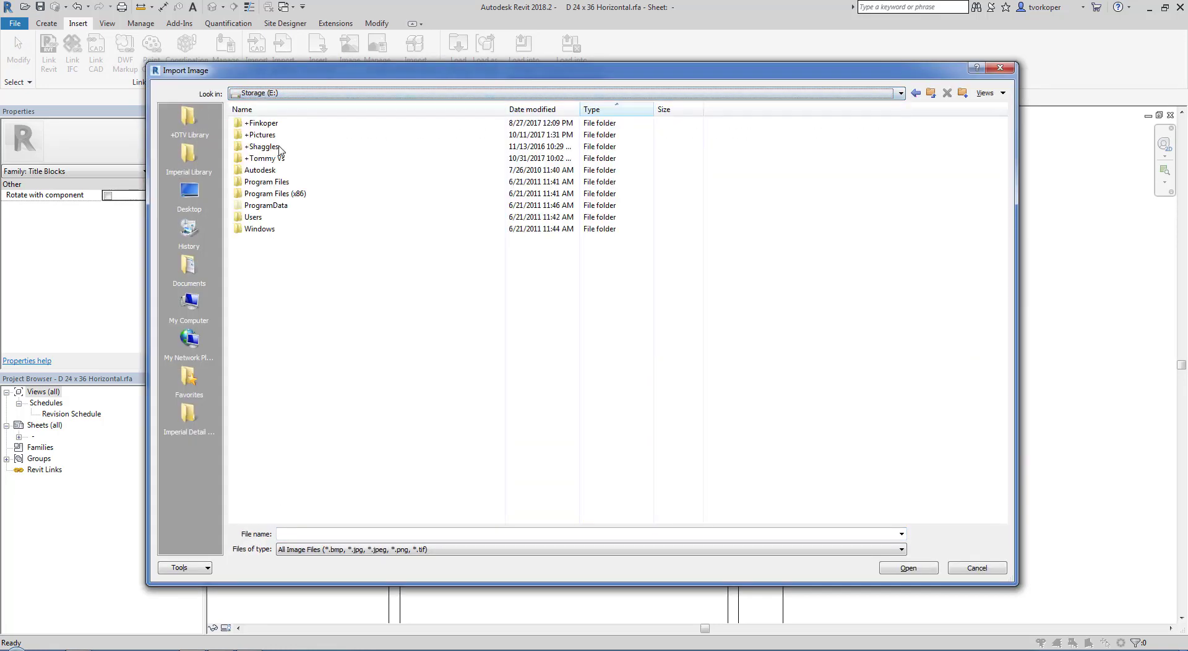
double_click(263, 159)
double_click(270, 123)
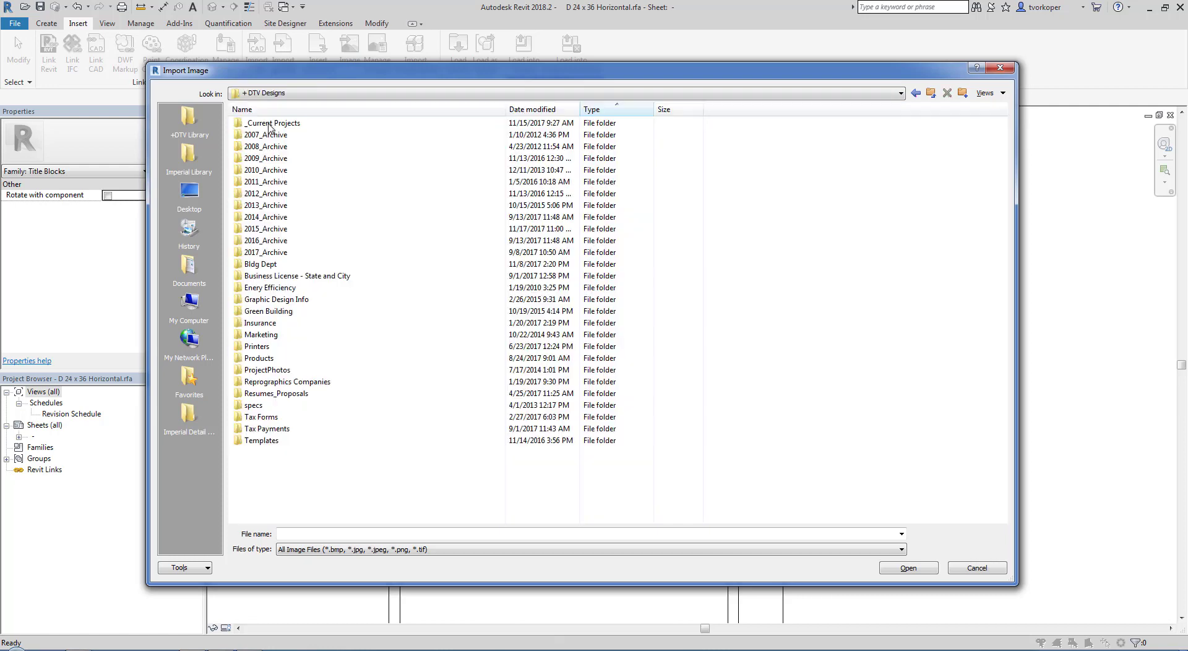
double_click(266, 440)
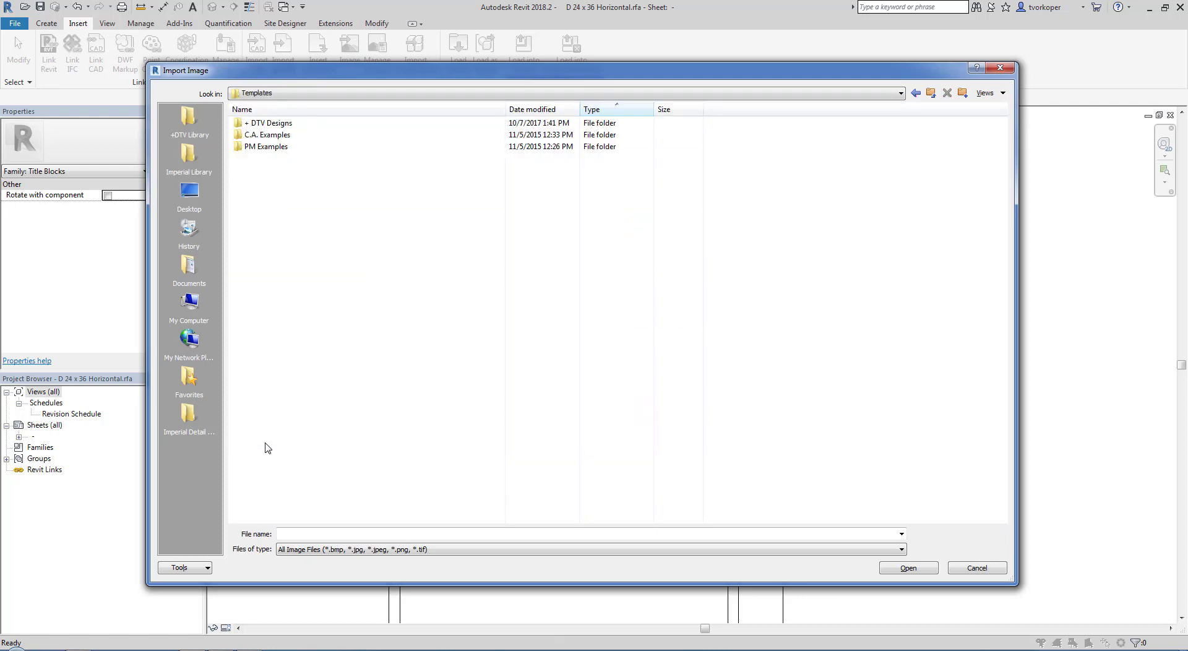
double_click(271, 123)
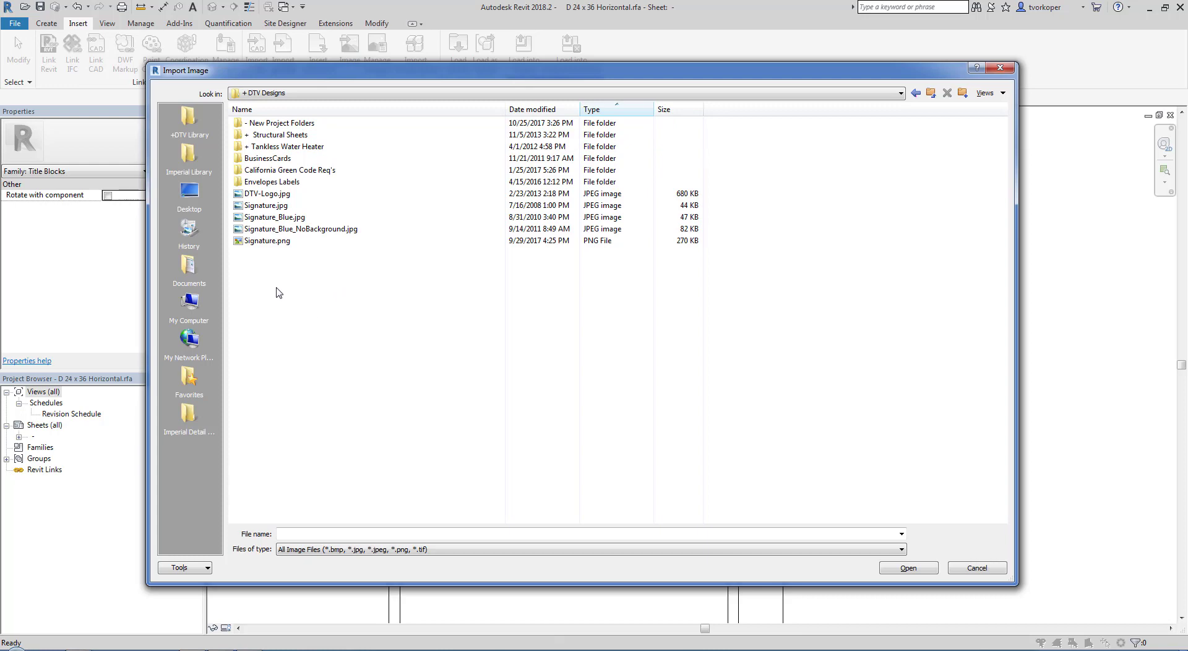
click(267, 194)
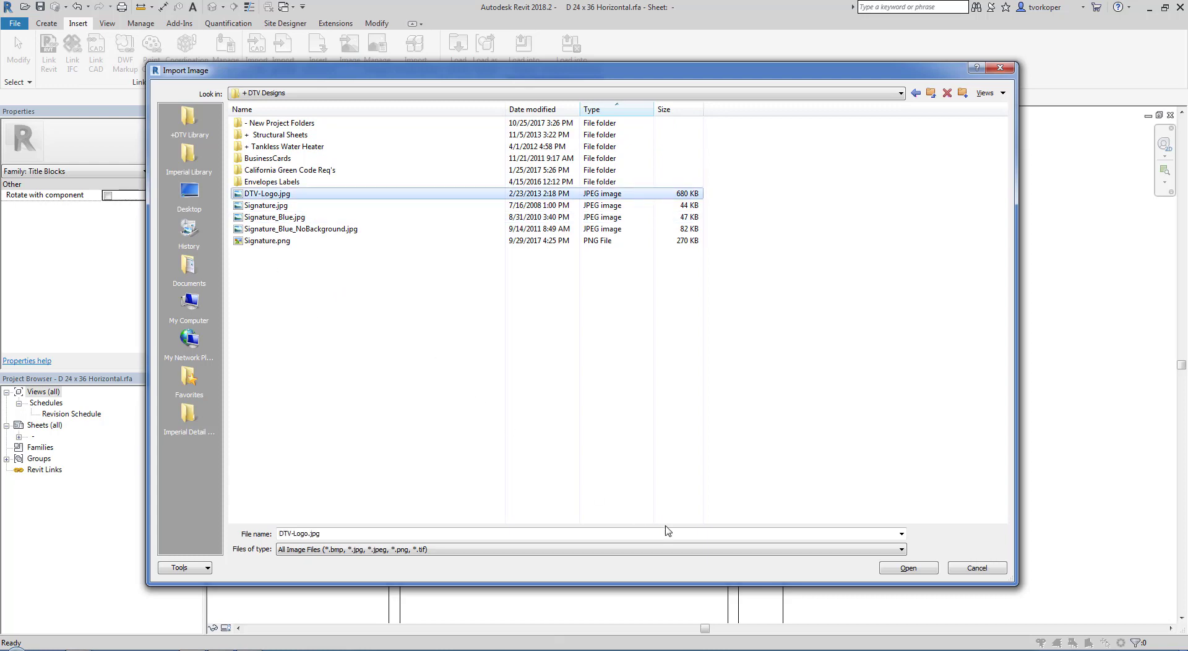
click(903, 569)
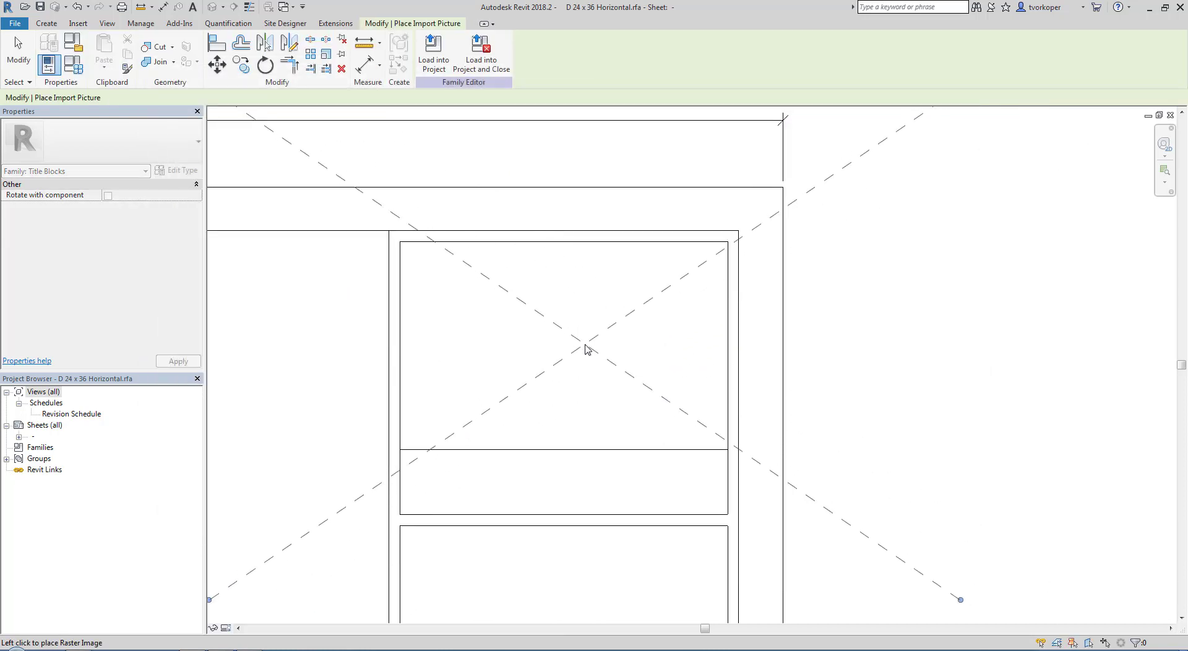
click(588, 350)
Shrink the logo proportionally to about 3.3" x 2.25" and fit it inside the uppermost title block box, above its lower strip.
scroll(588, 350, down, 5)
drag(562, 331, 416, 238)
scroll(608, 375, up, 3)
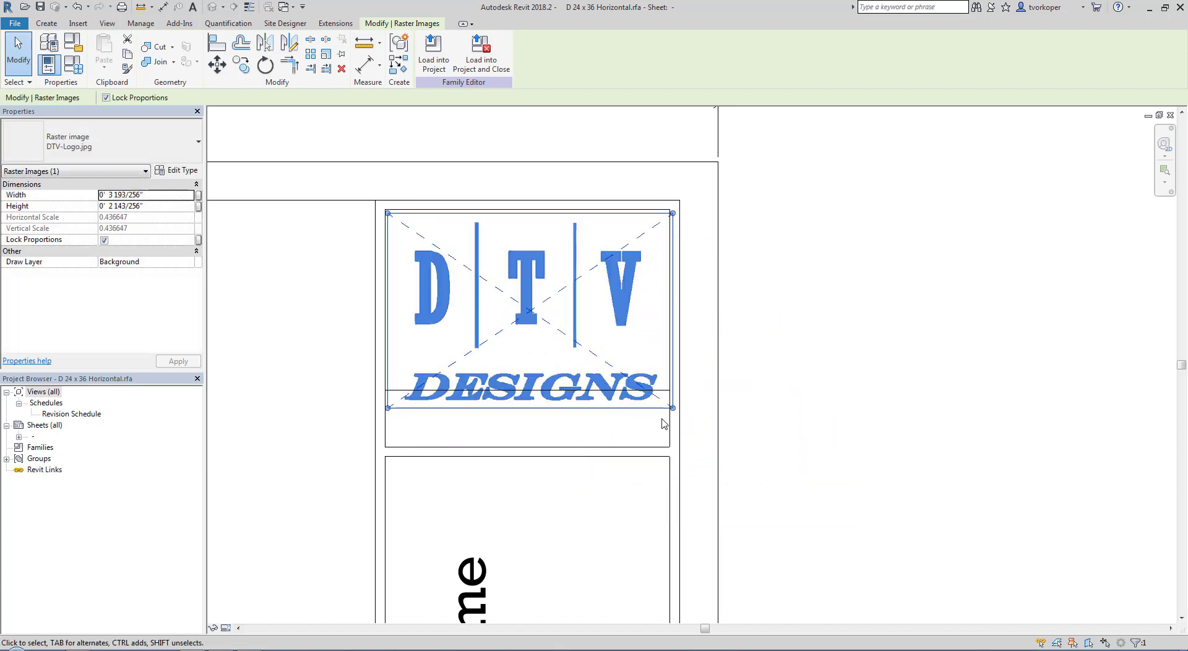
drag(672, 408, 651, 387)
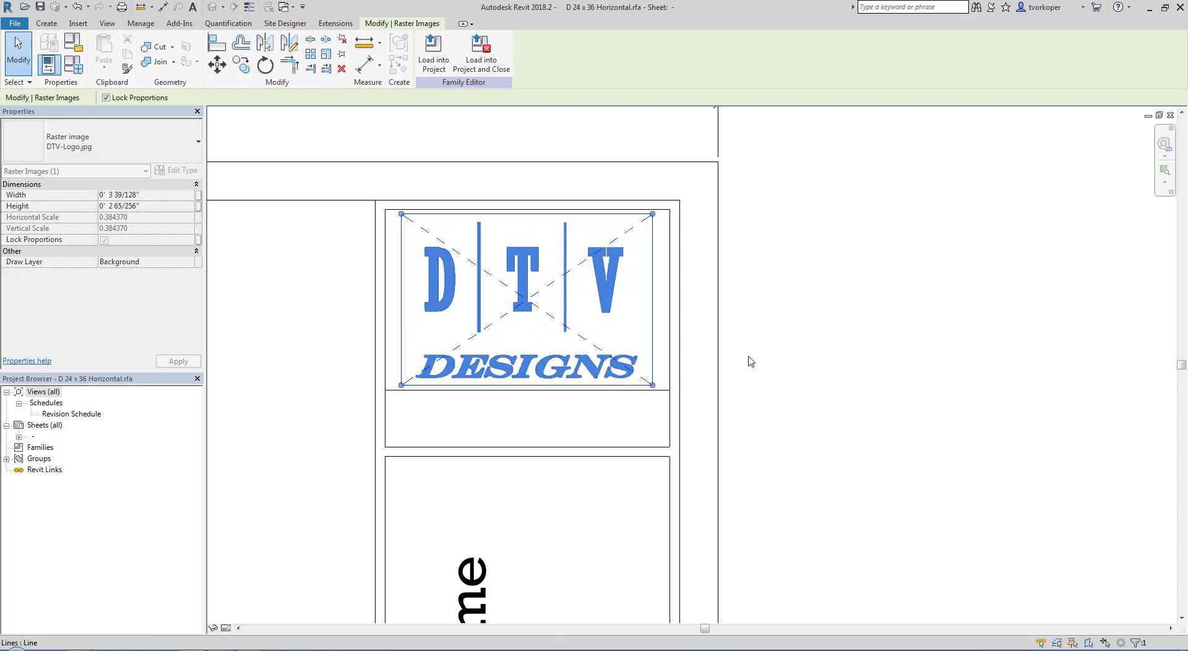
click(777, 377)
scroll(789, 390, down, 1)
scroll(789, 390, down, 1)
middle_drag(776, 451, 718, 366)
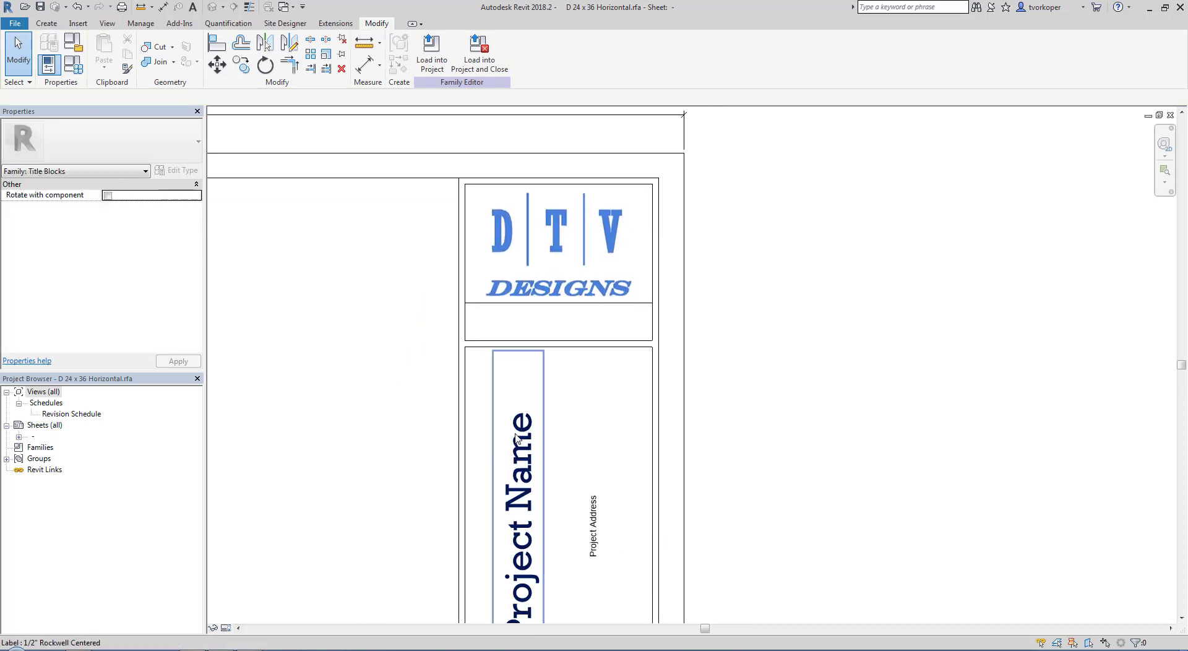
Add a text note of type 1/8 with the designer's full name in the narrow box below the logo.
scroll(520, 374, up, 4)
middle_drag(521, 308, 483, 489)
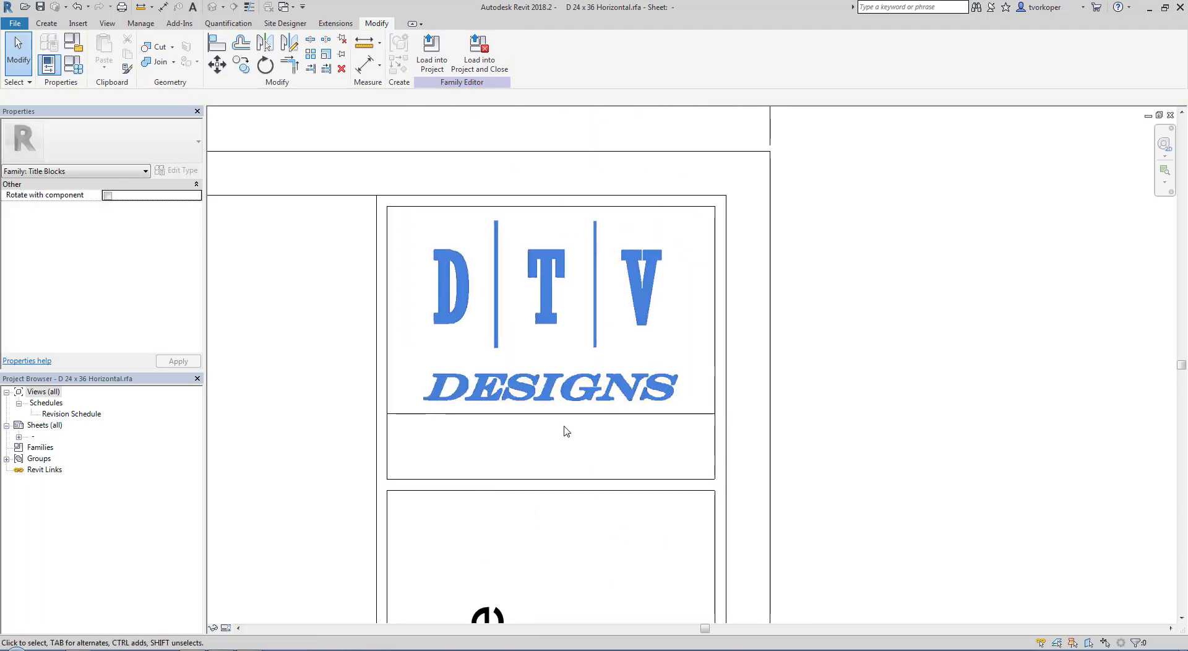
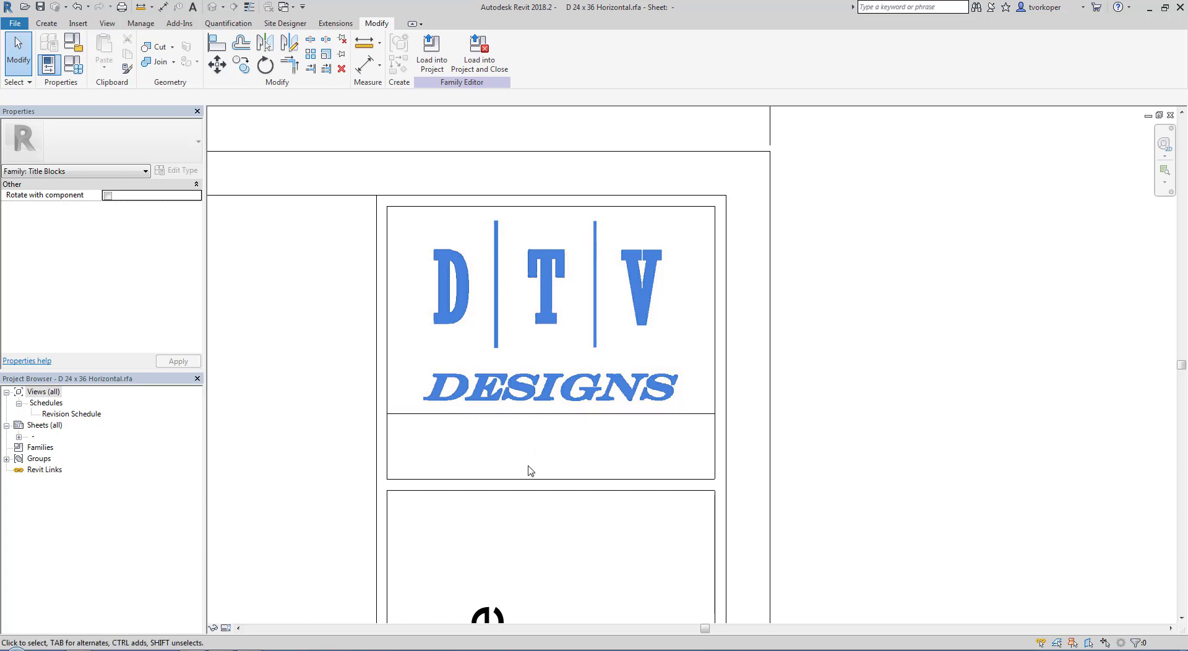
key(t)
key(x)
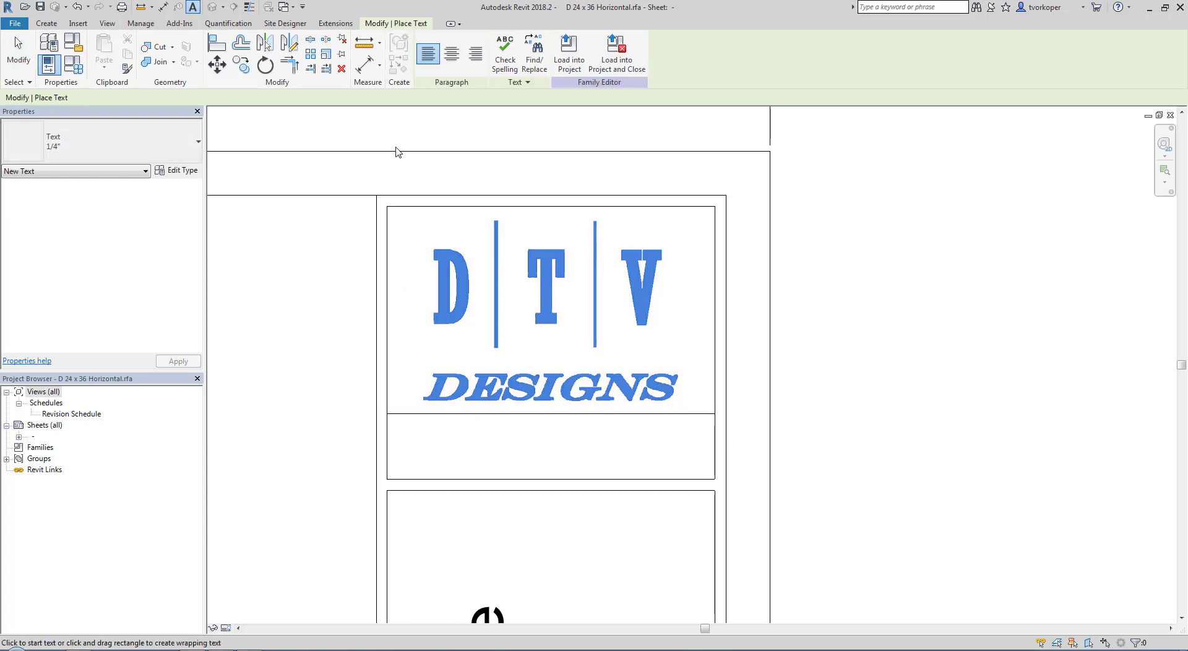
click(130, 155)
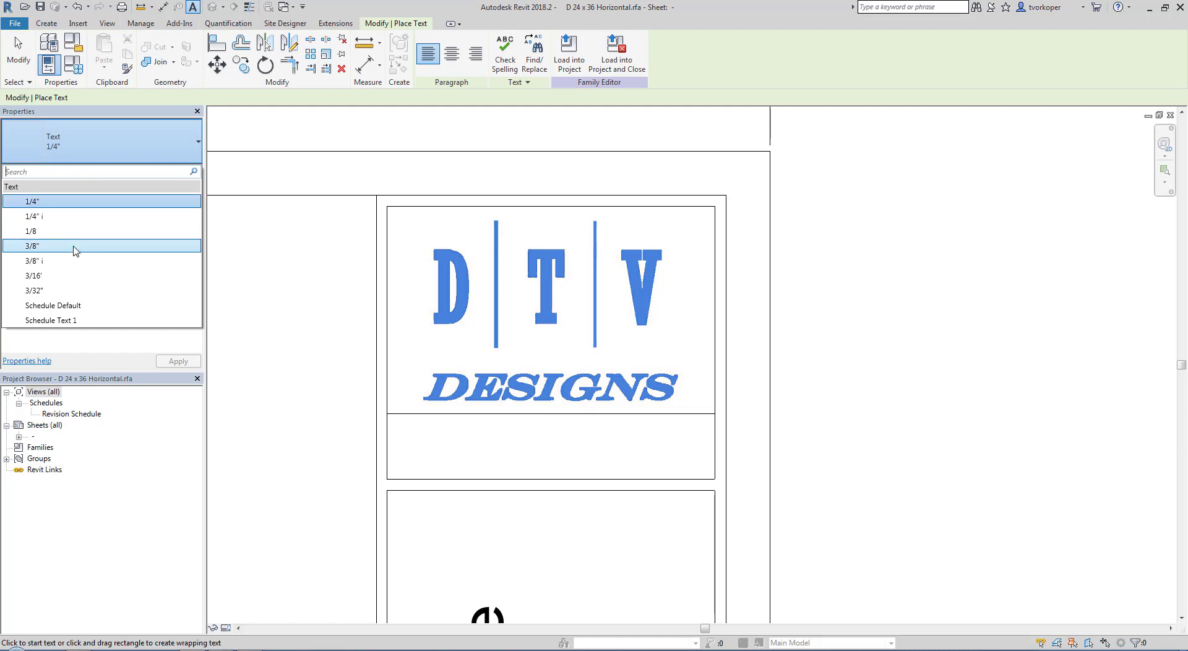
click(71, 231)
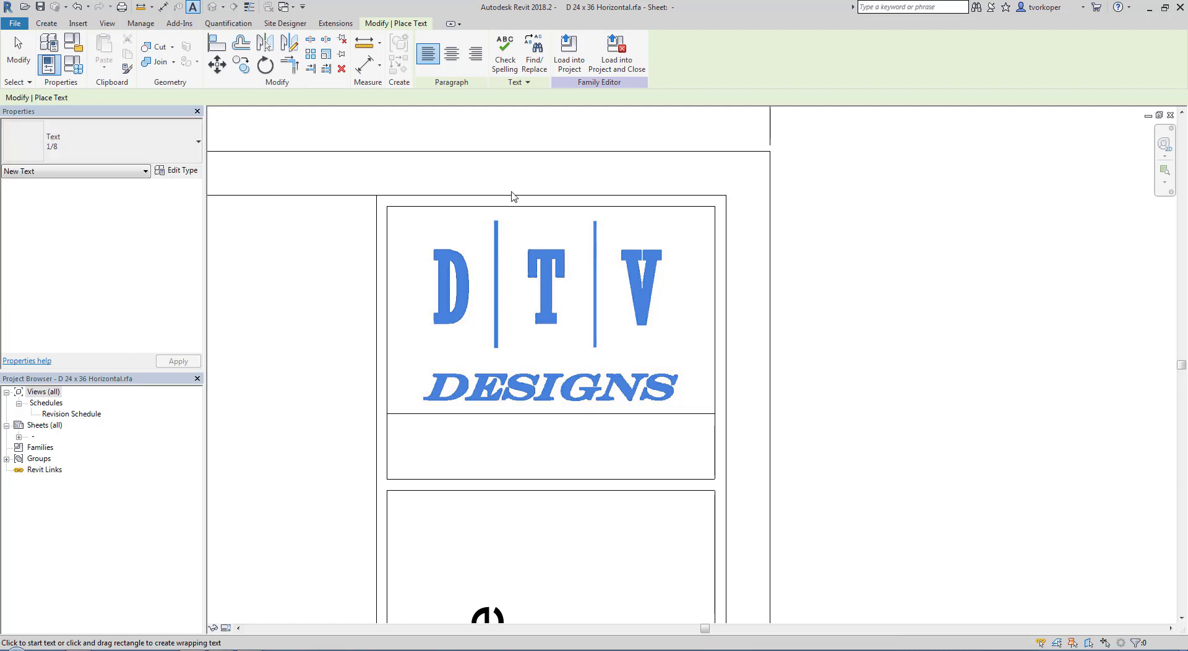
click(440, 431)
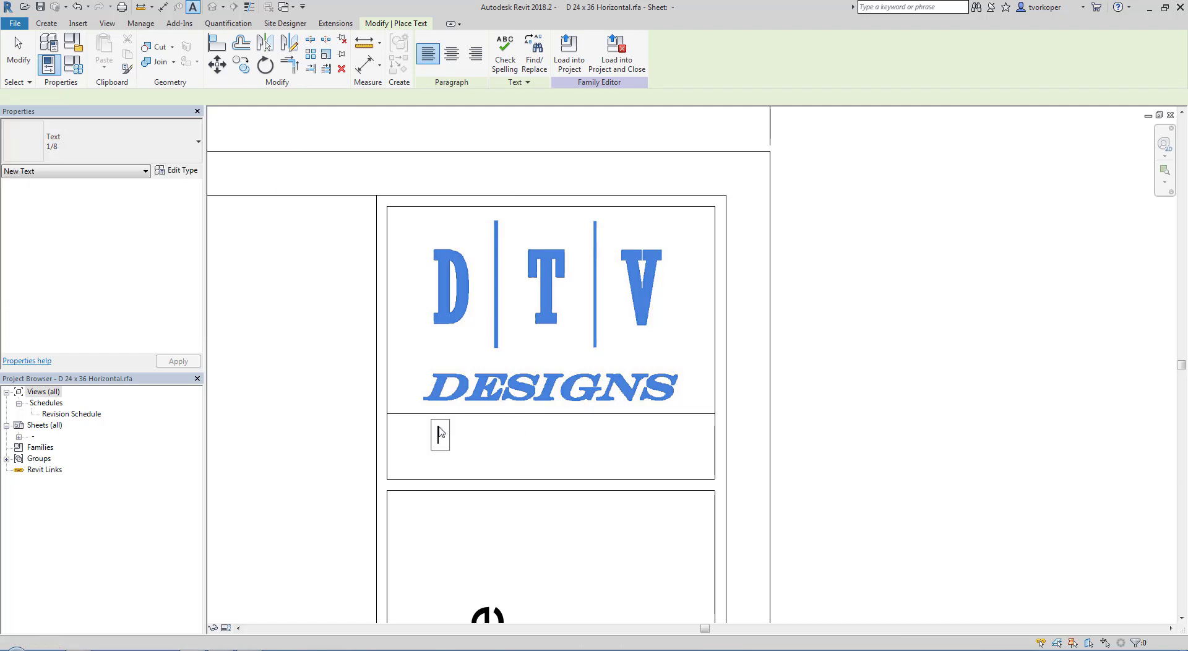
text(Tom Vorkoper)
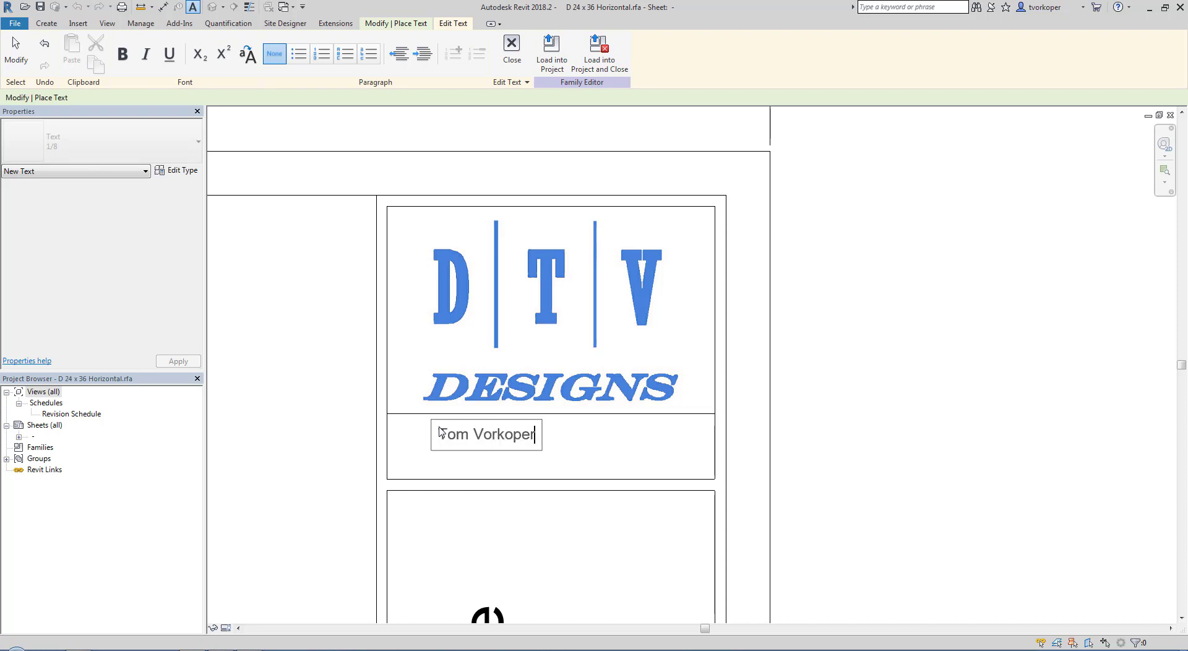
click(320, 355)
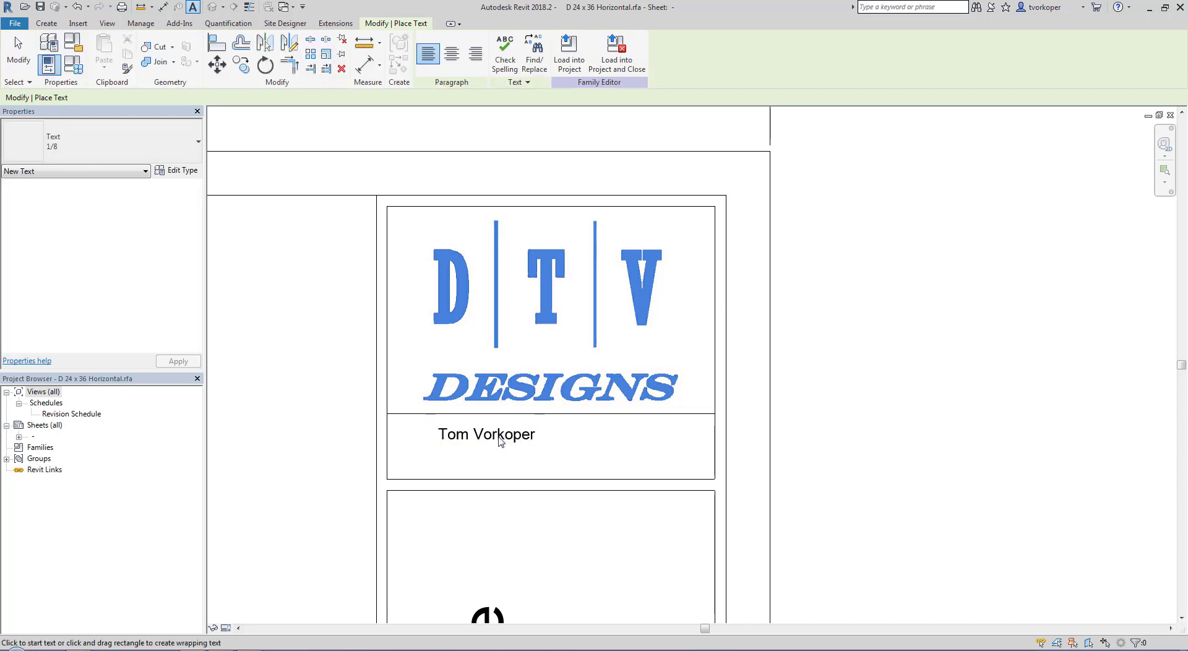
Add a second line reading "DESN 207, Revit" to the text note below the logo.
click(523, 441)
click(524, 440)
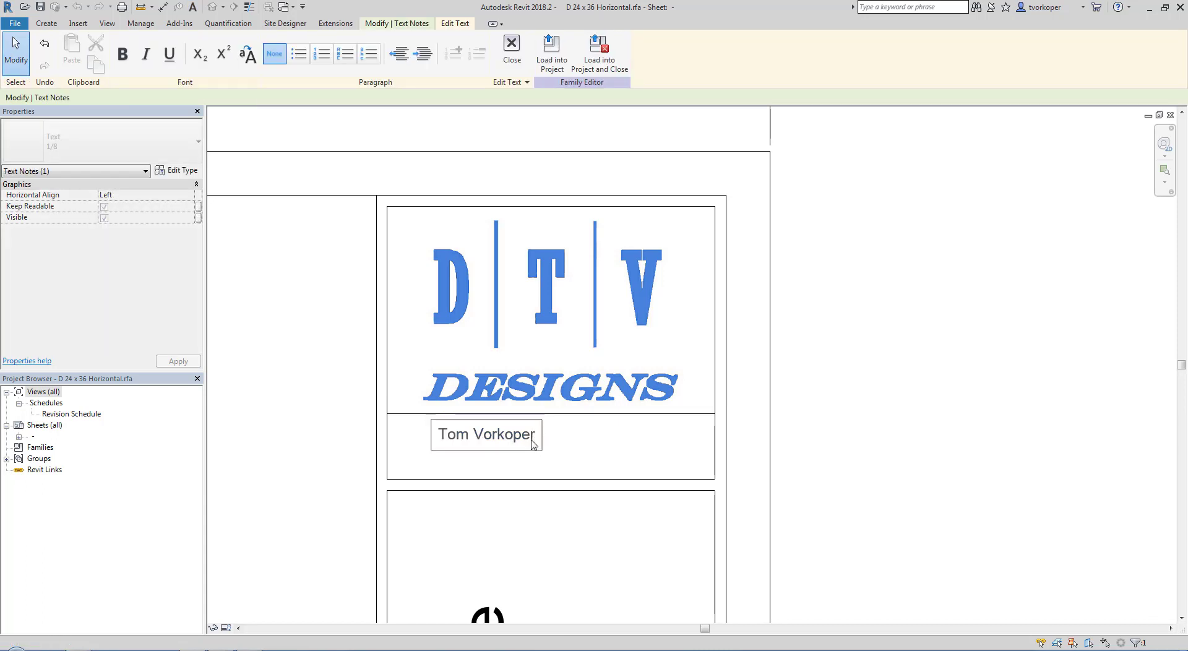
key(Return)
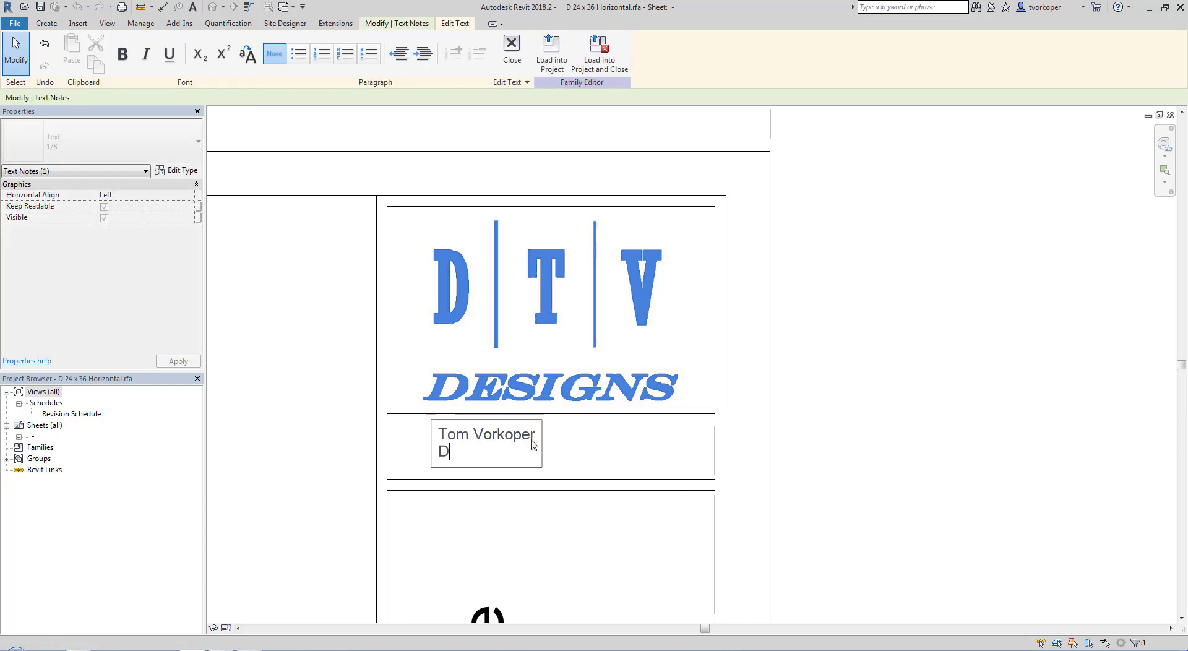
text(DESN 207, REvit)
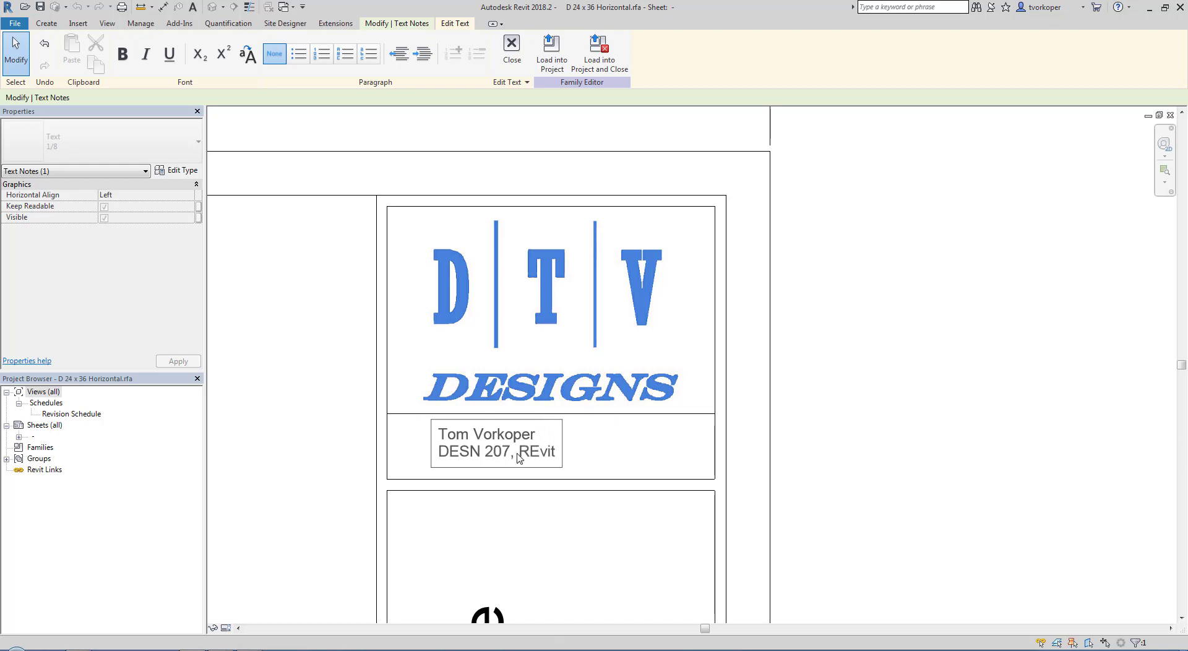
key(BackSpace)
key(BackSpace)
key(BackSpace)
key(BackSpace)
text(evit)
click(280, 420)
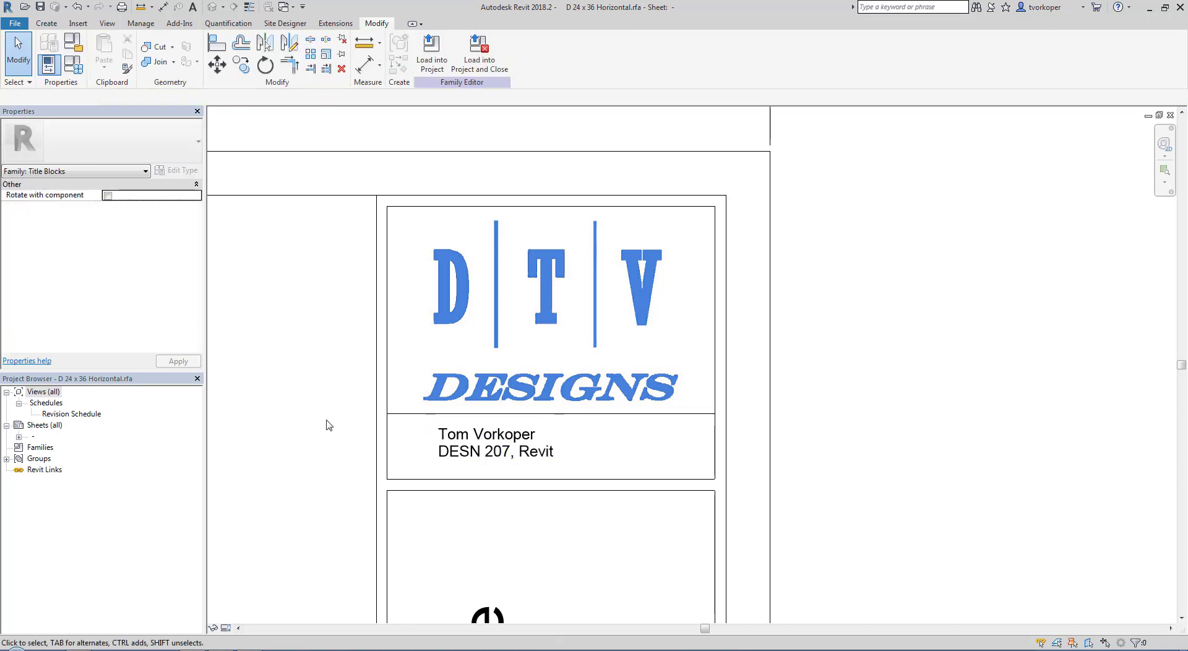
Append ", Assoc. Prof." to the first line of the text note and center the note in its box below the logo.
click(437, 427)
drag(437, 426, 475, 427)
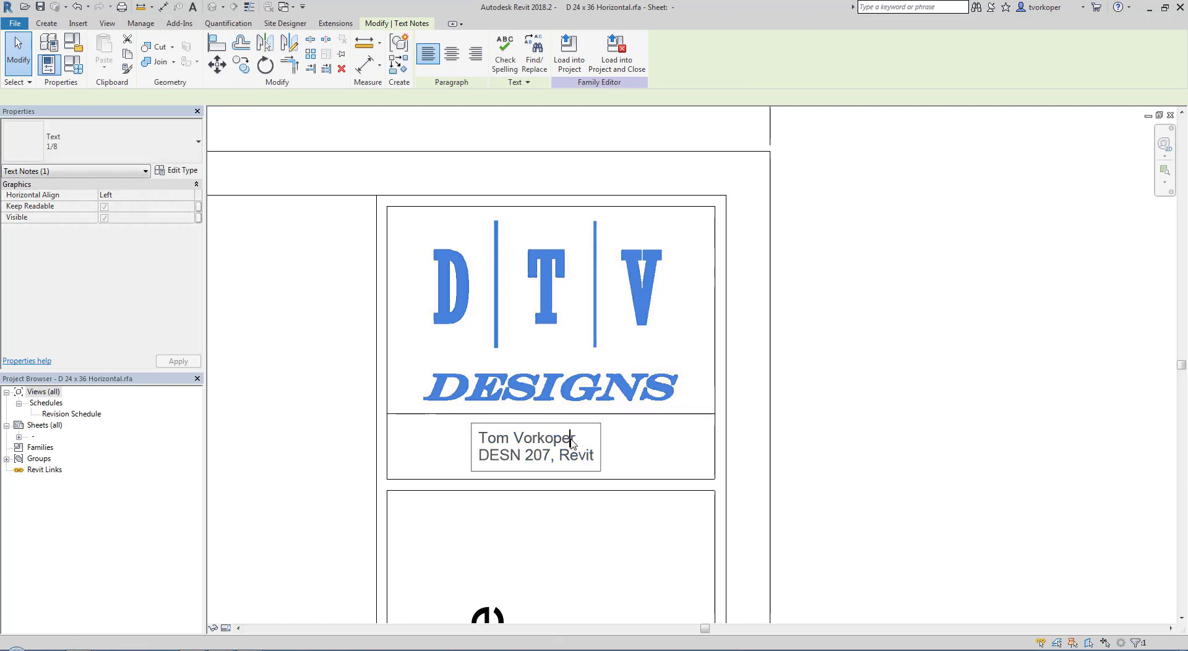
click(575, 437)
text(As)
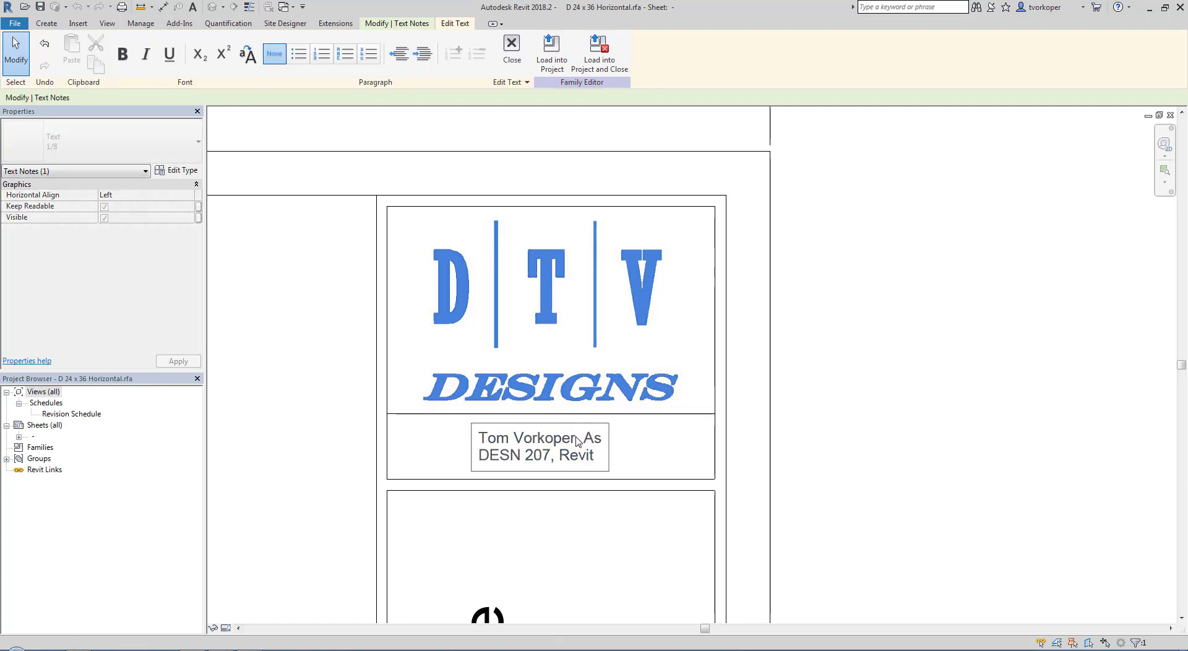
text(soc. Prof.)
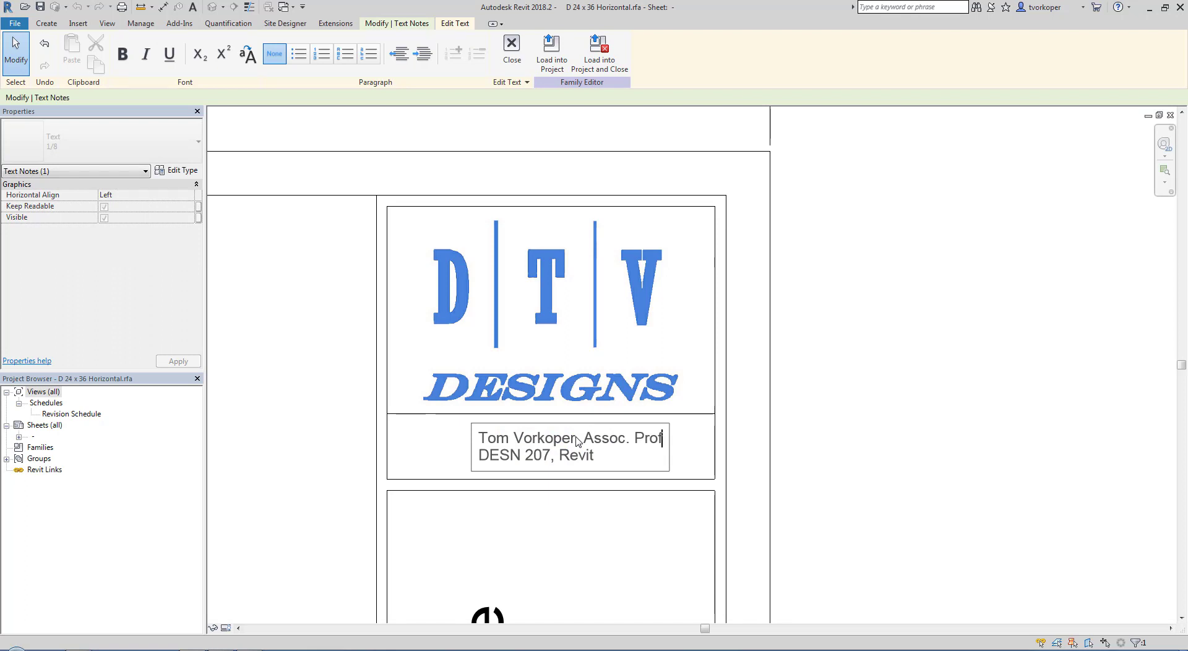
click(867, 419)
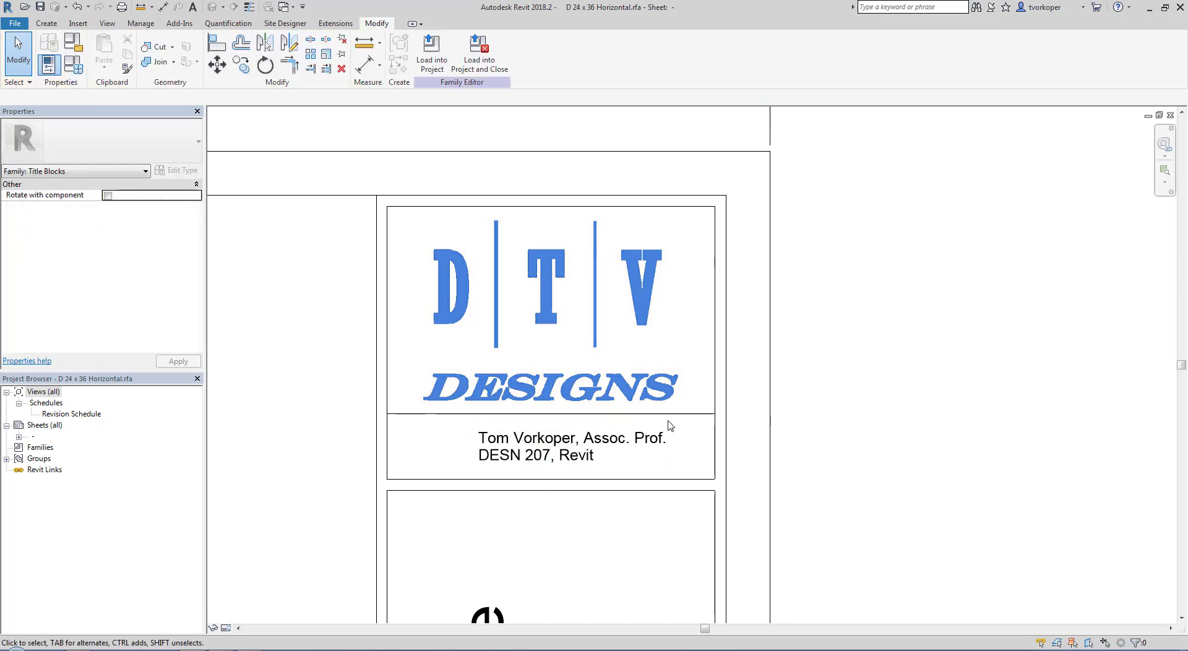
drag(470, 426, 459, 426)
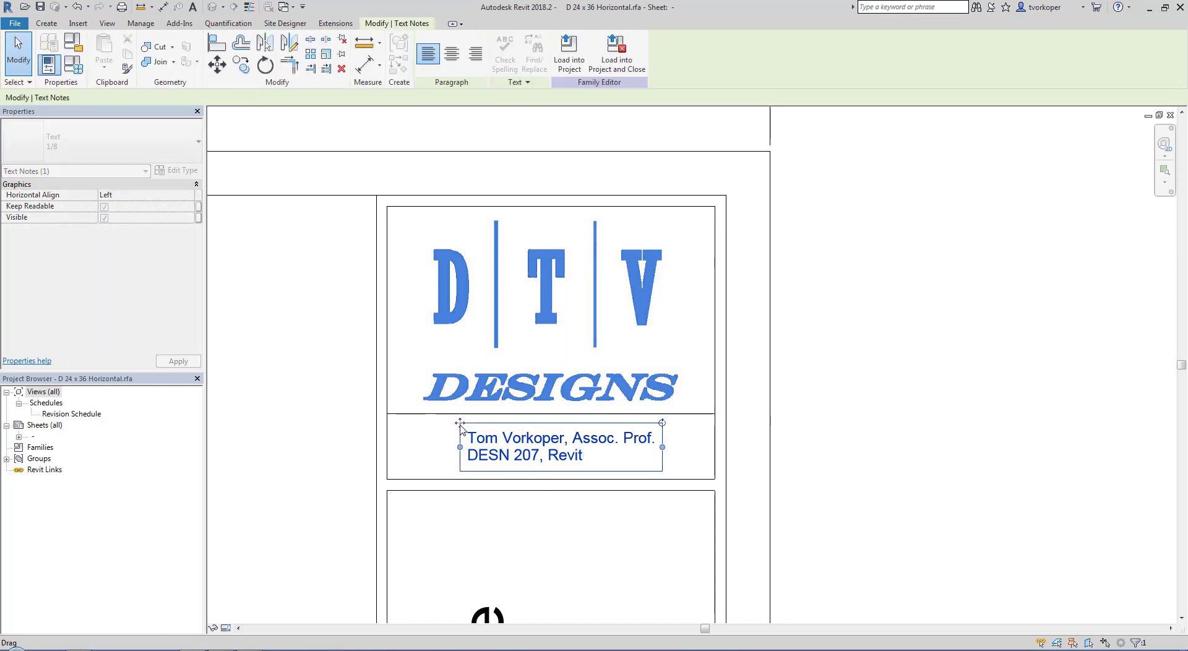
key(Escape)
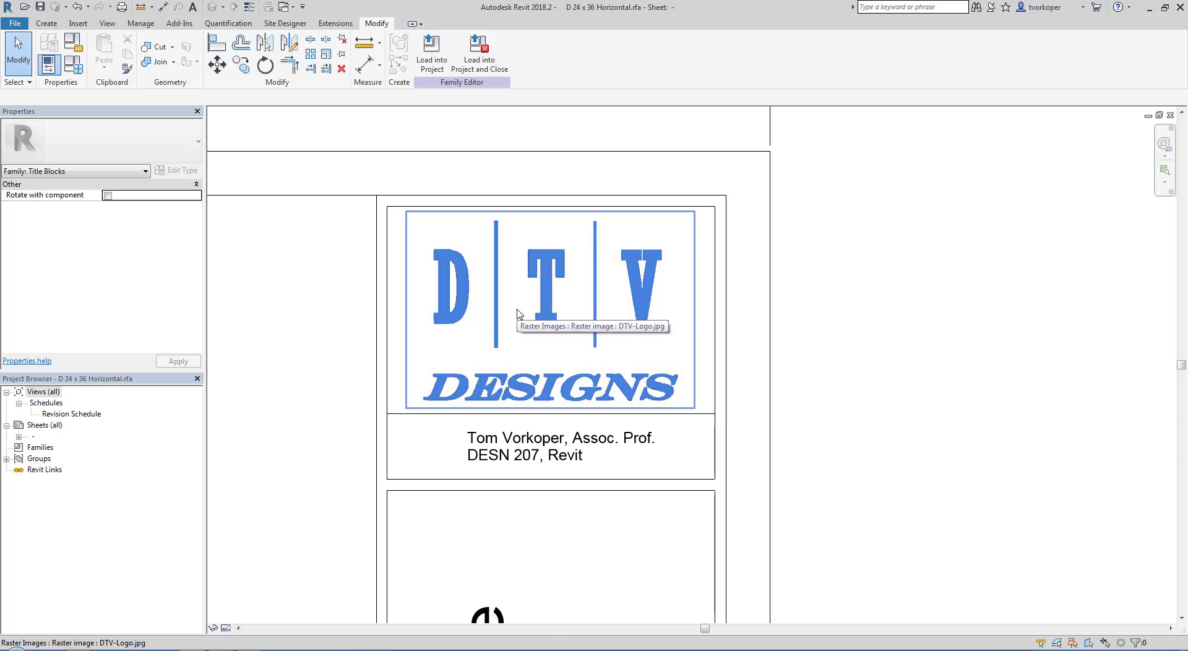
Review the title block strip, the full sheet layout and the overall width dimension above the sheet.
middle_click(435, 318)
middle_click(435, 318)
scroll(1056, 322, up, 5)
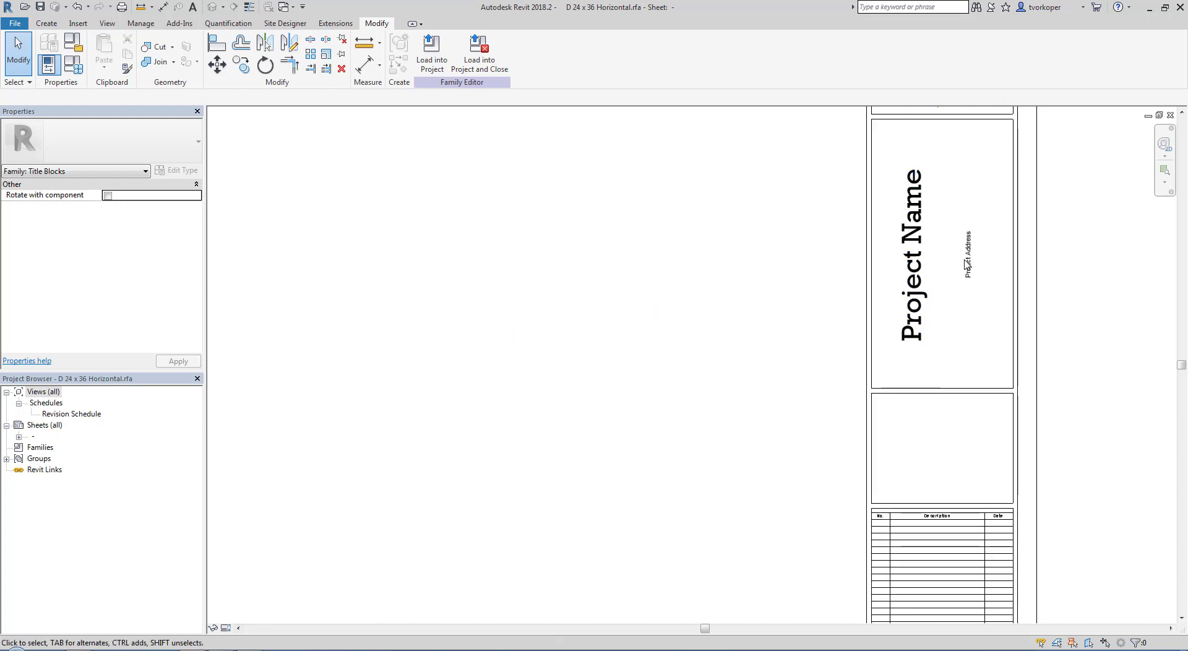
scroll(700, 424, down, 4)
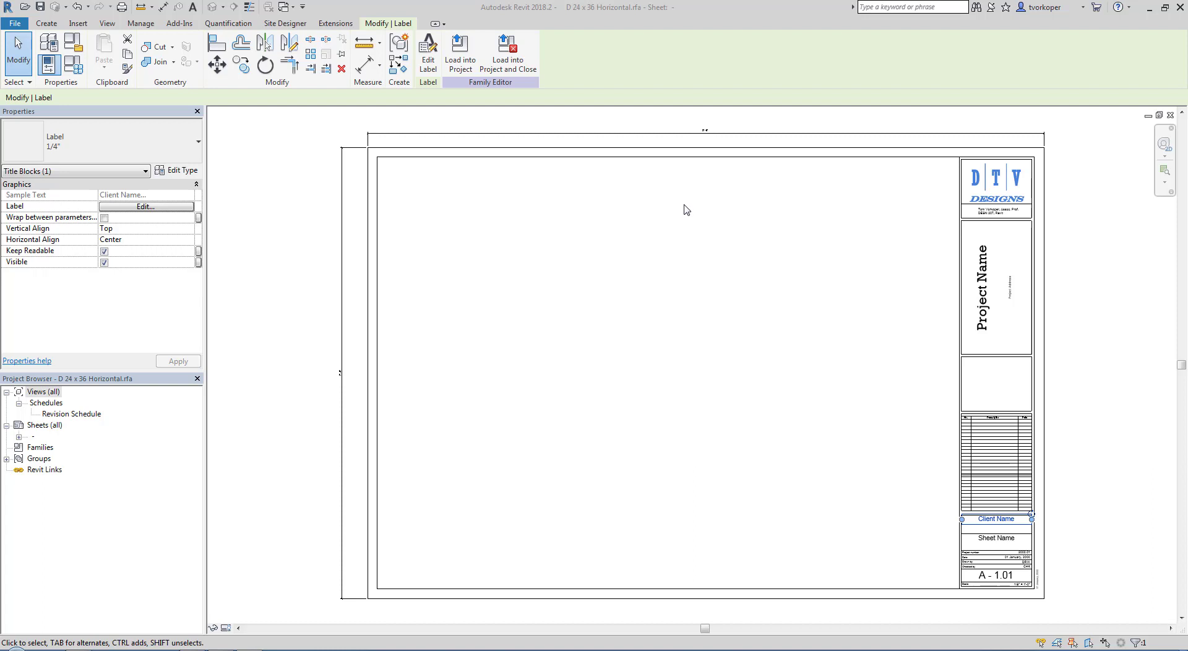
middle_drag(697, 289, 692, 340)
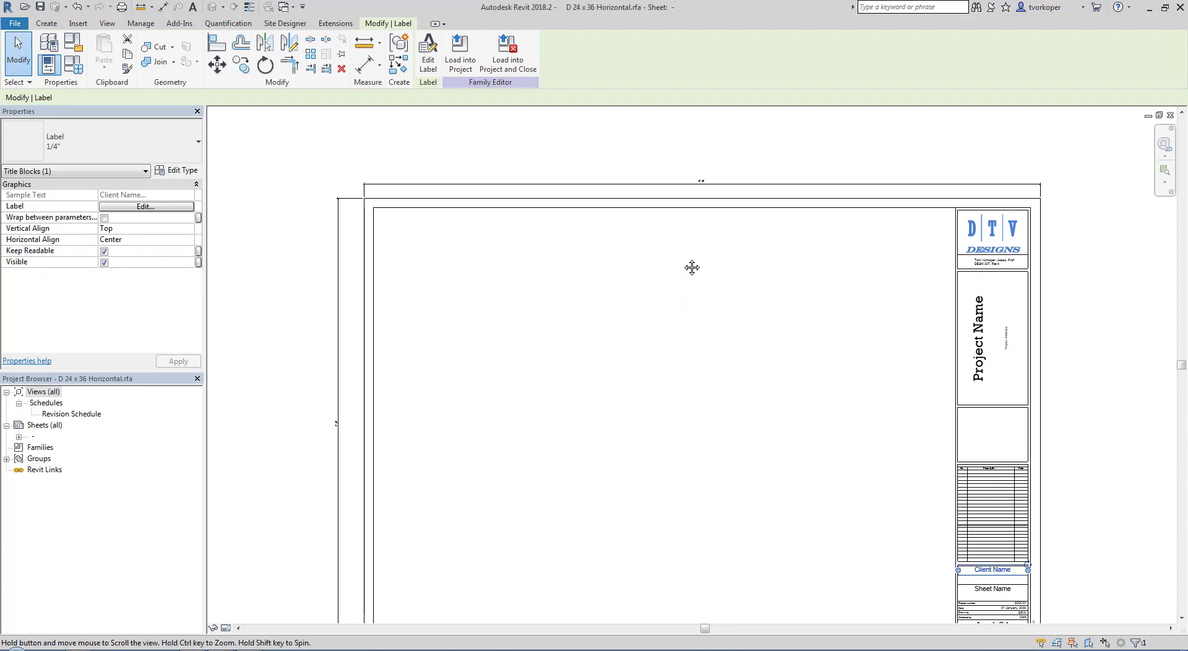
click(578, 241)
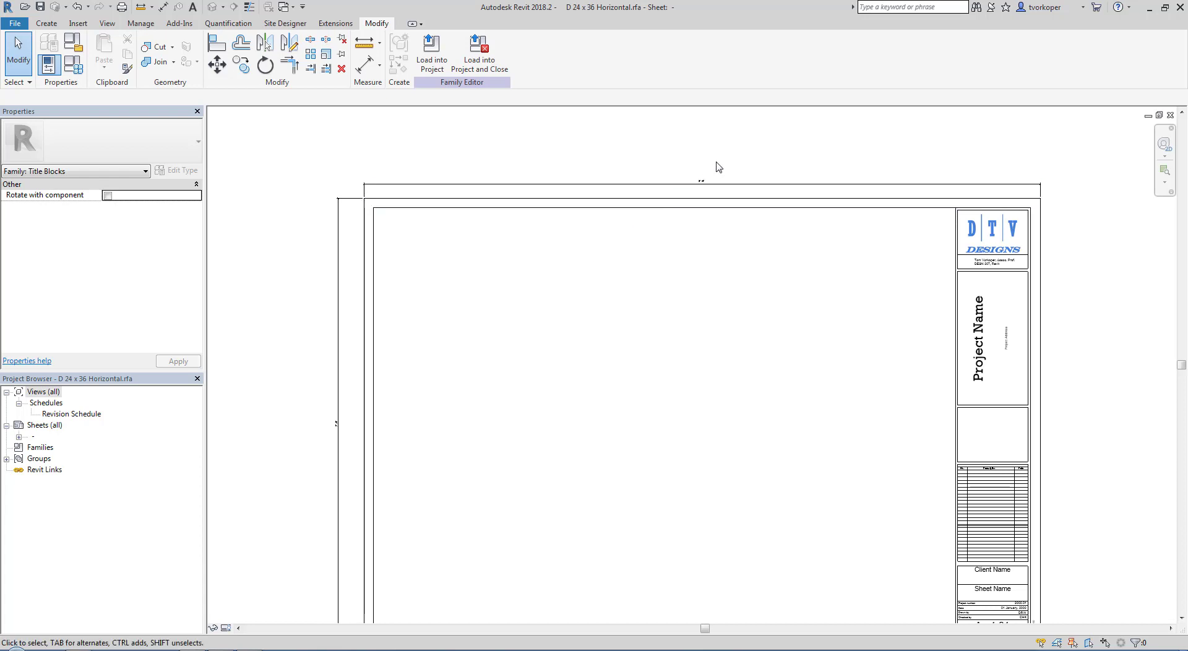
scroll(716, 165, up, 4)
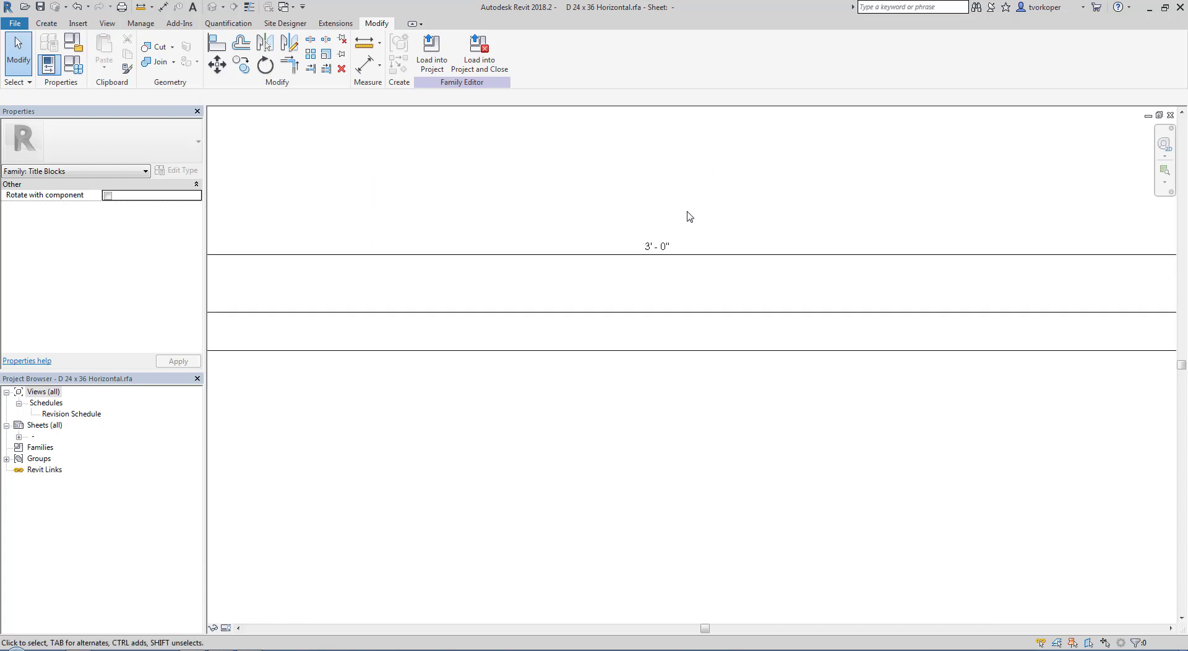
Delete the overall width dimension above the sheet border.
scroll(690, 216, up, 1)
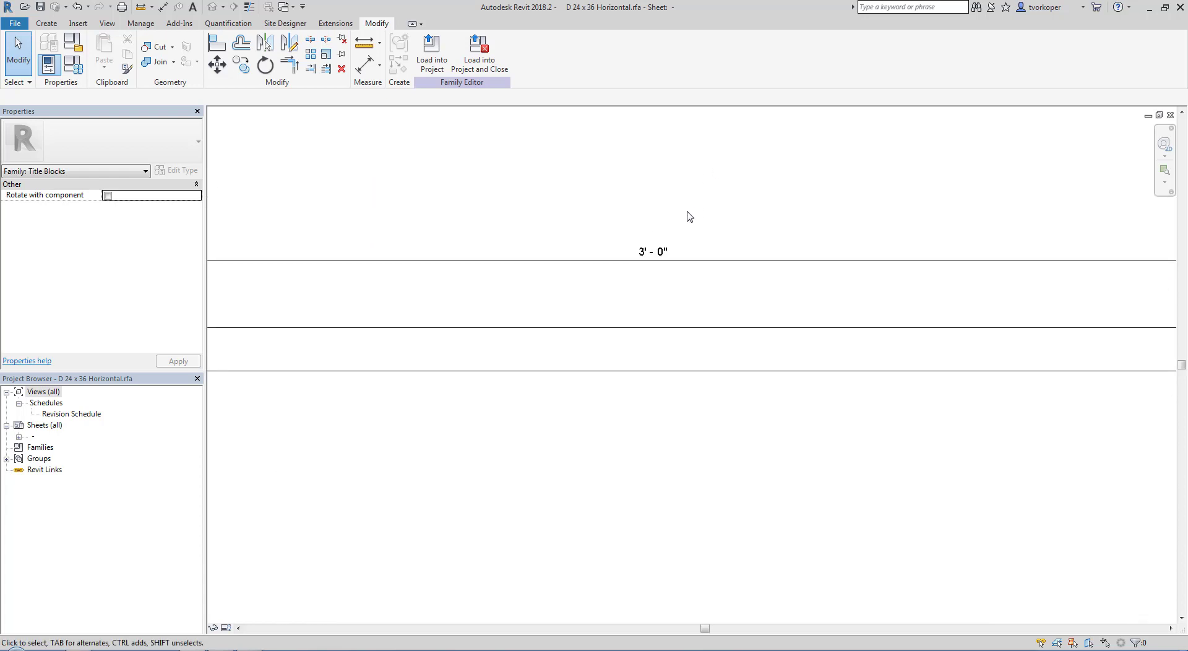
key(ctrl+shift+d)
drag(559, 1, 606, 13)
key(Escape)
click(659, 262)
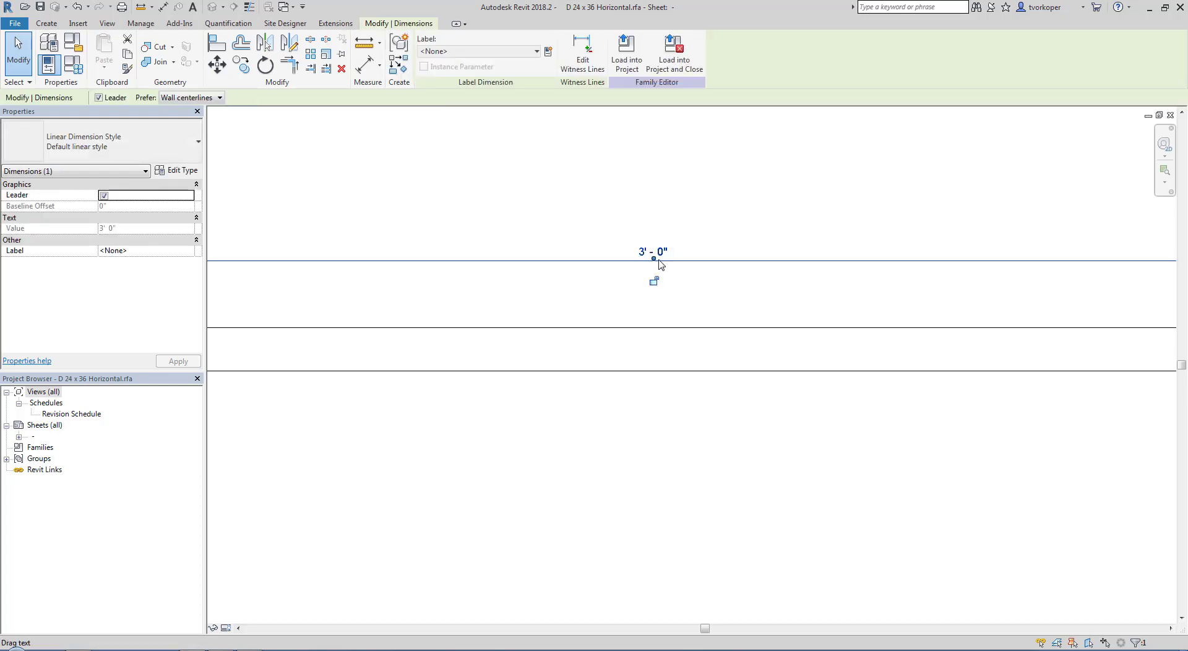
key(Escape)
scroll(660, 263, down, 5)
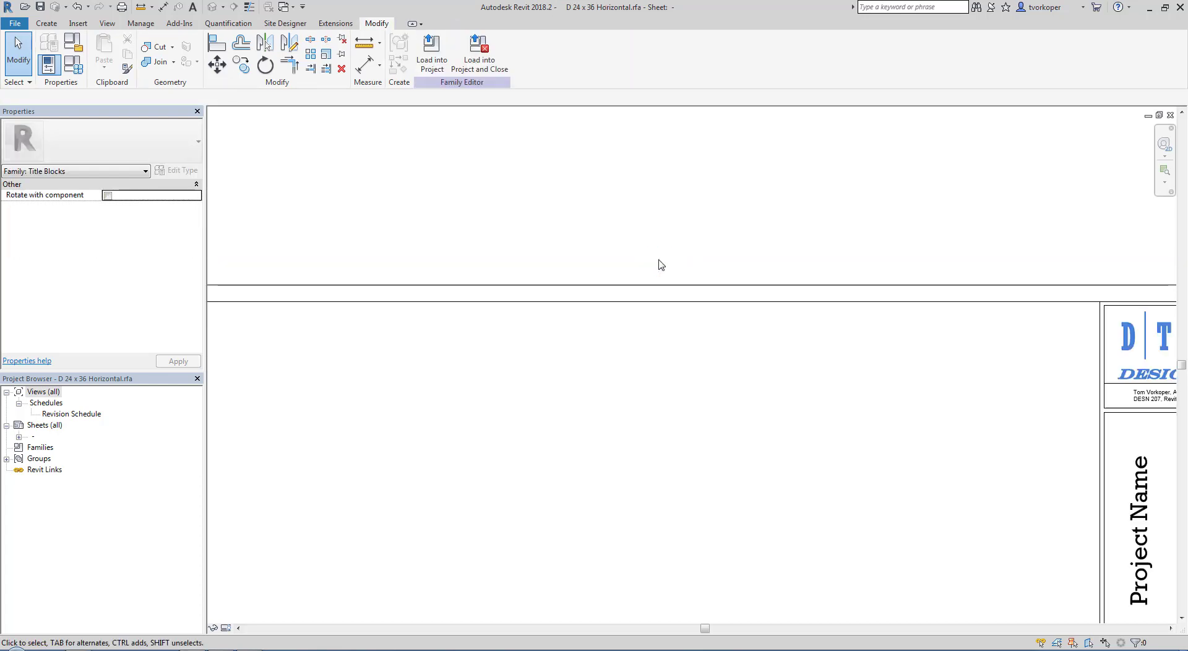
Delete the overall height dimension beside the sheet's outer border.
middle_drag(579, 381, 611, 324)
scroll(496, 316, up, 6)
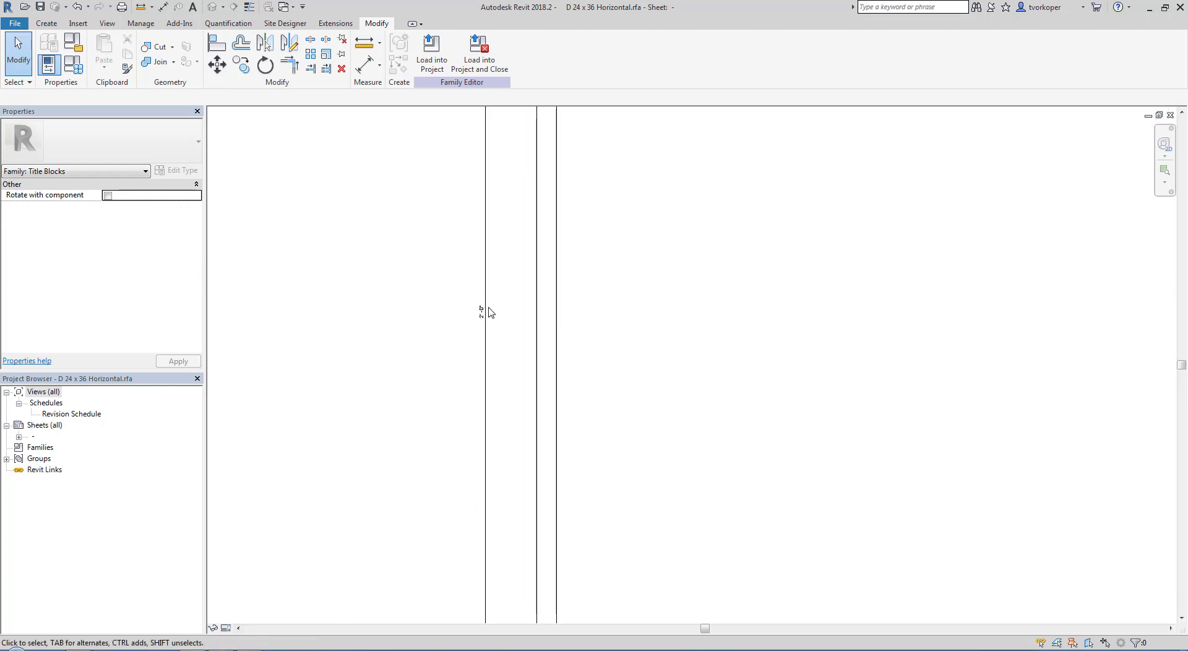
scroll(501, 402, down, 3)
middle_drag(519, 439, 503, 395)
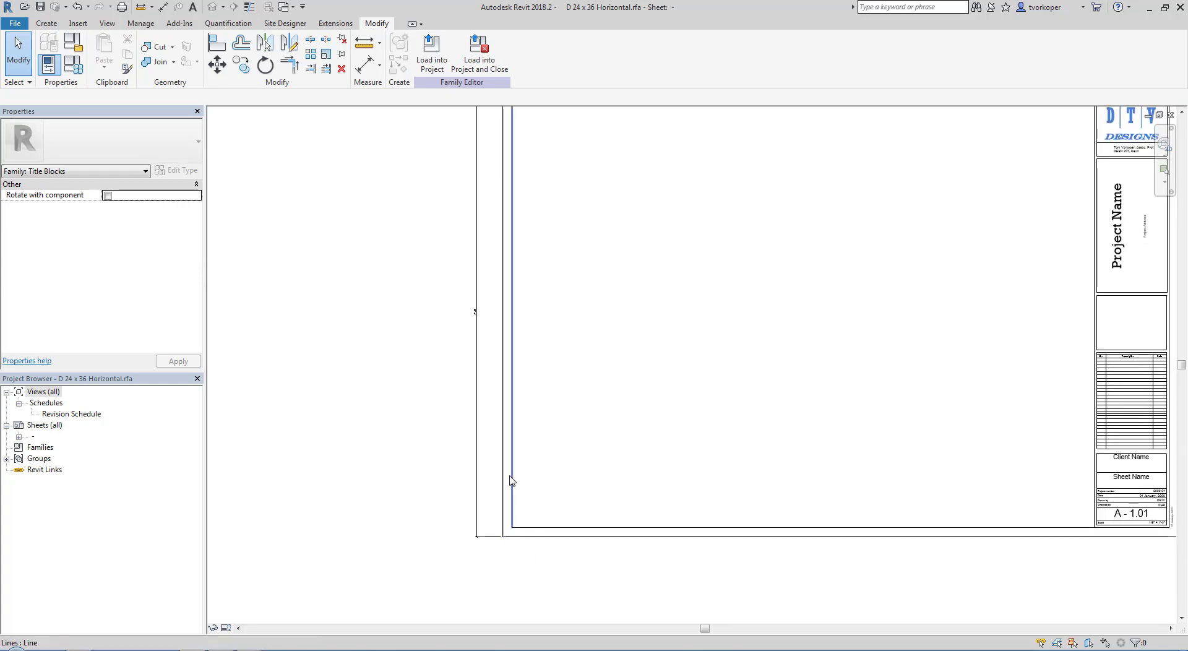
middle_drag(541, 250, 519, 393)
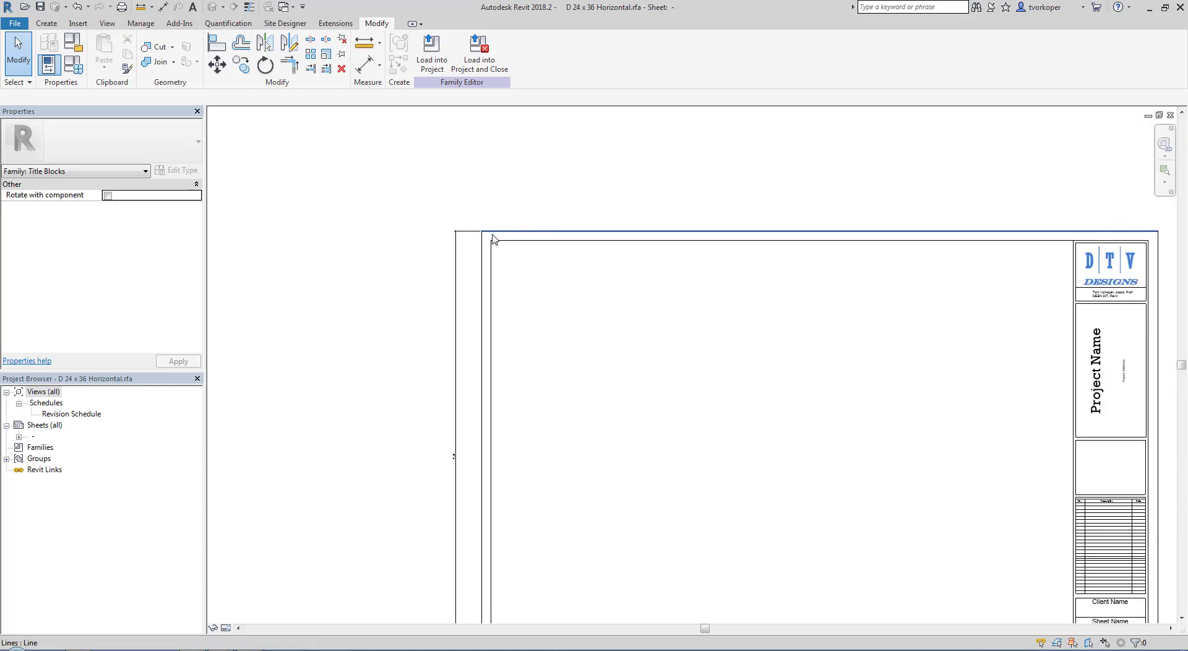
click(457, 263)
key(Delete)
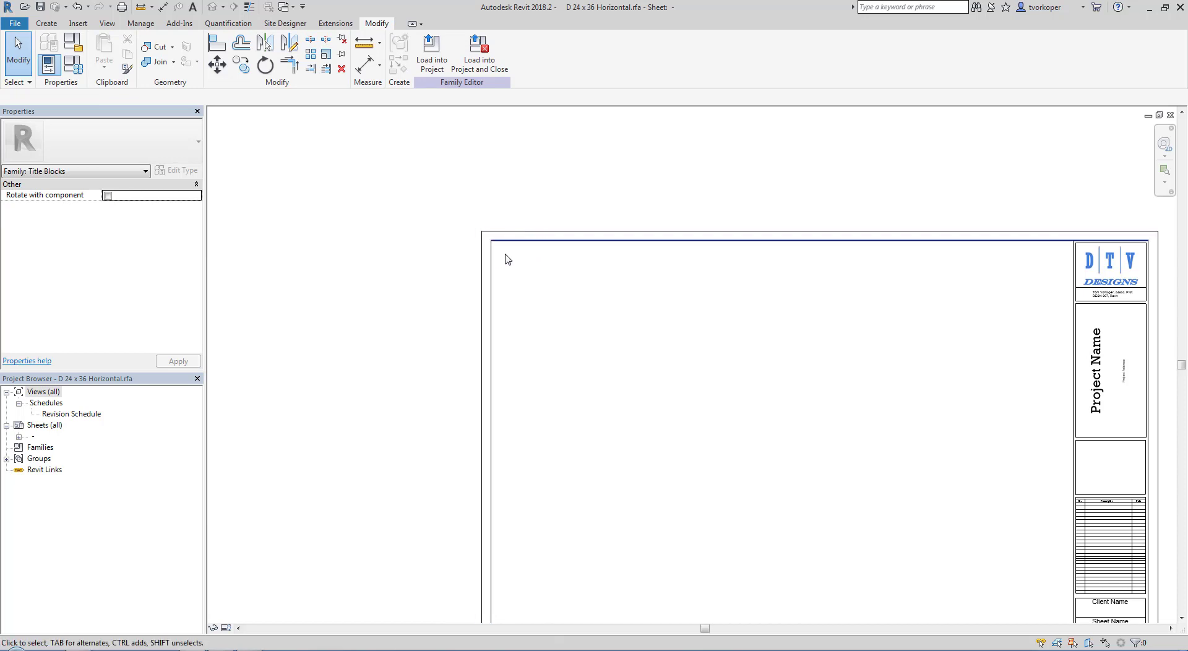
Tile the title block family and the project floor plan side by side, fitting the full contents in both views.
middle_drag(540, 273, 455, 256)
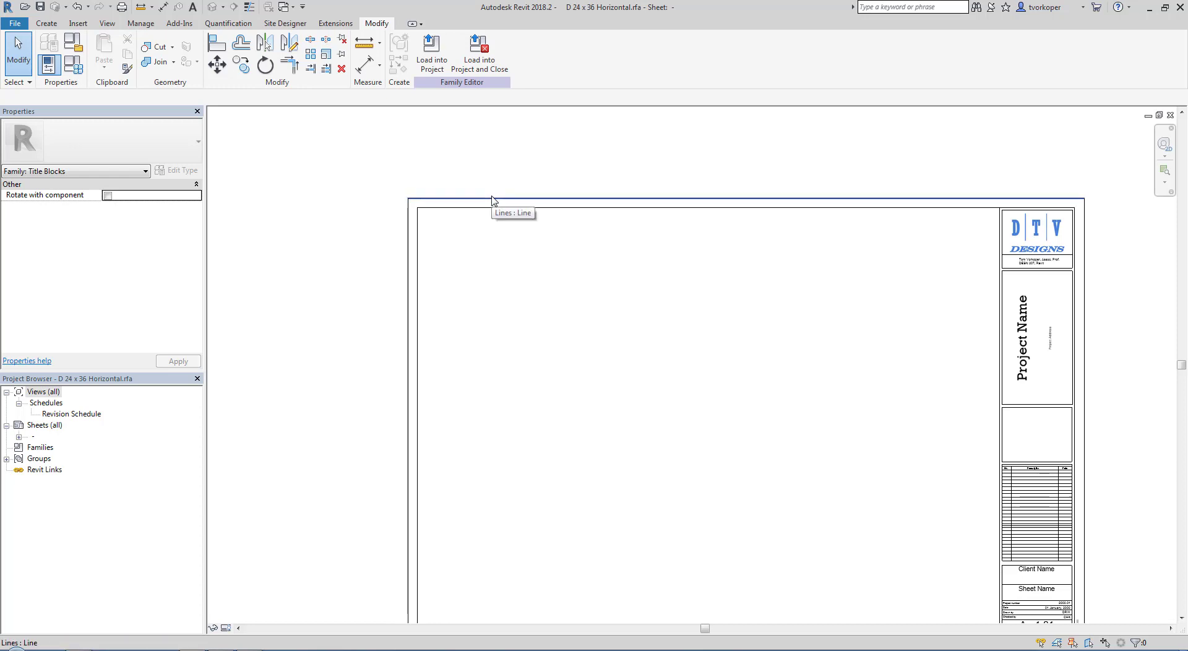
key(z)
key(e)
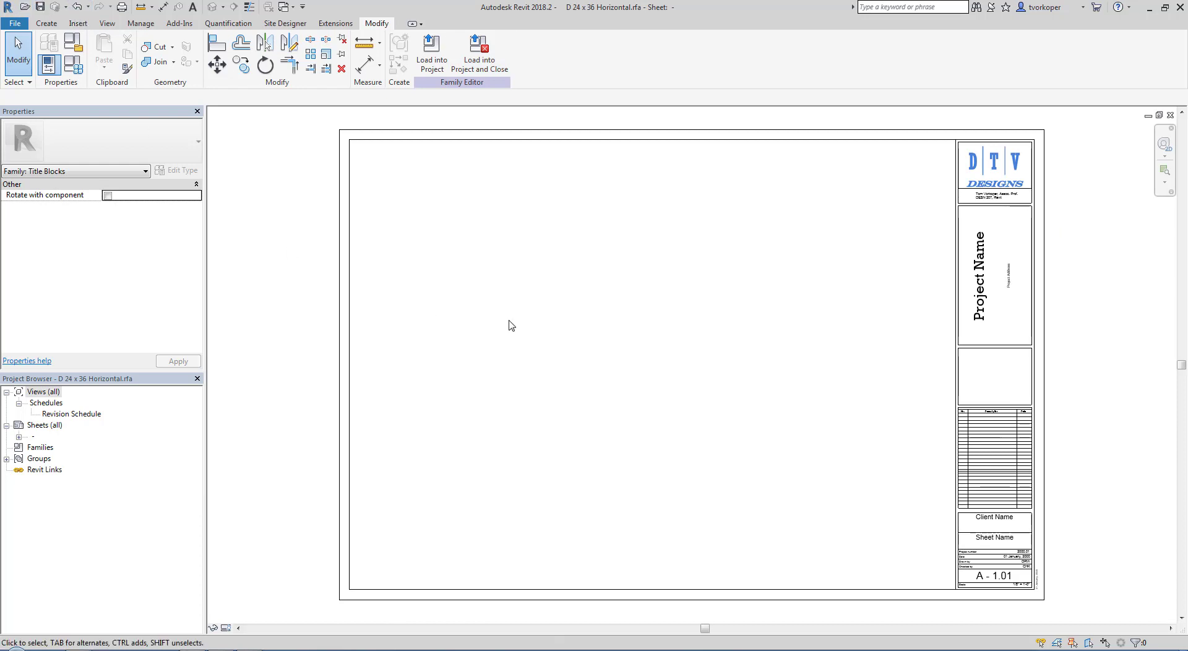
key(w)
key(t)
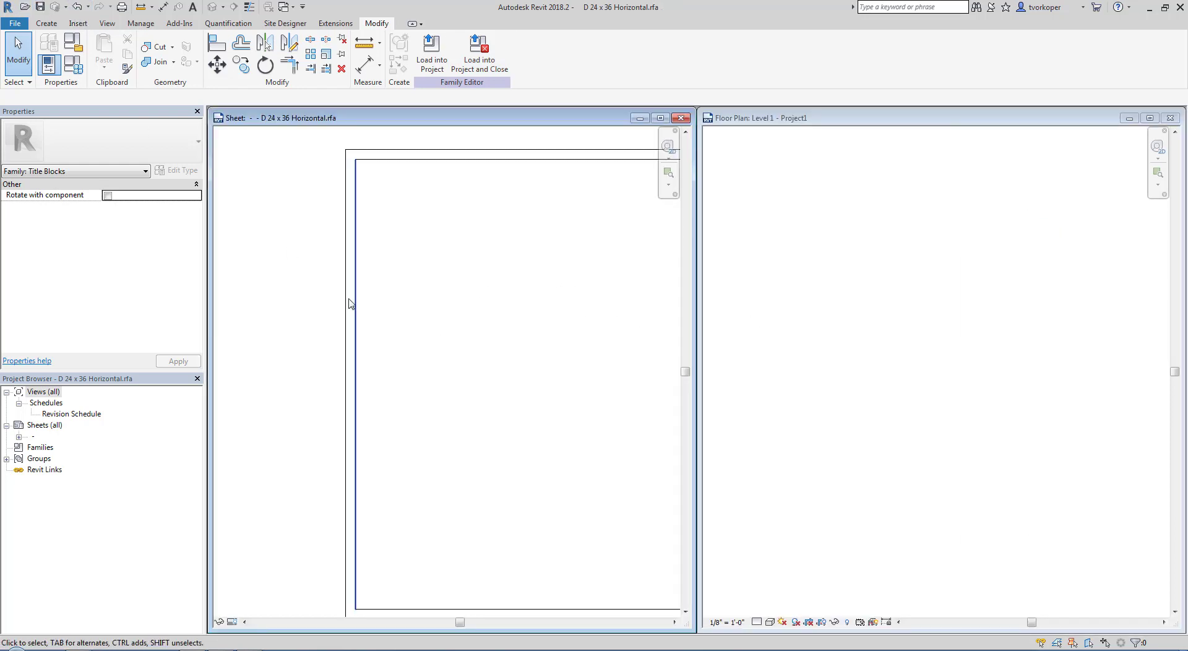
key(z)
key(a)
Start a new sheet in Project1, dismissing the save reminder without saving.
click(796, 339)
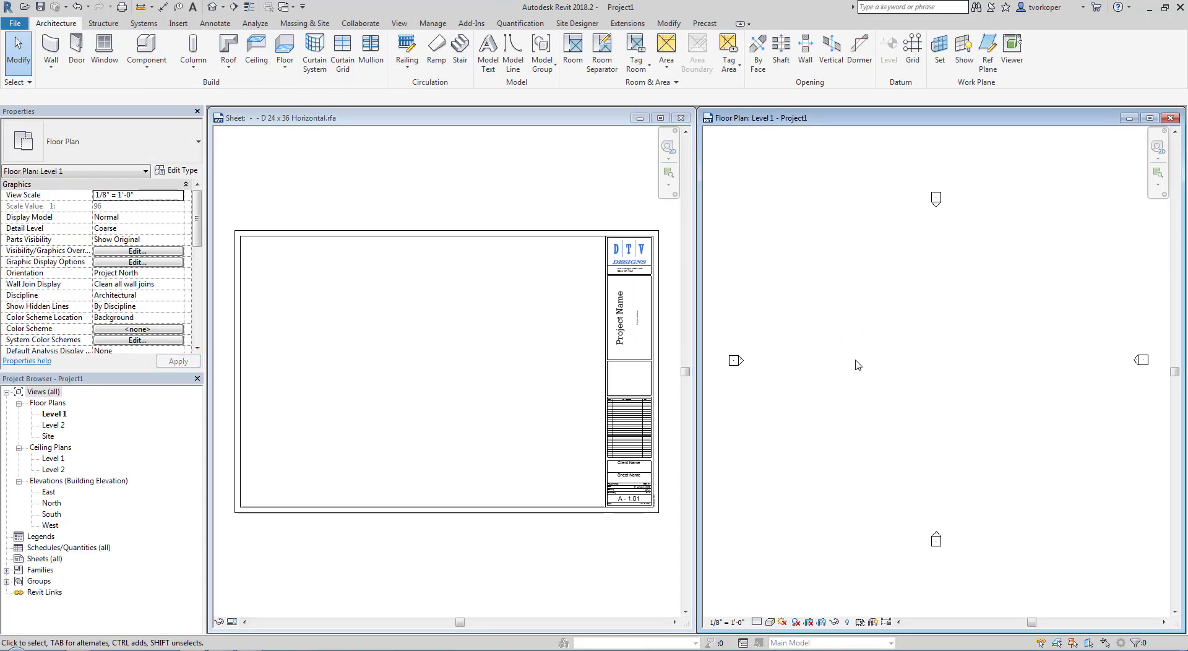
right_click(38, 558)
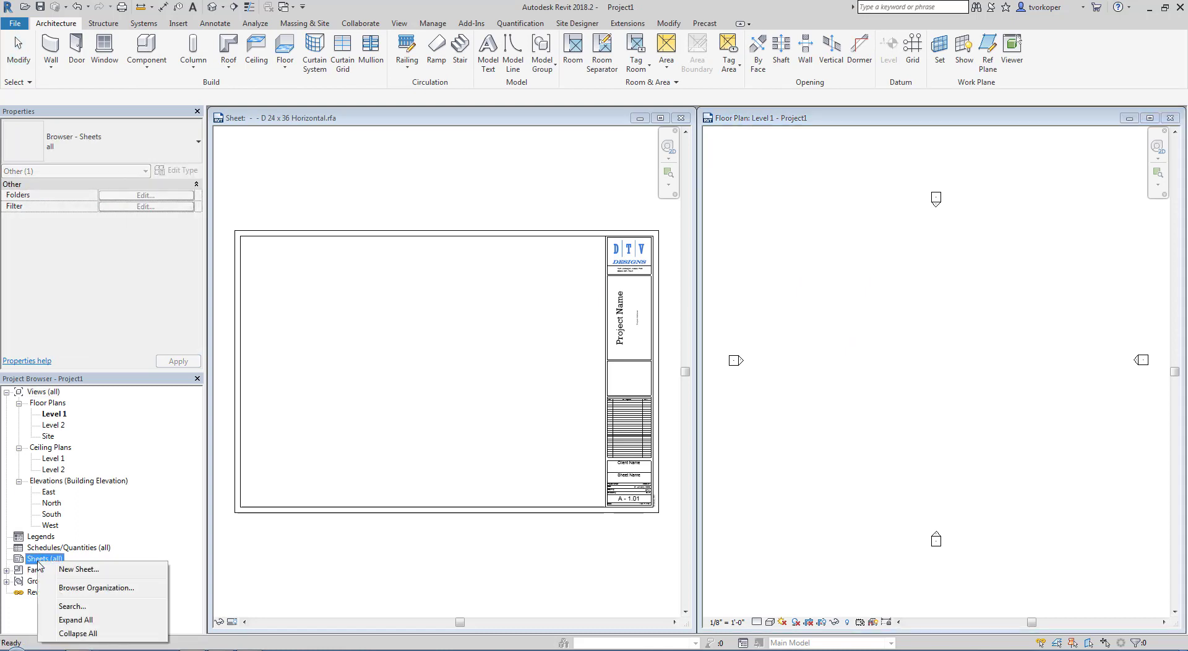
drag(9, 372, 183, 583)
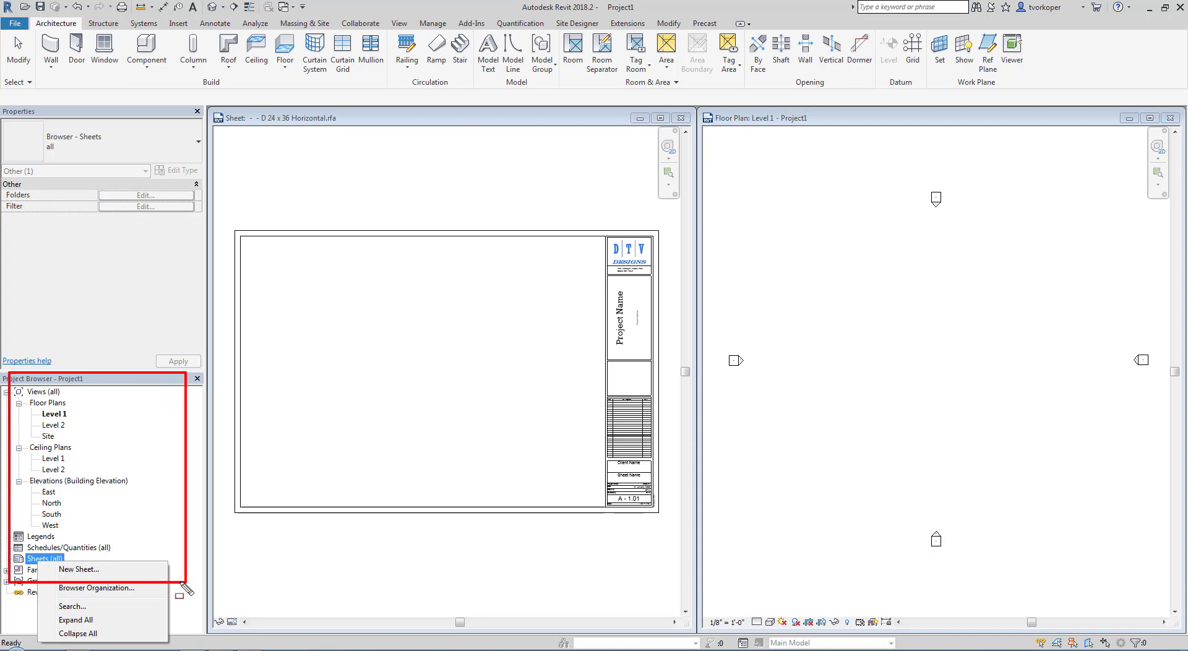
key(Escape)
right_click(44, 563)
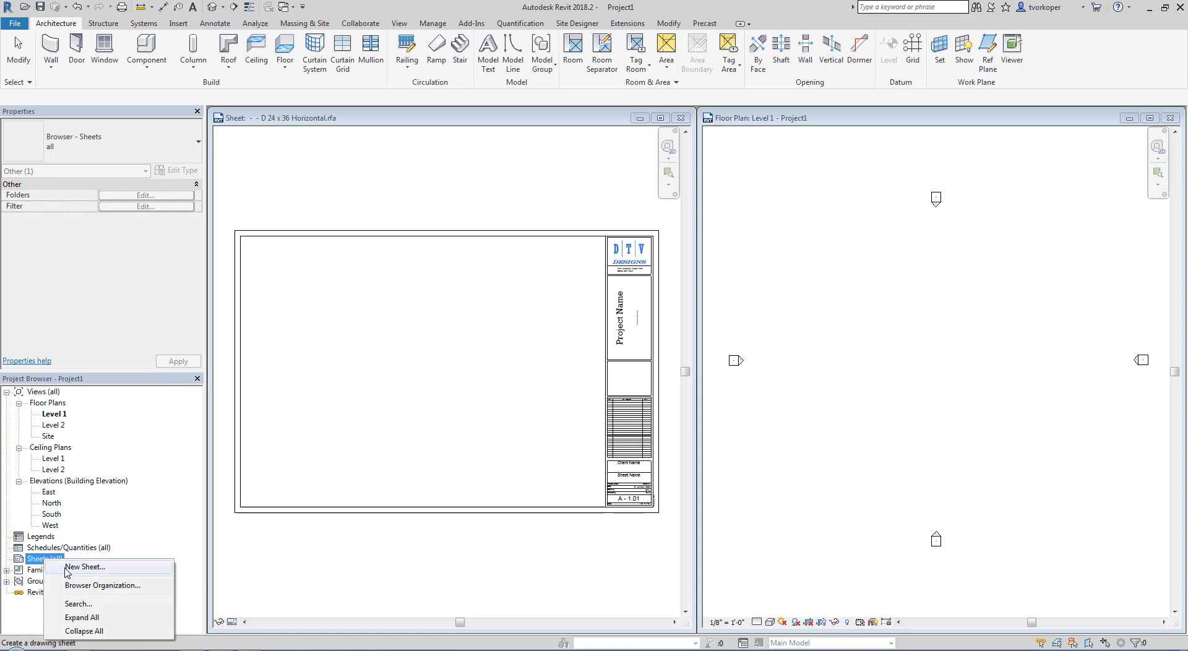
click(67, 568)
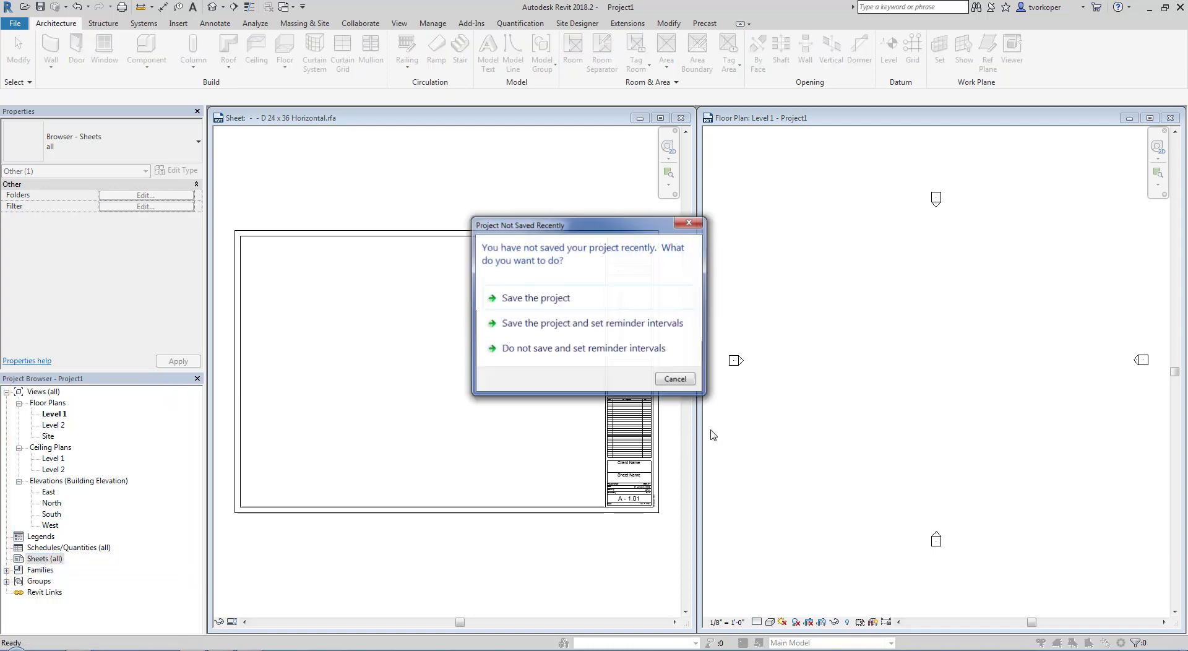
click(676, 380)
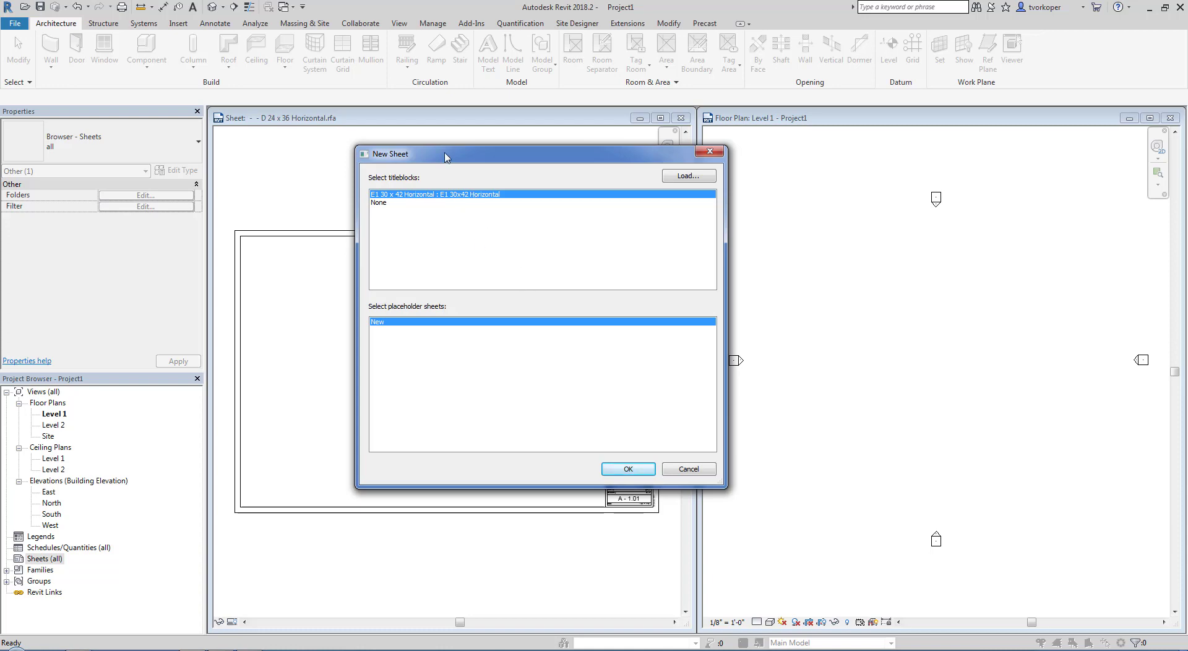
drag(445, 156, 573, 252)
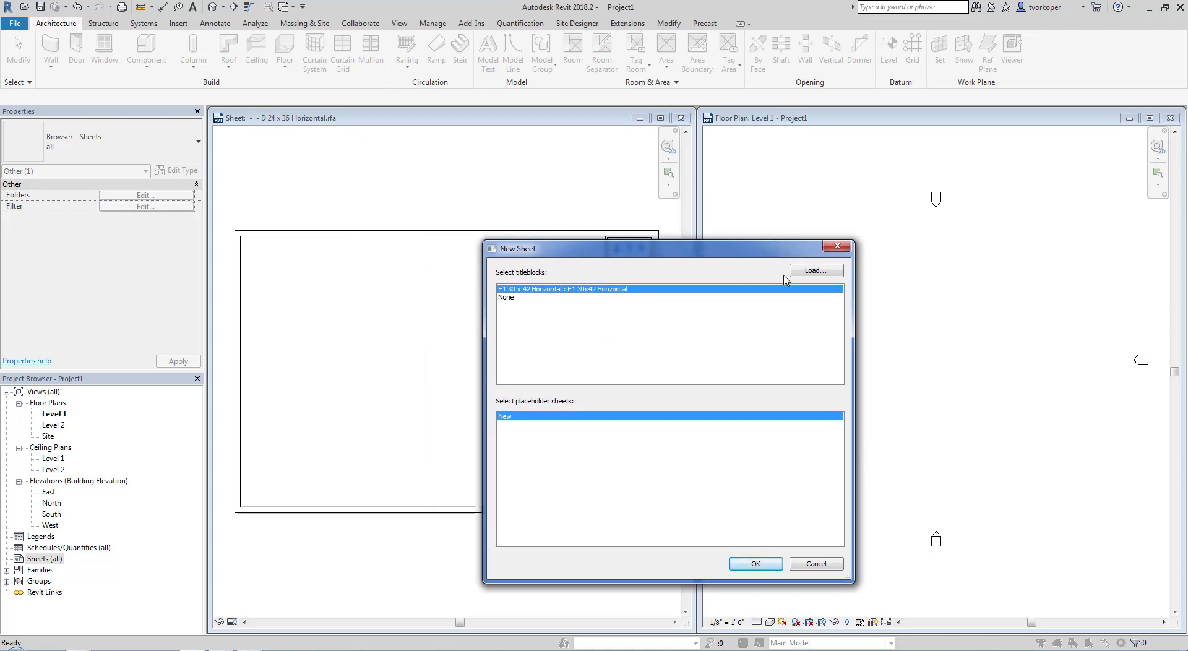
Load the D 24 x 36 Horizontal.rfa title block family from the Desktop for the new sheet.
click(805, 273)
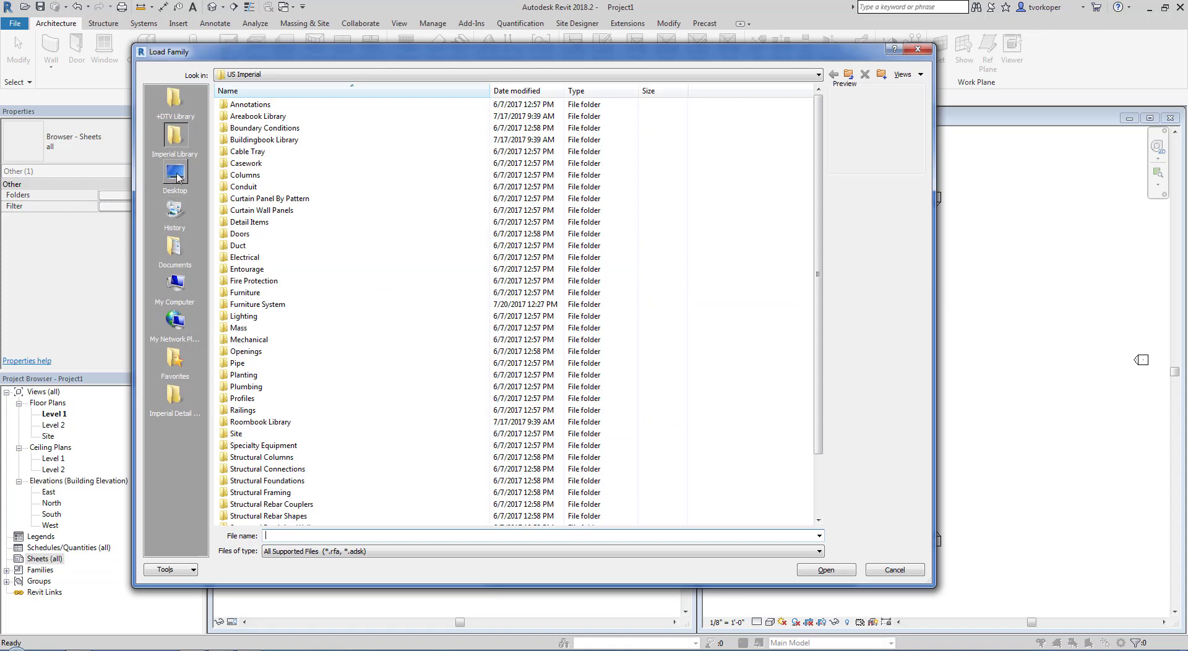
click(177, 176)
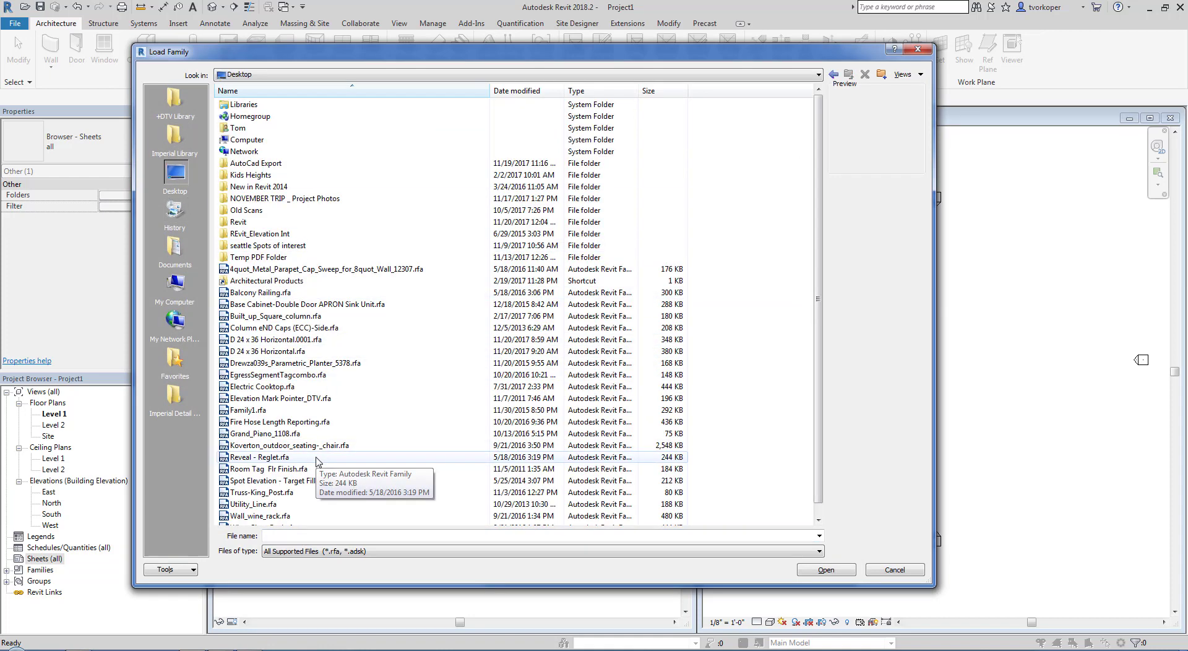
click(262, 410)
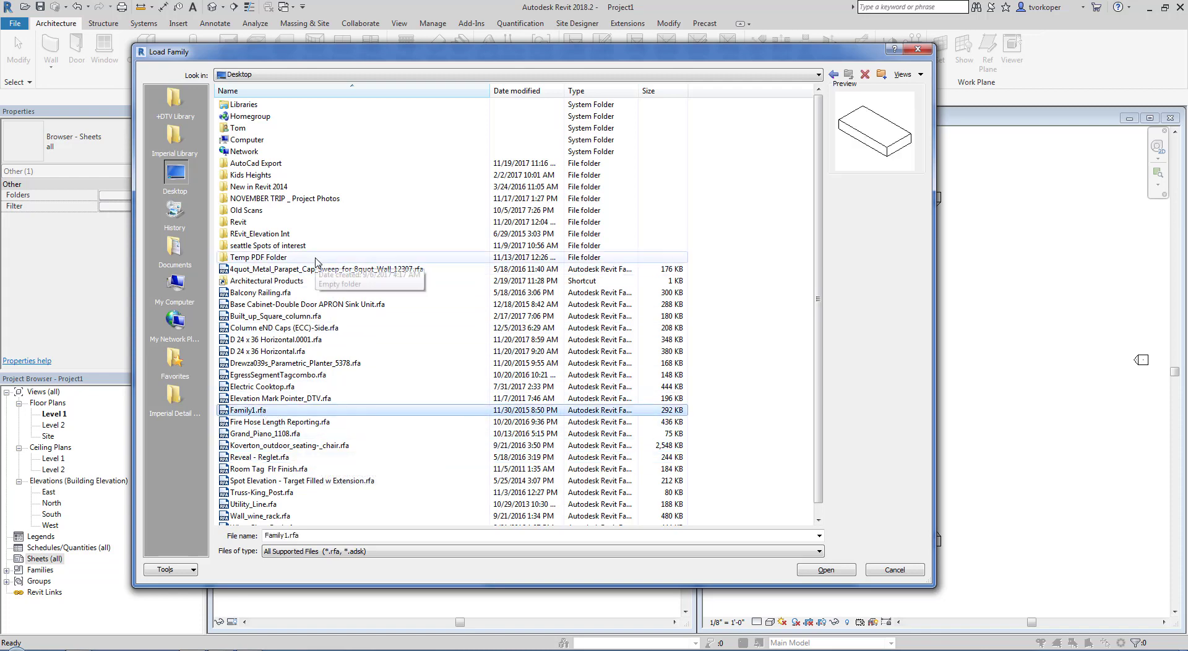
click(260, 351)
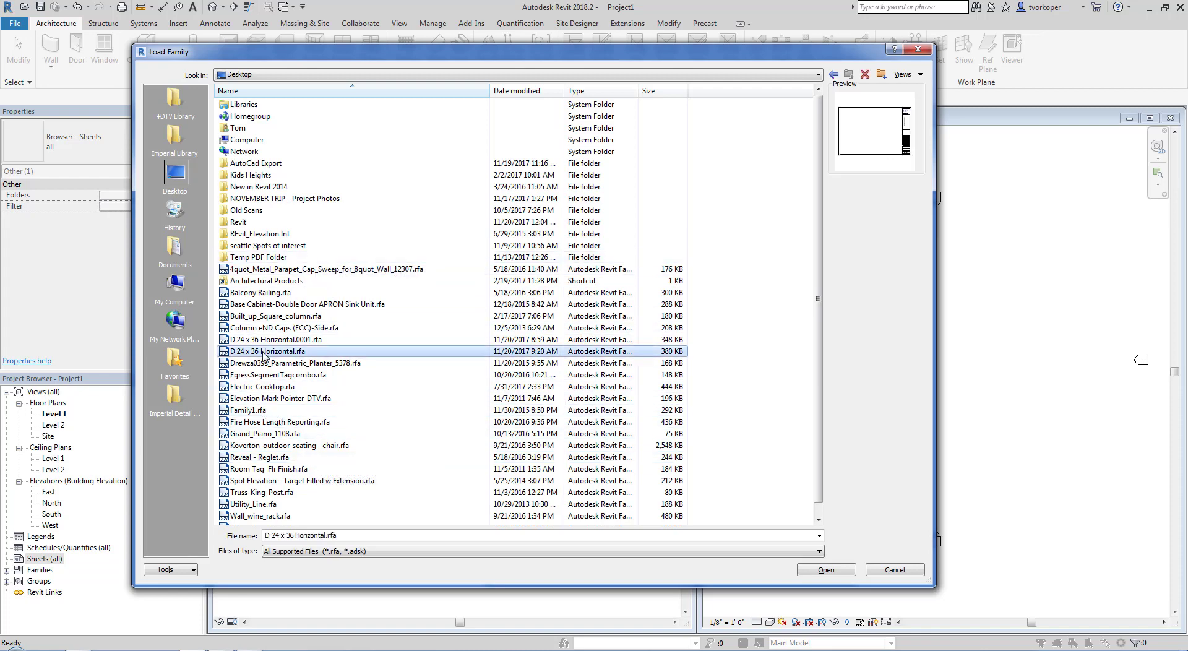
key(ctrl+shift+d)
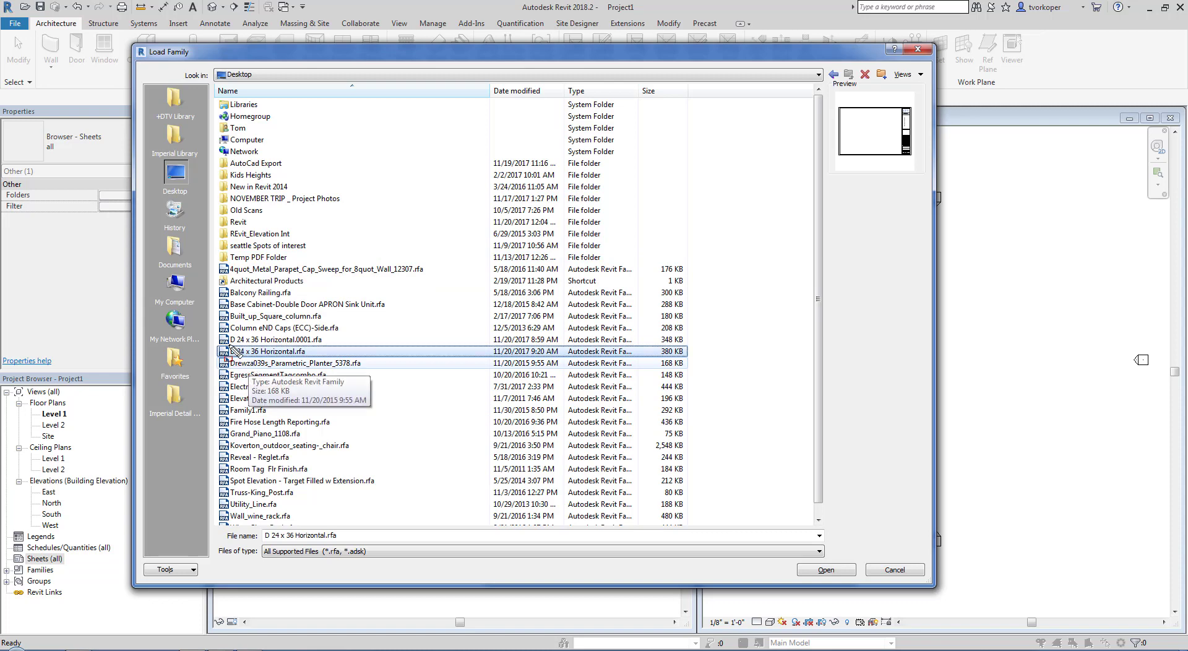
drag(221, 338, 334, 364)
key(Escape)
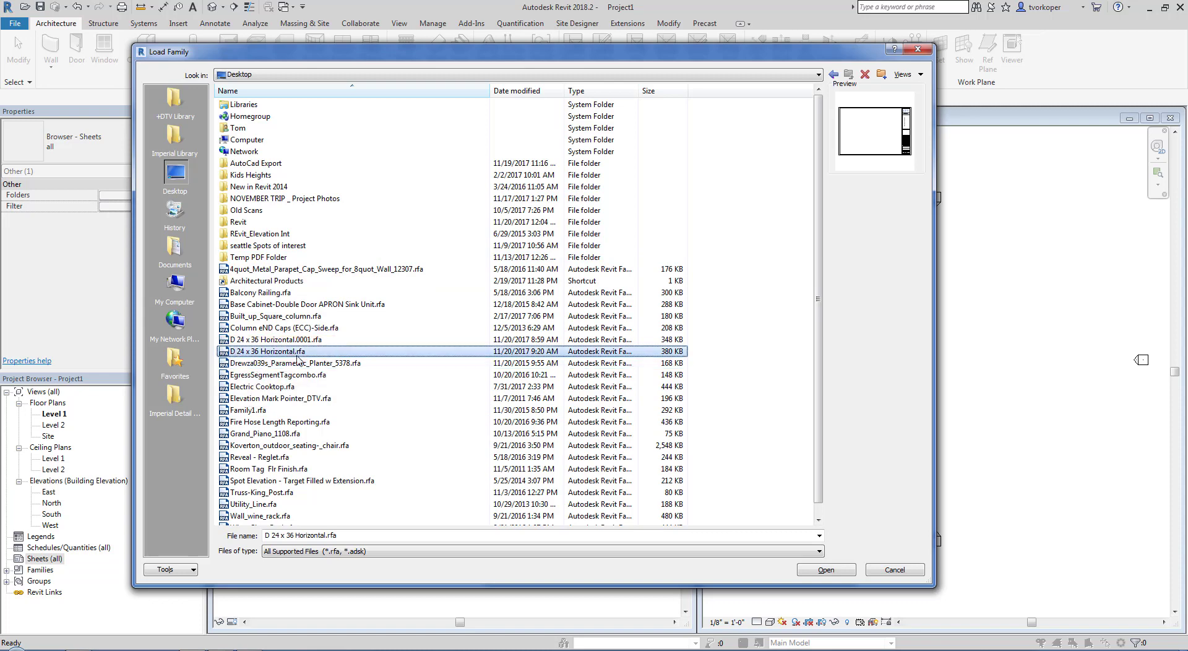
click(297, 356)
click(834, 573)
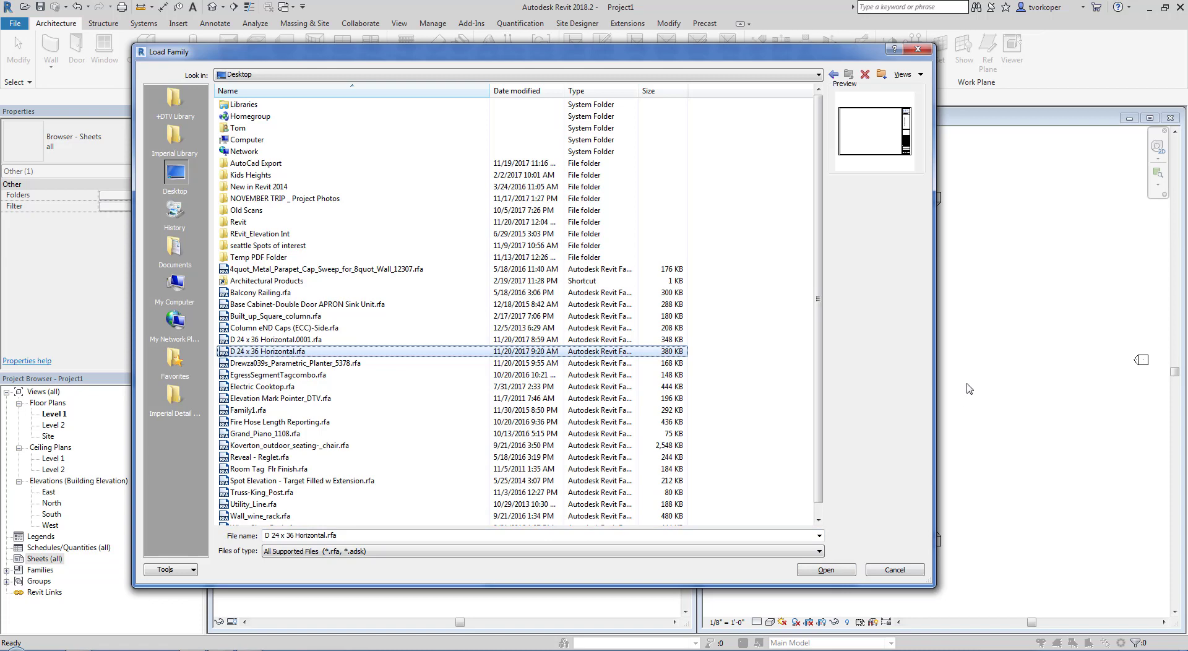
click(820, 573)
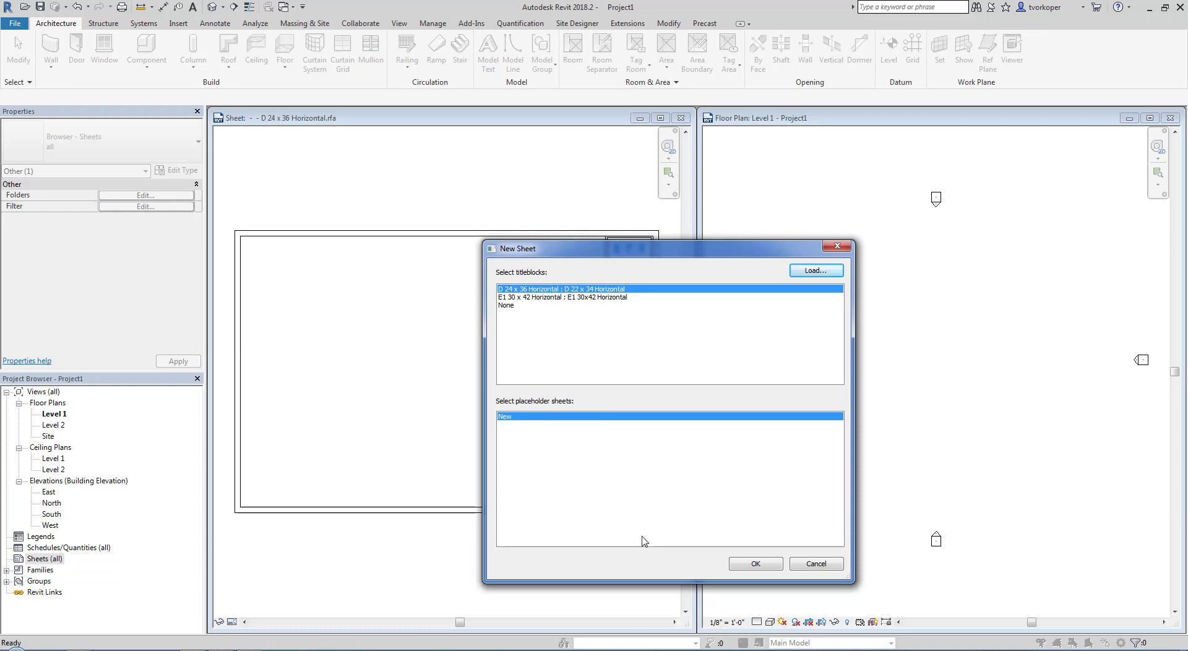
Create the sheet with the loaded D 24 x 36 Horizontal : D 22 x 34 Horizontal title block.
click(756, 564)
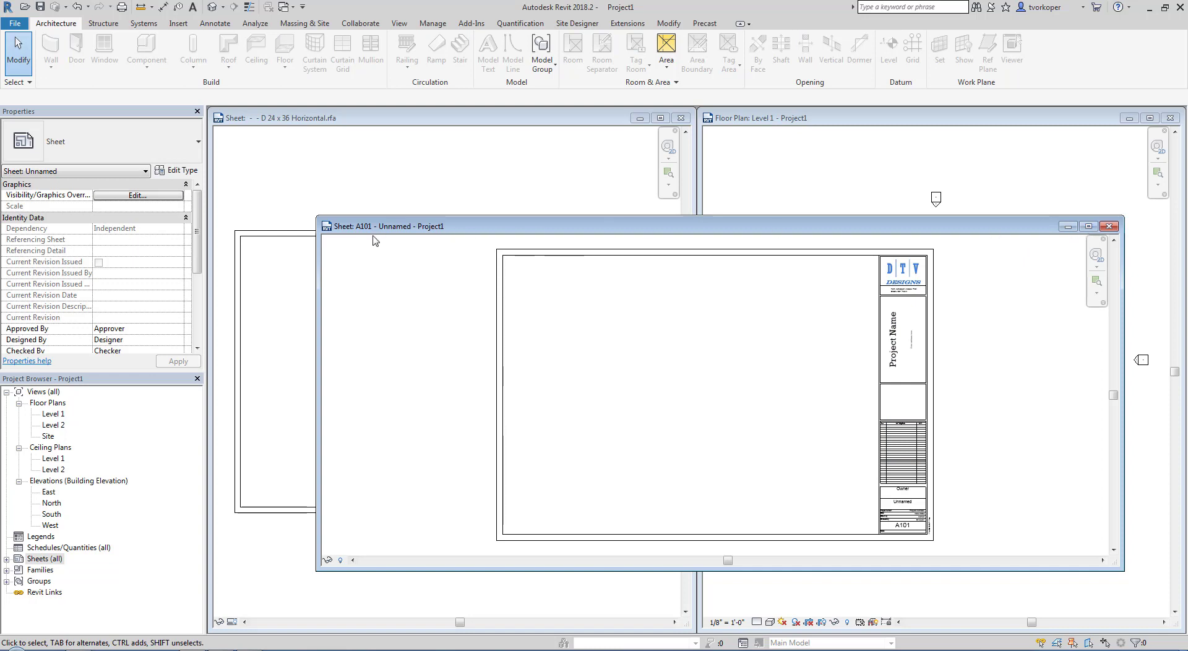
drag(329, 208, 433, 238)
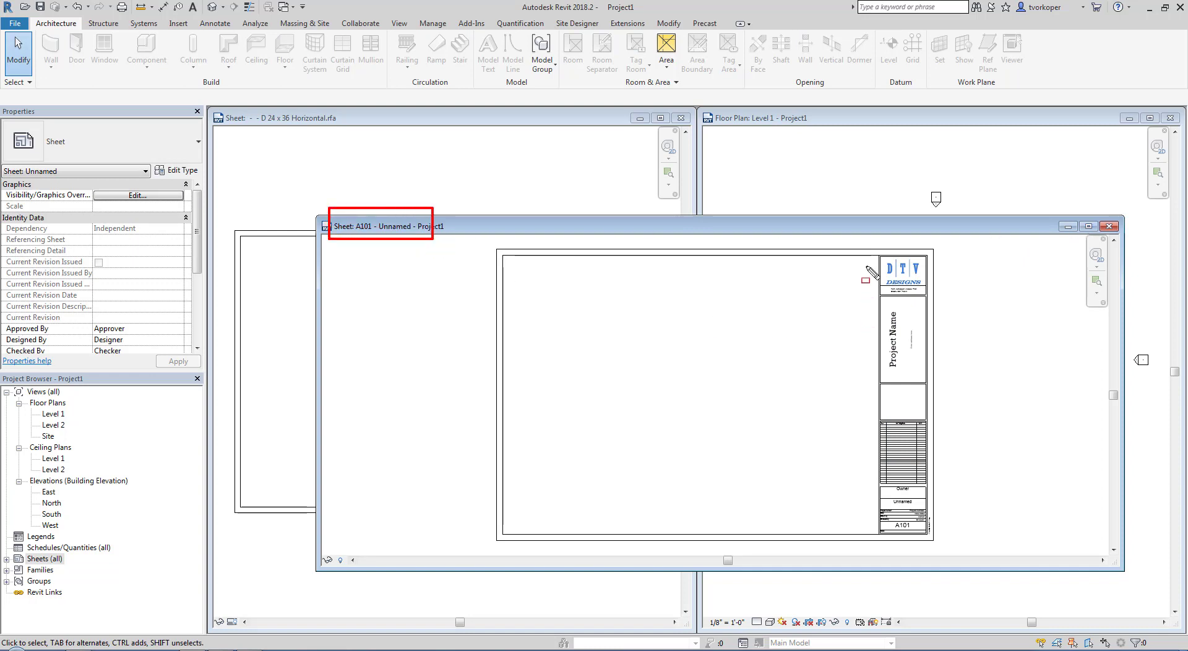
drag(877, 253, 933, 292)
key(Escape)
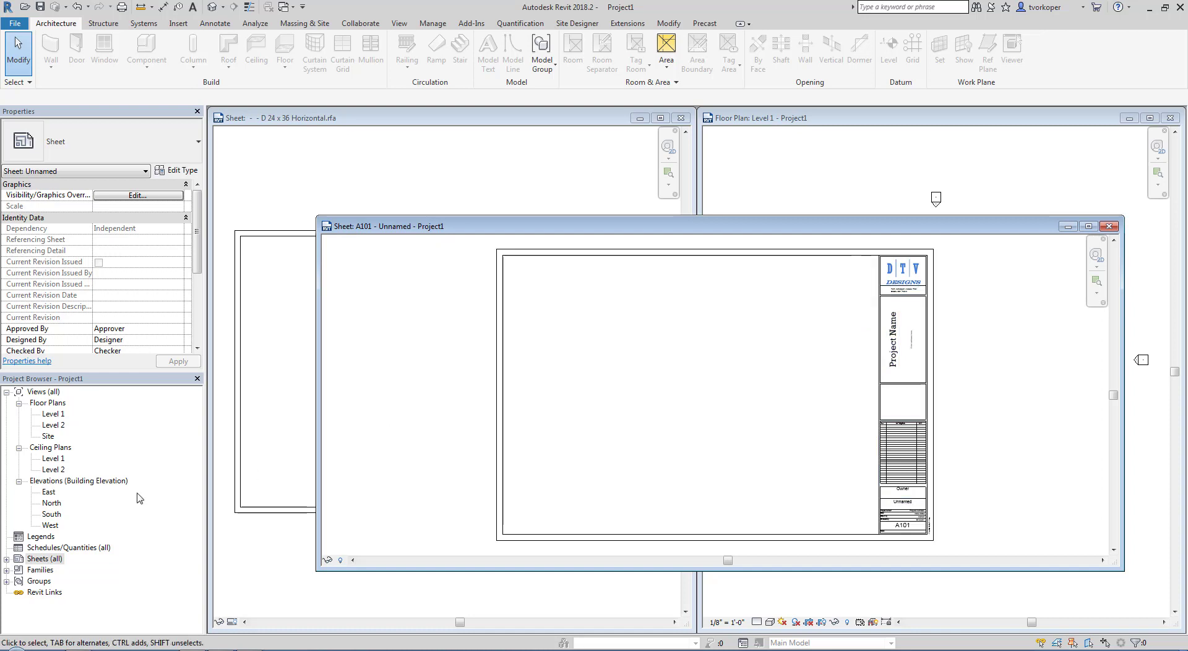
Expand the project's sheet list and add a second sheet with the D 24 x 36 Horizontal title block.
click(7, 559)
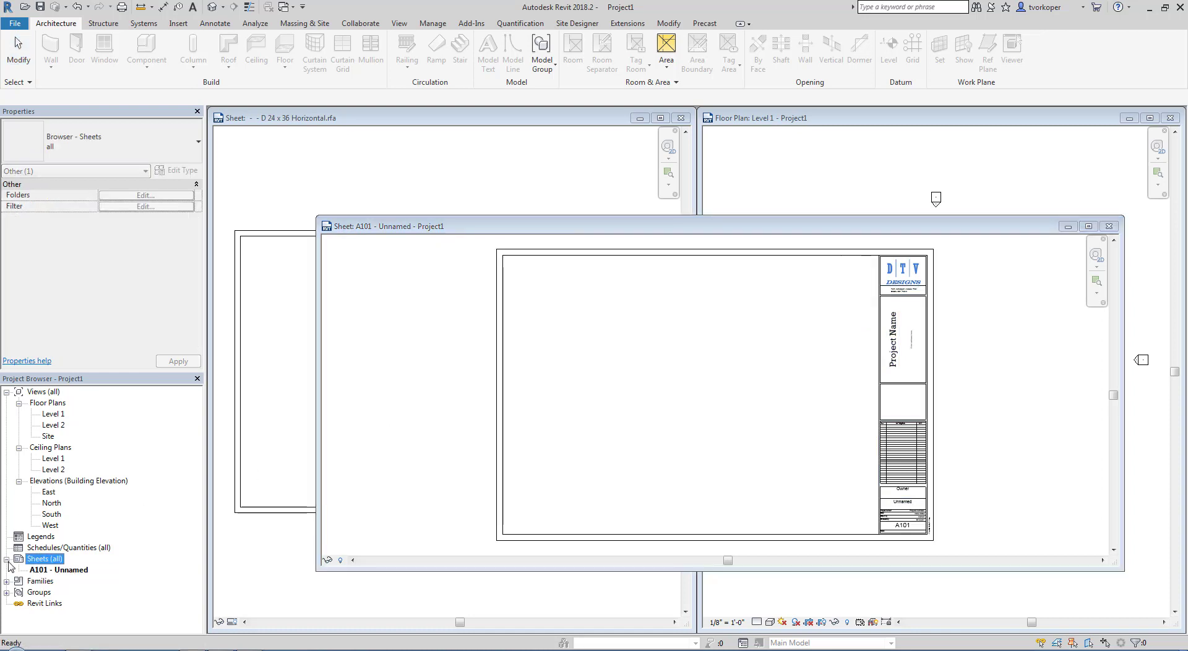
right_click(48, 564)
click(88, 473)
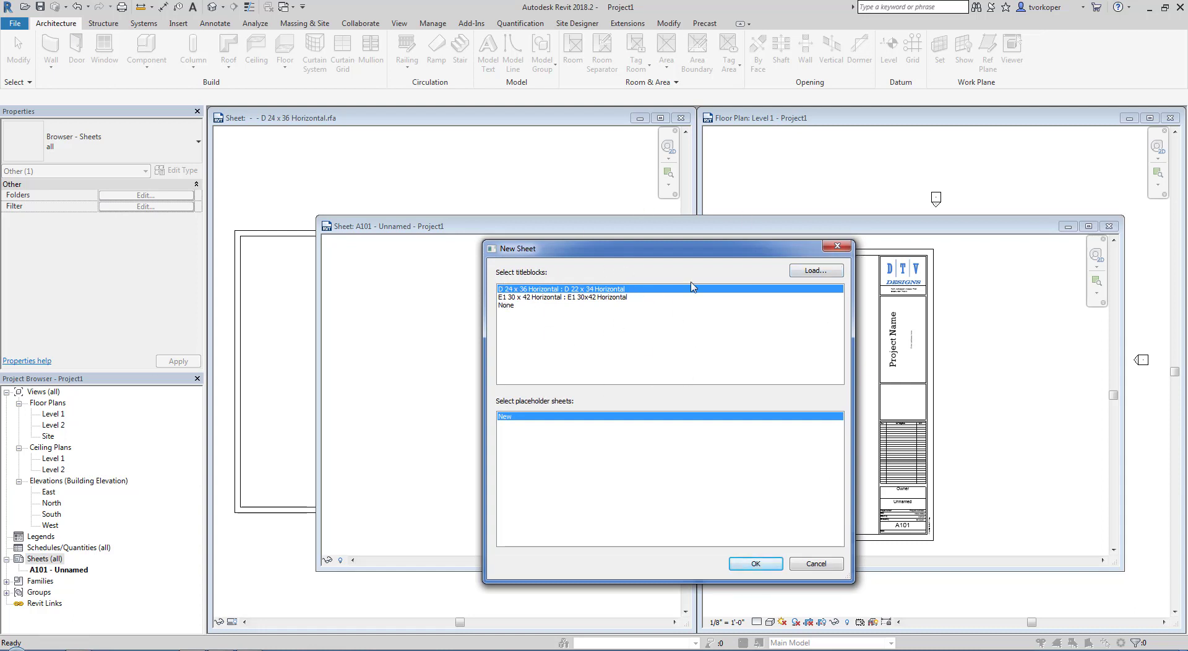
click(530, 298)
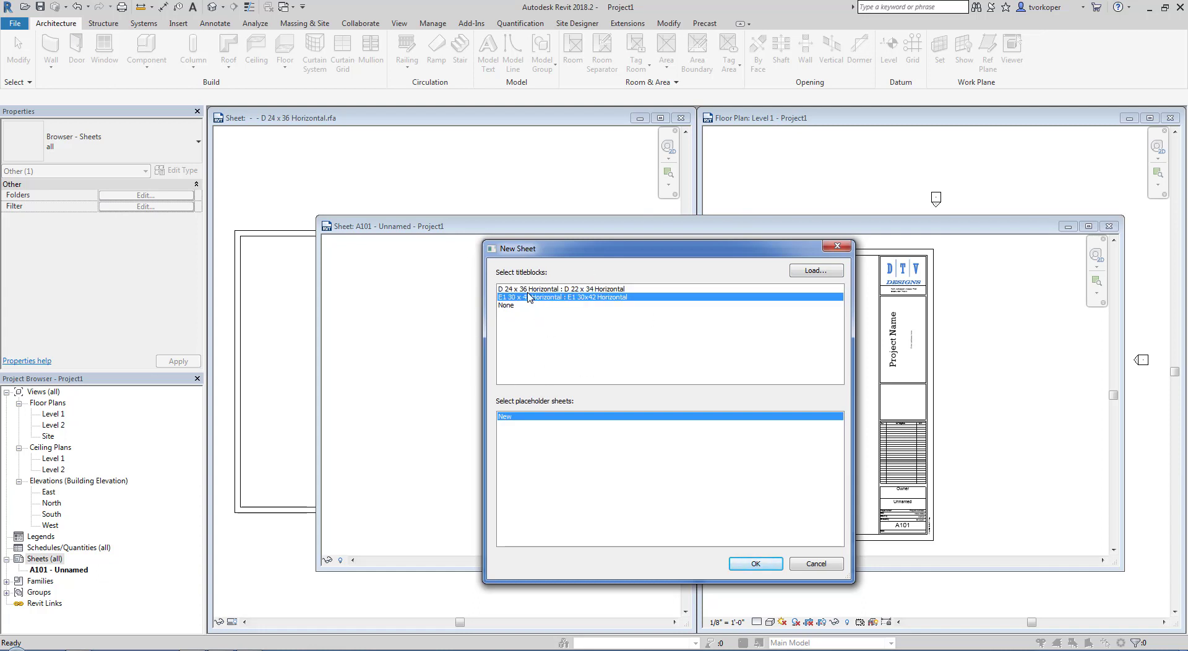
click(514, 290)
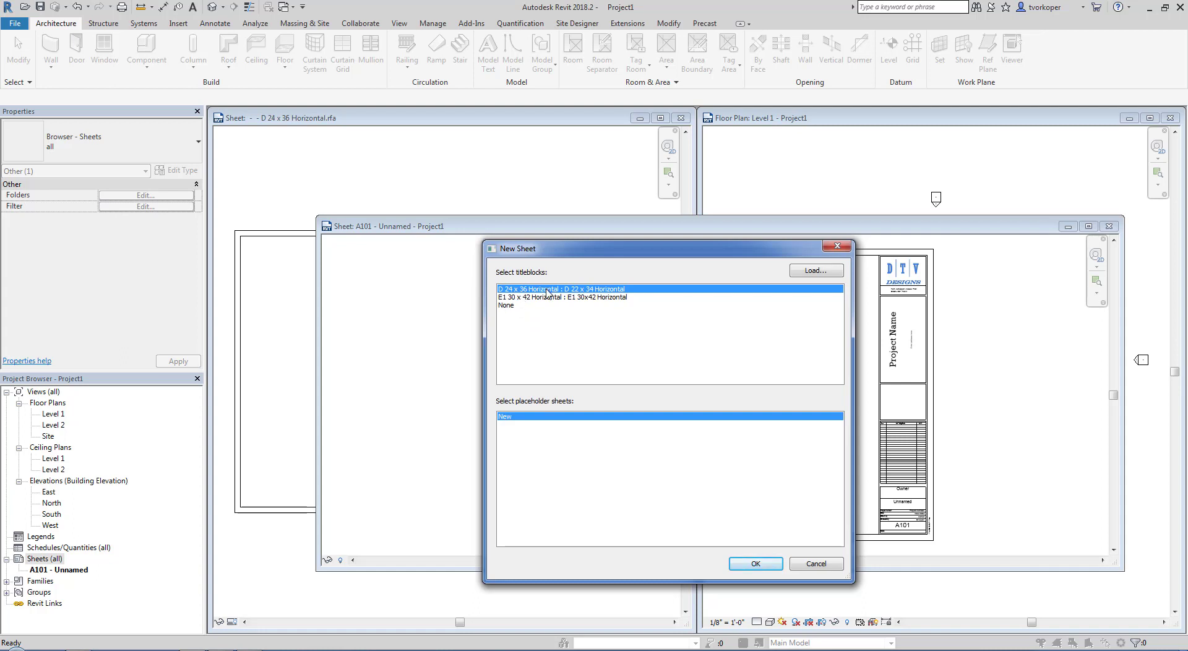
click(749, 560)
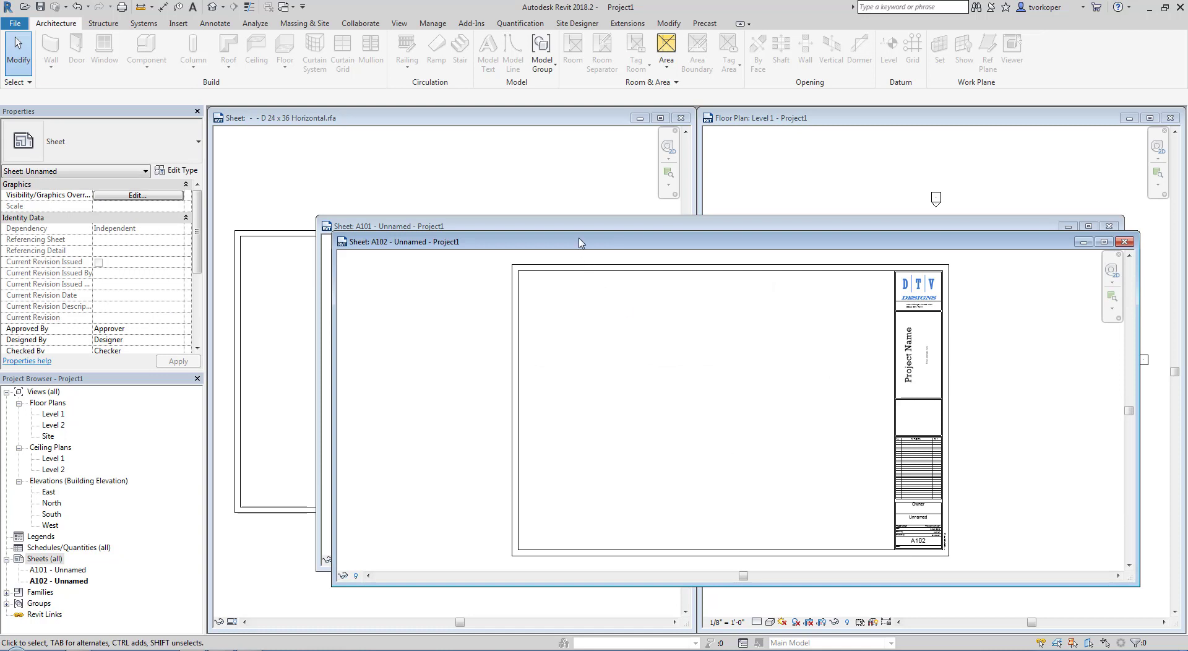
Close the title block family and Level 1 floor plan windows, then tile sheets A102 and A101 side by side, each fitted to its window.
drag(580, 242, 519, 164)
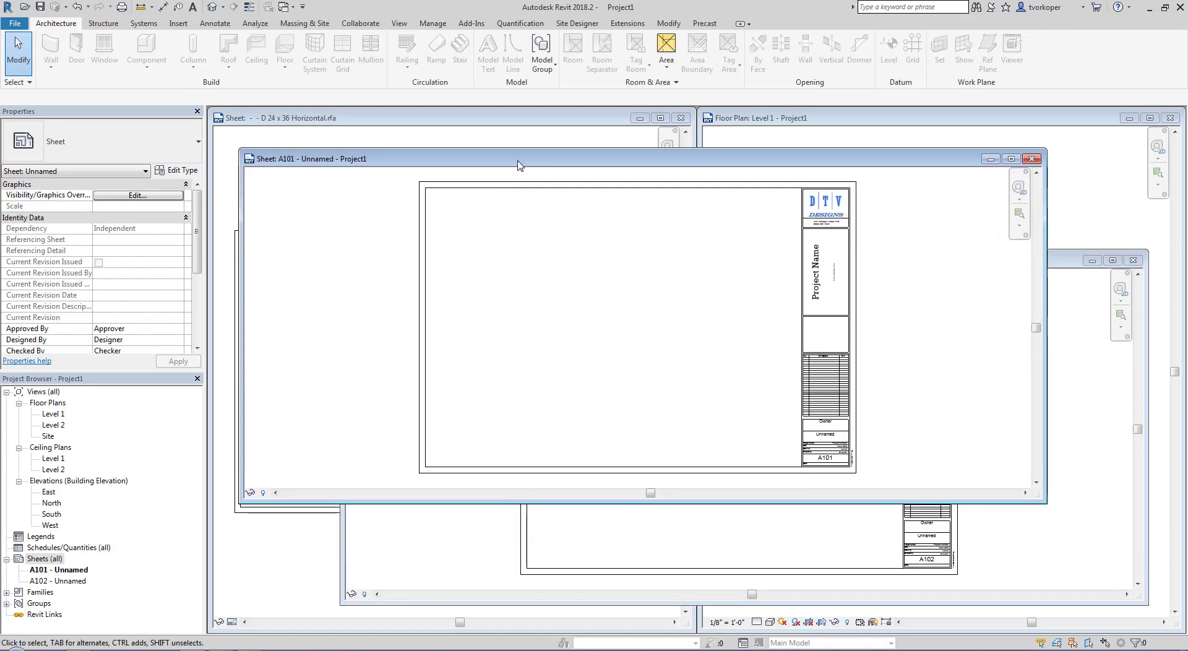
click(1070, 260)
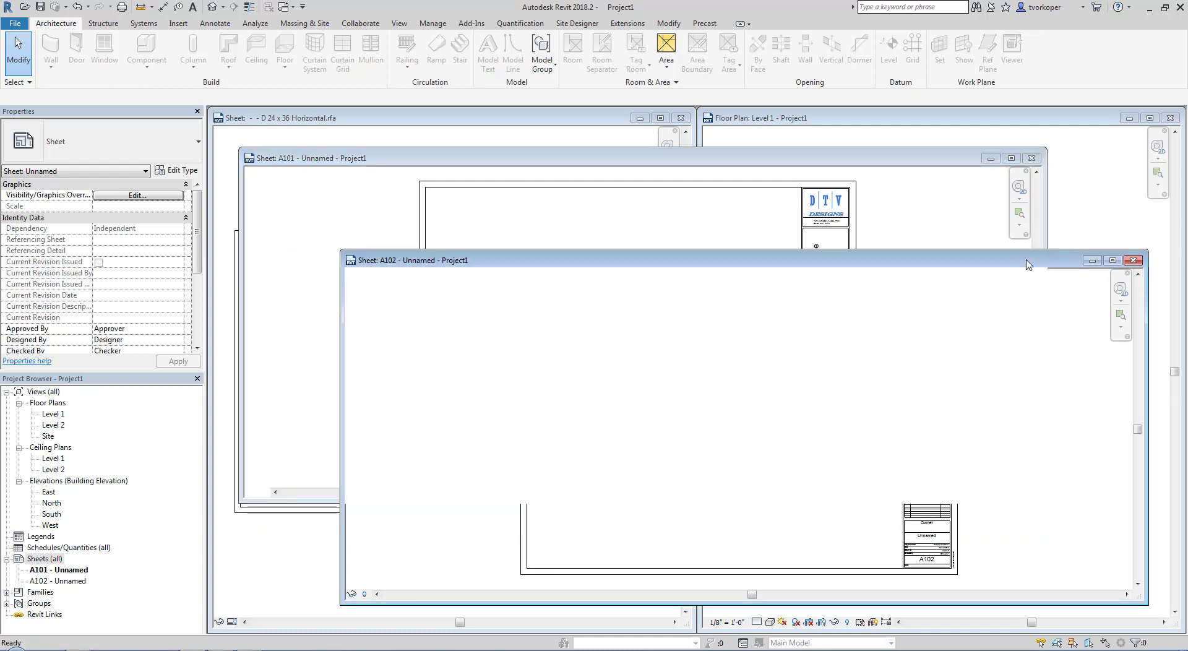
click(673, 135)
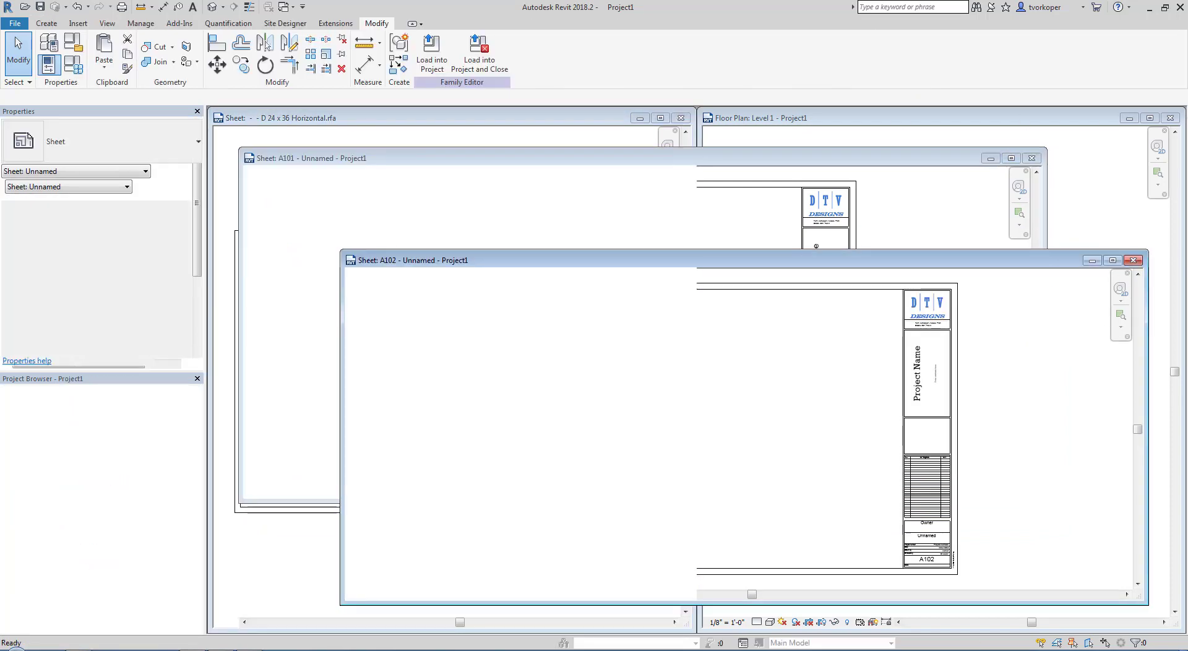
click(1173, 118)
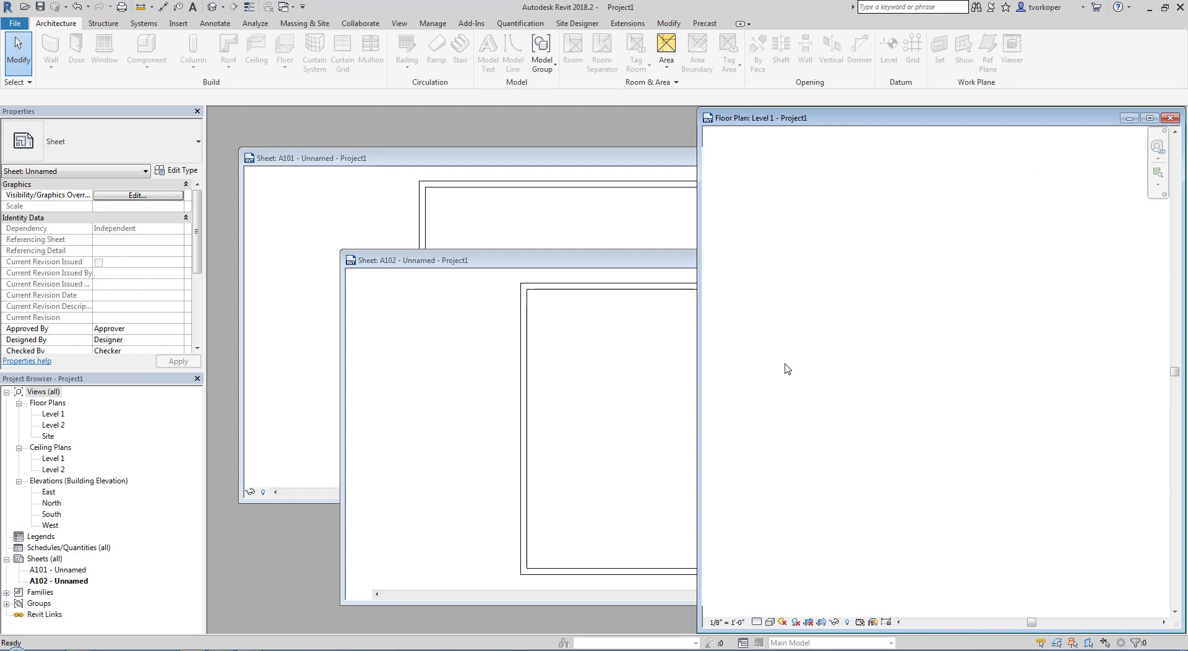
key(w)
key(t)
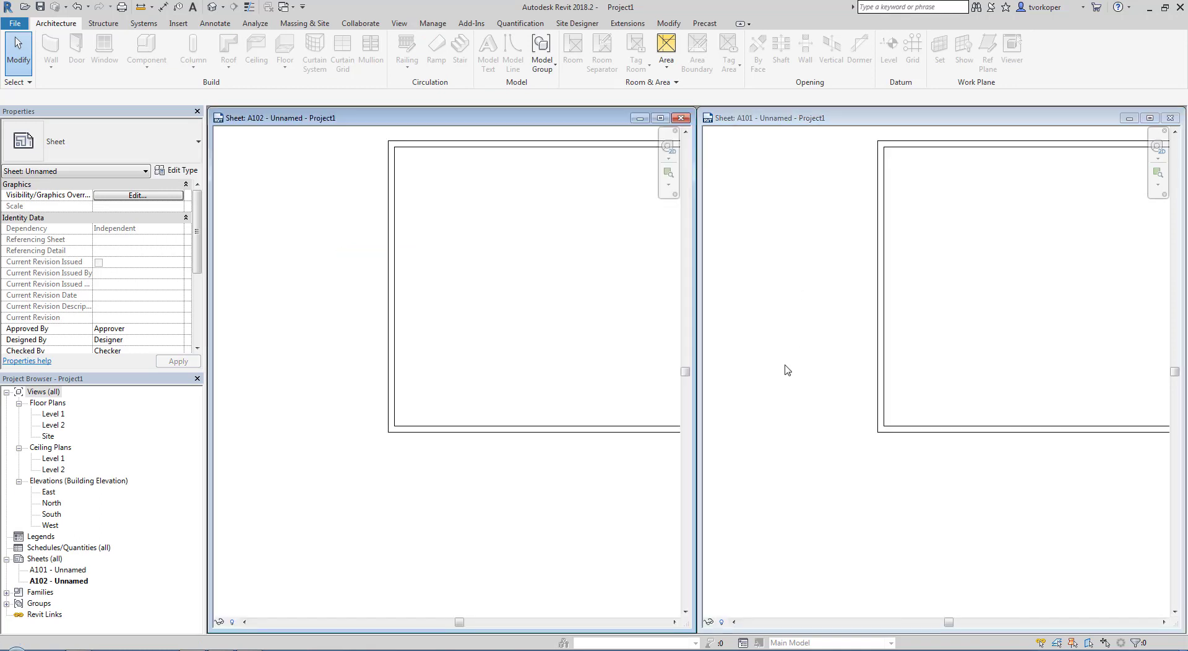
middle_click(473, 559)
middle_click(474, 558)
click(809, 541)
middle_click(811, 543)
middle_click(812, 543)
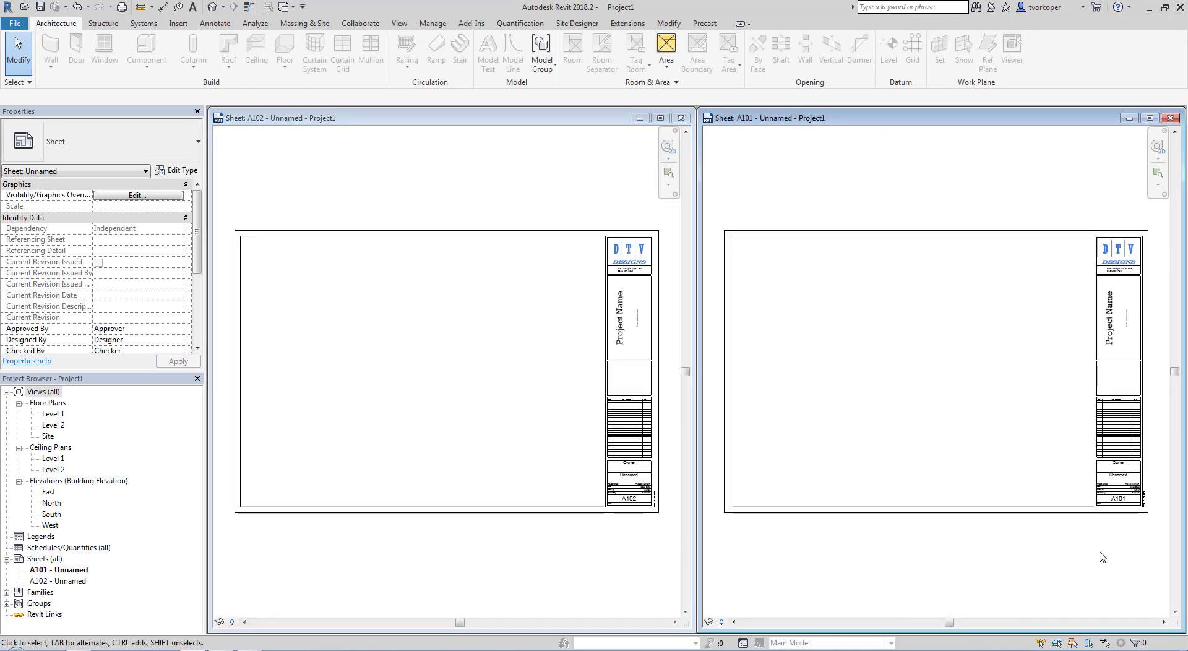
Compare the sheet information fields in the title blocks of sheets A101 and A102.
scroll(1114, 539, up, 3)
scroll(989, 565, up, 4)
scroll(984, 542, up, 1)
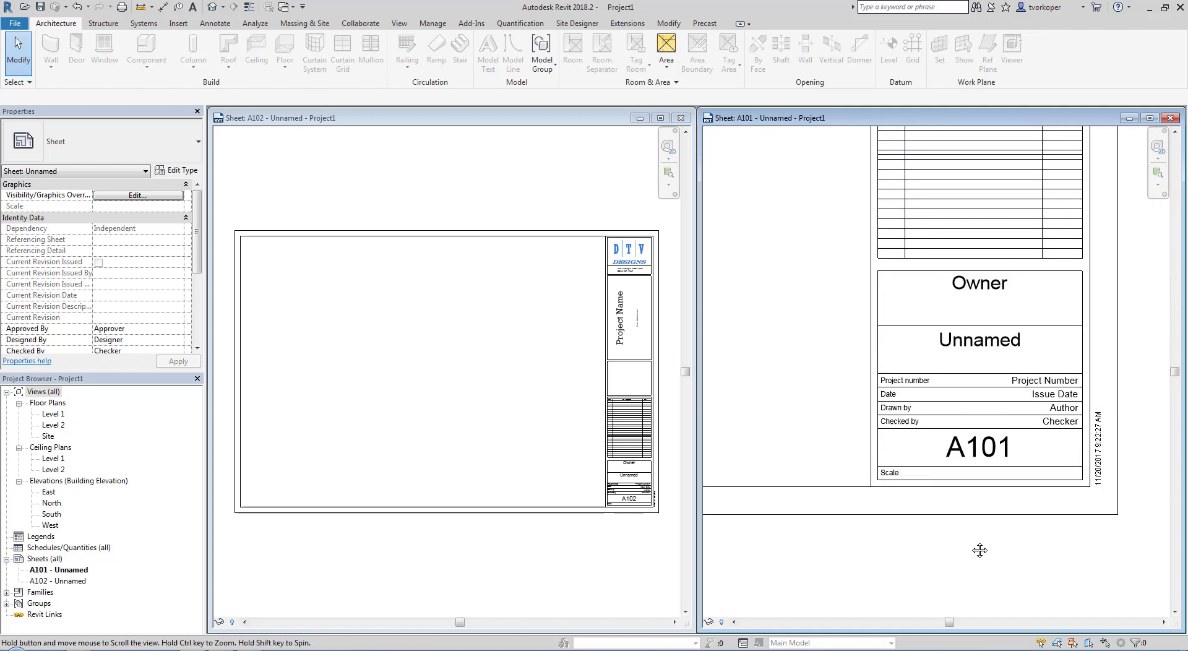
click(594, 553)
scroll(642, 547, up, 6)
middle_drag(642, 513, 530, 563)
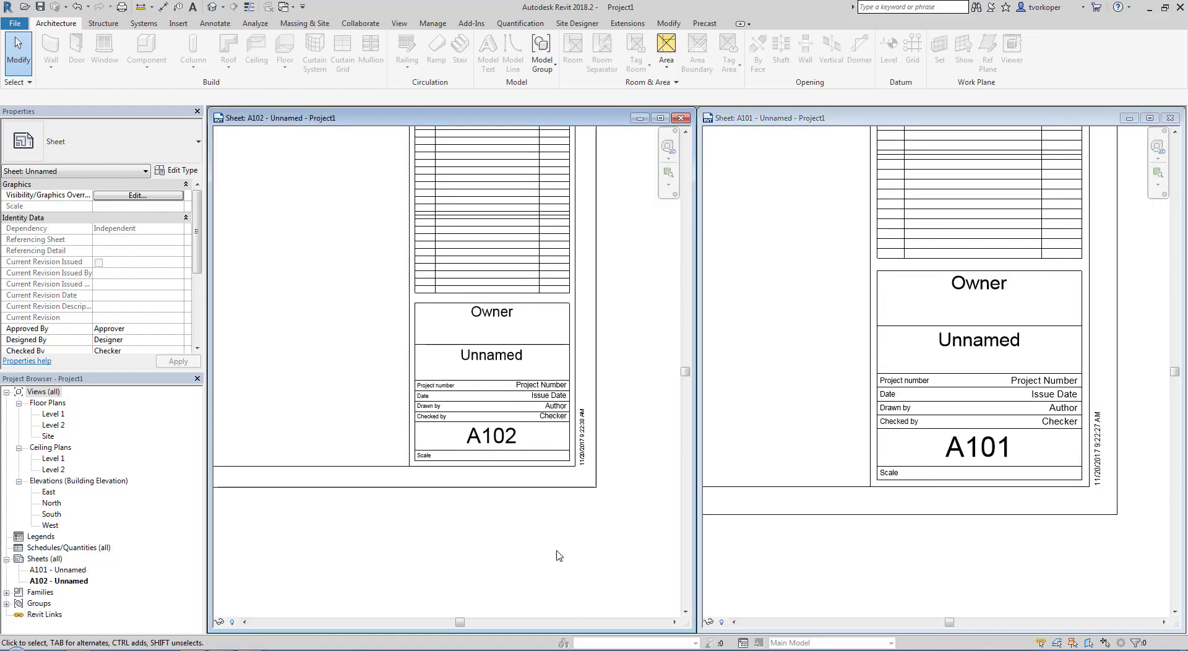
click(971, 468)
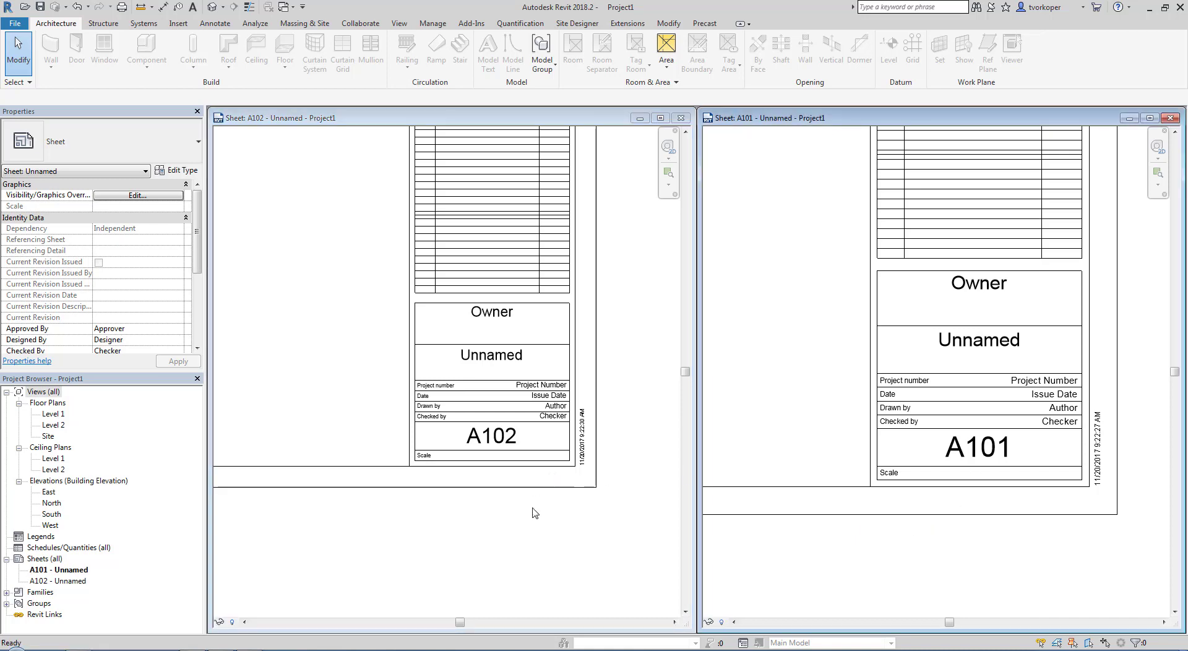
click(531, 550)
click(487, 440)
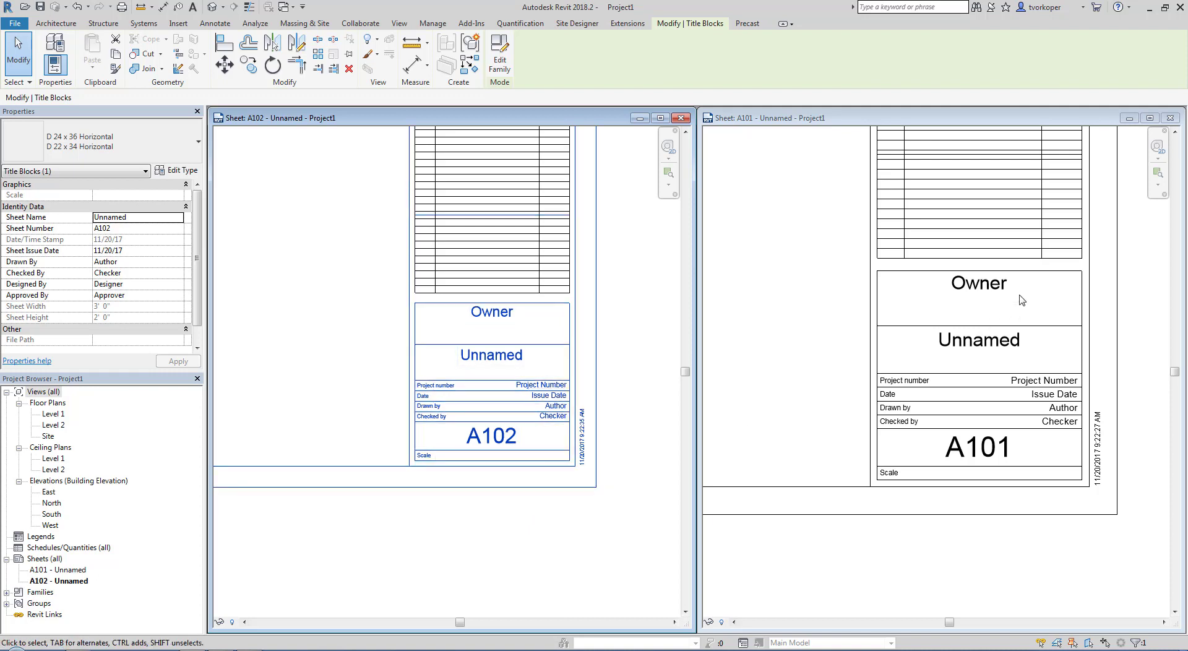
Enter the owner's full name in the Owner field of sheet A101's title block.
click(976, 290)
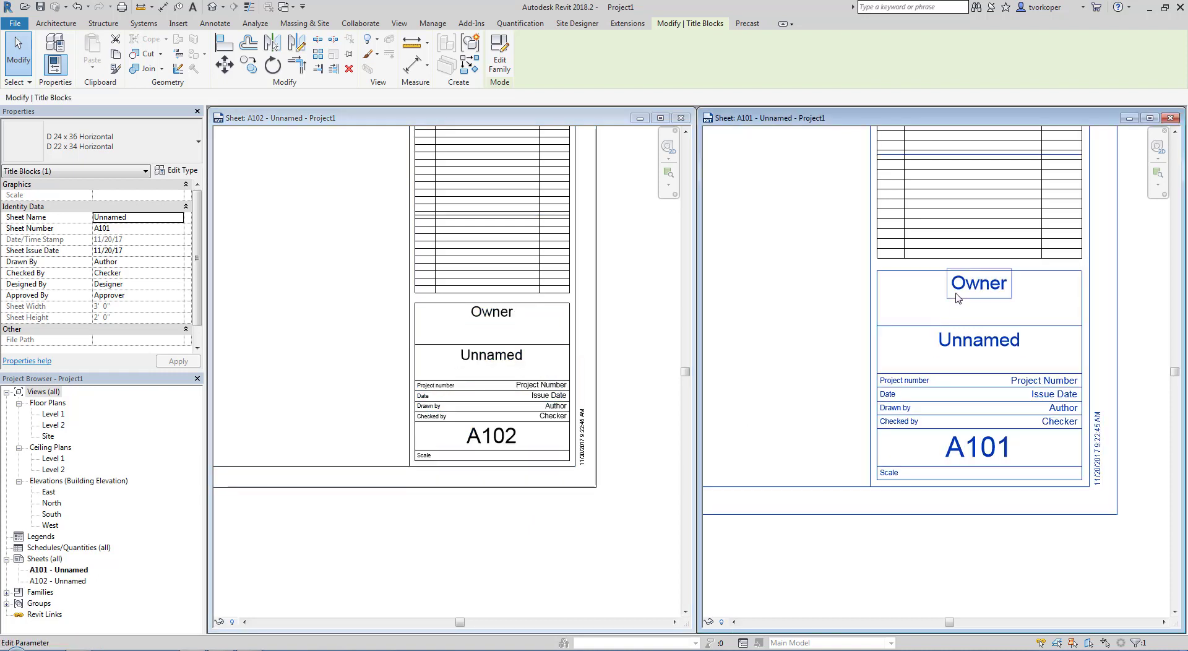
click(963, 285)
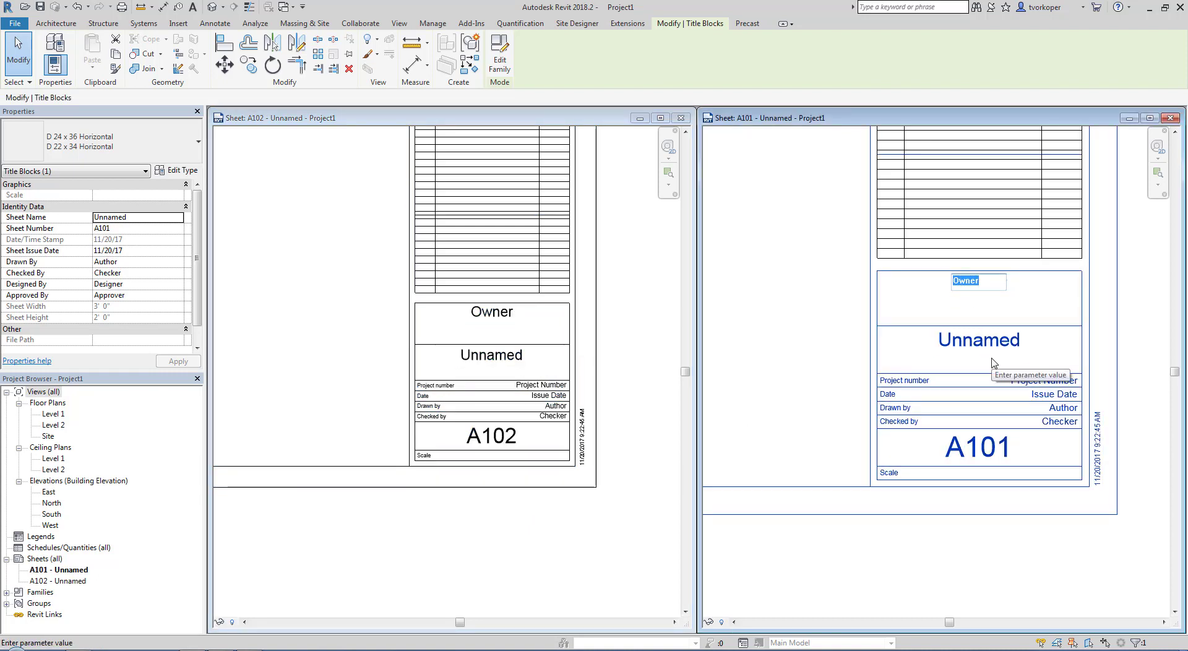
text(Tom Vork)
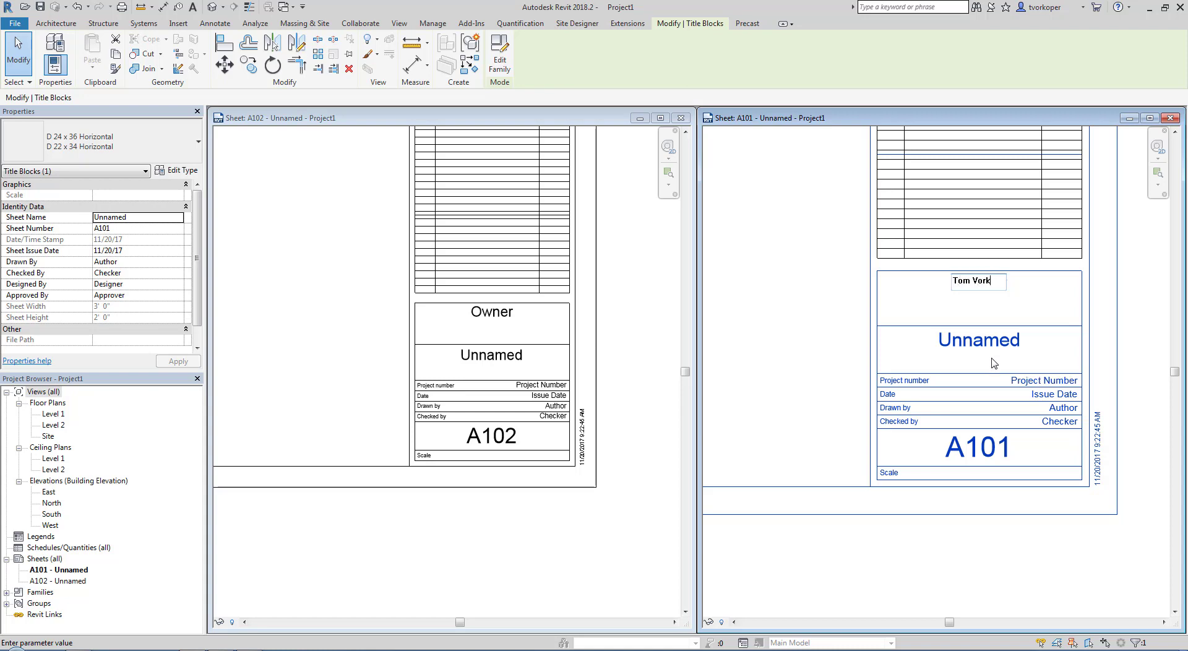
text(oper)
key(Return)
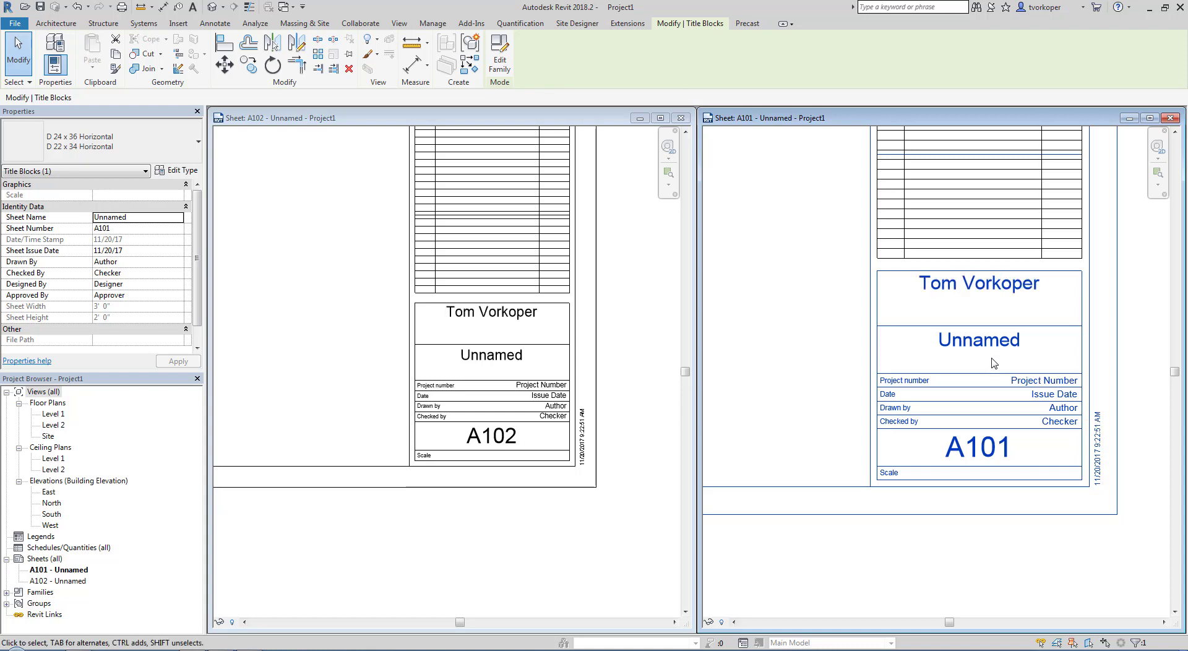
click(707, 427)
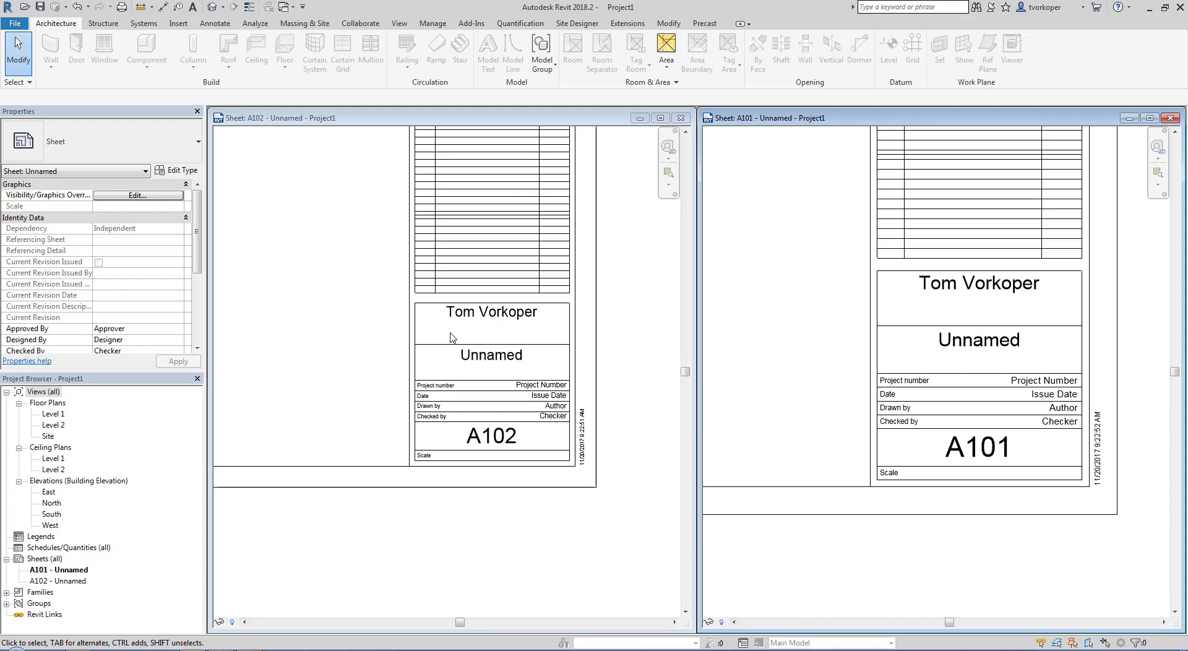
Set the project name in sheet A102's title block to the owner's first name followed by "'s House", and check it on sheet A101.
click(638, 424)
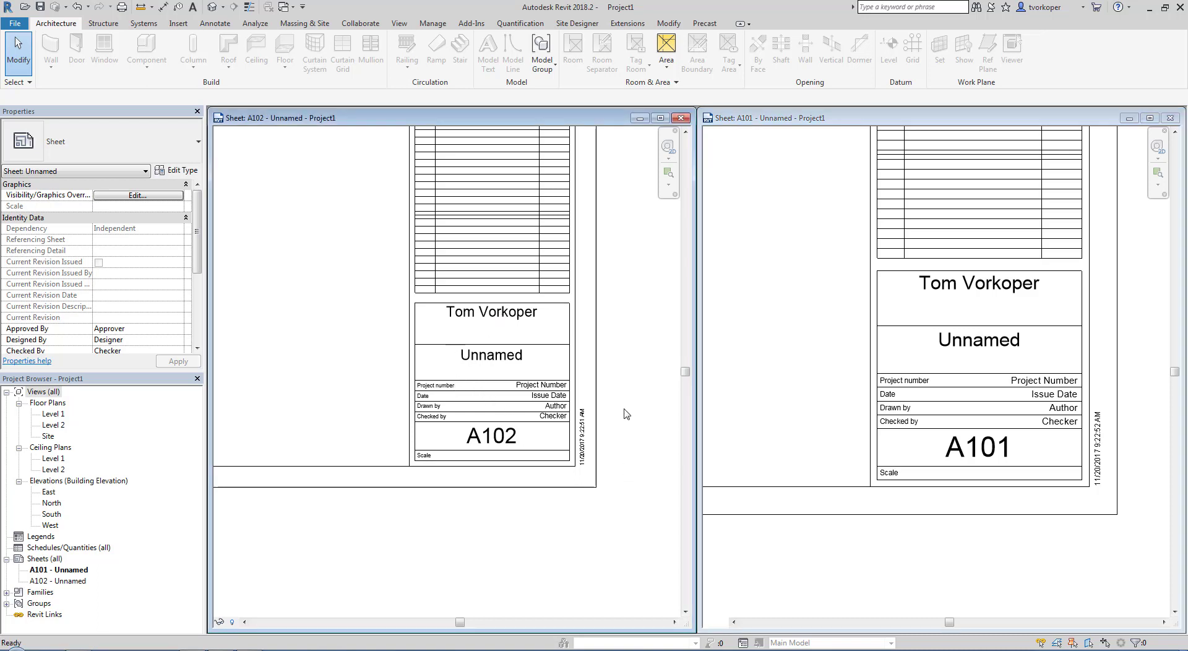
scroll(612, 334, down, 3)
scroll(505, 385, up, 3)
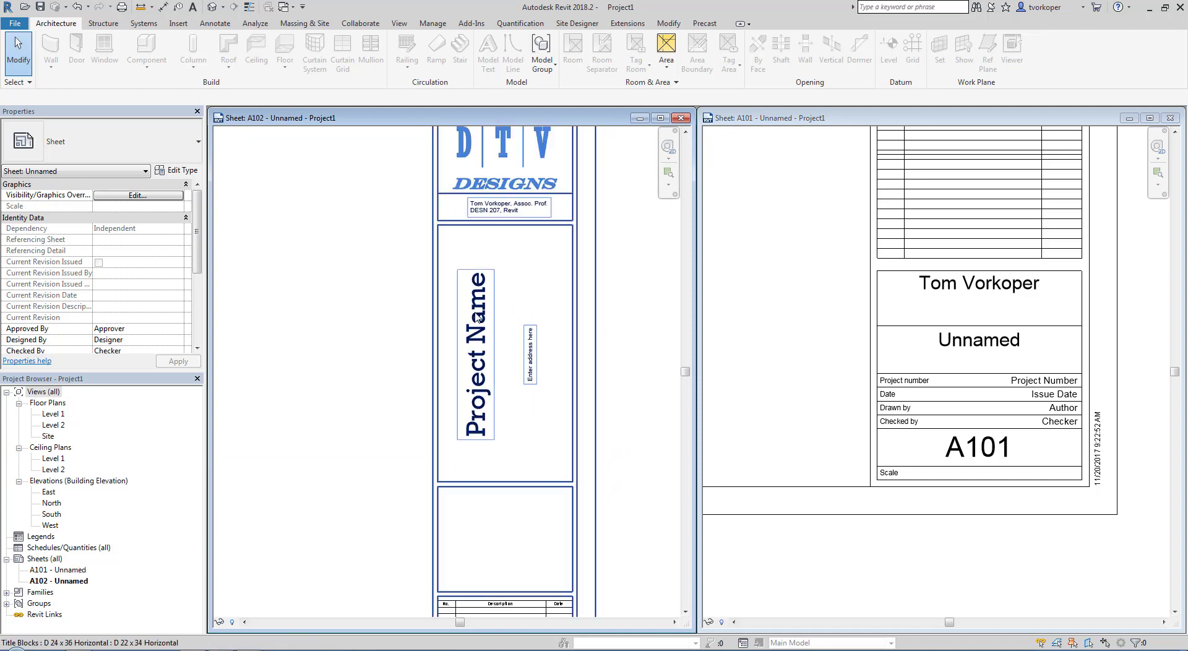
click(479, 346)
click(479, 345)
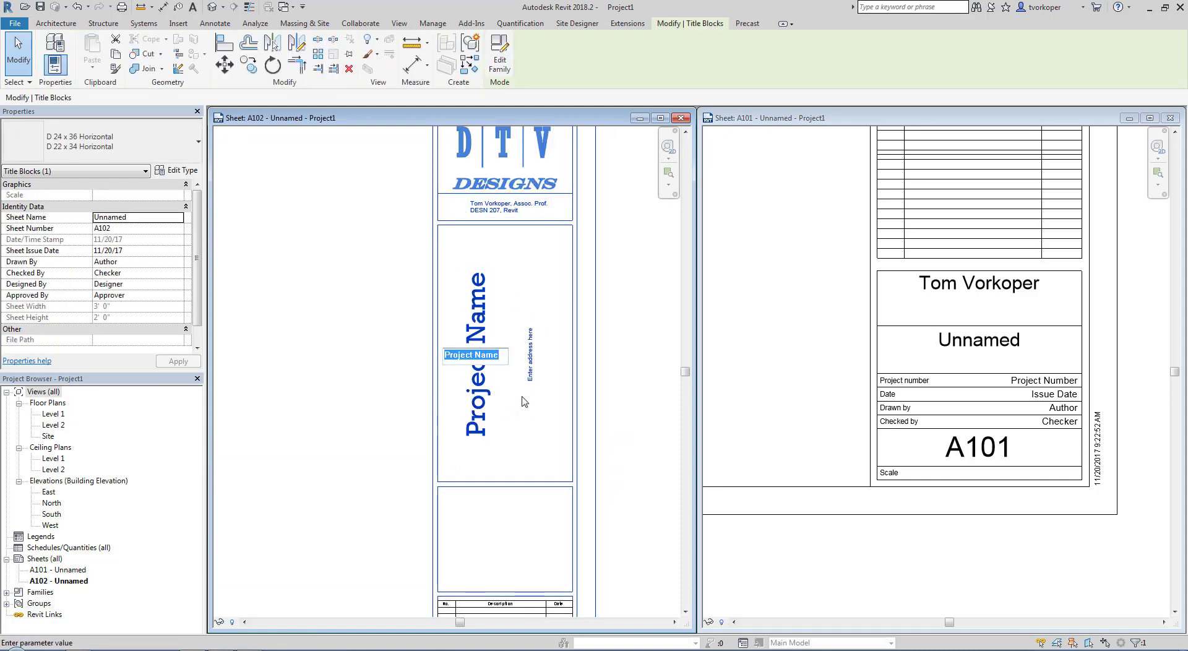
text(Tom)
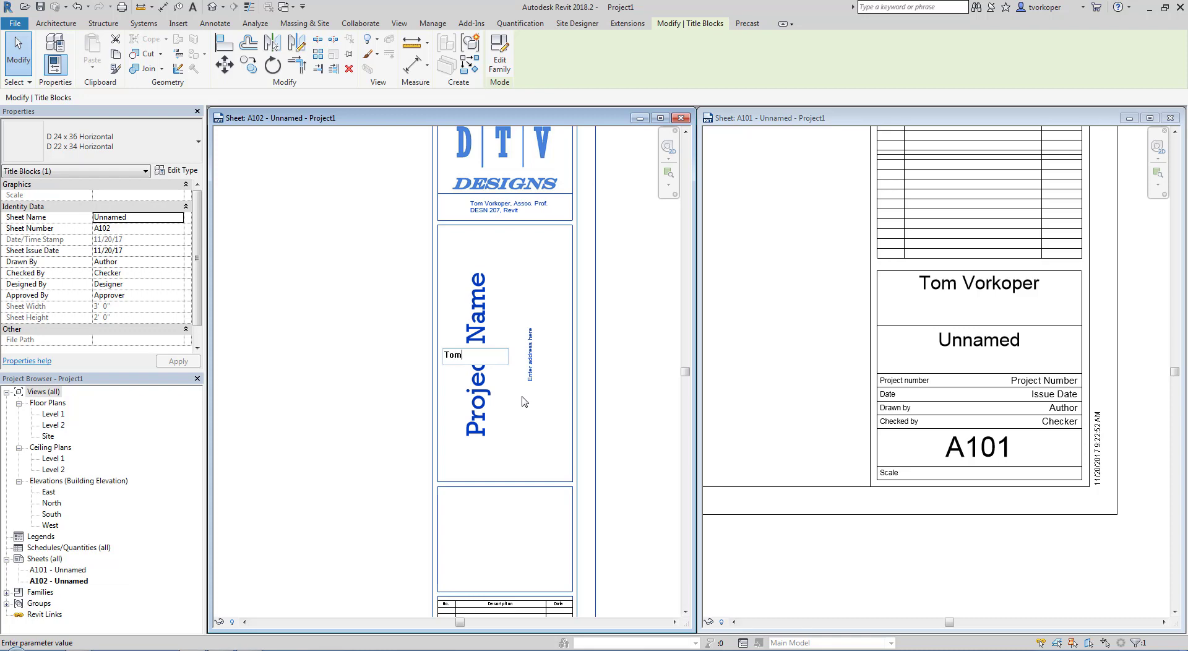
text('s House)
key(Return)
click(712, 394)
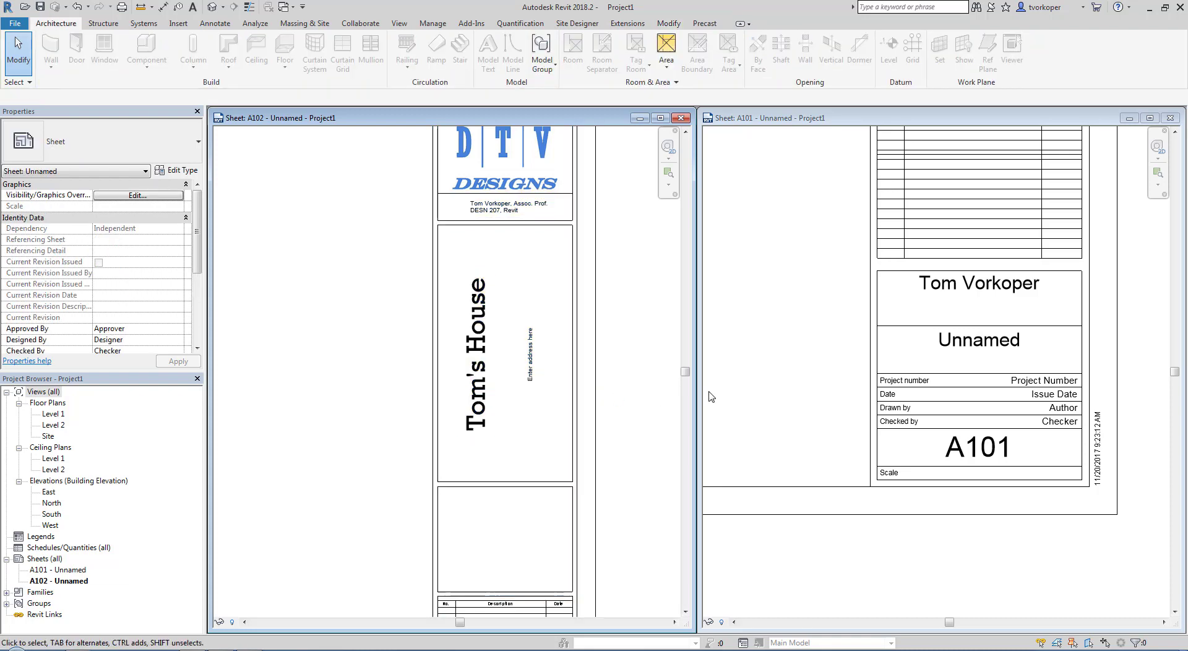
middle_click(905, 341)
middle_click(905, 341)
scroll(1102, 332, up, 5)
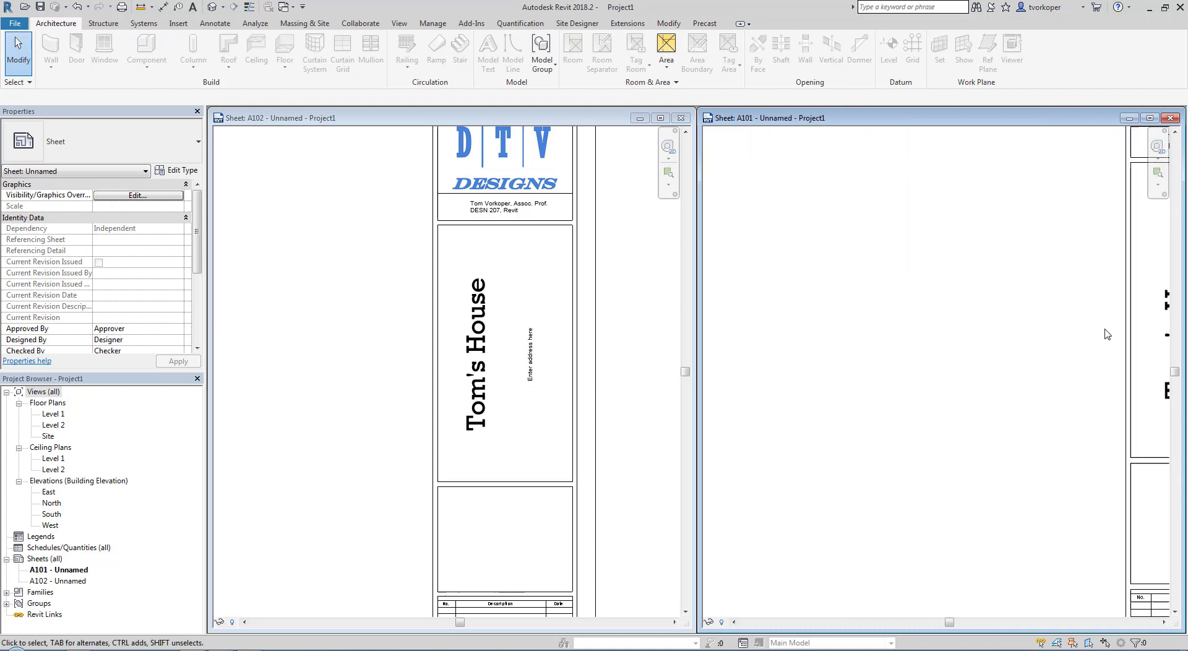
middle_drag(1106, 333, 739, 386)
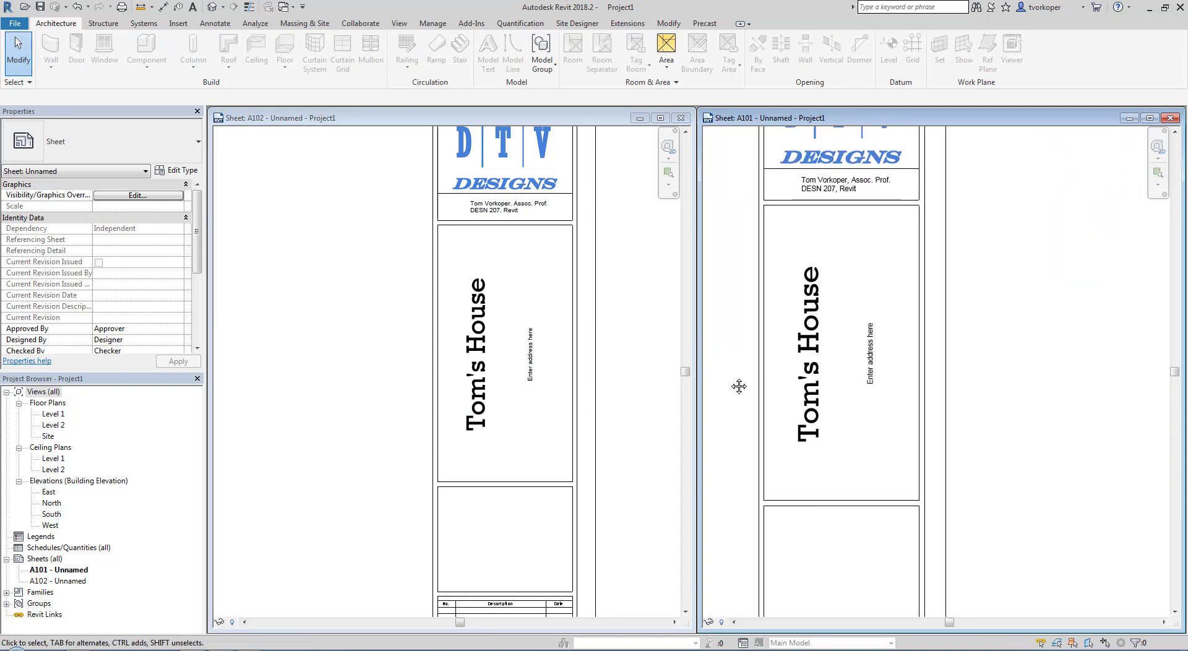
click(533, 378)
click(532, 379)
click(531, 380)
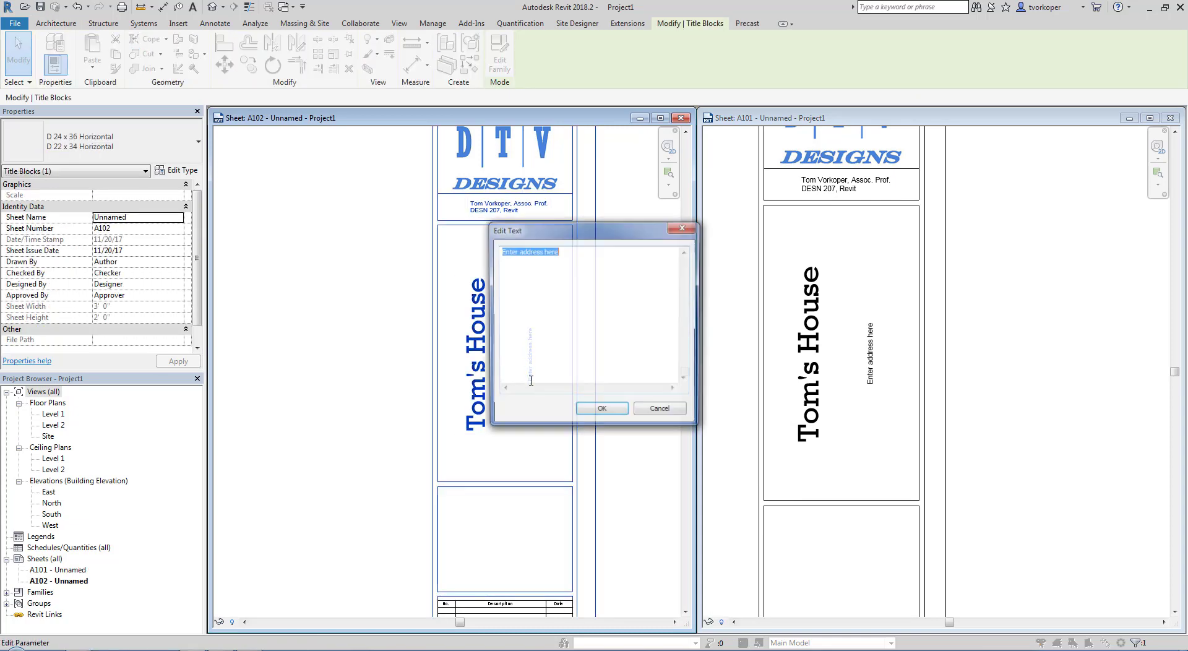
click(661, 412)
click(612, 426)
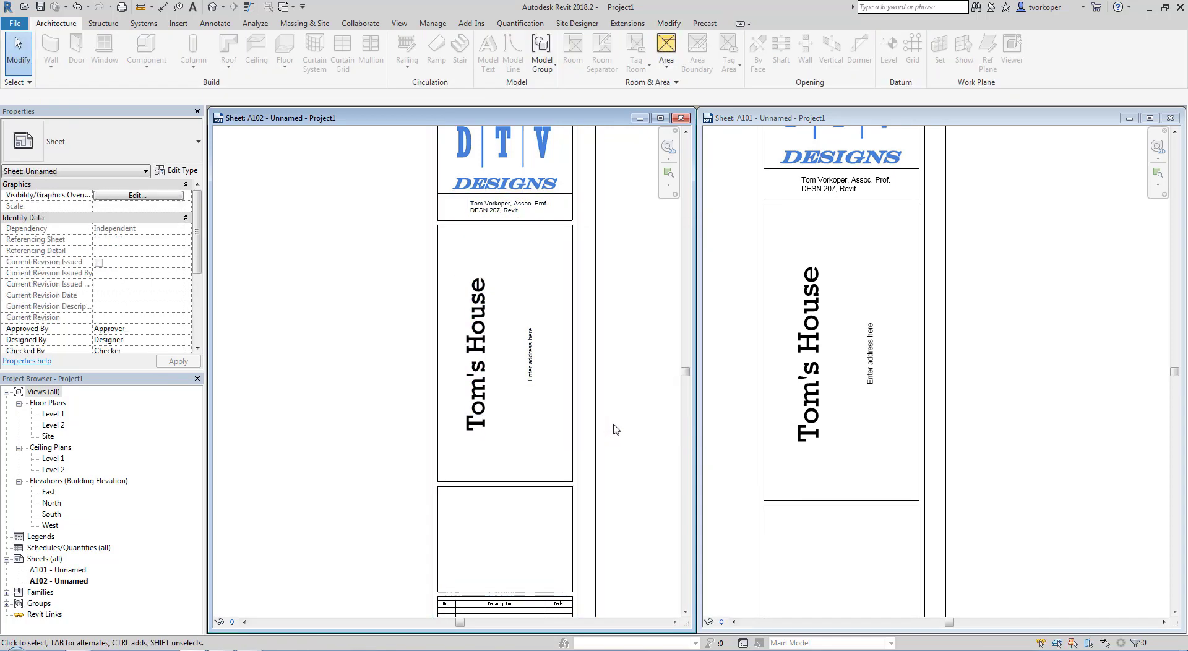
Set the project number in sheet A102's title block to 000.12 and check that field on sheet A101.
scroll(616, 446, down, 5)
scroll(543, 440, up, 6)
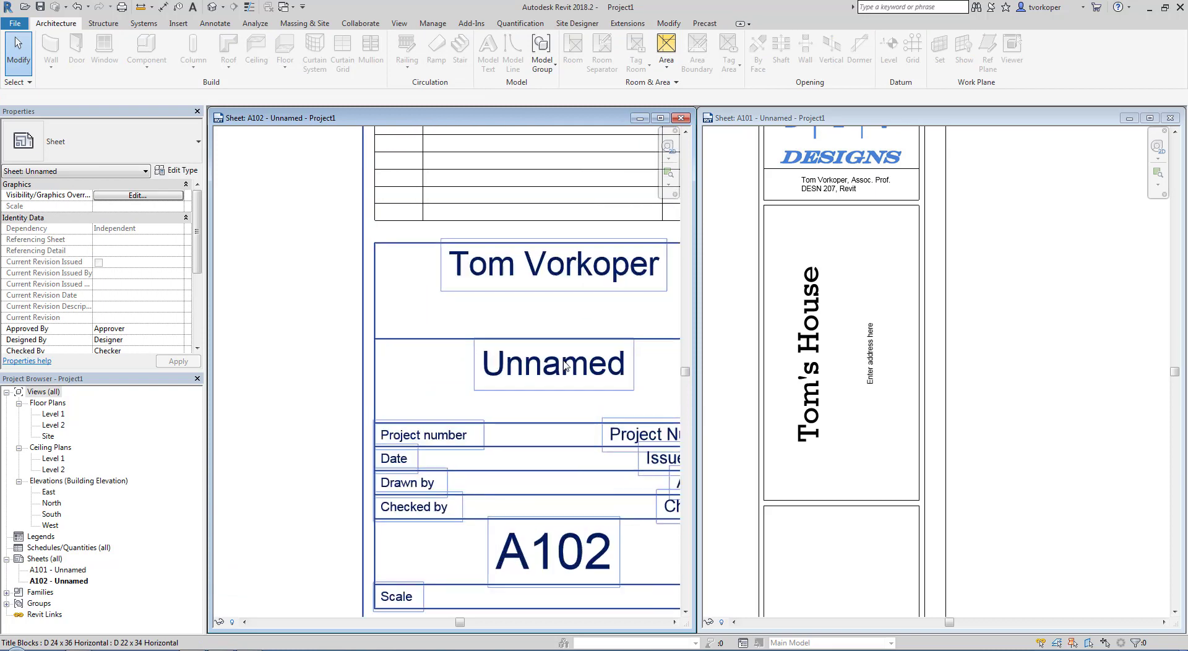
click(573, 315)
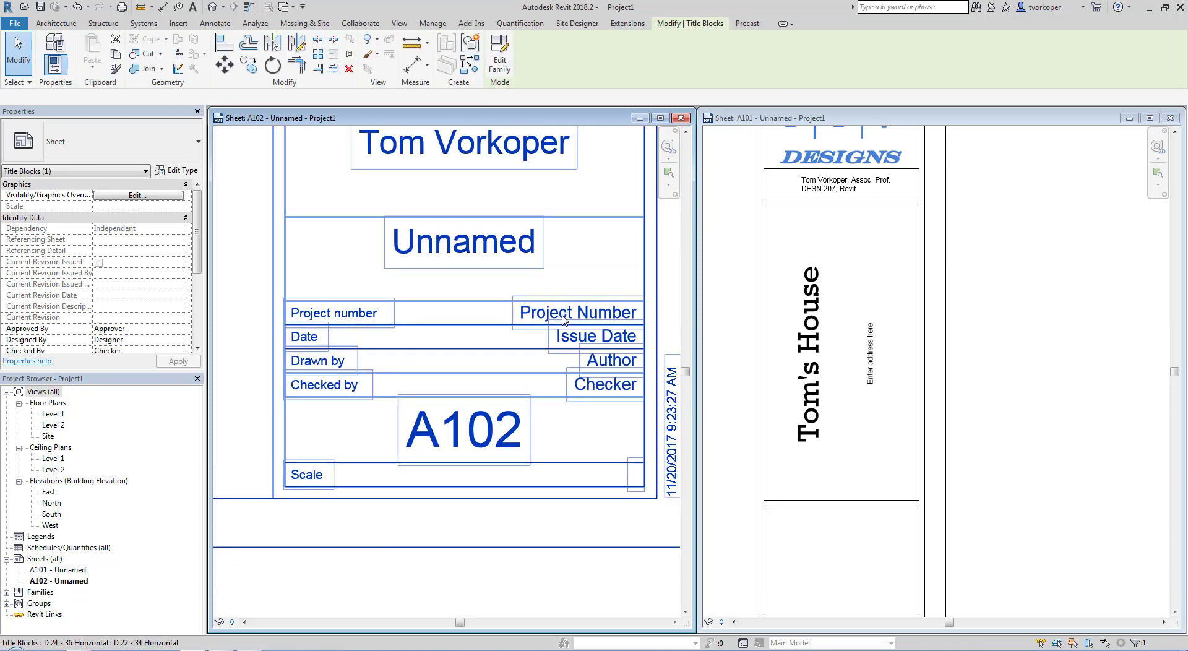
click(573, 316)
text(000.12)
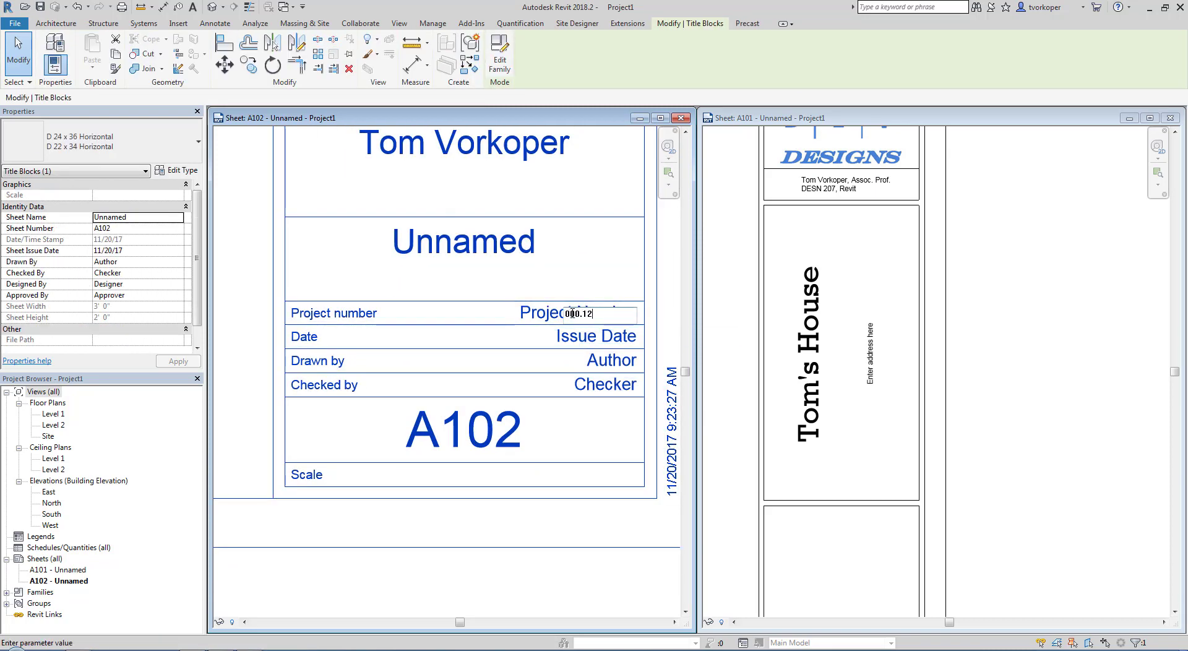
key(Return)
click(1029, 383)
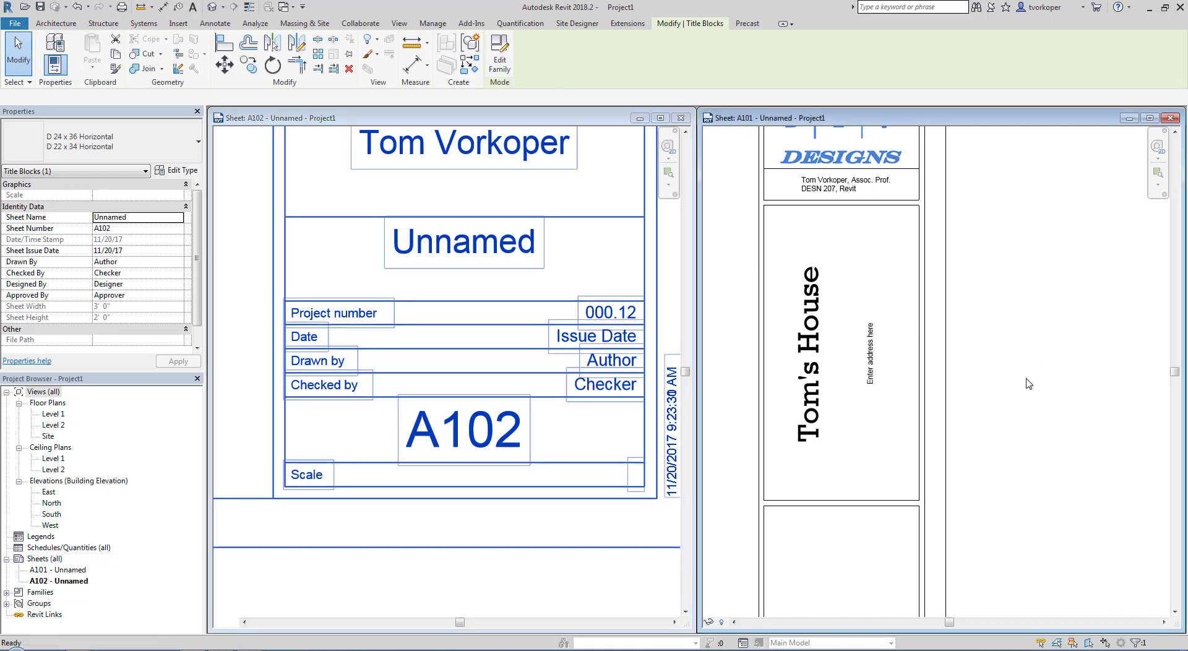
scroll(1011, 511, down, 2)
middle_drag(1007, 531, 1023, 274)
scroll(989, 500, up, 5)
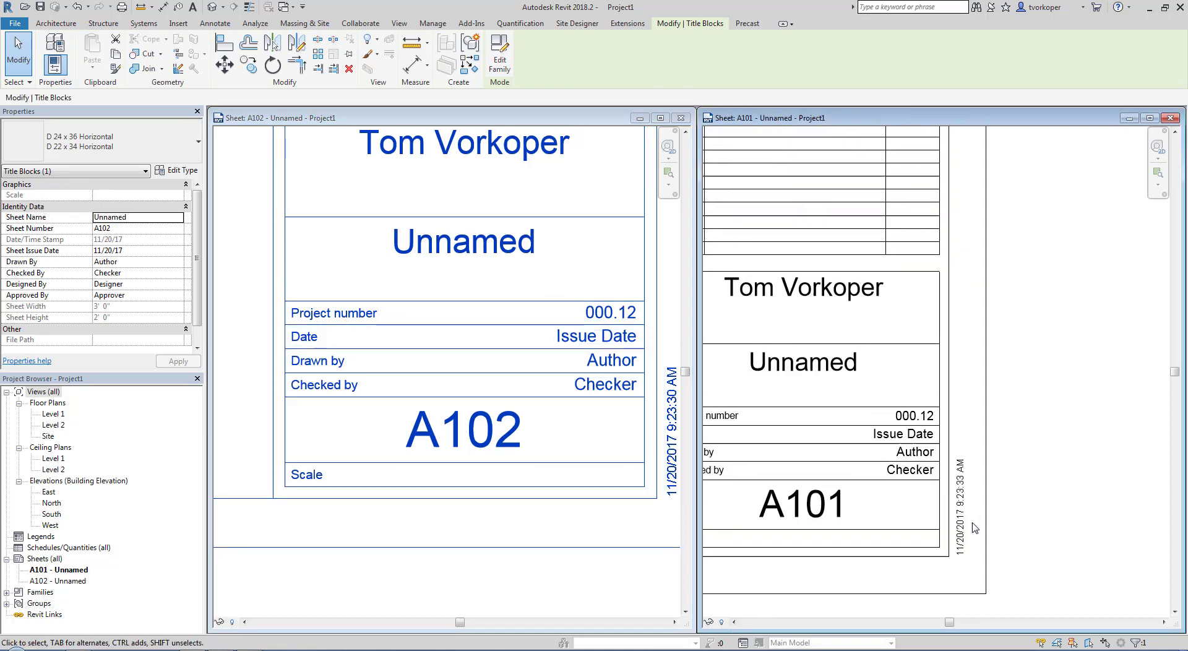
middle_drag(934, 497, 979, 477)
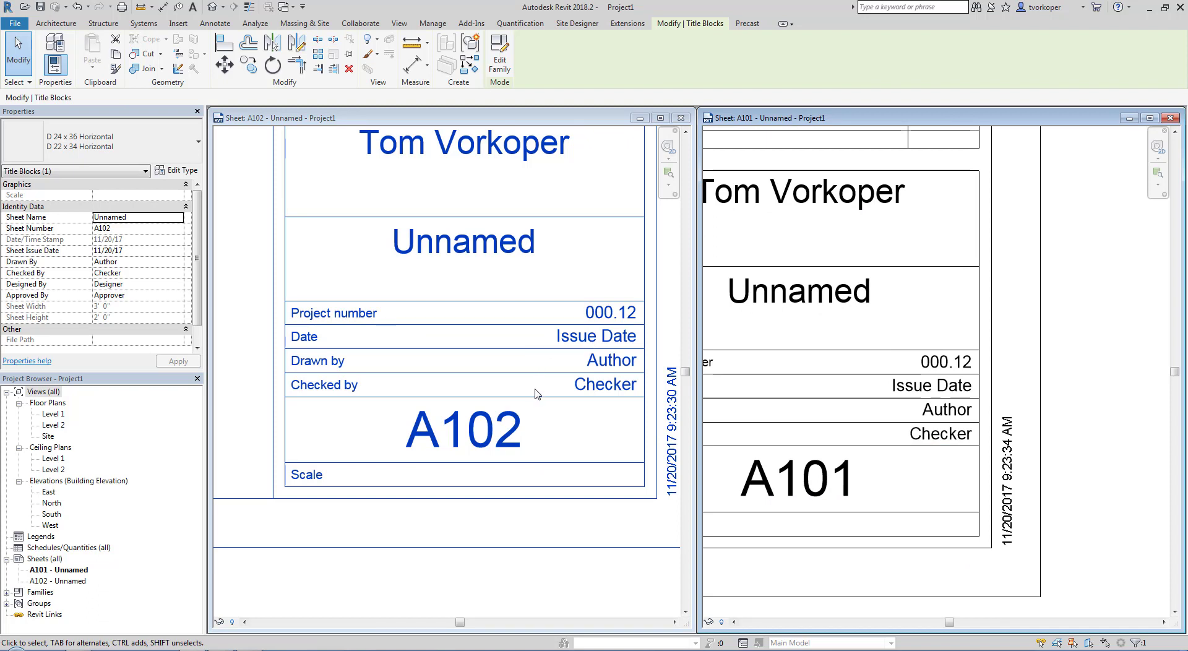
Rename sheet A102 as "Floor Plan - Level 2" through its title block and check the sheet name field on sheet A101.
click(470, 247)
click(445, 244)
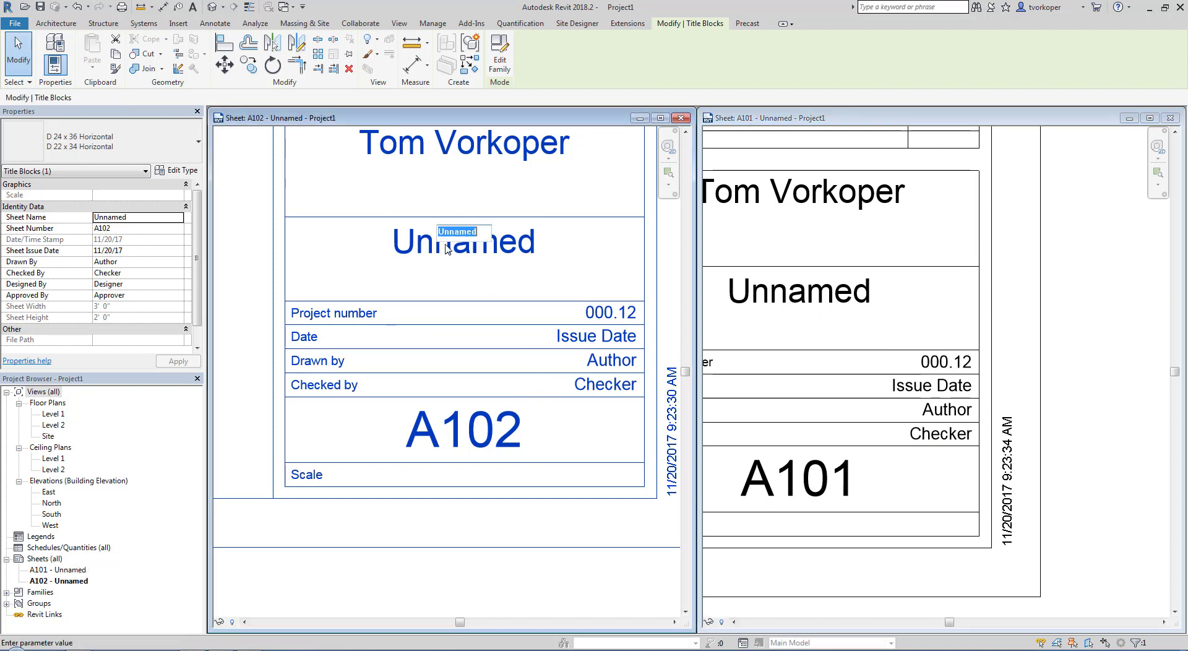
text(Flo)
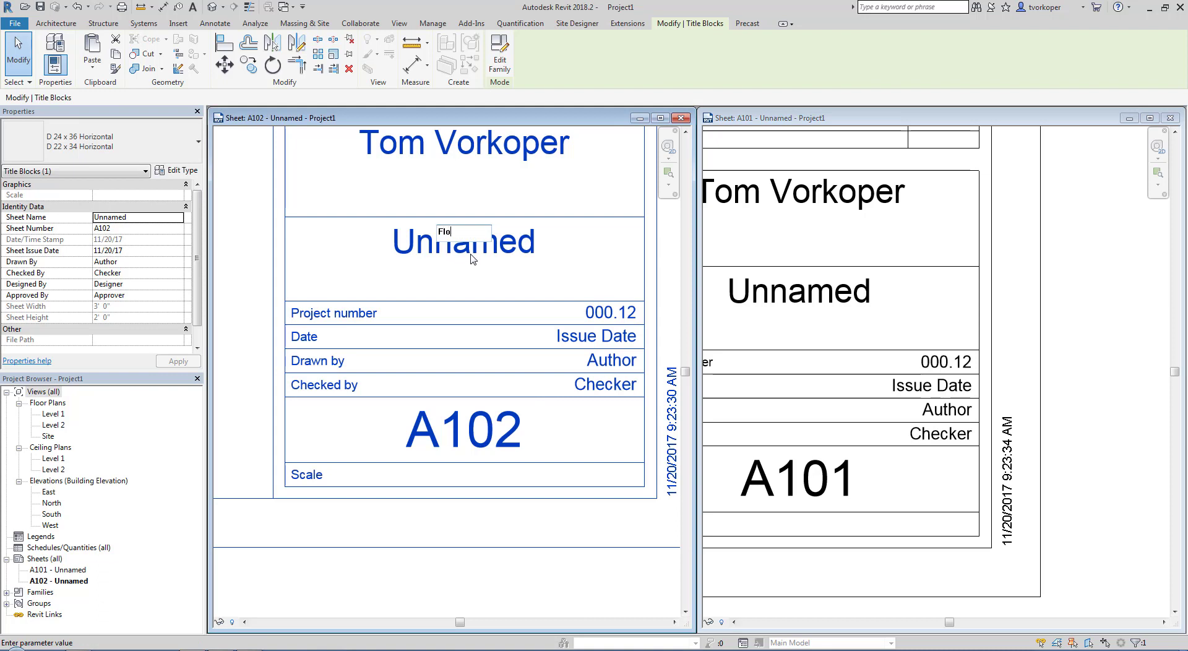
text(or Plan - Level 2)
key(Return)
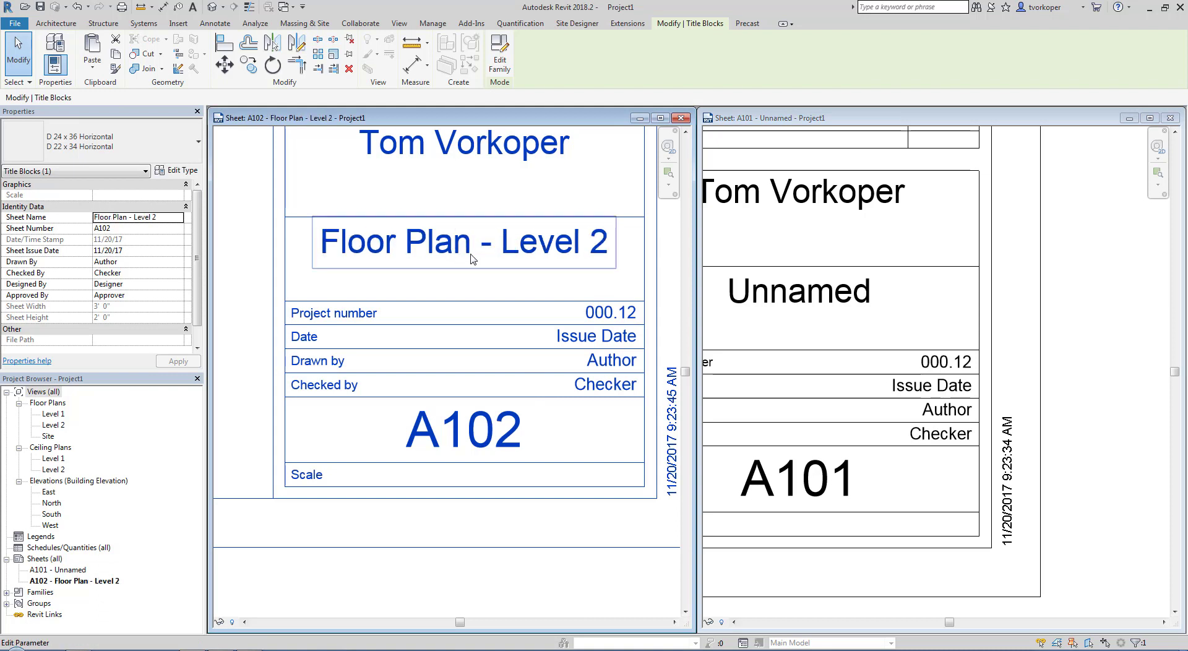
click(1119, 318)
middle_click(1114, 318)
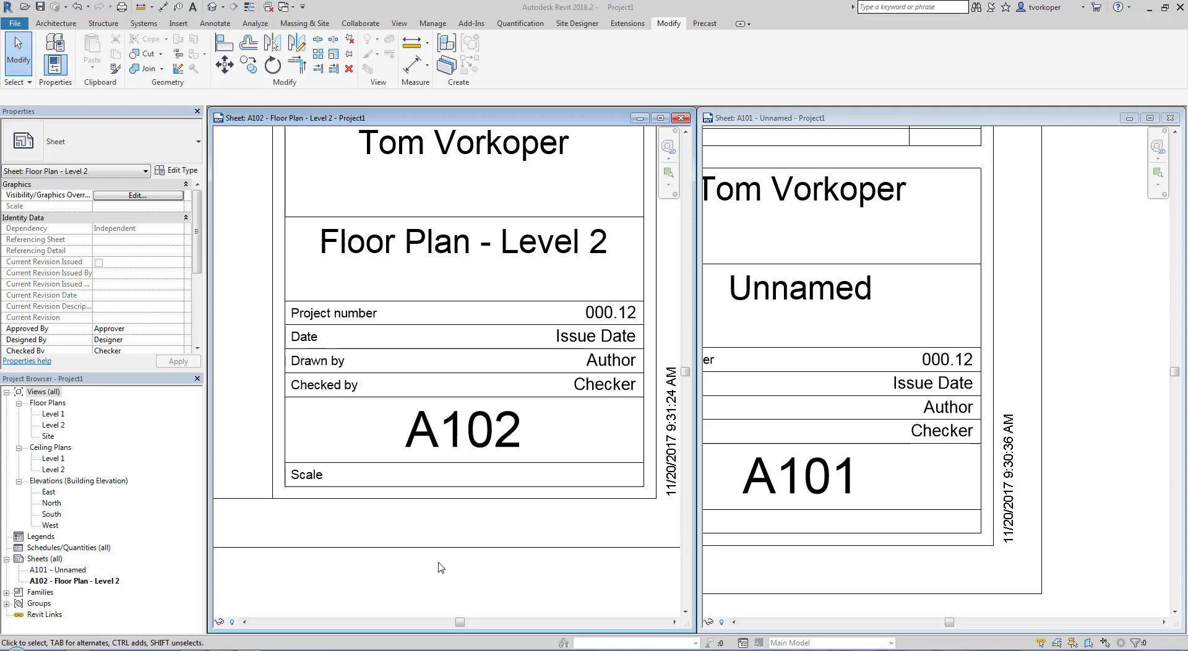
scroll(444, 562, down, 4)
scroll(435, 463, down, 4)
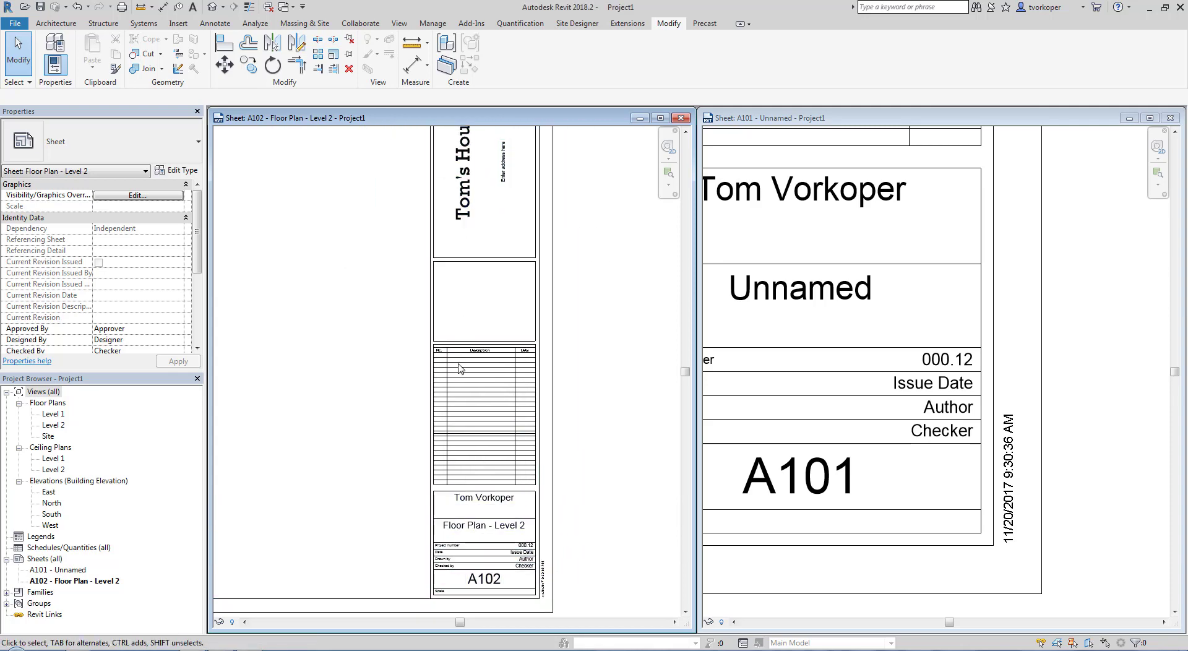
View sheets A102 and A101 in full, and check the family and type names of sheet A102's title block.
scroll(458, 368, down, 1)
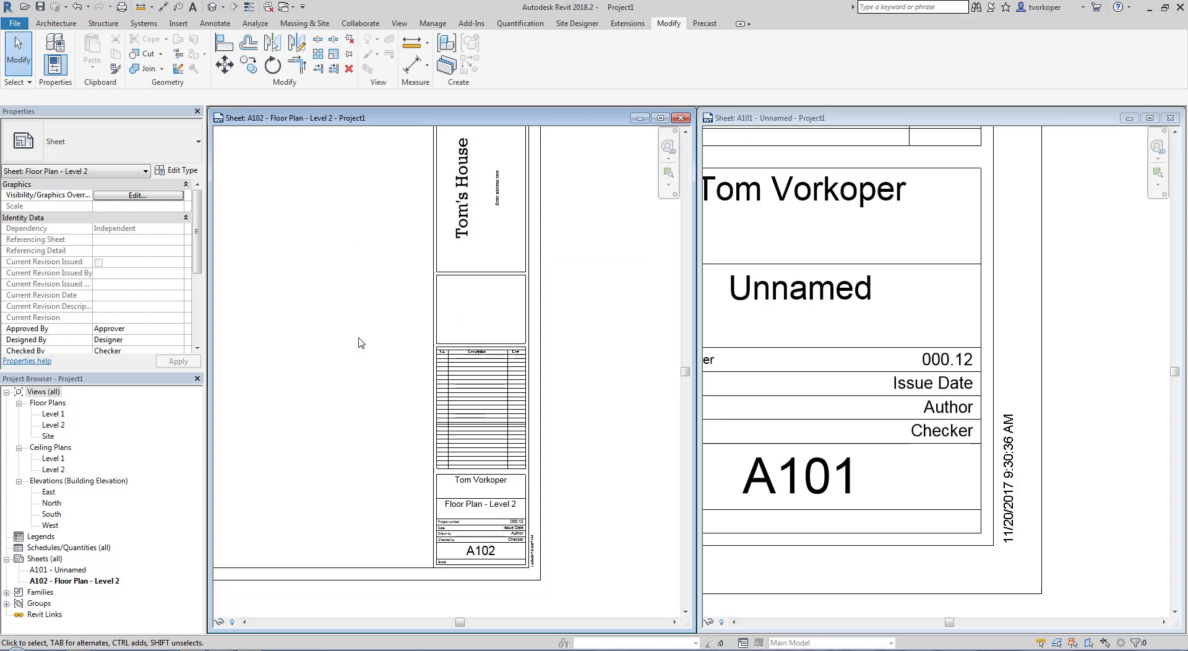
key(z)
key(e)
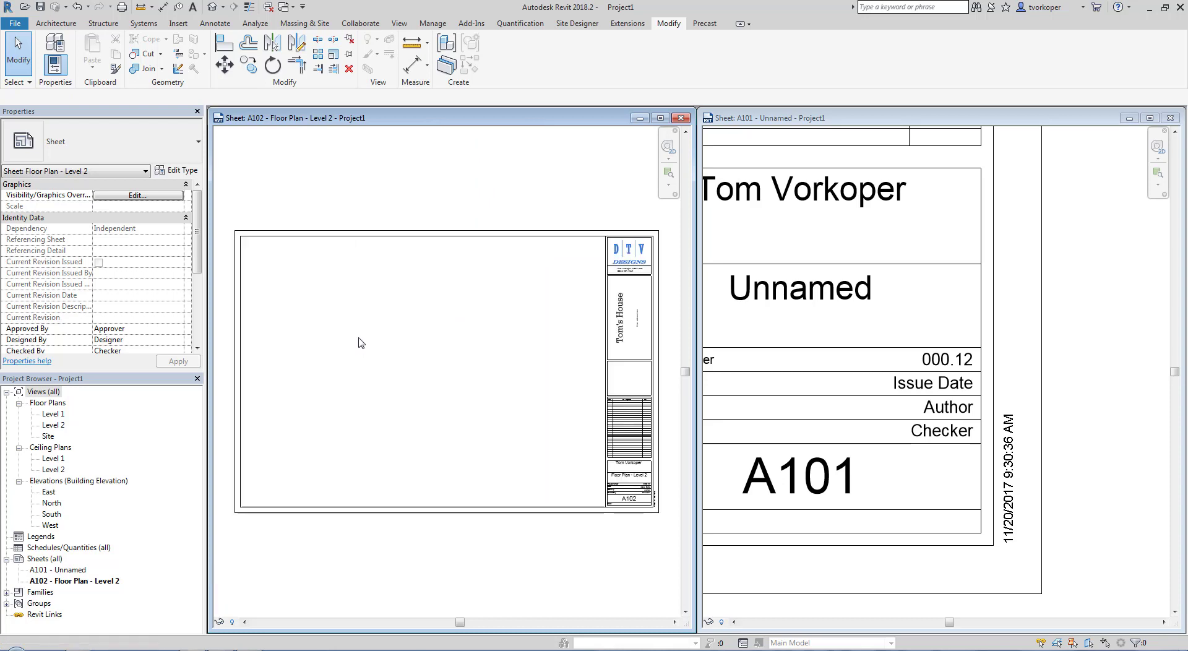
click(1090, 339)
key(z)
key(e)
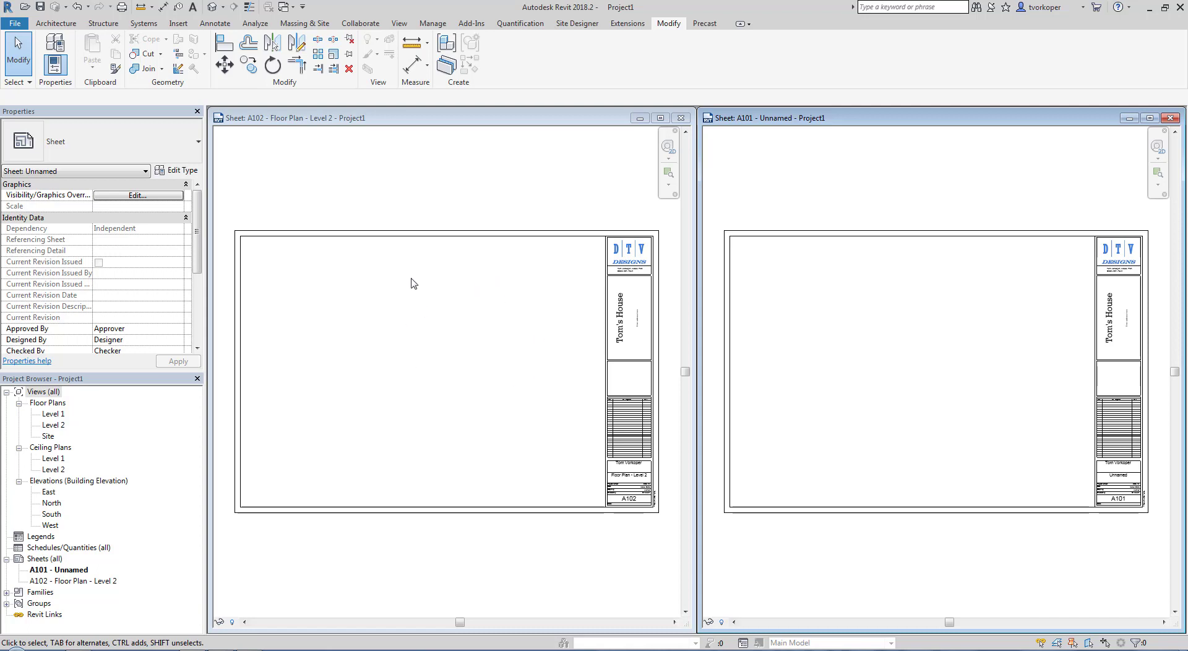
click(334, 243)
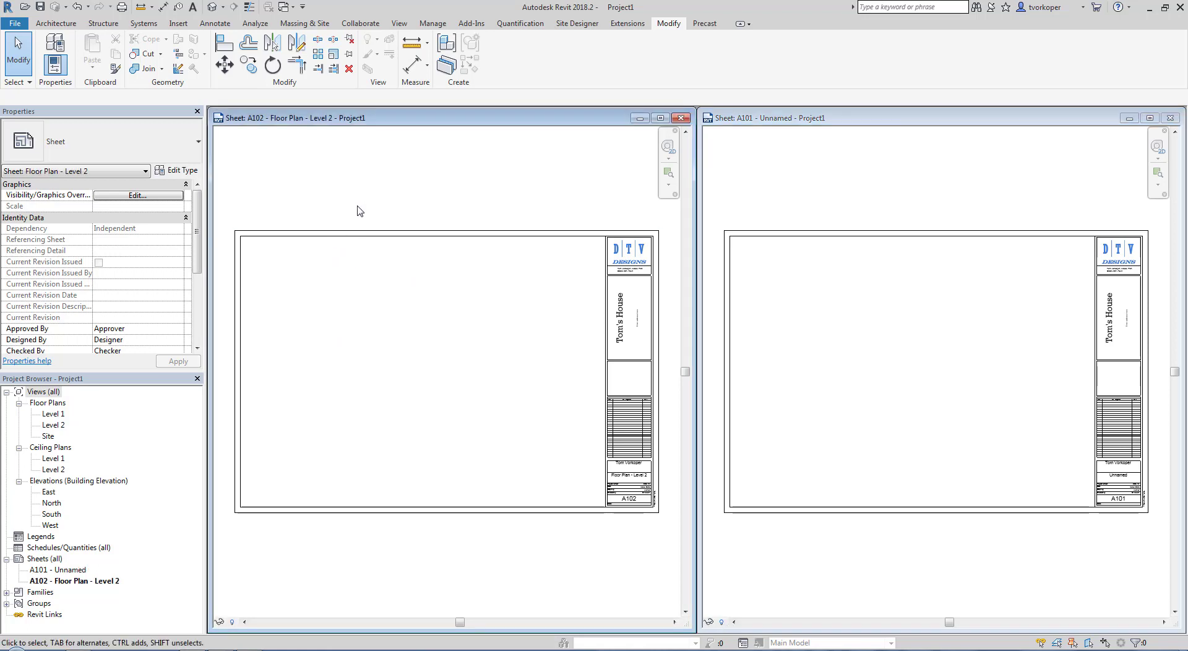
click(358, 234)
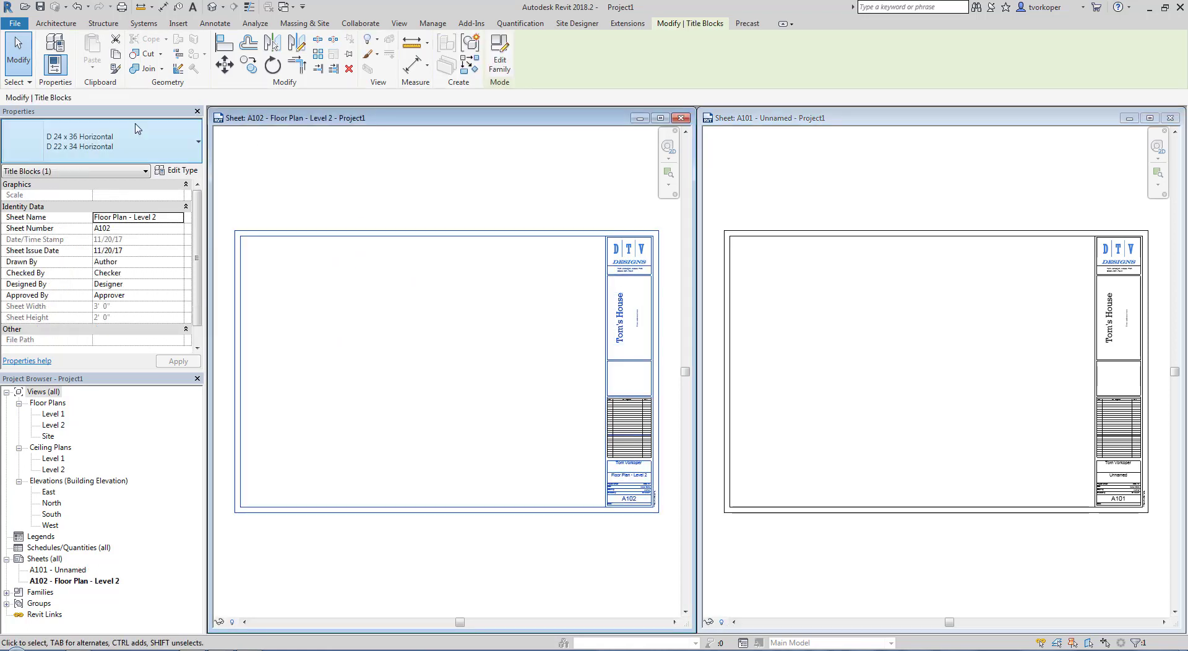
key(ctrl+shift+d)
mouse_move(2, 104)
mouse_down()
mouse_move(172, 180)
mouse_move(223, 185)
mouse_up()
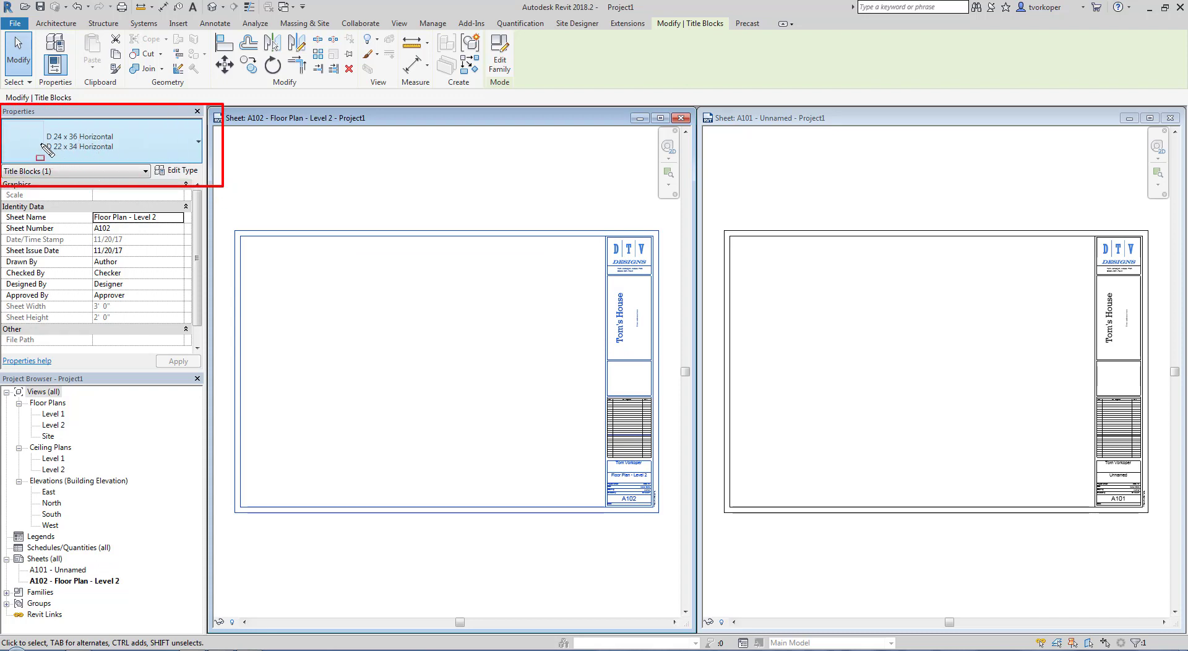
drag(35, 143, 133, 157)
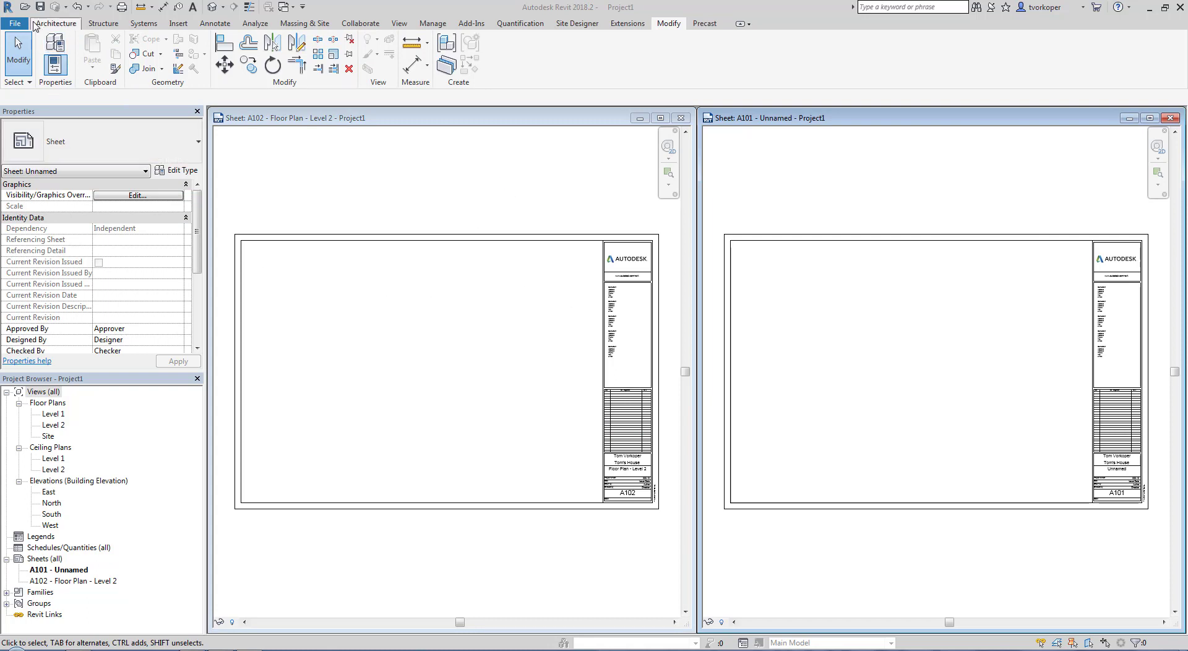
Open the title block family D 24 x 36 Horizontal.rfa from the Desktop.
click(23, 8)
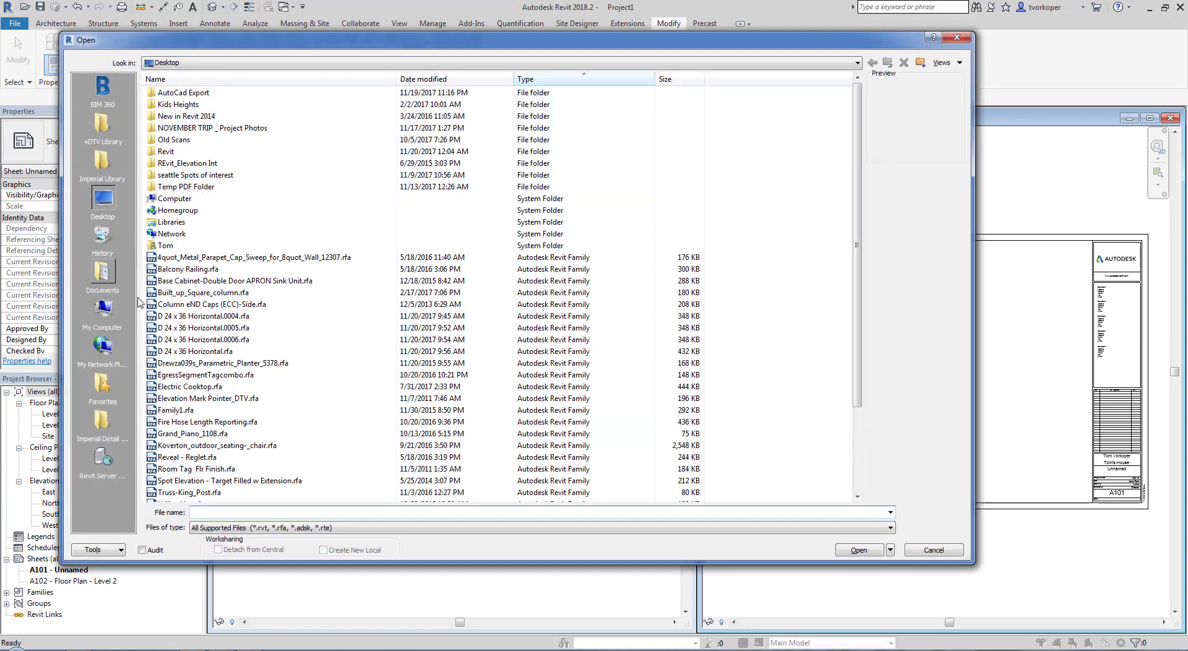
click(177, 351)
double_click(177, 351)
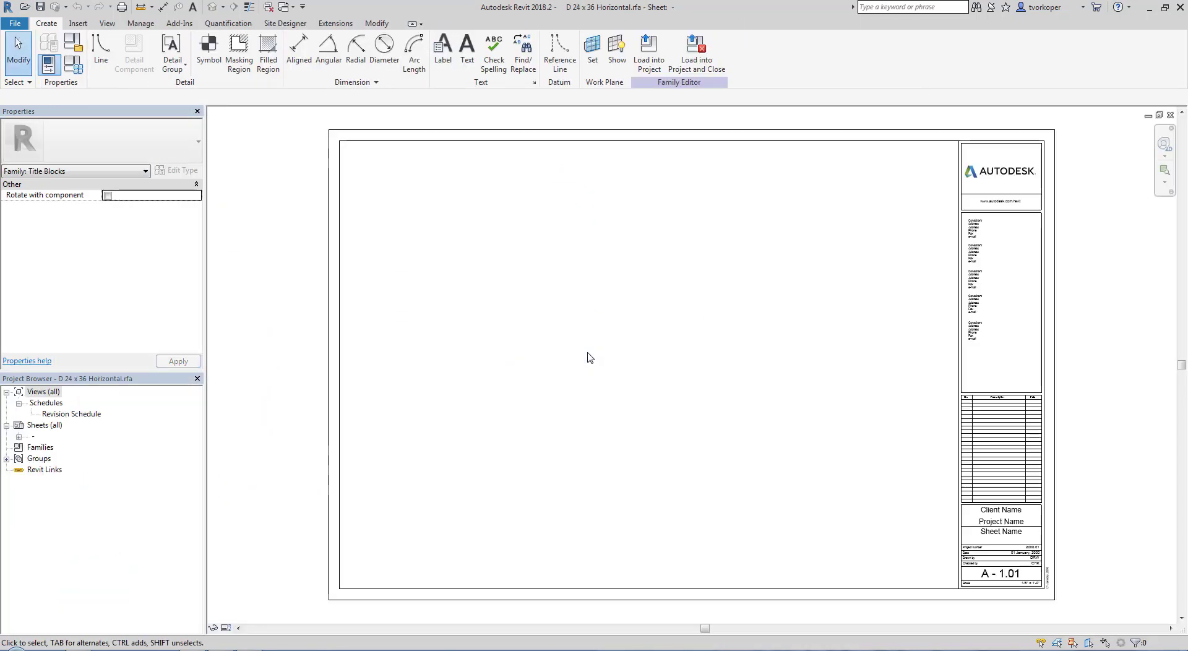
mouse_move(24, 13)
mouse_down()
mouse_move(57, 85)
mouse_move(90, 95)
mouse_up()
key(Escape)
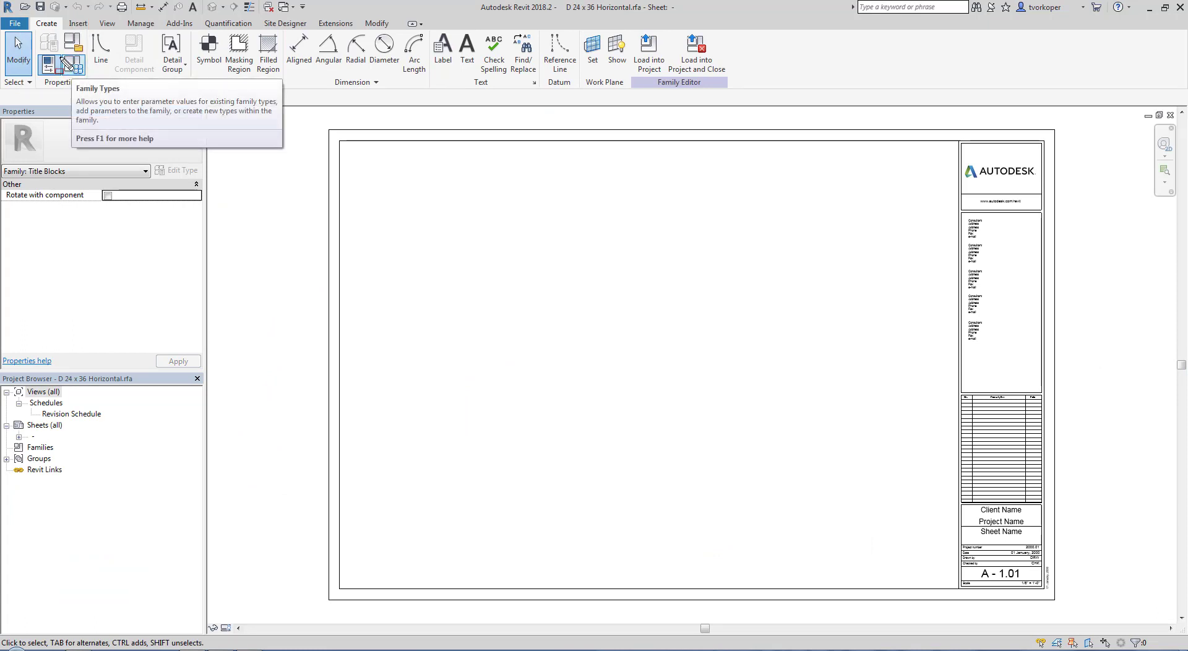
drag(51, 49, 86, 83)
key(Escape)
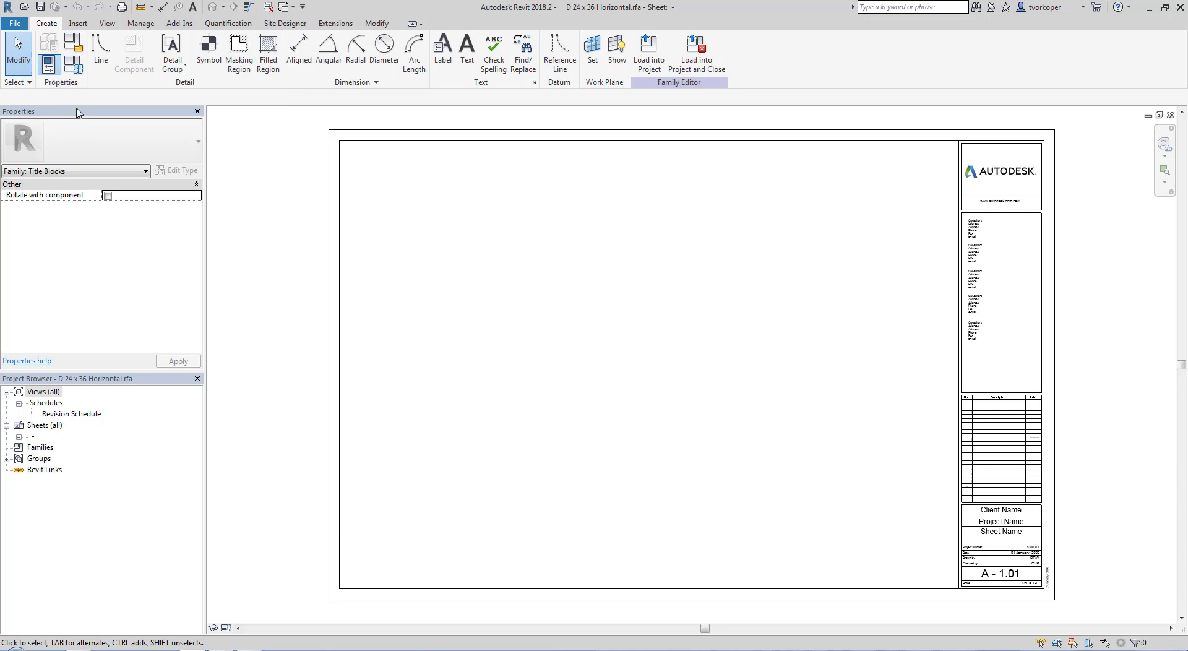
Open the title block's family types and check which type names are defined in the family.
click(73, 64)
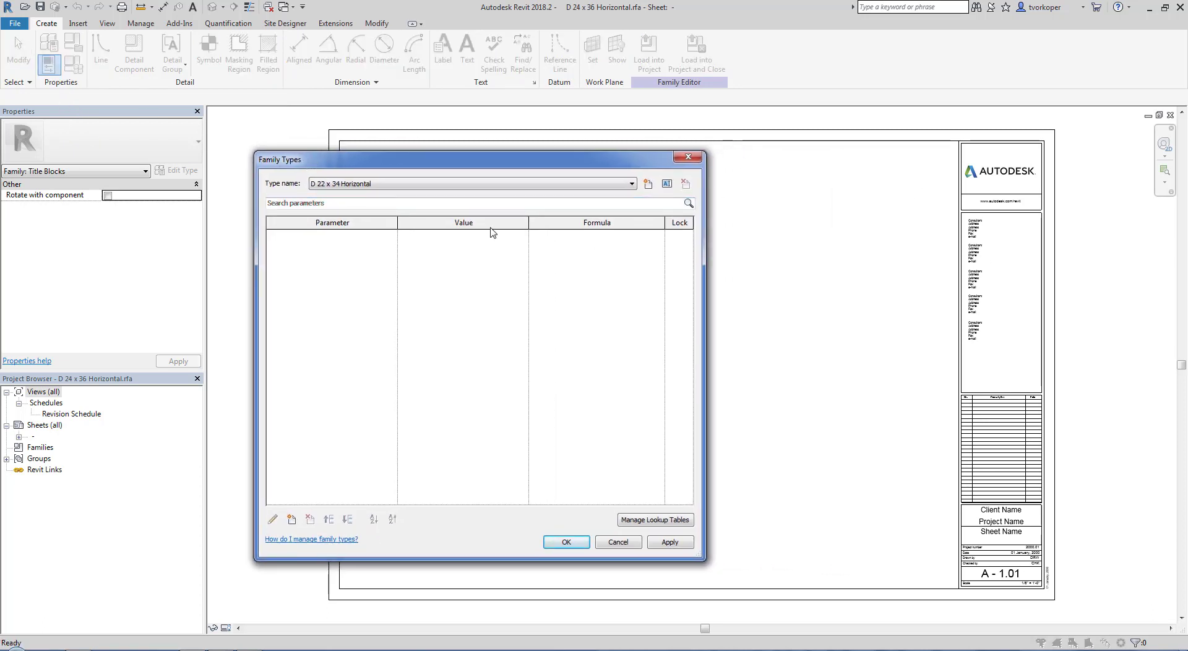
click(431, 184)
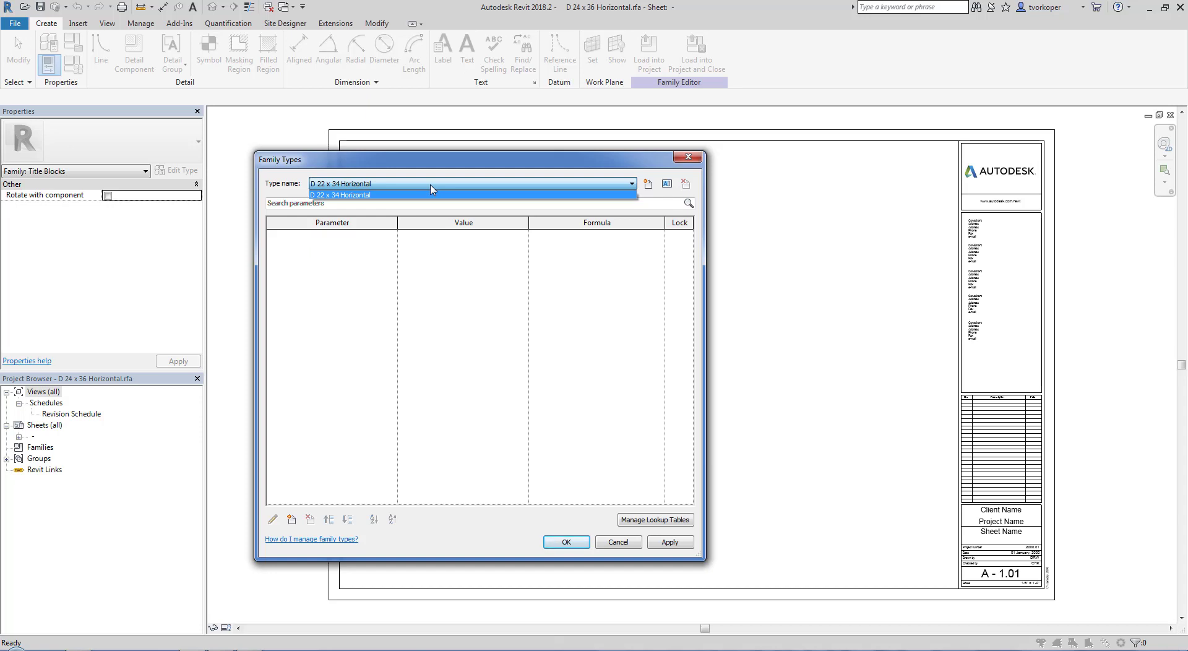
click(430, 185)
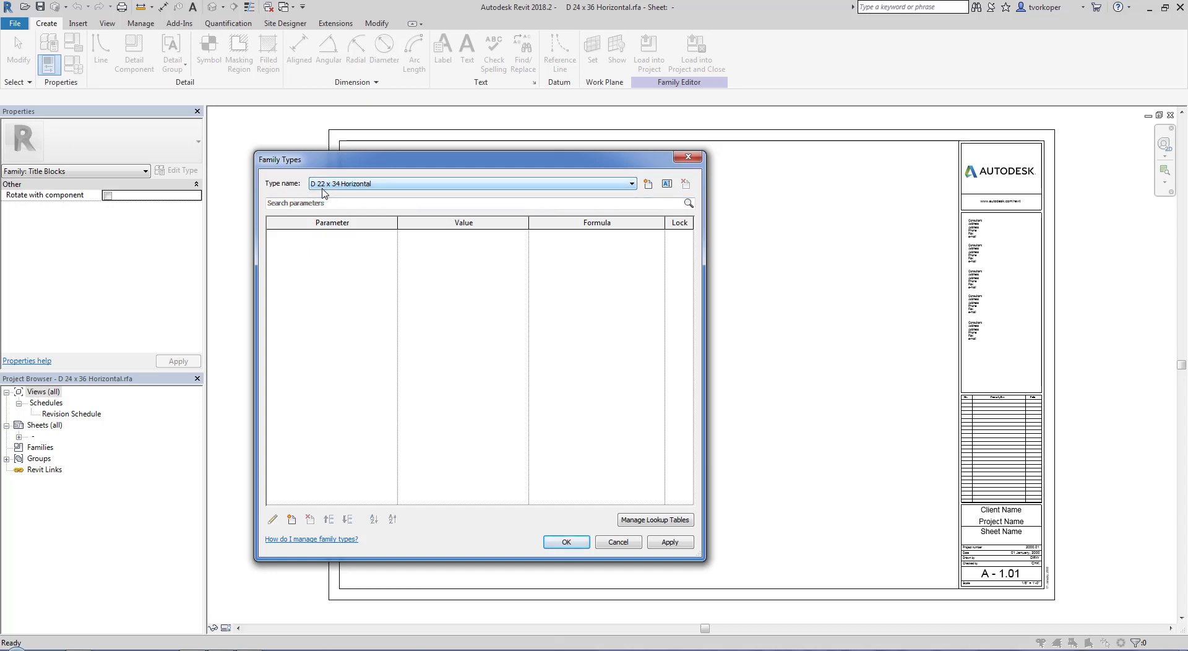
click(354, 207)
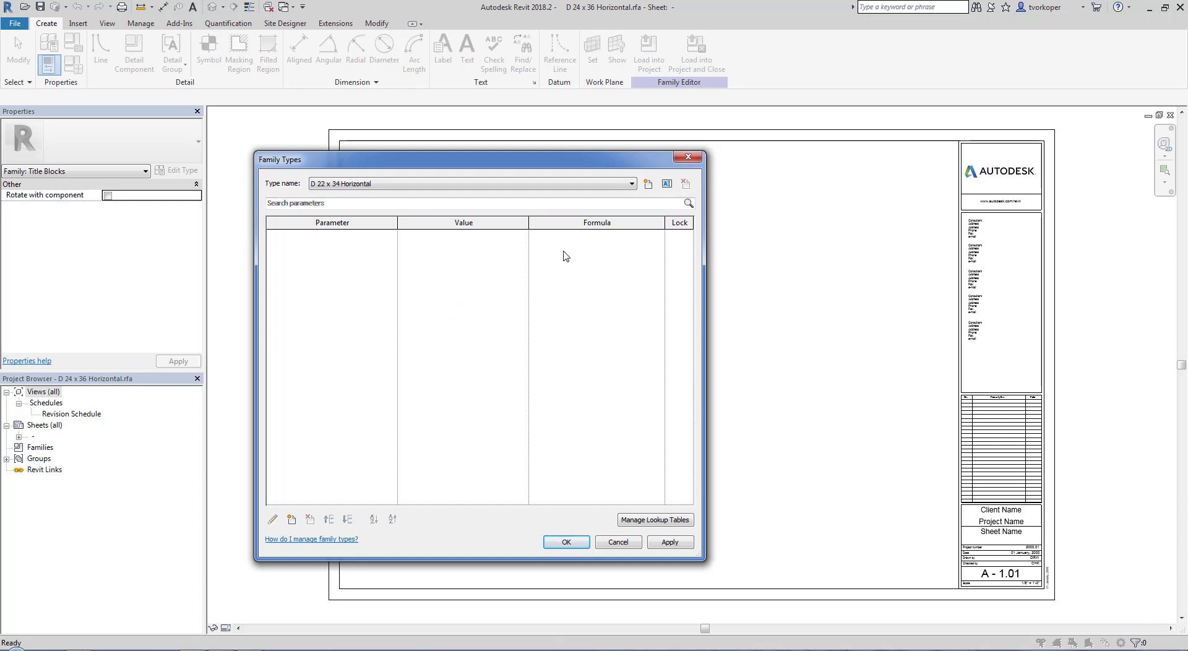
click(666, 184)
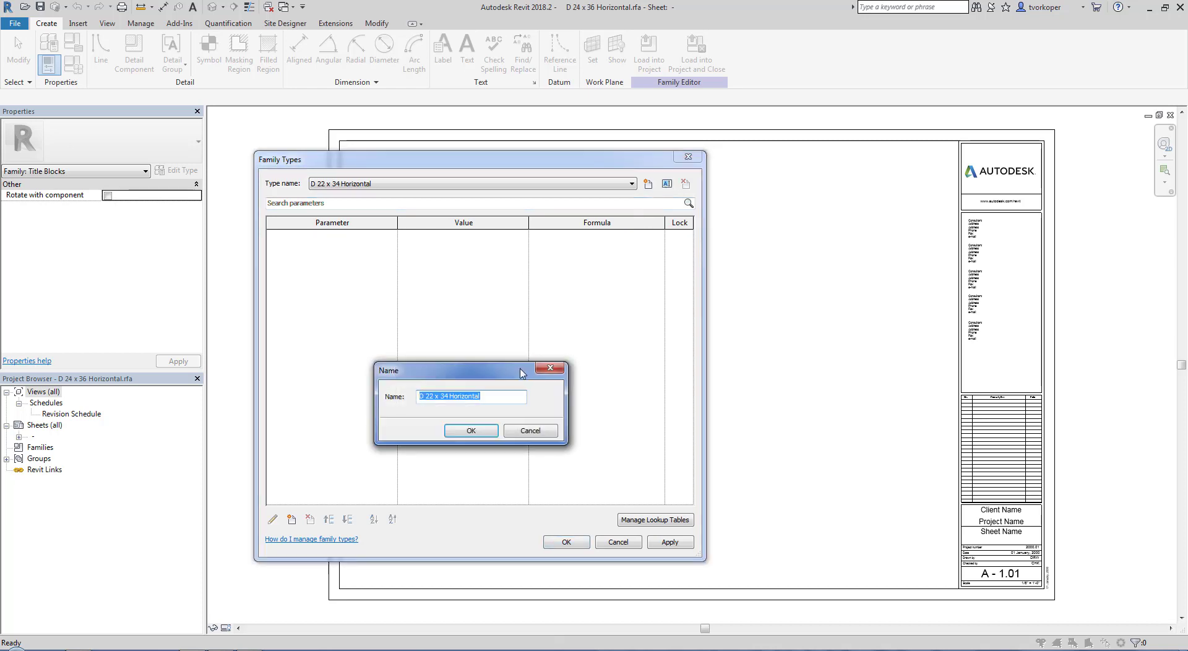
click(522, 432)
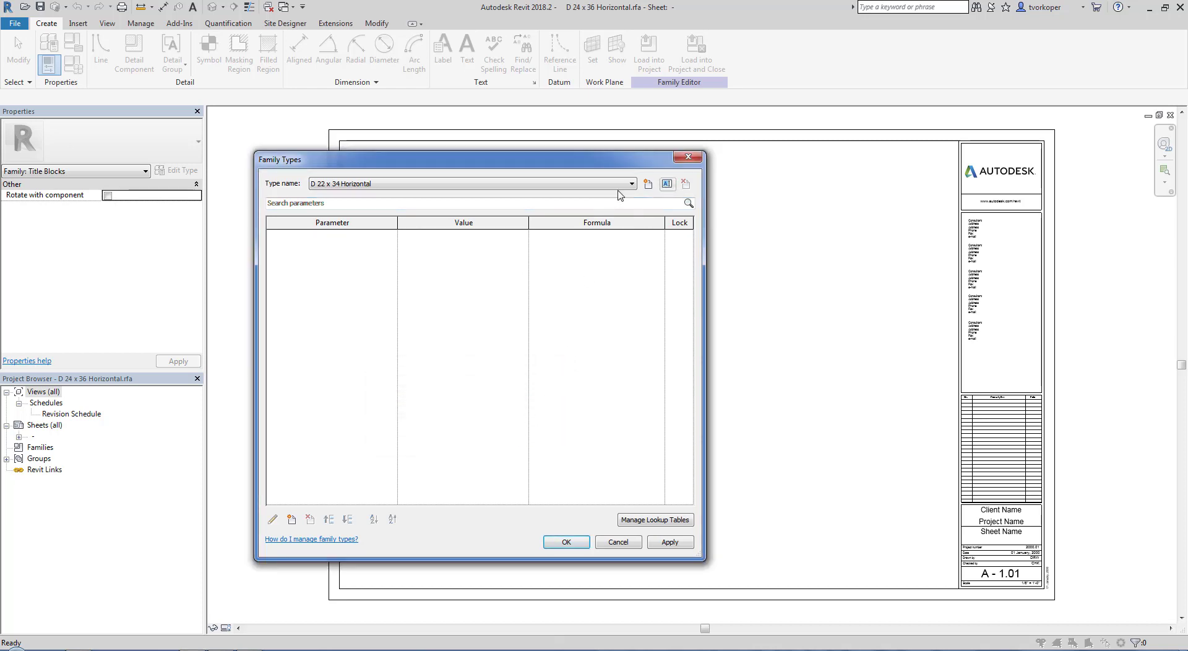
Rename the family type to "D 24 x 36 Horizontal", check it in the type list and accept the family types.
click(667, 184)
click(429, 397)
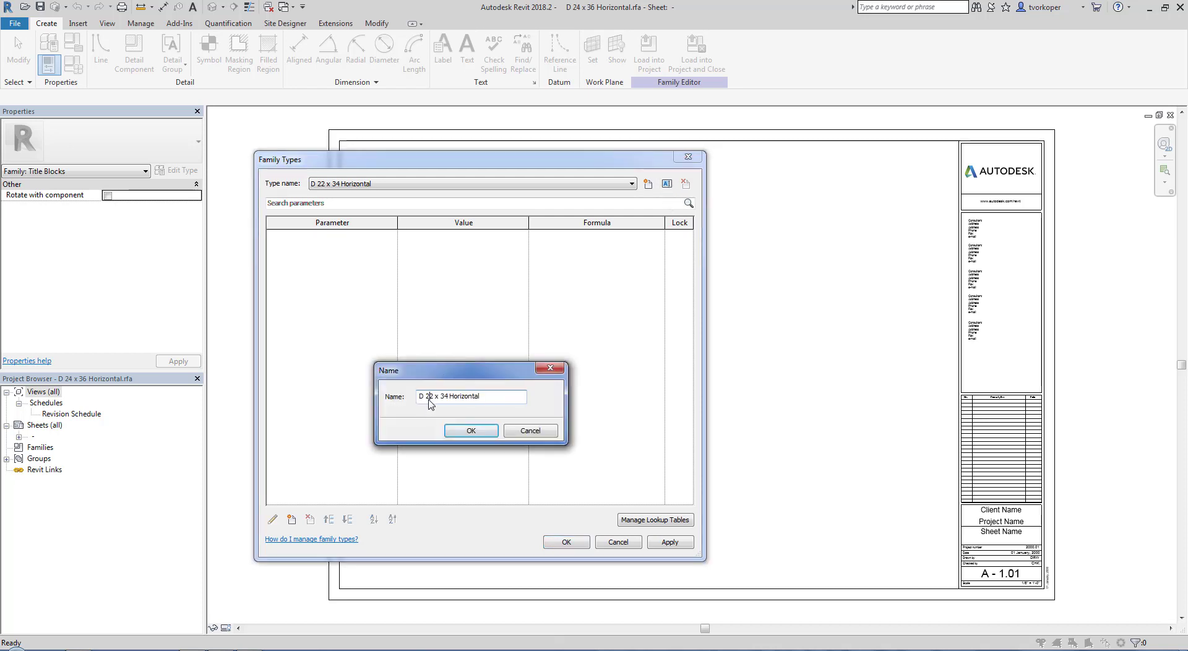
text(4)
drag(445, 396, 451, 403)
key(BackSpace)
click(461, 432)
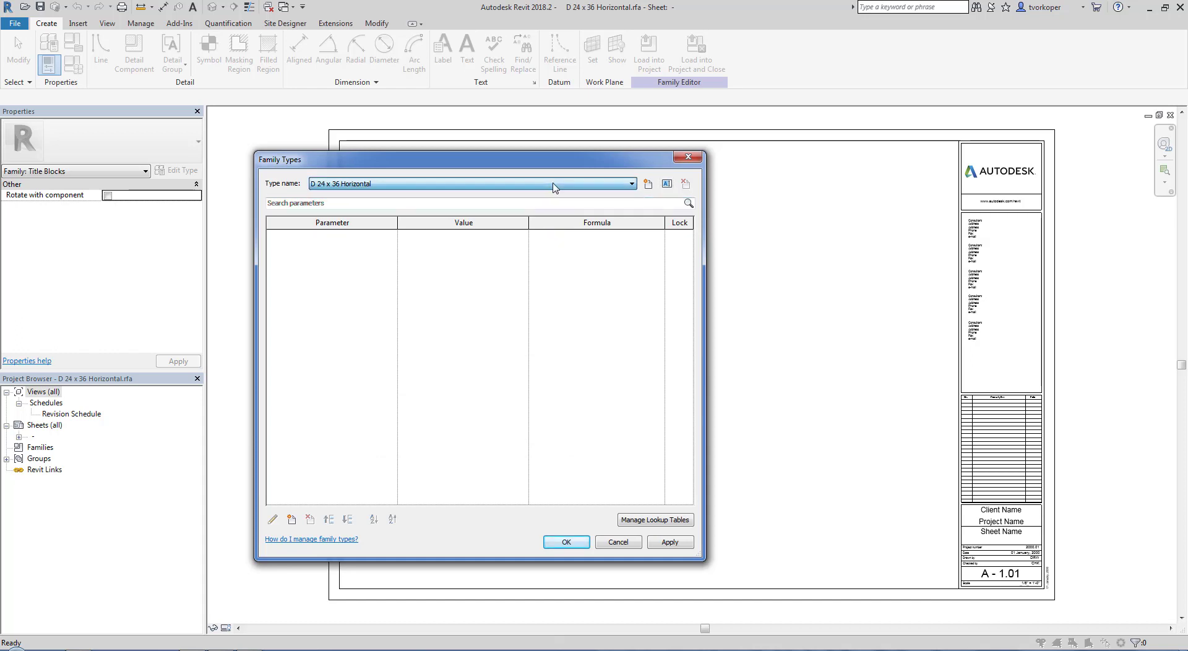
click(384, 191)
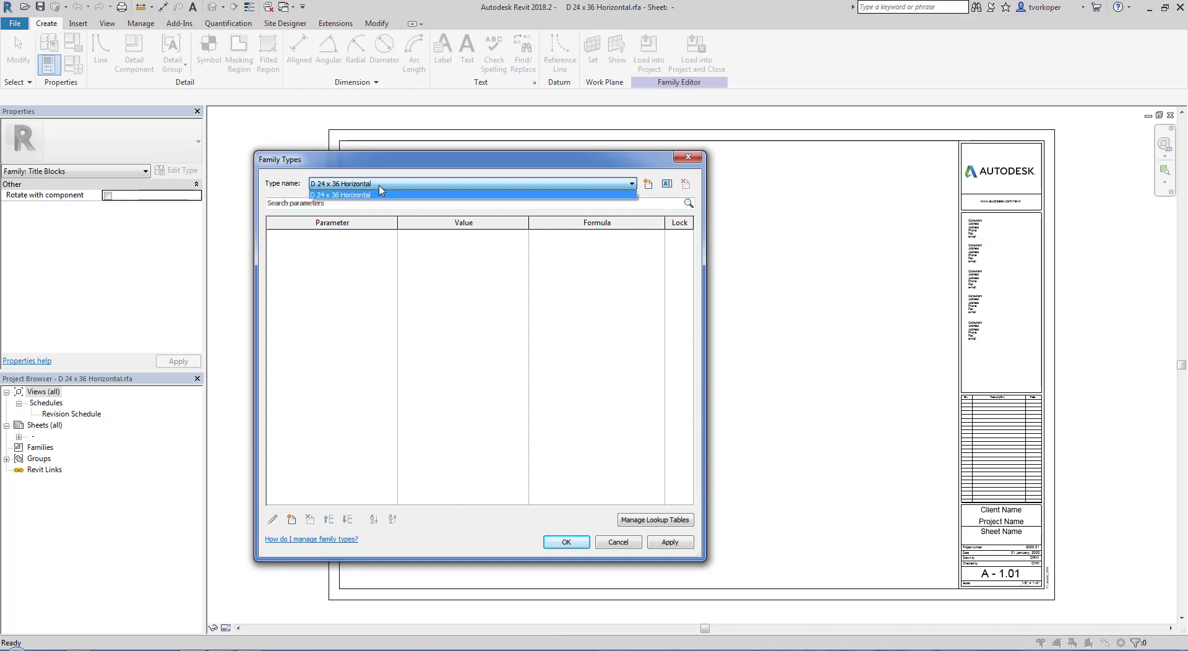
click(385, 190)
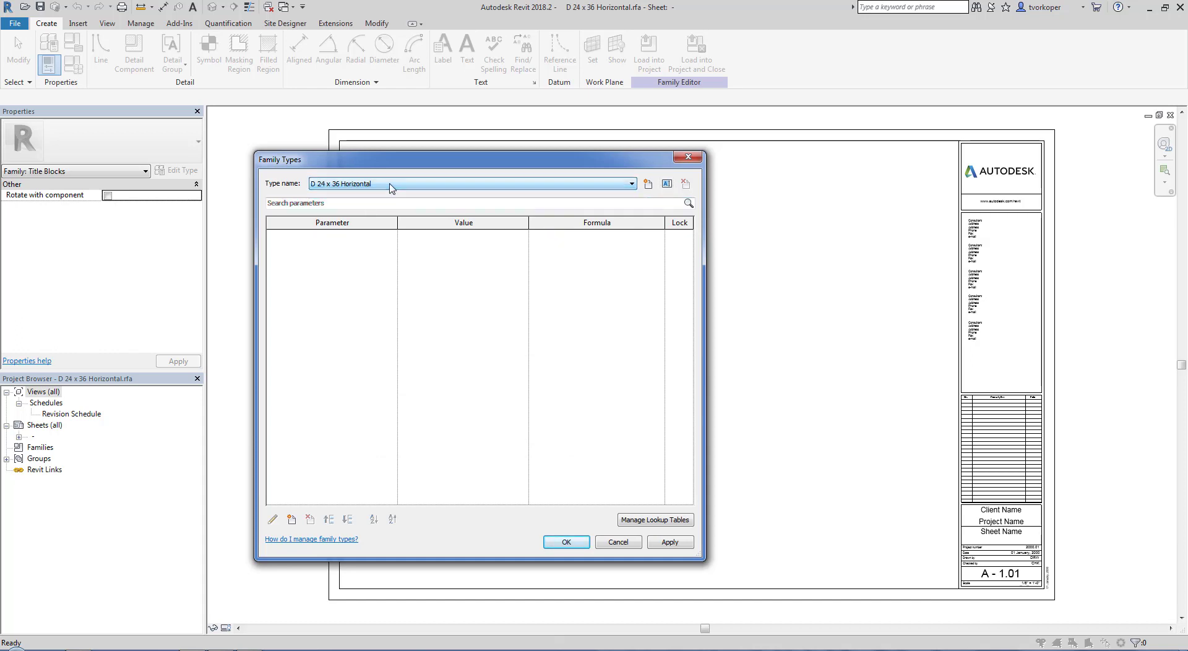
click(565, 542)
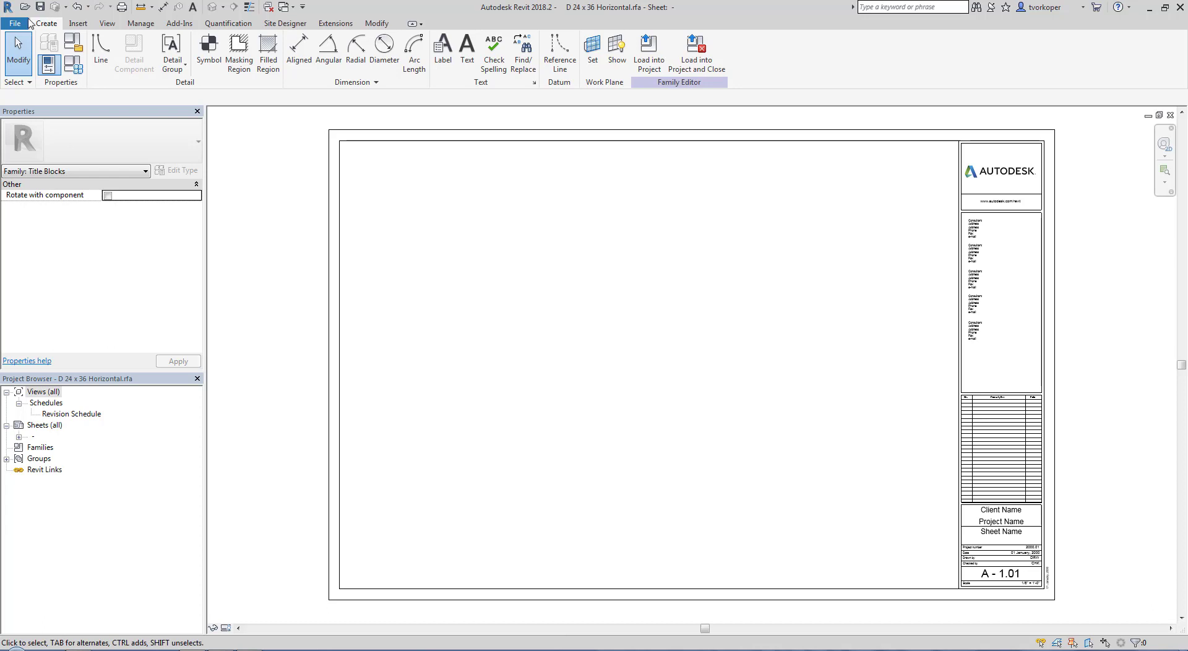
Create a new test project from a template other than the Construction Template.
click(15, 25)
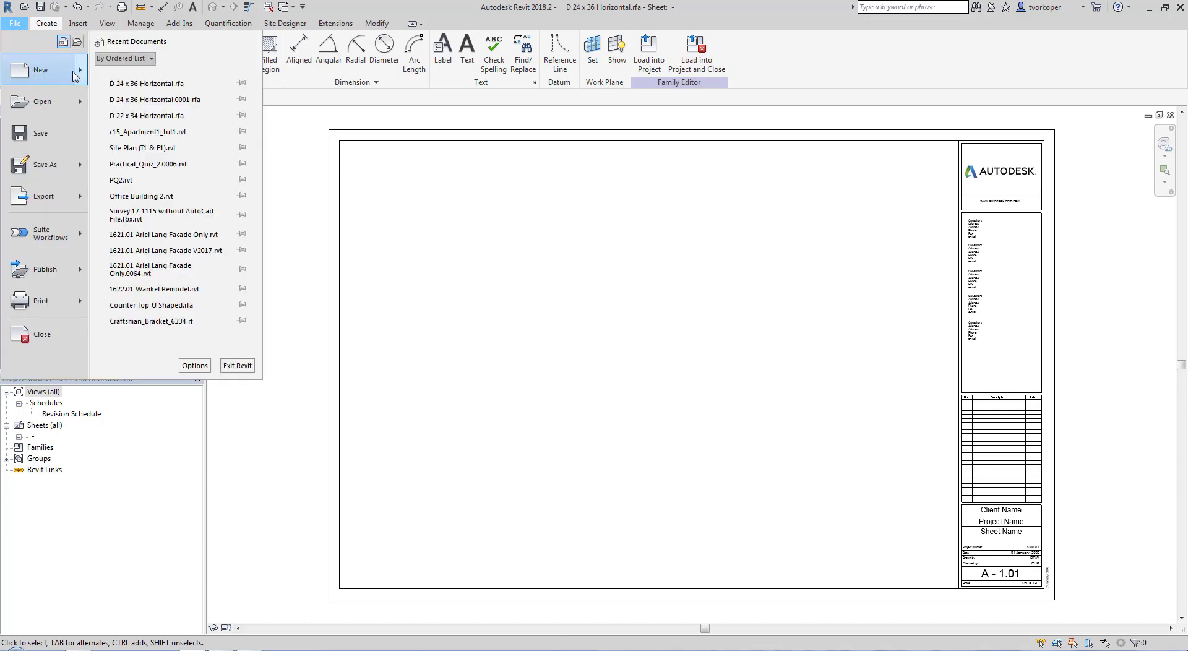
click(42, 76)
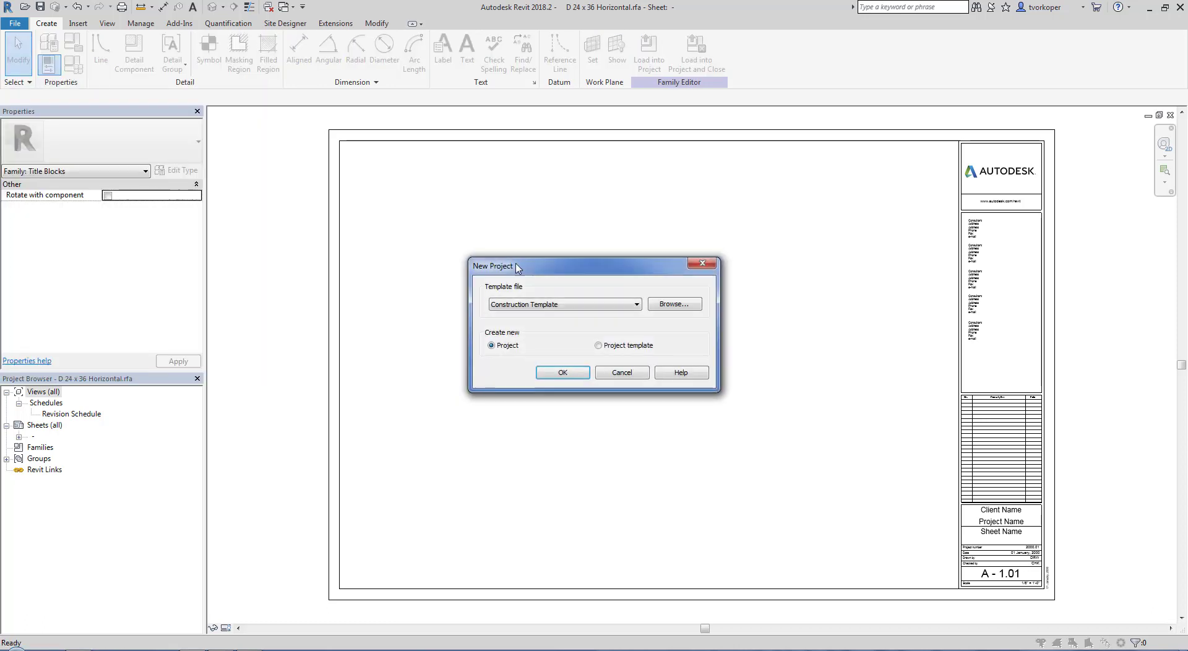
click(523, 304)
click(526, 324)
click(563, 373)
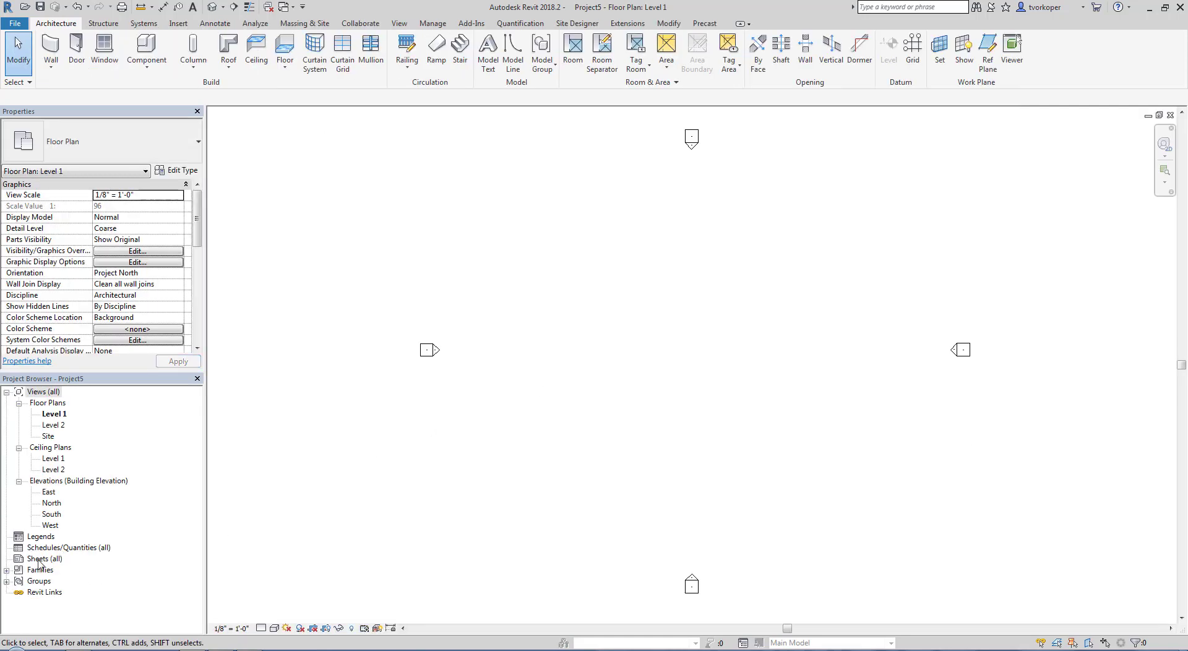
Load D 24 x 36 Horizontal.rfa from the Desktop as a title block and create a new sheet with it.
right_click(37, 559)
click(79, 568)
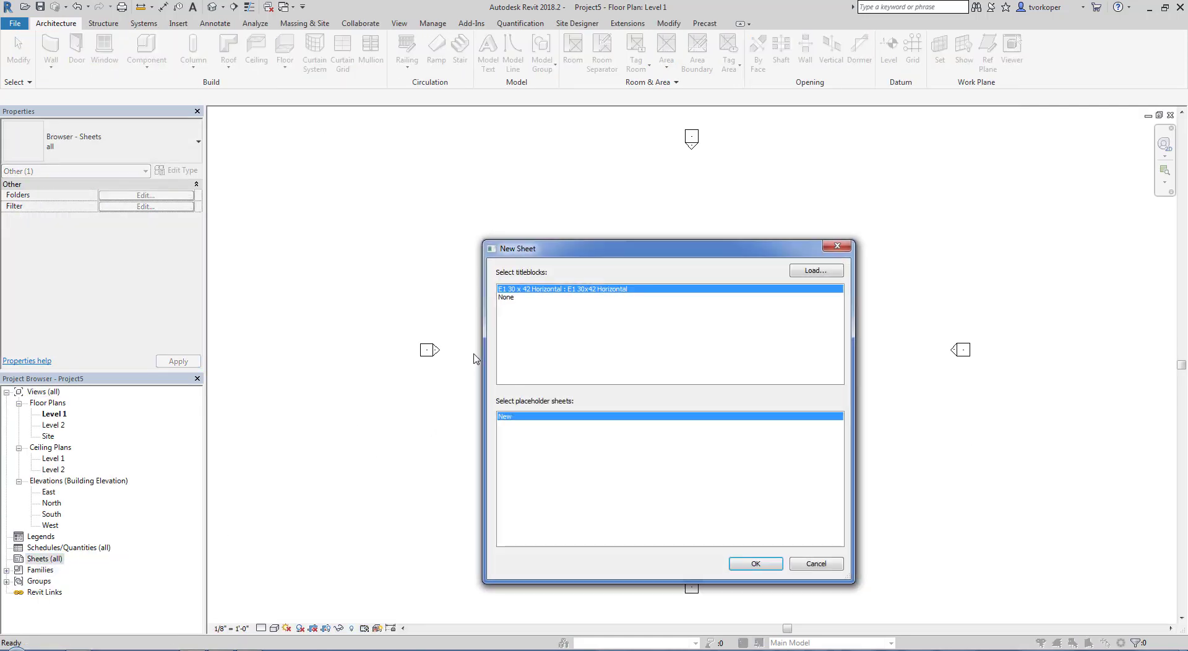
click(834, 271)
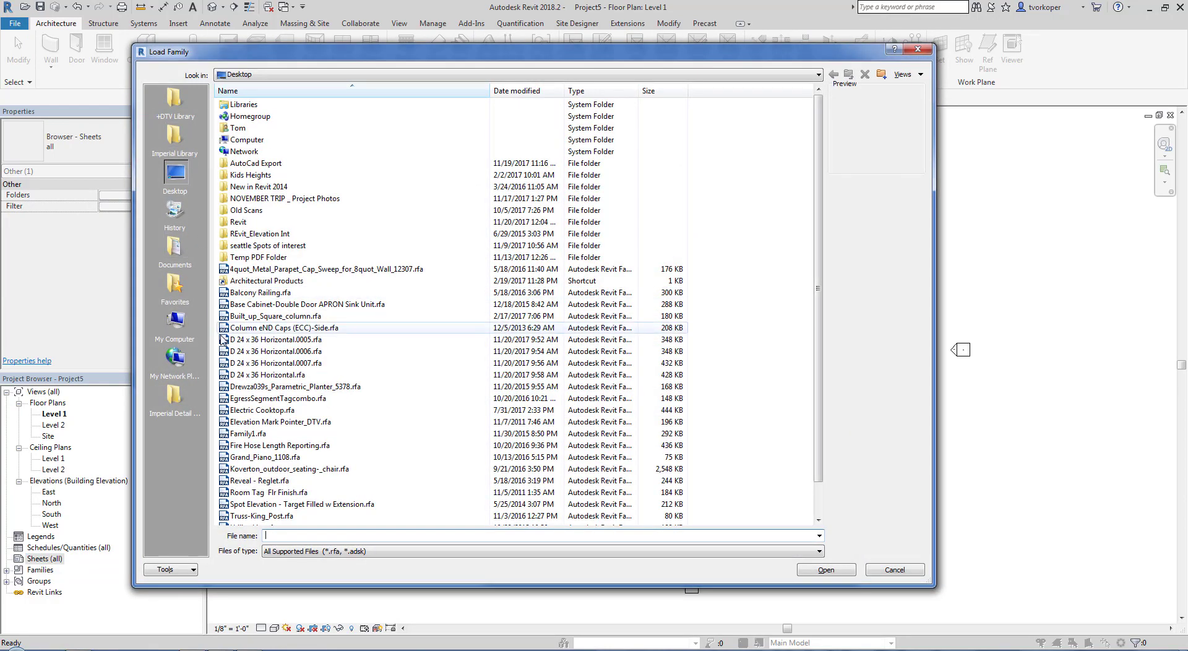
click(235, 373)
click(815, 569)
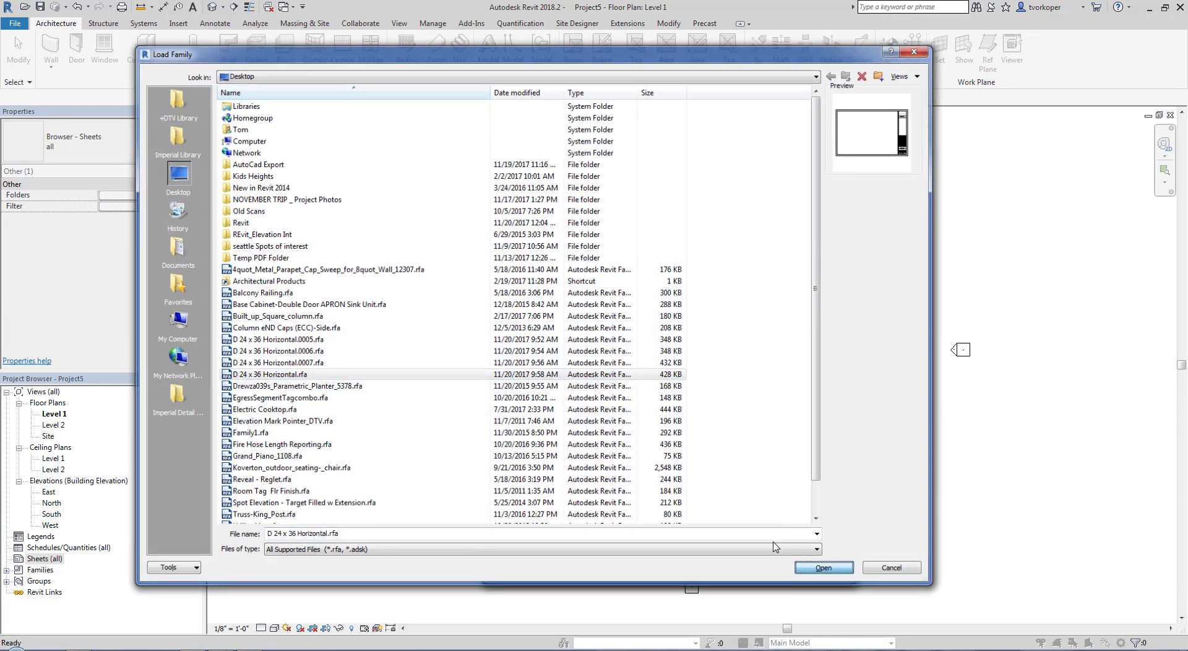
click(756, 563)
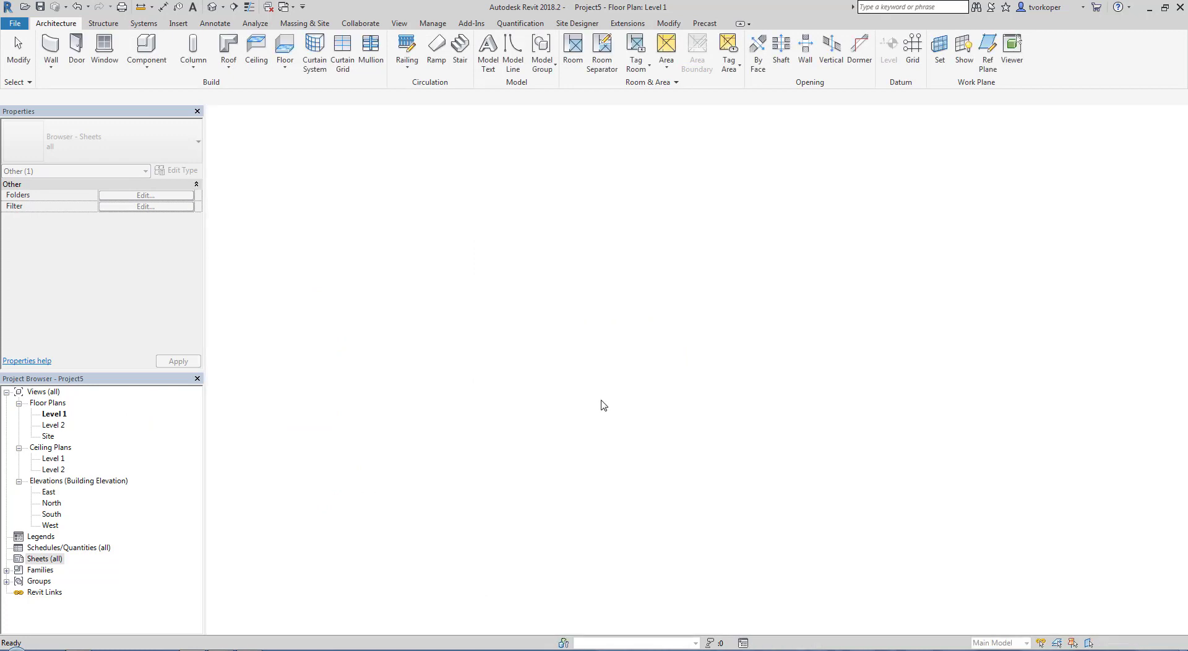
Select the title block on the test project's new sheet and check its family and type names in the list of available types.
click(398, 146)
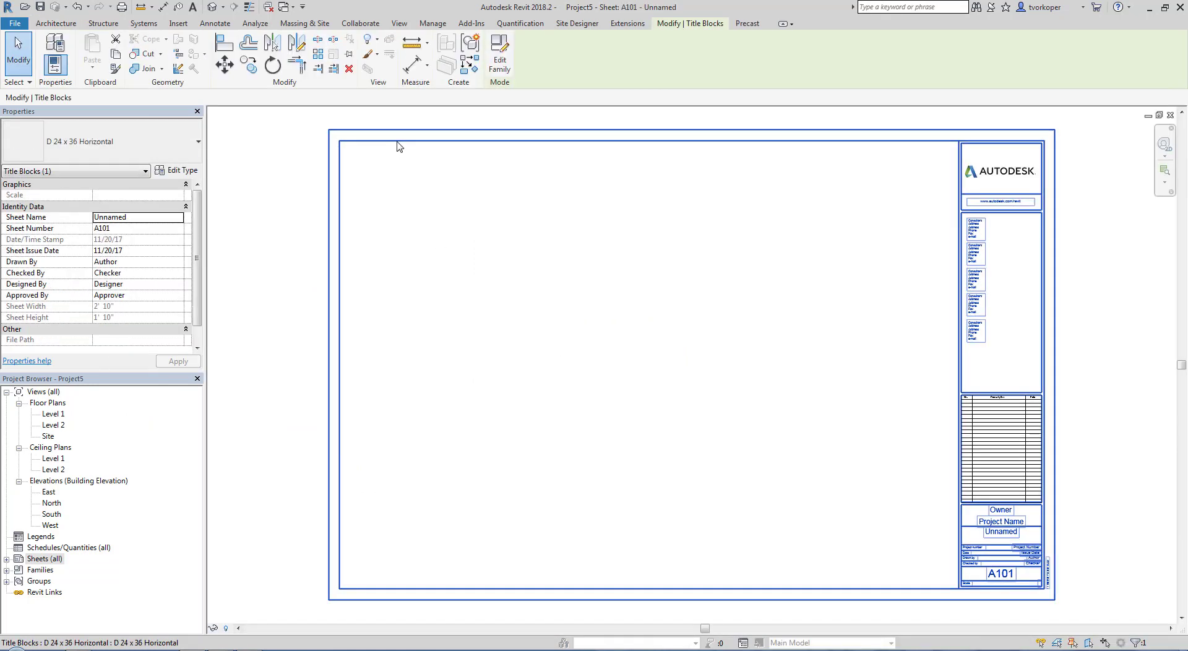
click(121, 145)
click(102, 154)
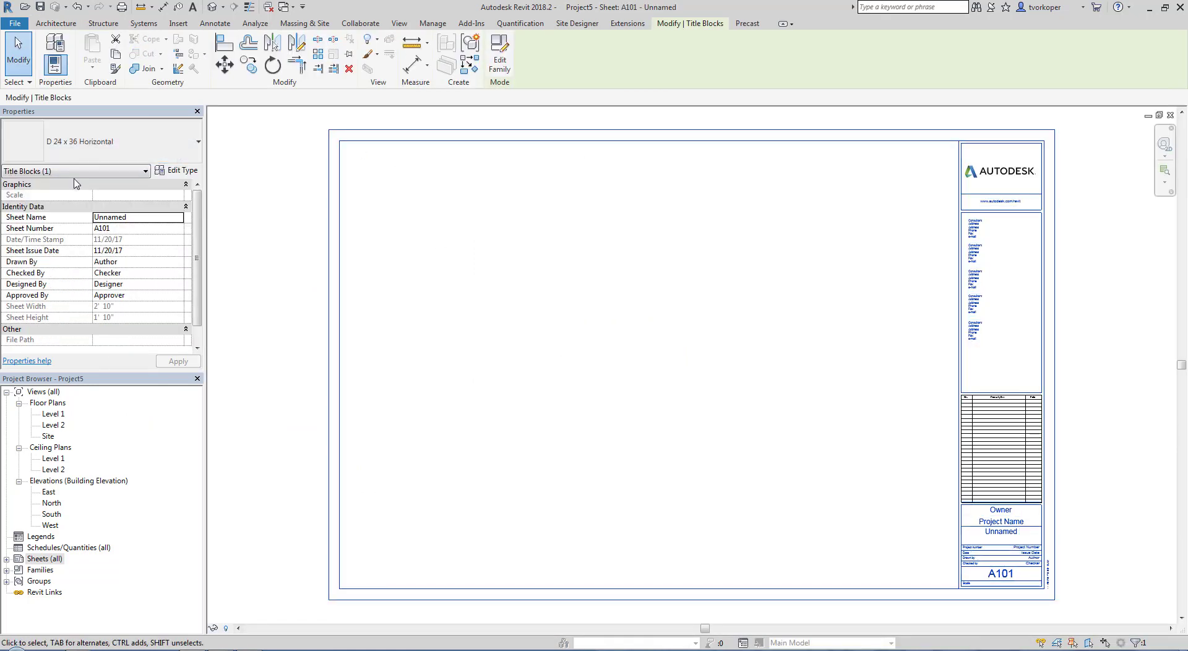
click(102, 151)
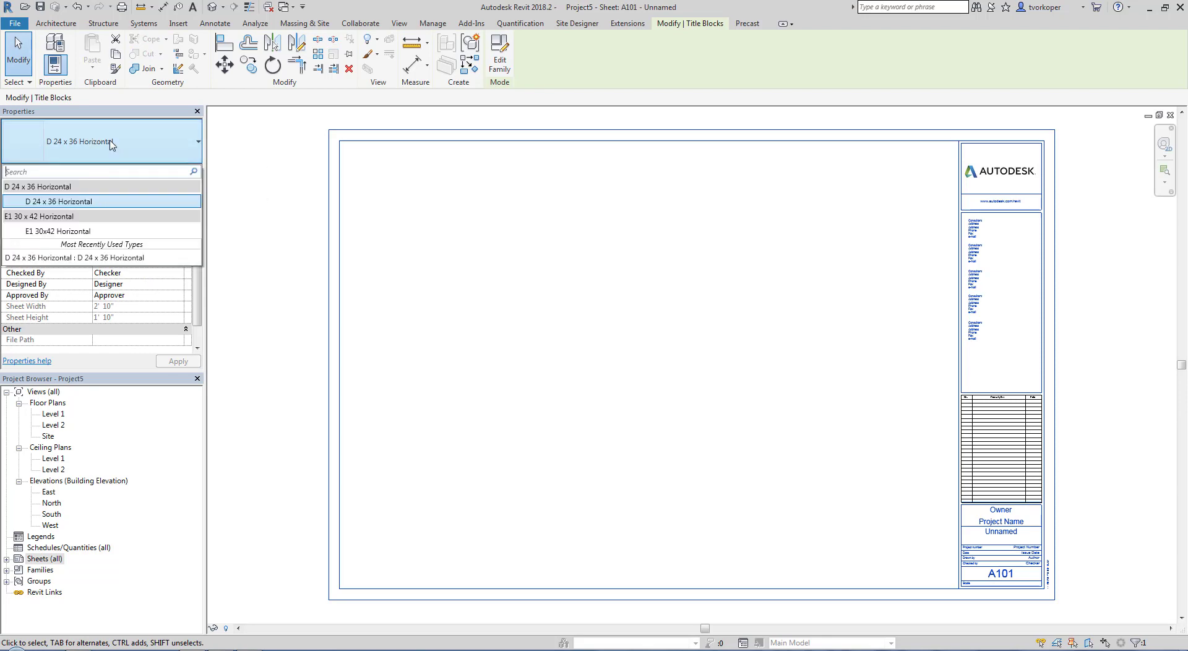
click(111, 143)
click(291, 146)
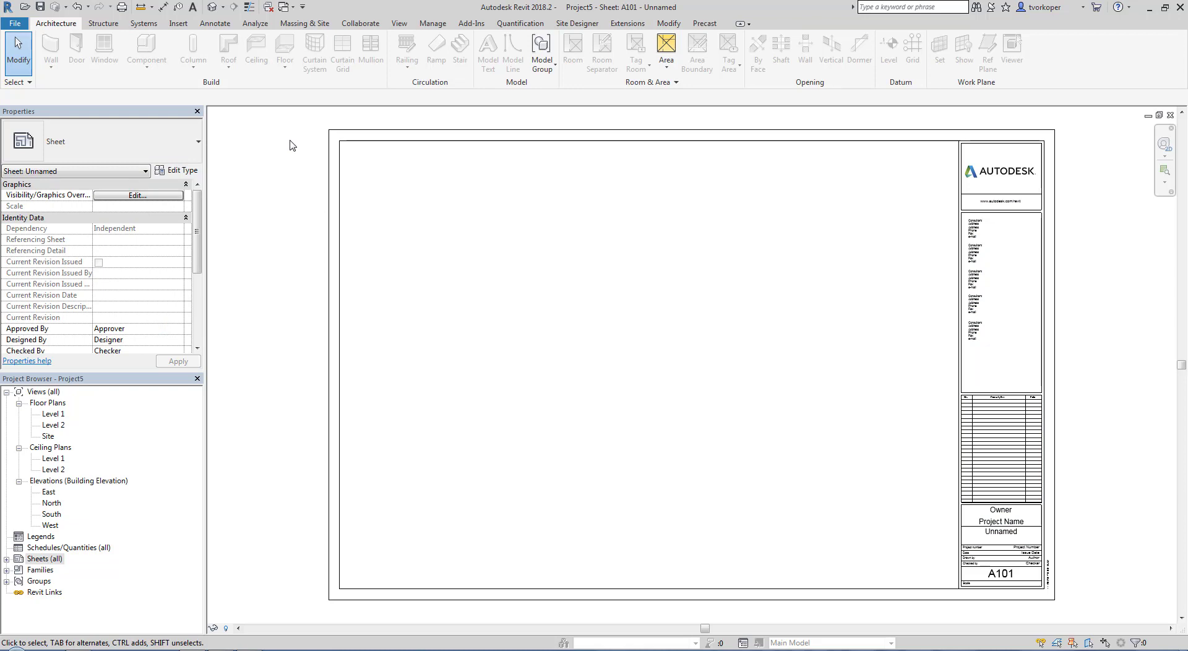
Close the test project without saving it and return to the title block family.
click(15, 23)
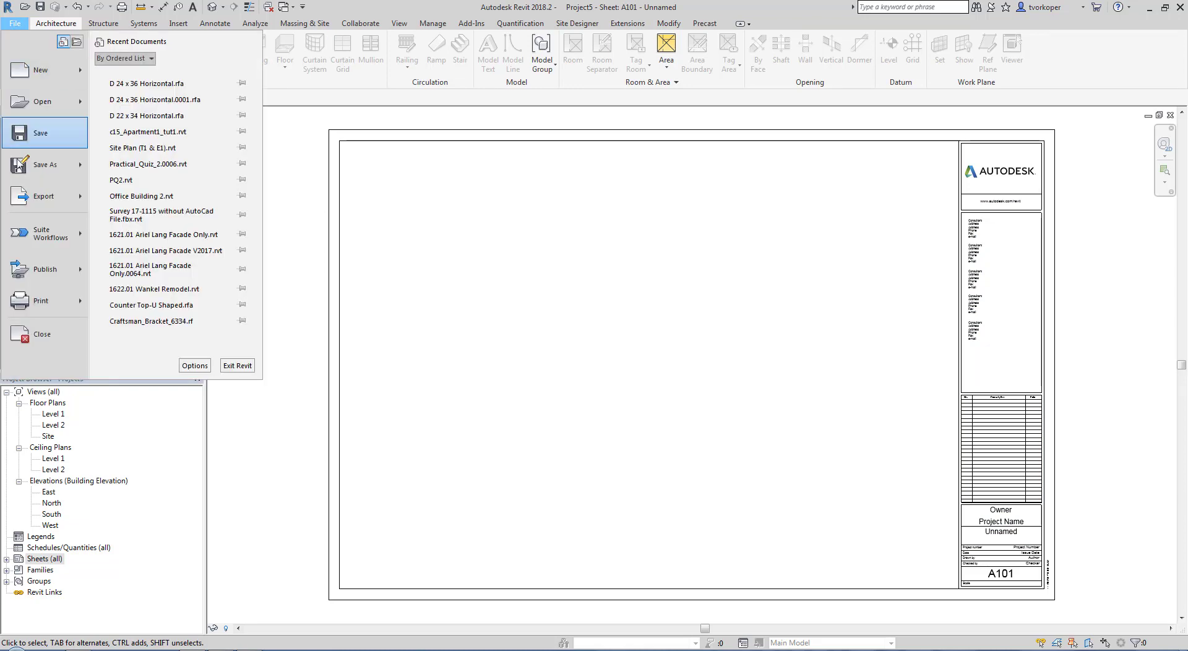
click(24, 338)
click(617, 335)
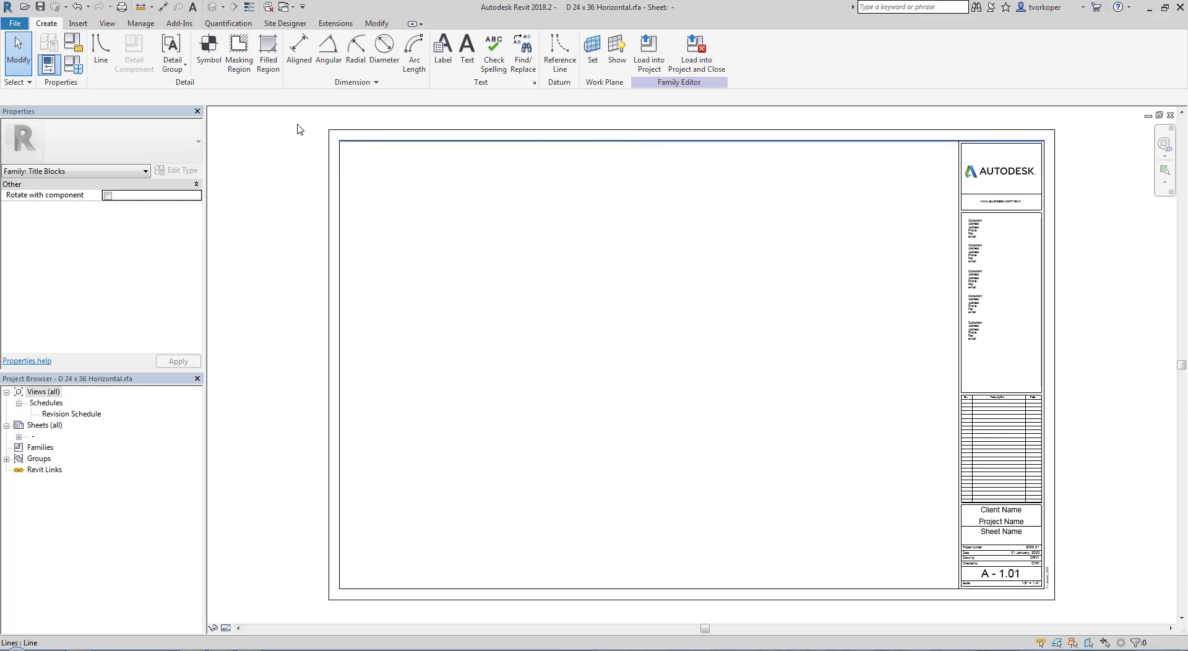
Close the title block family and check which title block types are available for the project's sheet A101.
click(19, 23)
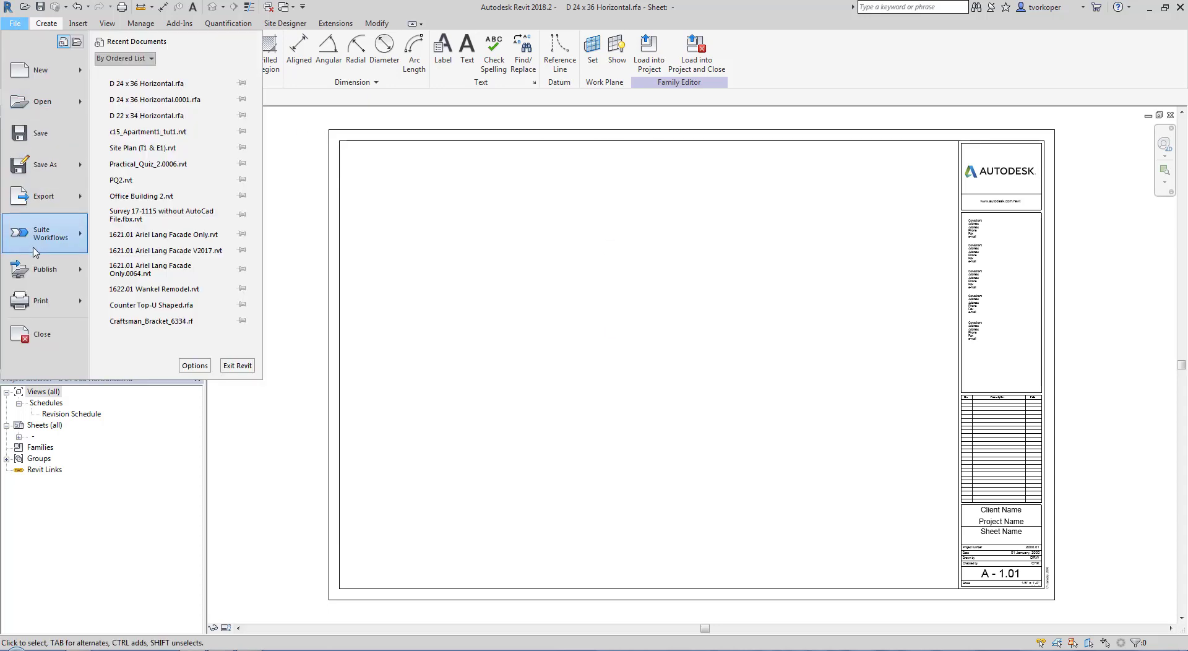
click(28, 334)
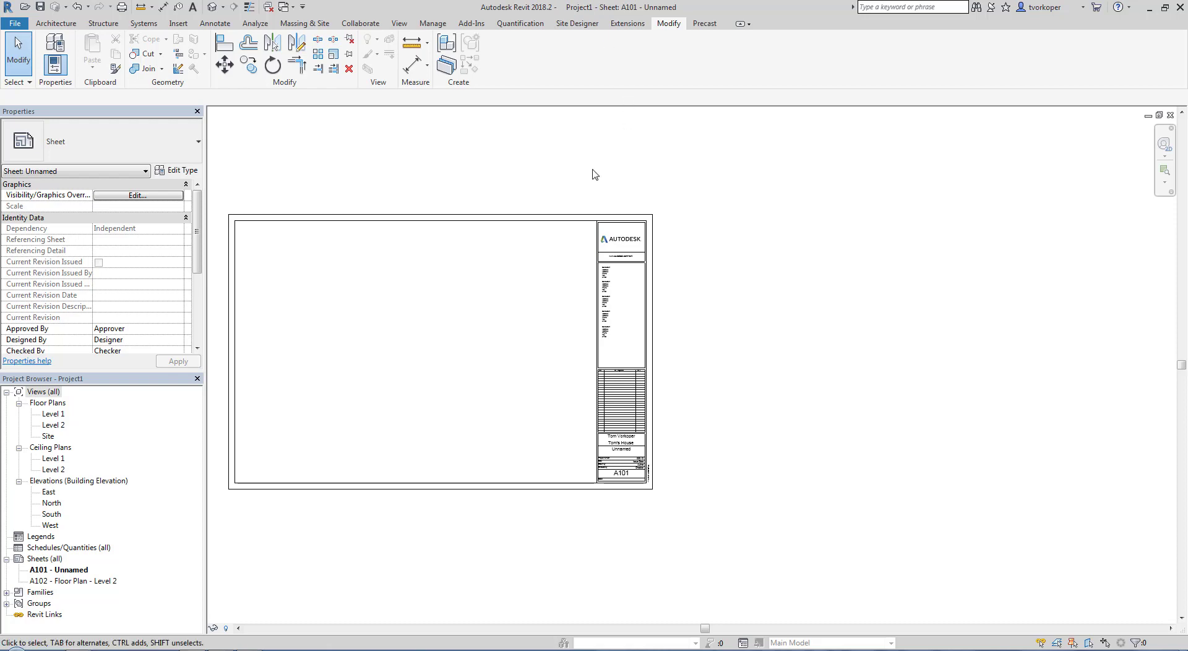
key(z)
key(f)
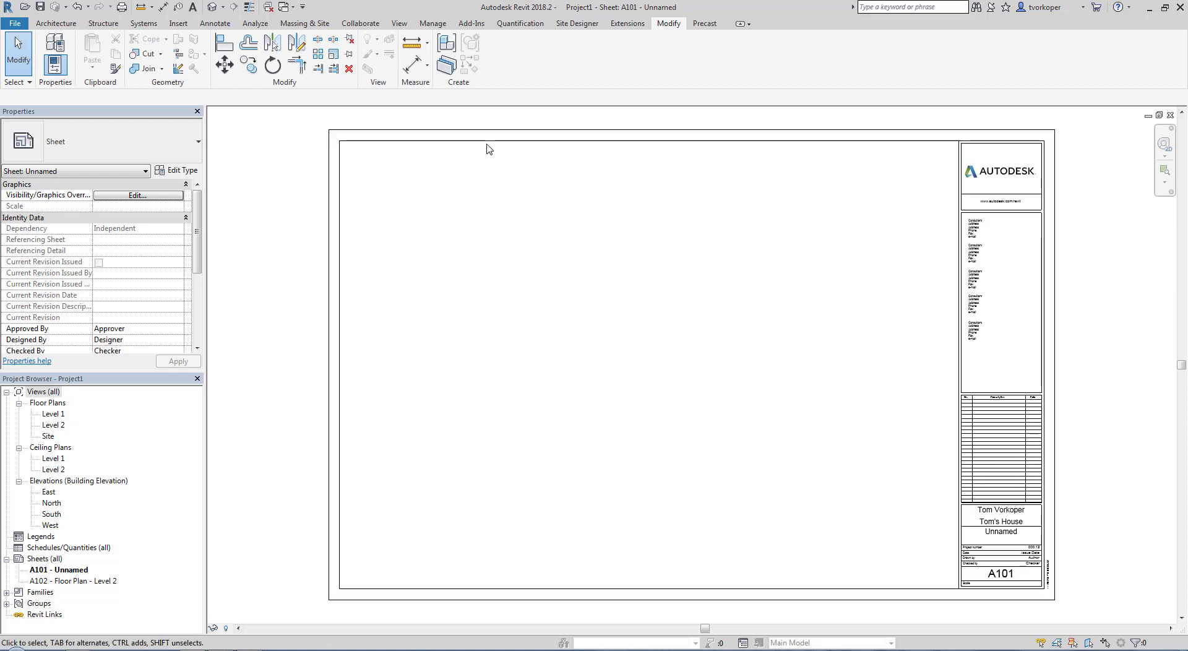
click(487, 141)
click(111, 146)
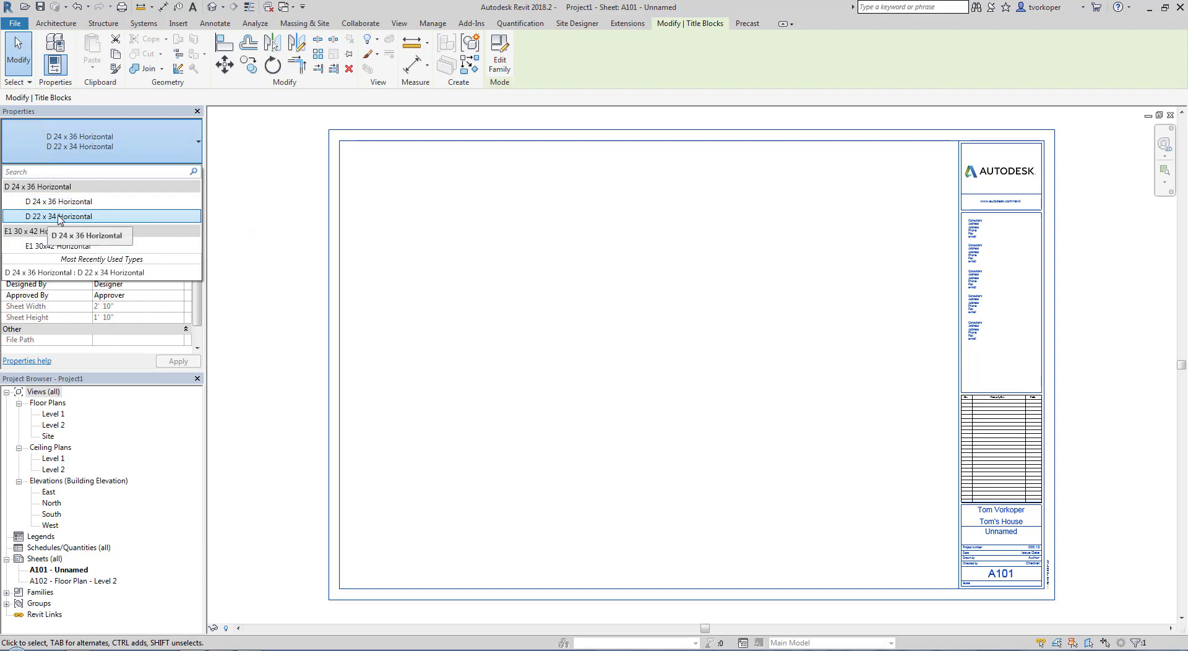
click(291, 237)
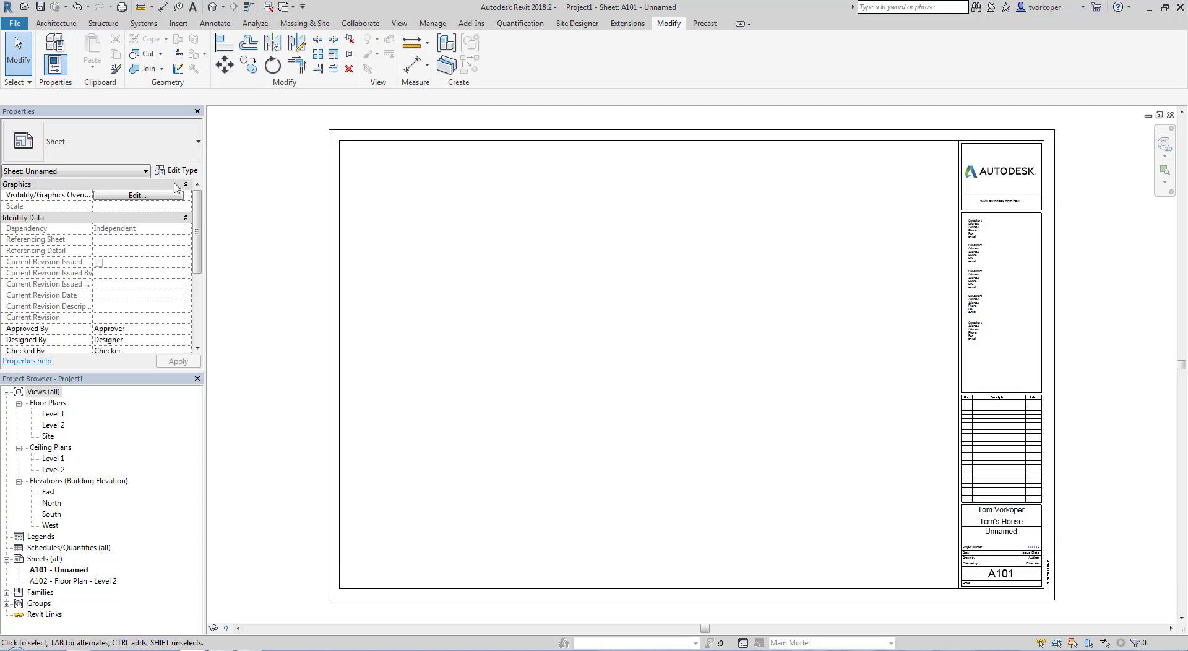
Open D 24 x 36 Horizontal.rfa from the Desktop, load it into the project and close the family.
click(25, 8)
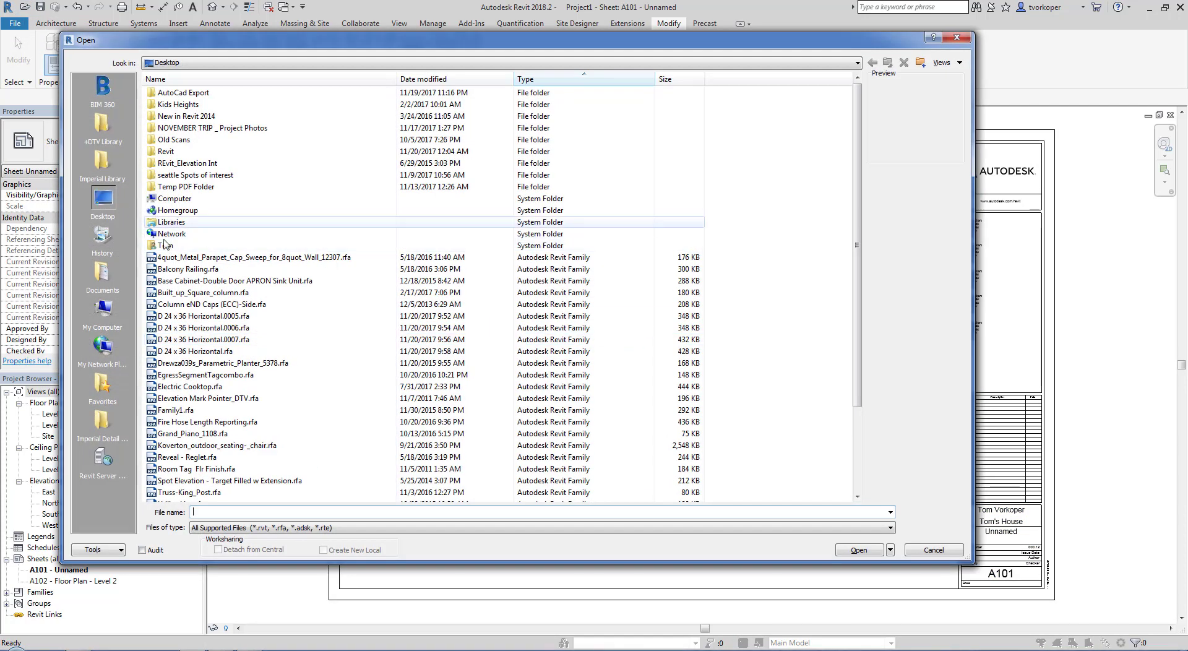
click(198, 351)
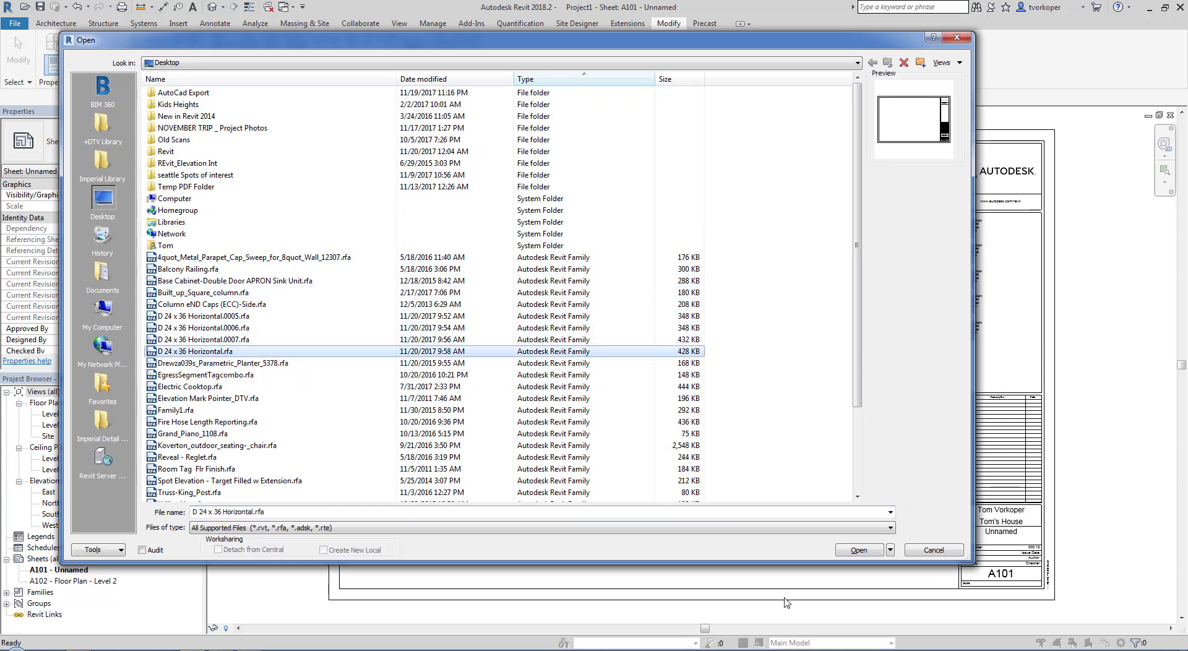
click(859, 550)
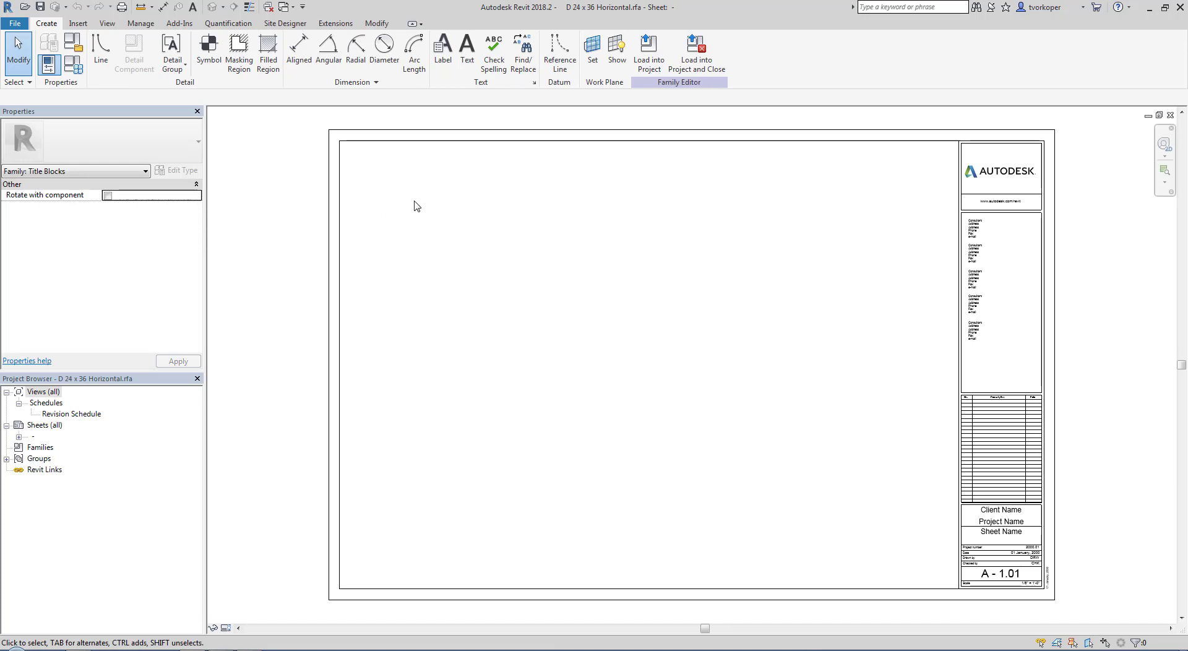
click(691, 63)
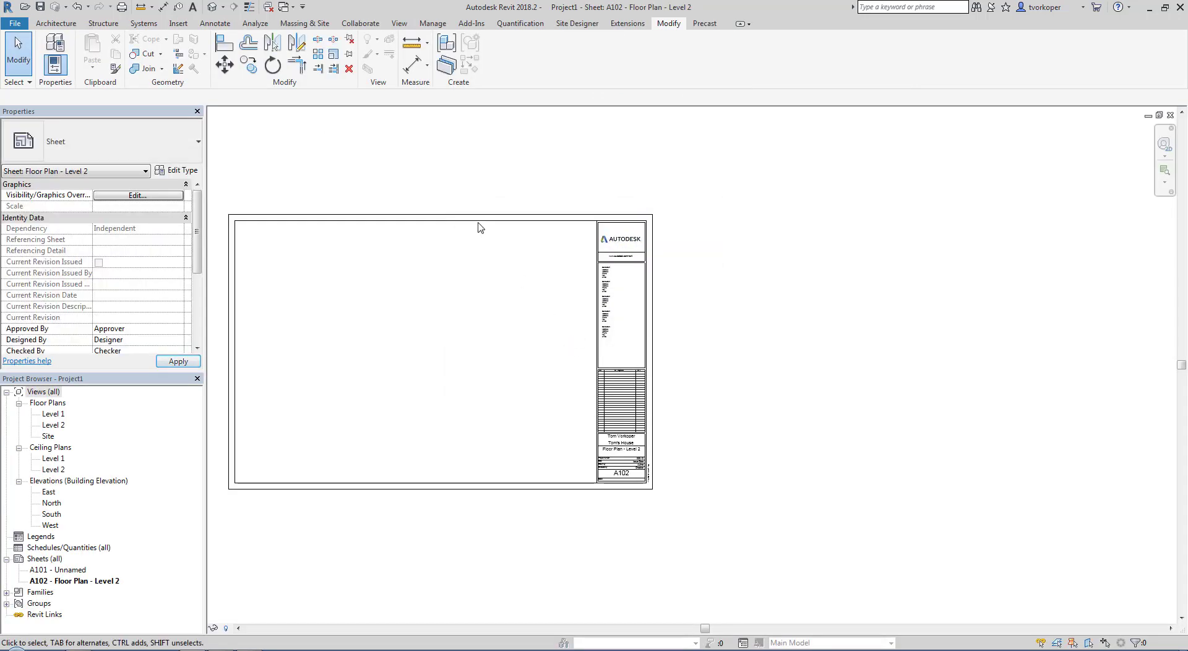
Select sheet A102's title block and check the type names listed under the D 24 x 36 Horizontal family.
click(477, 221)
click(76, 147)
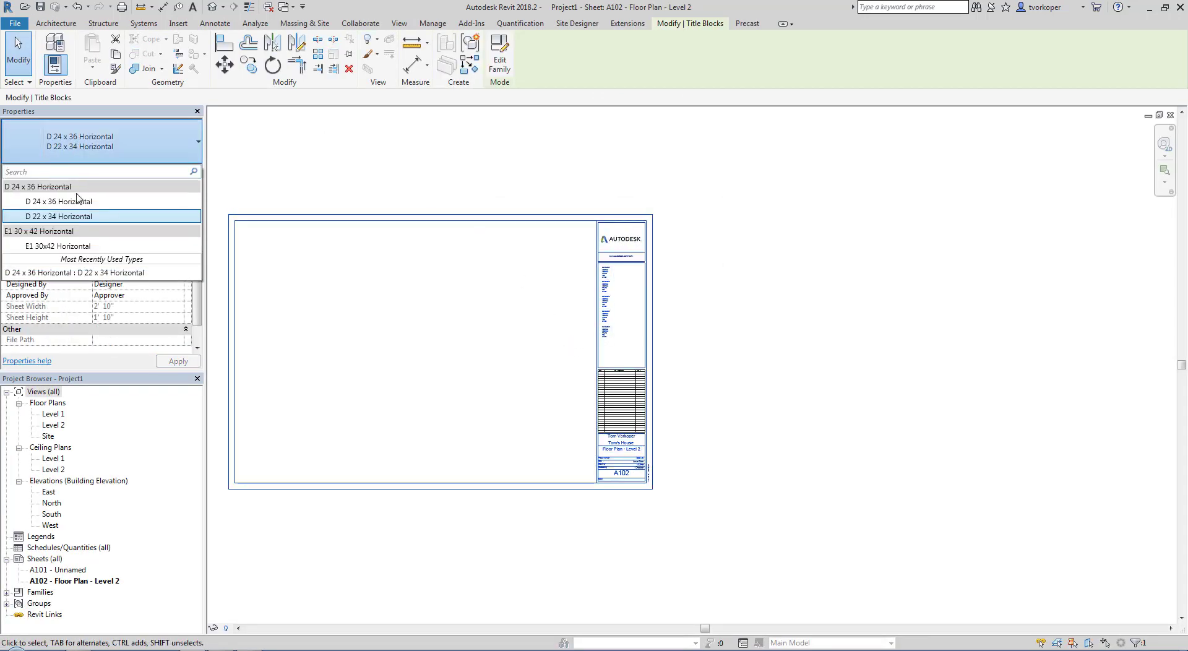
key(Escape)
key(Escape)
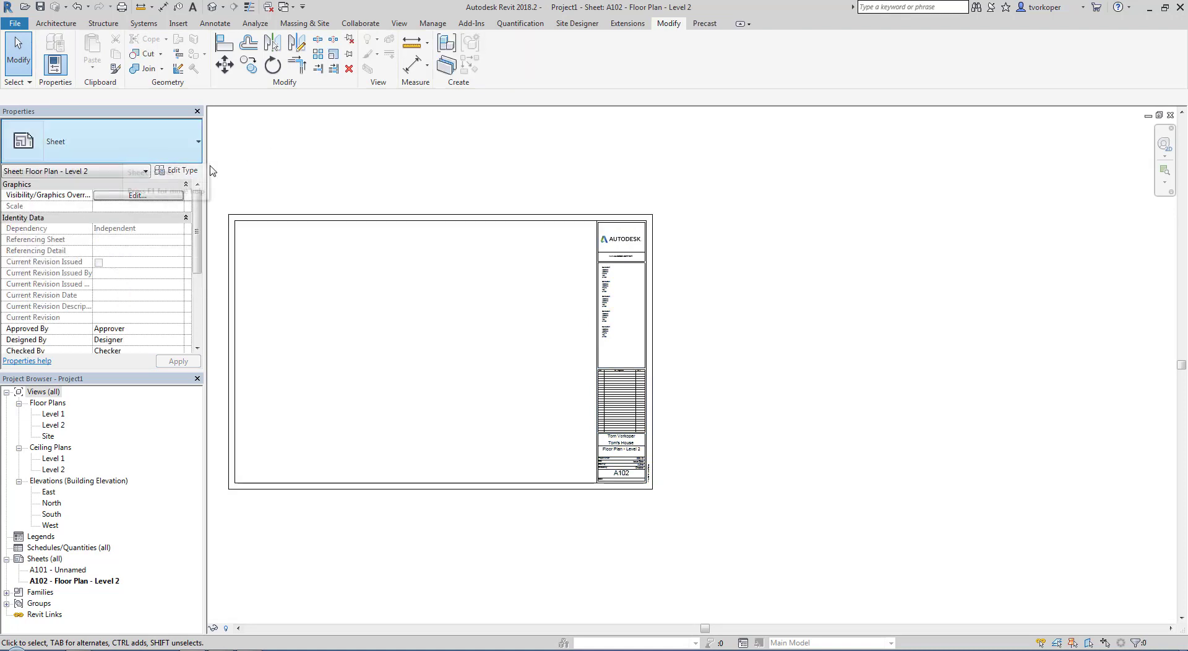
key(z)
key(f)
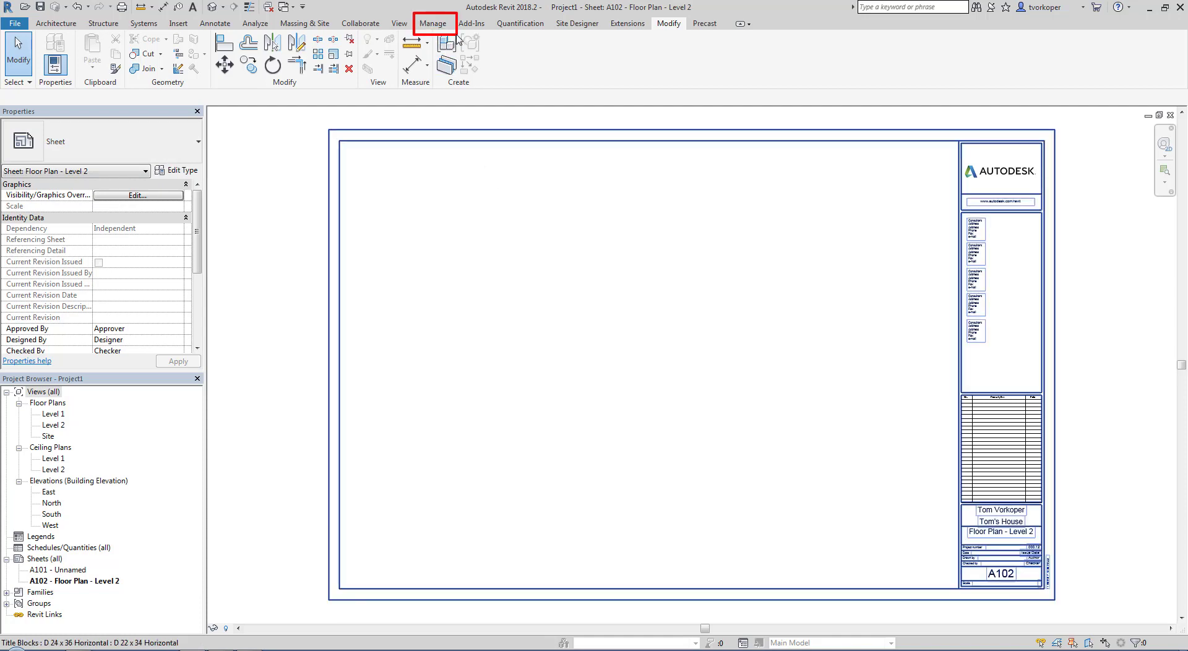
click(433, 24)
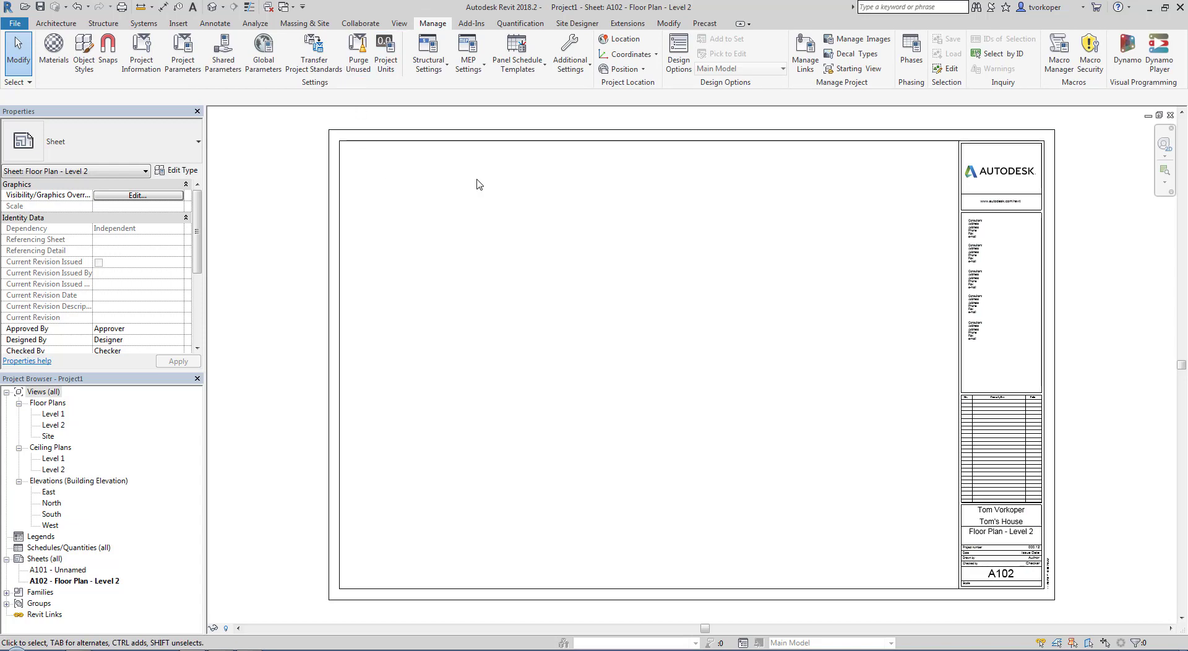
click(345, 38)
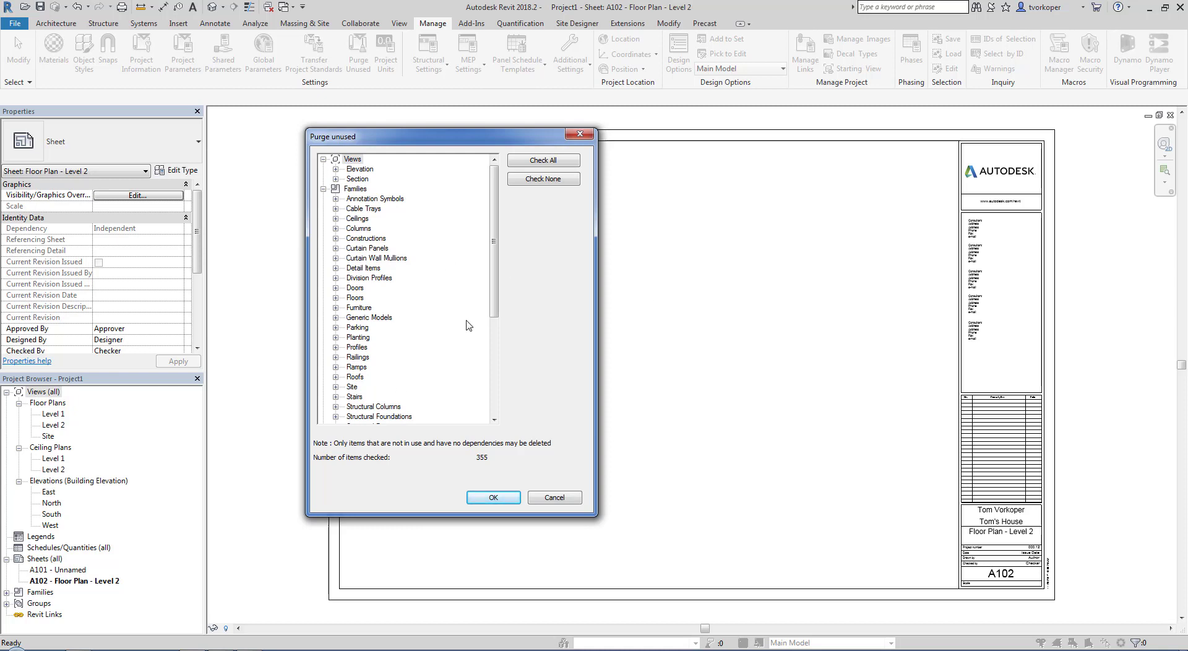
click(336, 169)
click(336, 189)
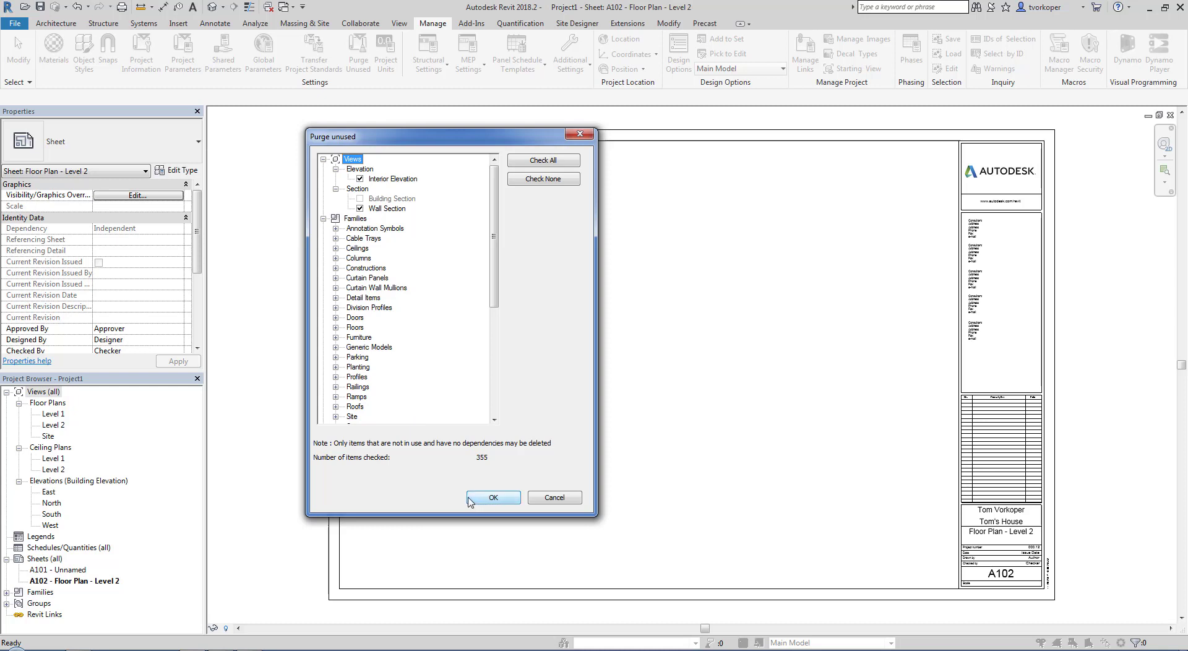
drag(303, 446, 522, 464)
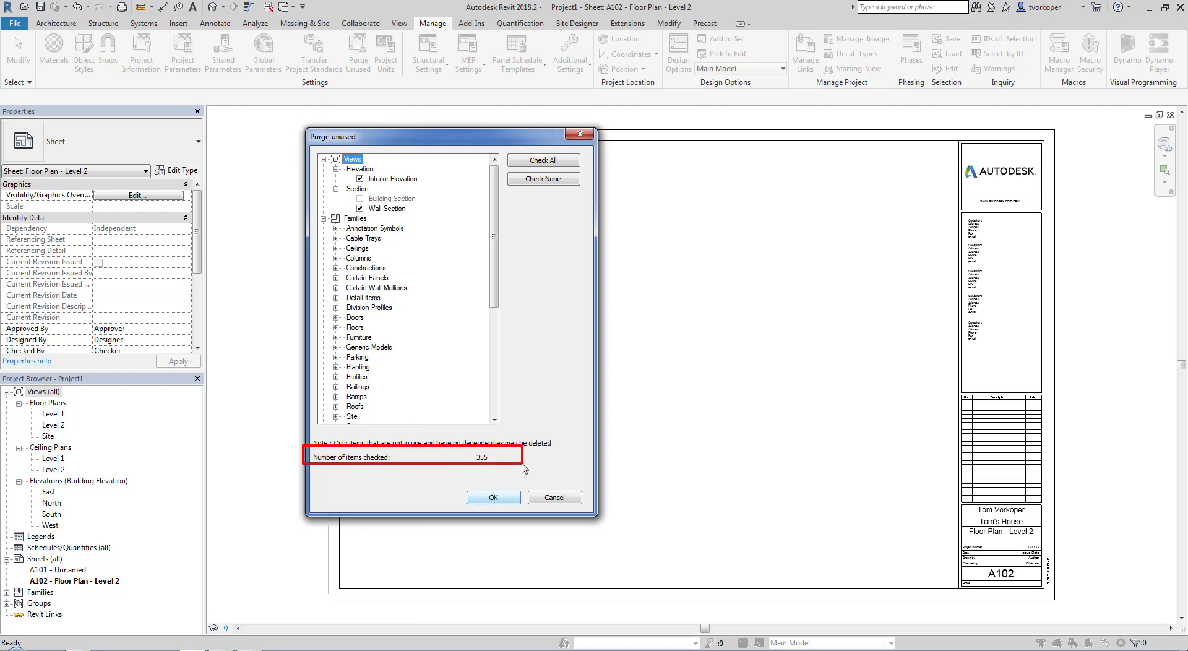
key(Escape)
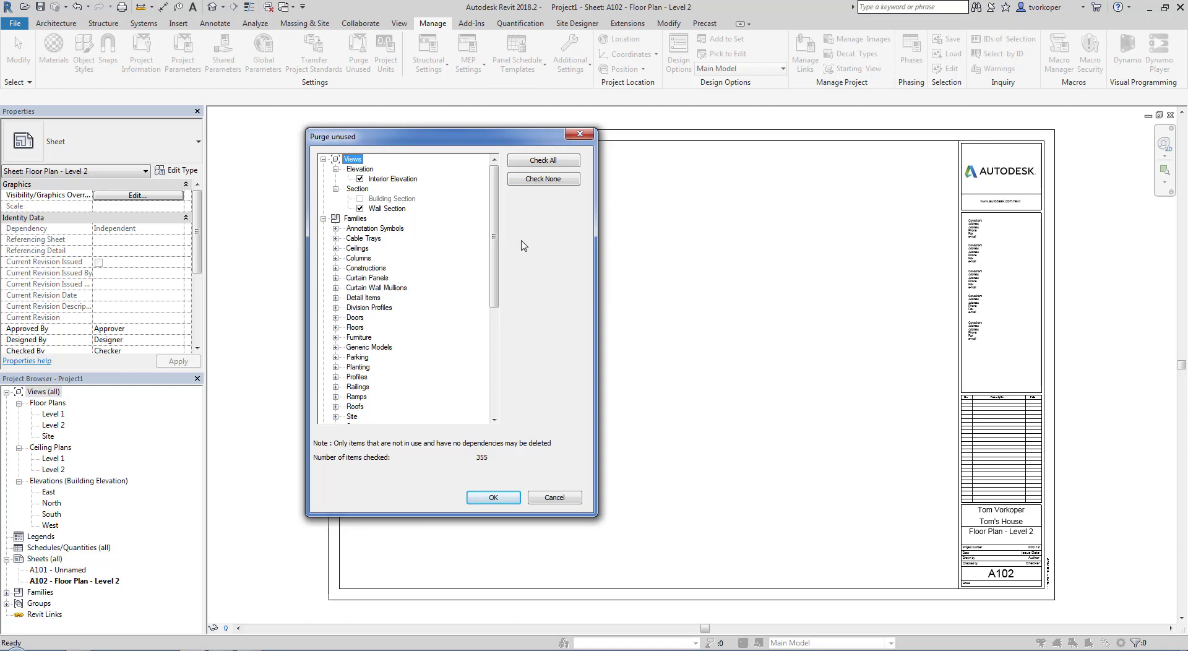
click(529, 183)
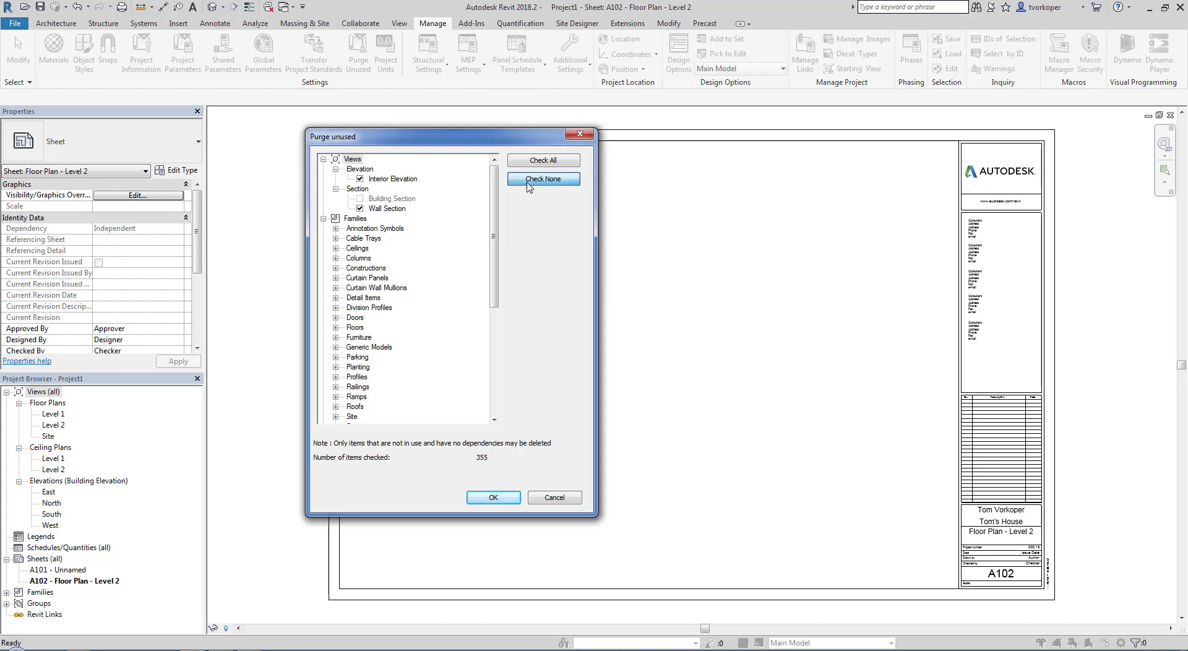
click(334, 239)
click(335, 228)
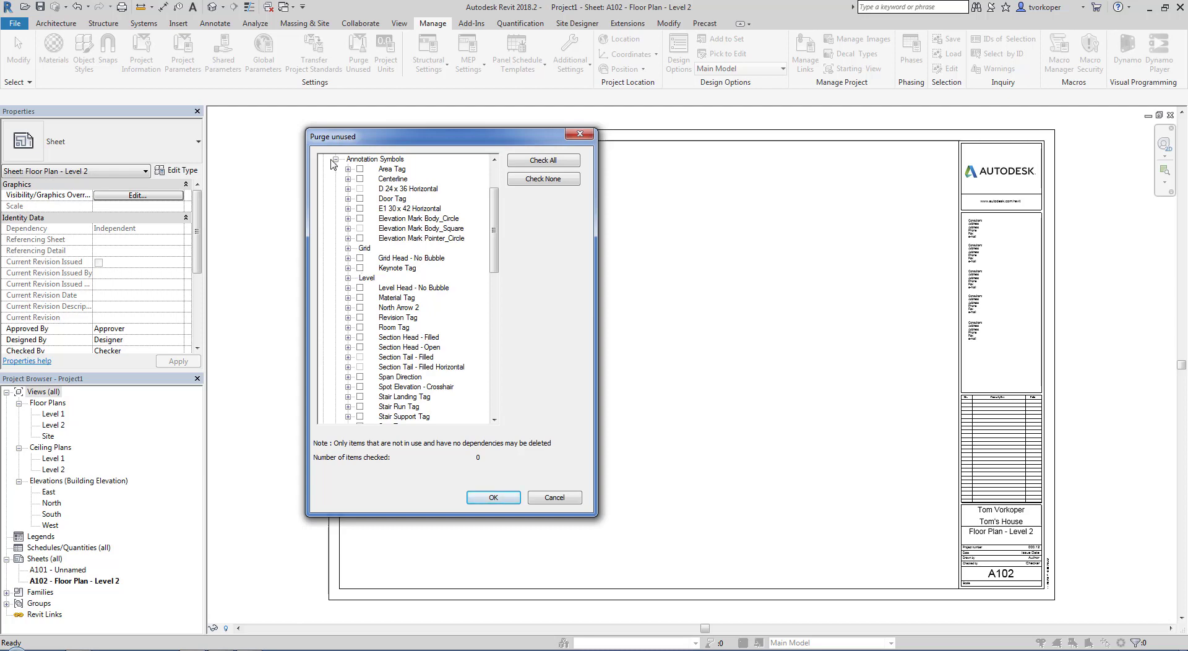
click(348, 188)
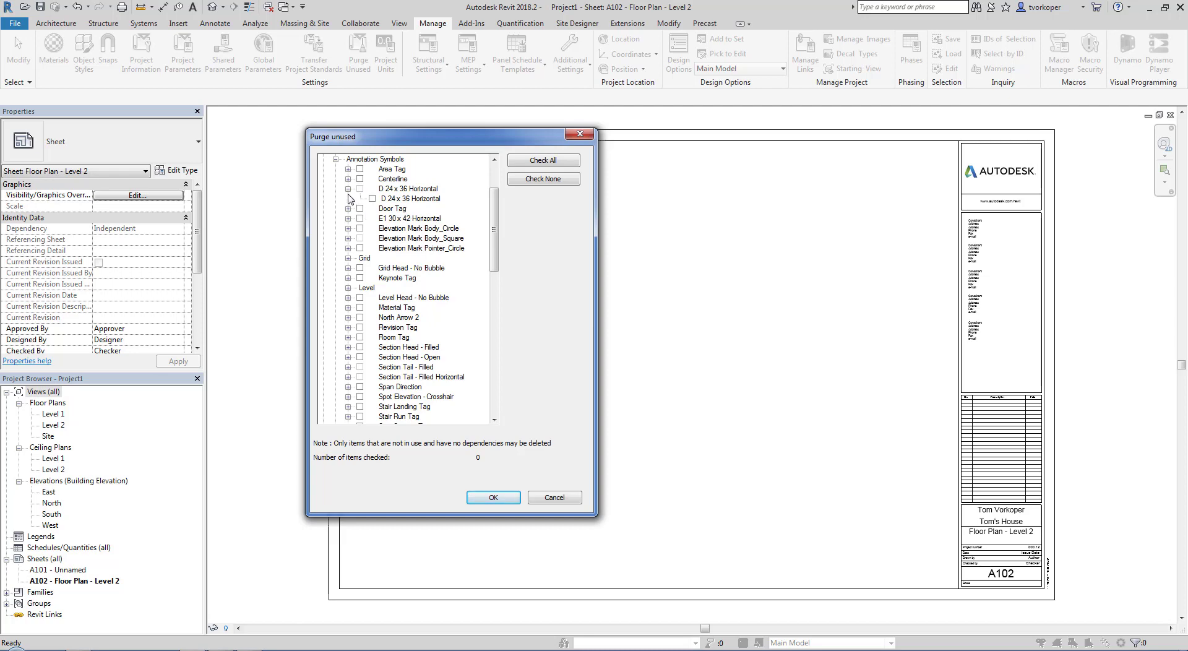
click(552, 498)
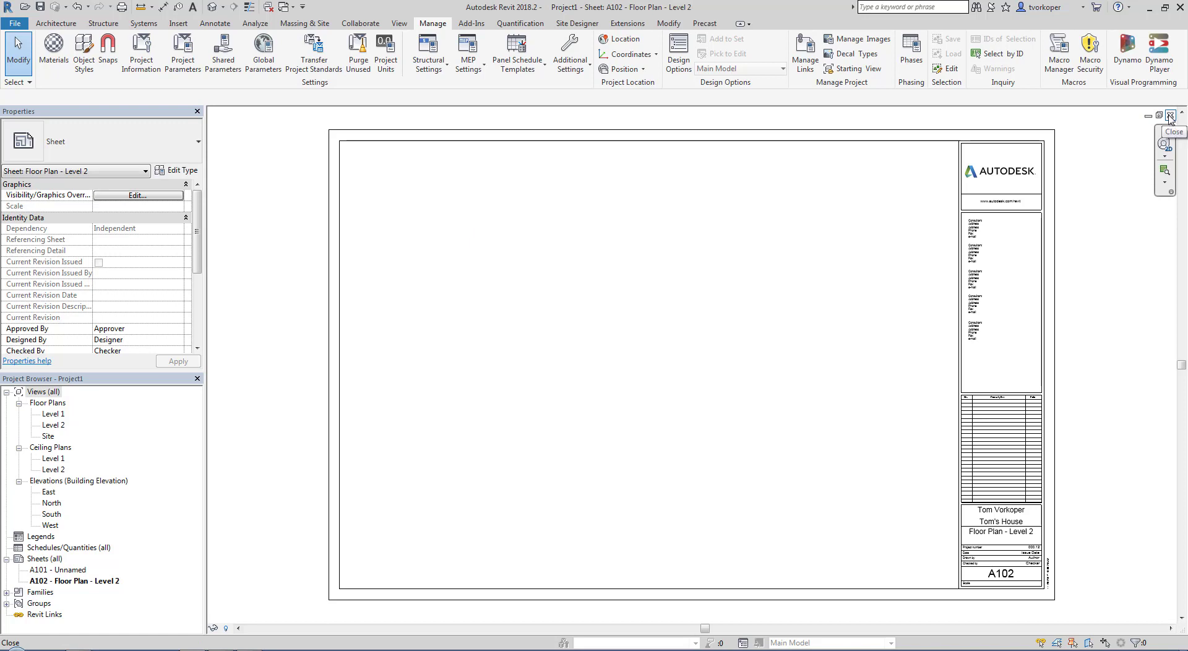
Tile the A102 and A101 sheet views side by side and fit each sheet in its window.
click(1170, 116)
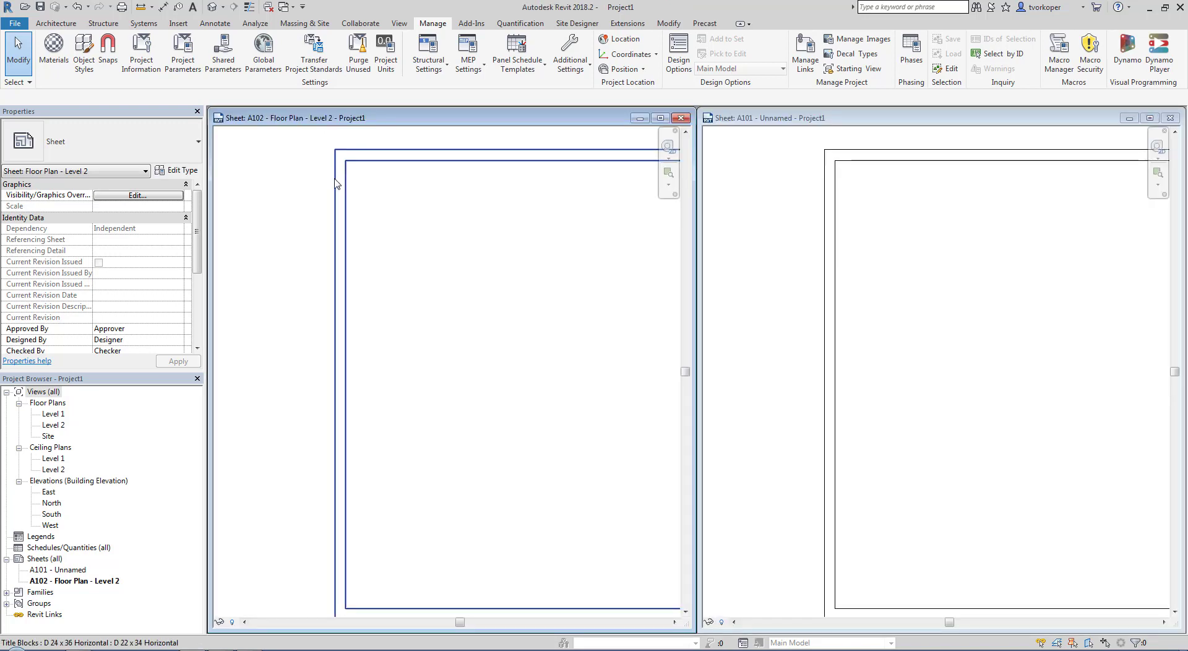
middle_click(326, 216)
middle_click(326, 216)
click(752, 235)
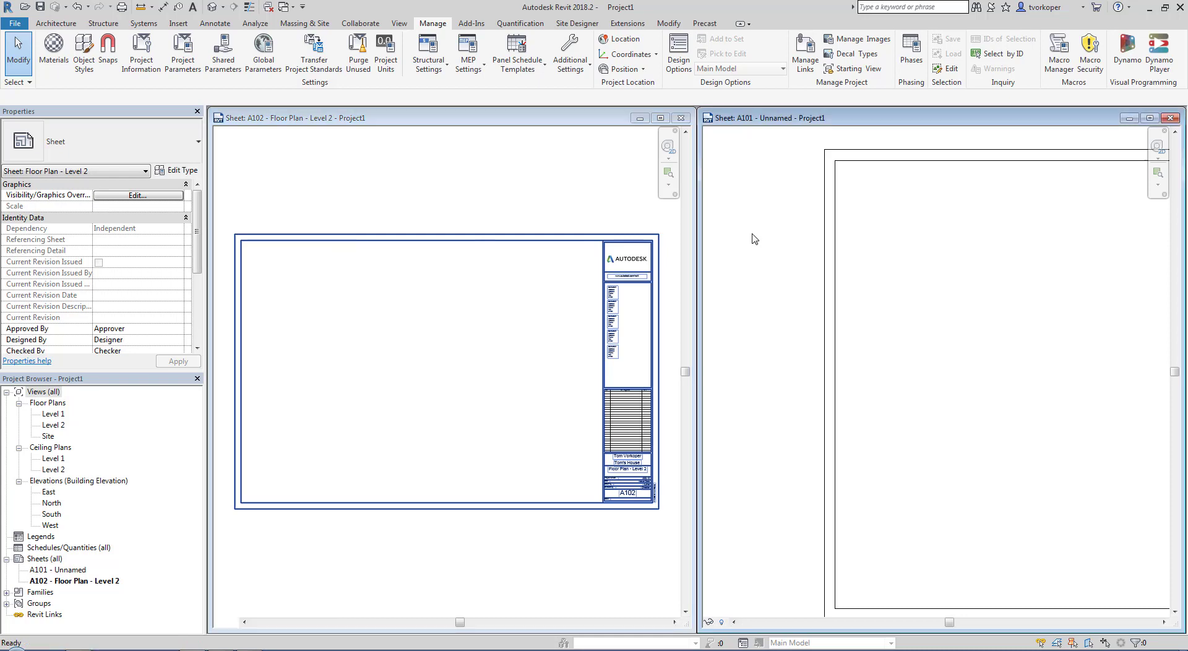
middle_click(754, 239)
middle_click(754, 238)
Change the title block on sheet A102 to the D 24 x 36 Horizontal type.
click(476, 240)
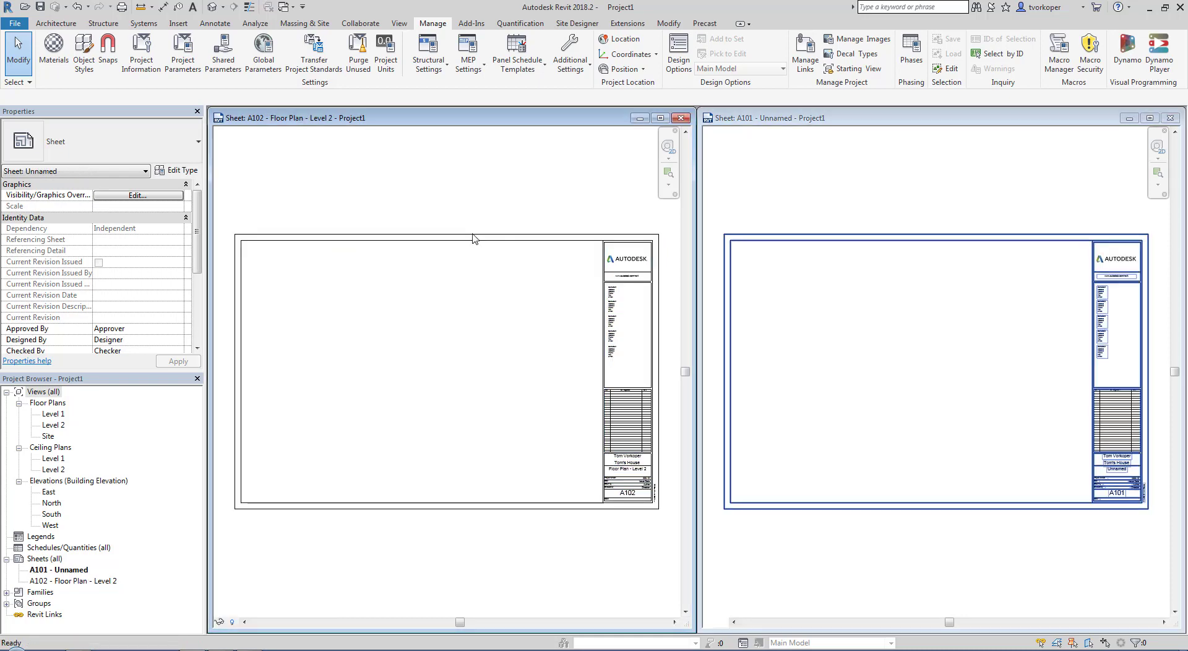
click(461, 236)
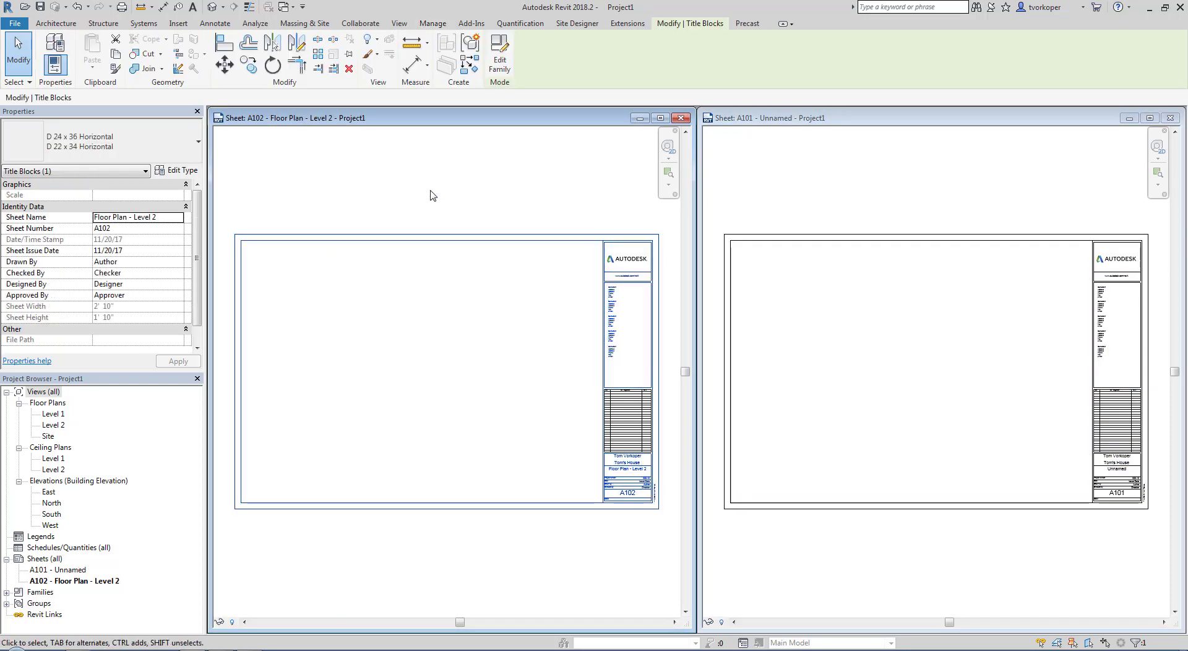
click(129, 154)
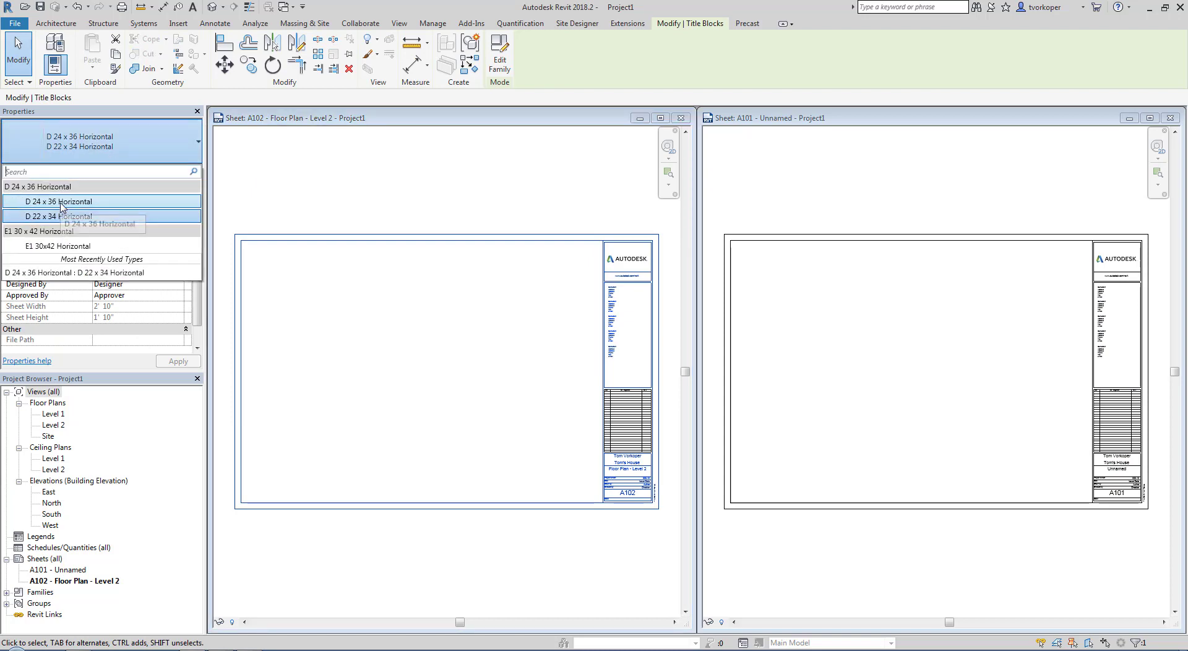
click(61, 208)
click(475, 183)
Change the title block on sheet A101 to the D 24 x 36 Horizontal type.
click(777, 186)
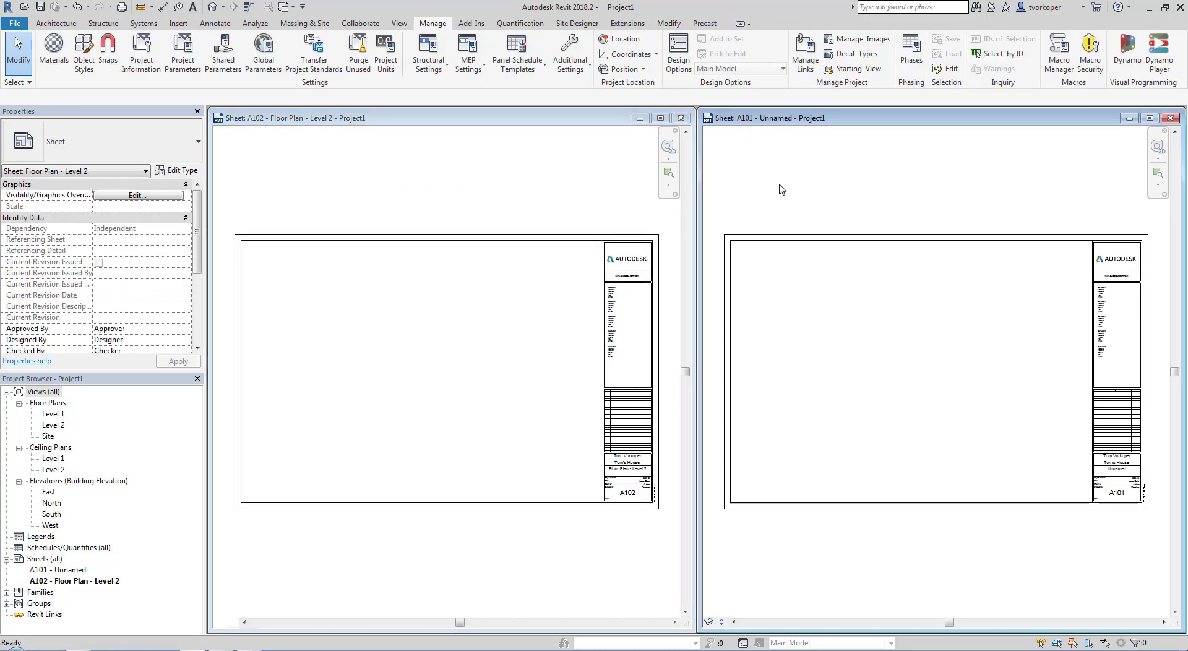
click(797, 240)
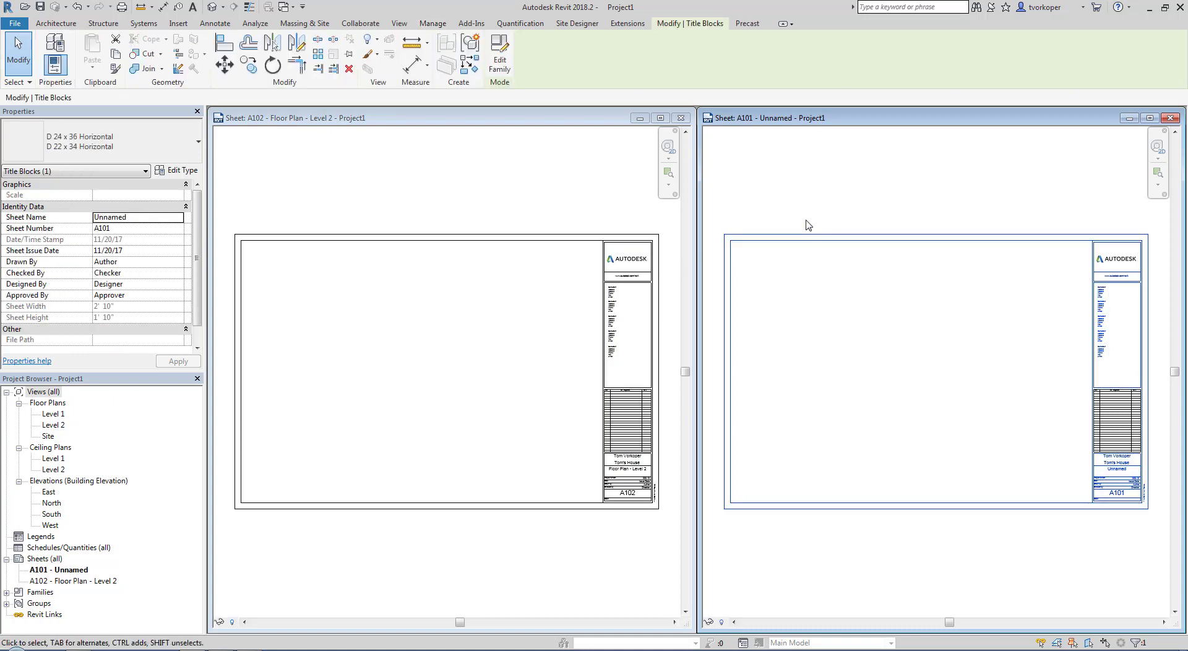
click(124, 151)
click(67, 193)
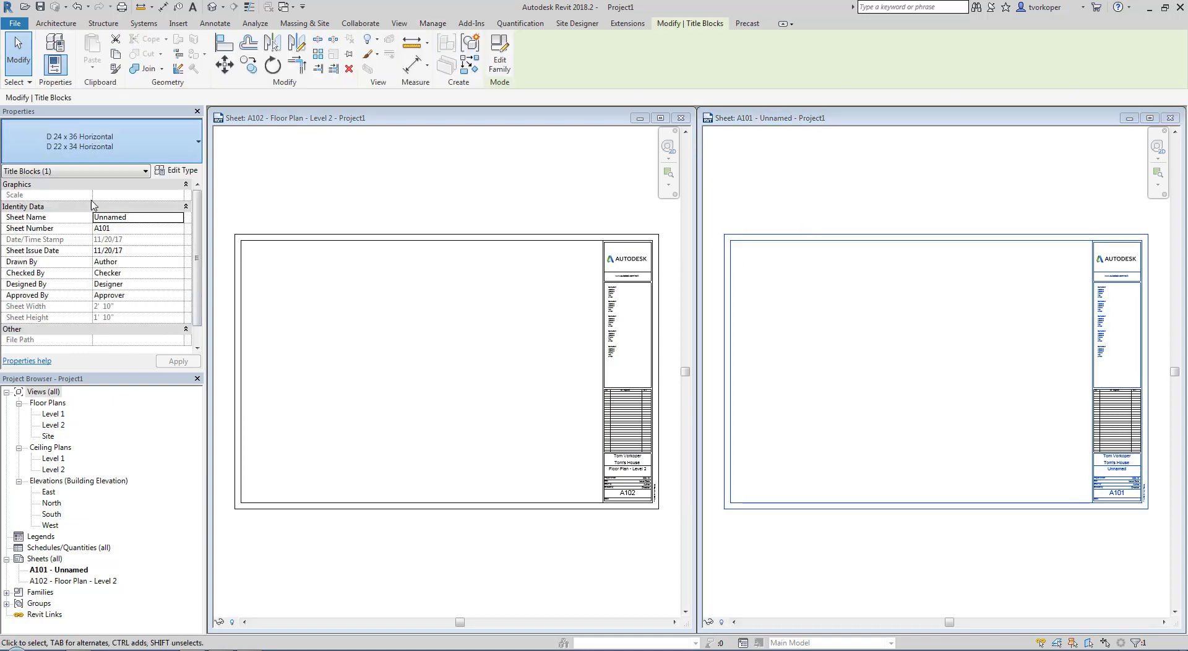
click(817, 201)
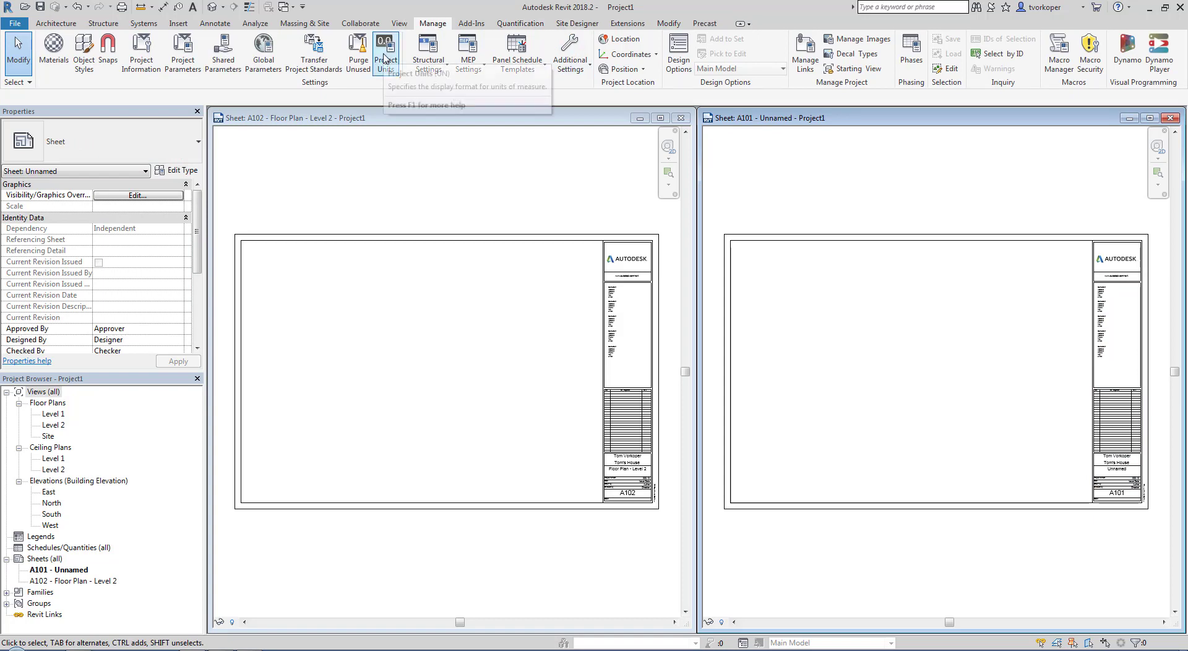
Purge only the unused D 22 x 34 Horizontal title block type and check the types available for sheet A102's title block.
click(357, 54)
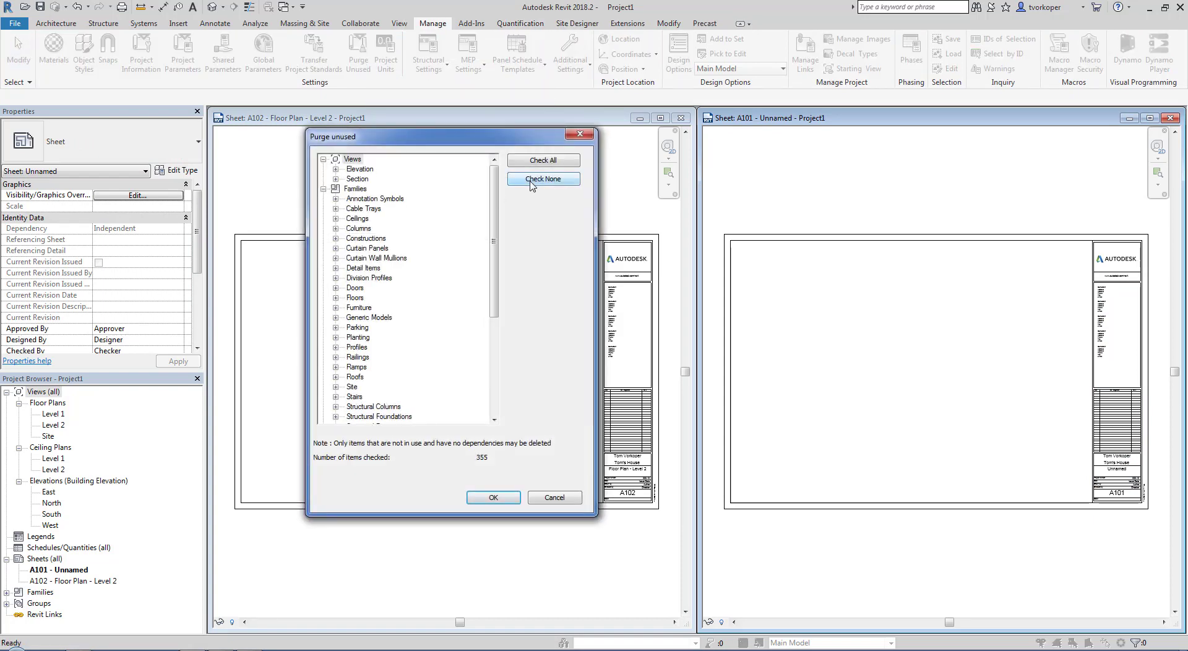
click(336, 199)
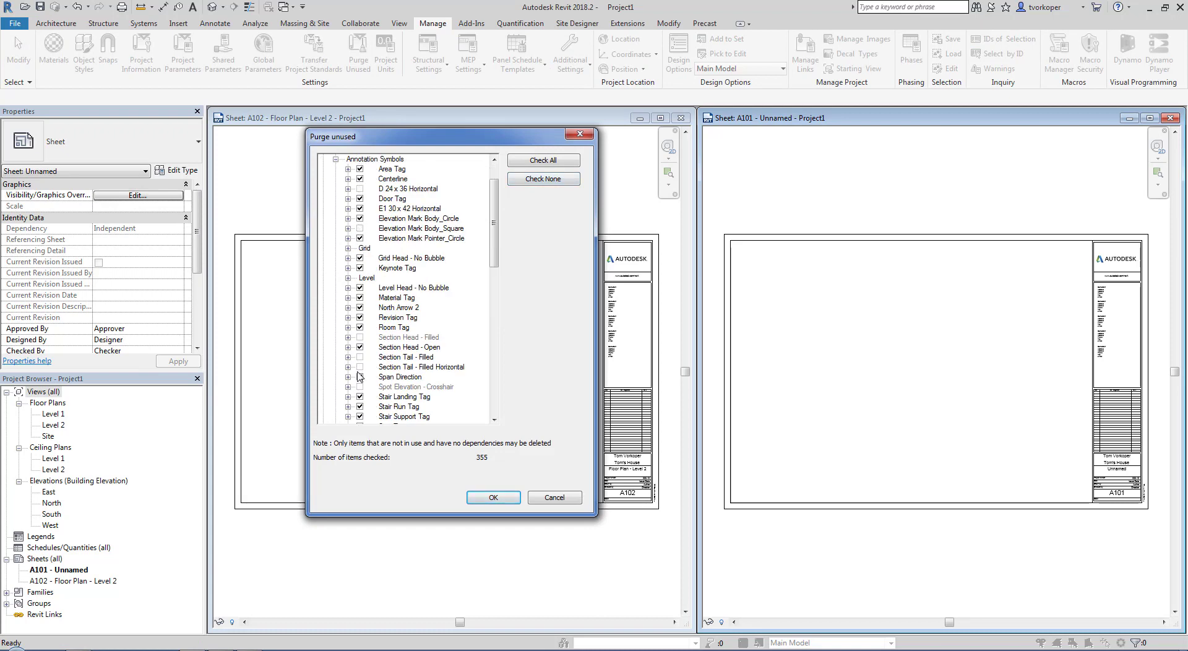
click(544, 180)
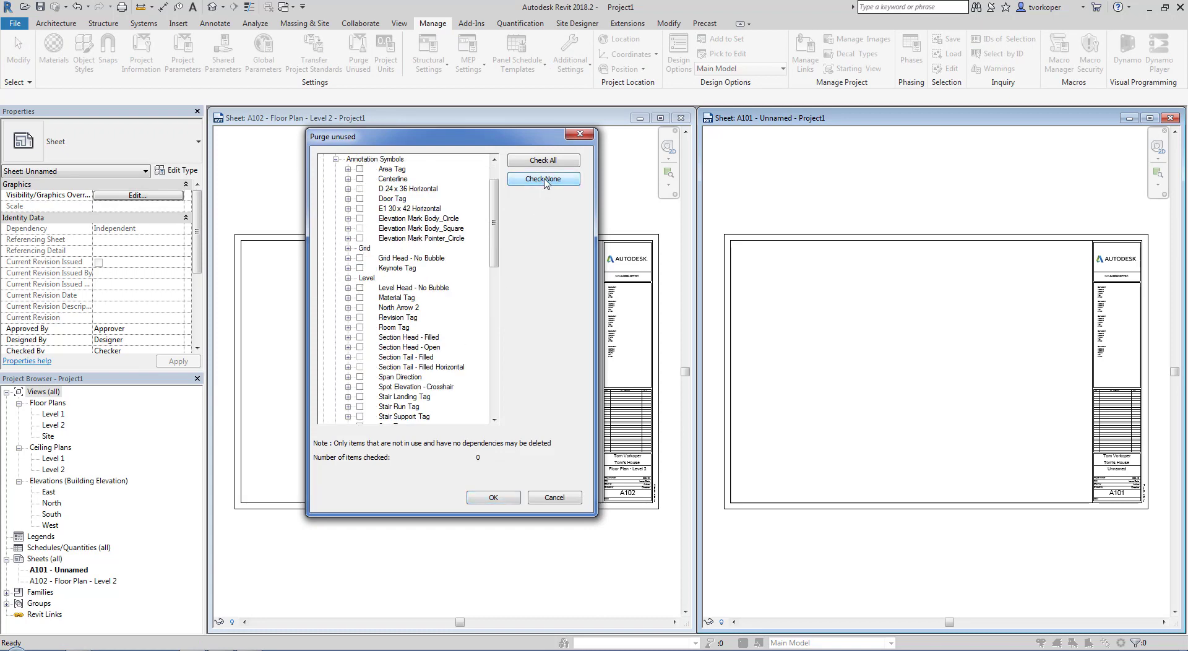
click(349, 189)
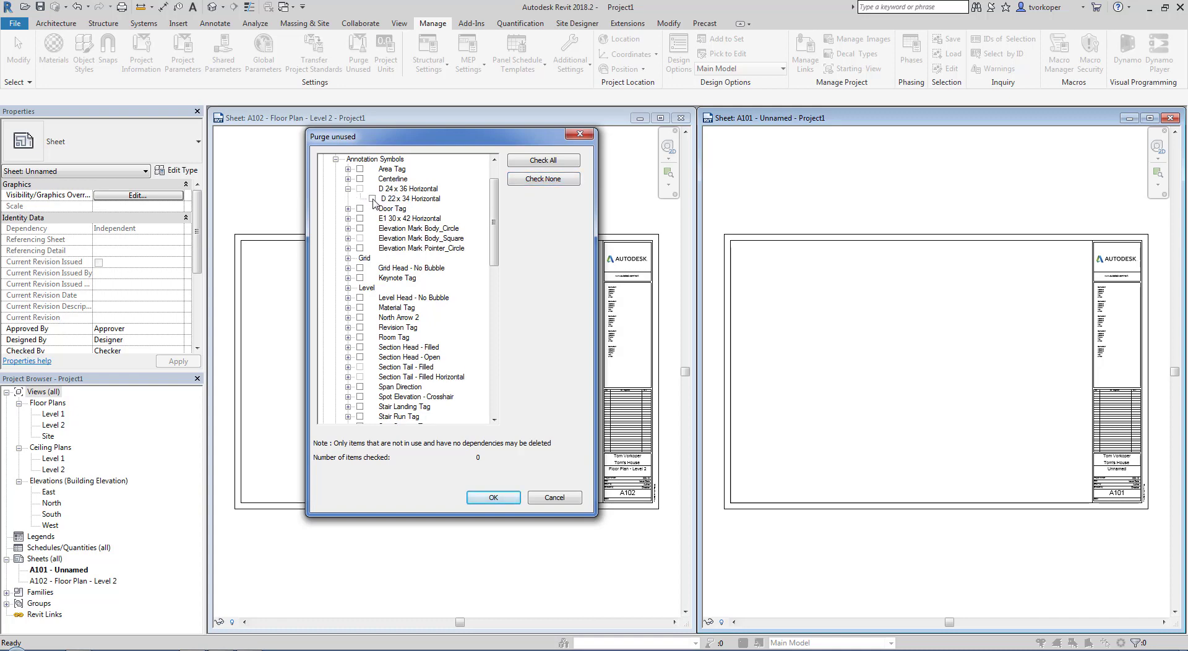
click(373, 199)
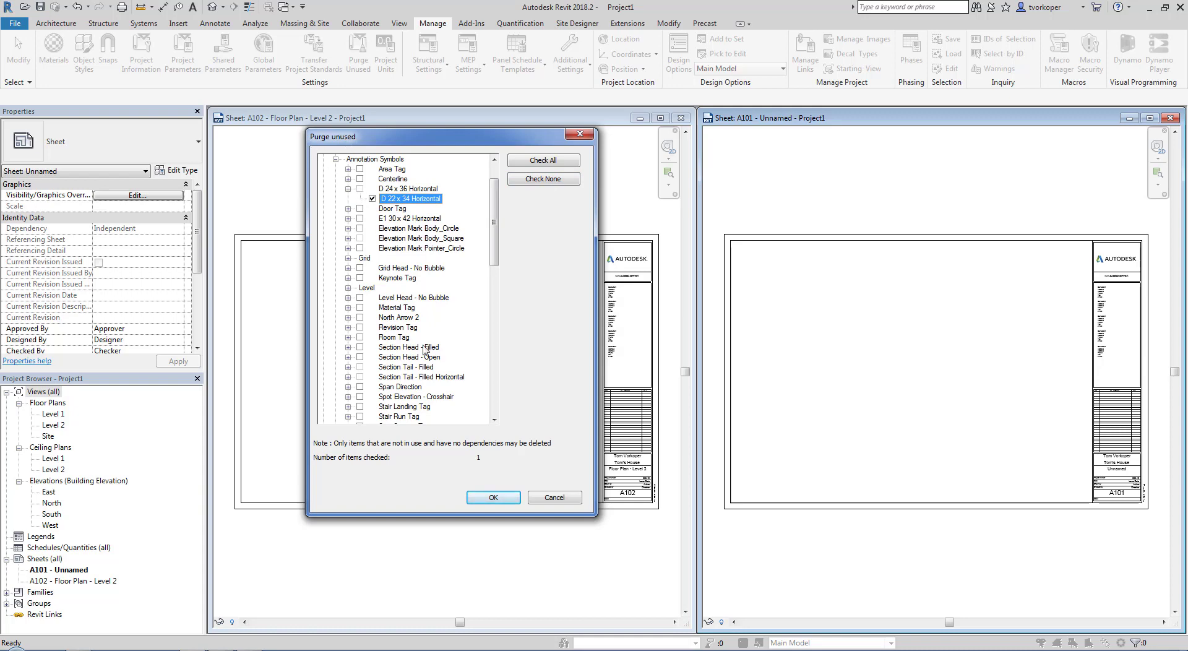
click(484, 497)
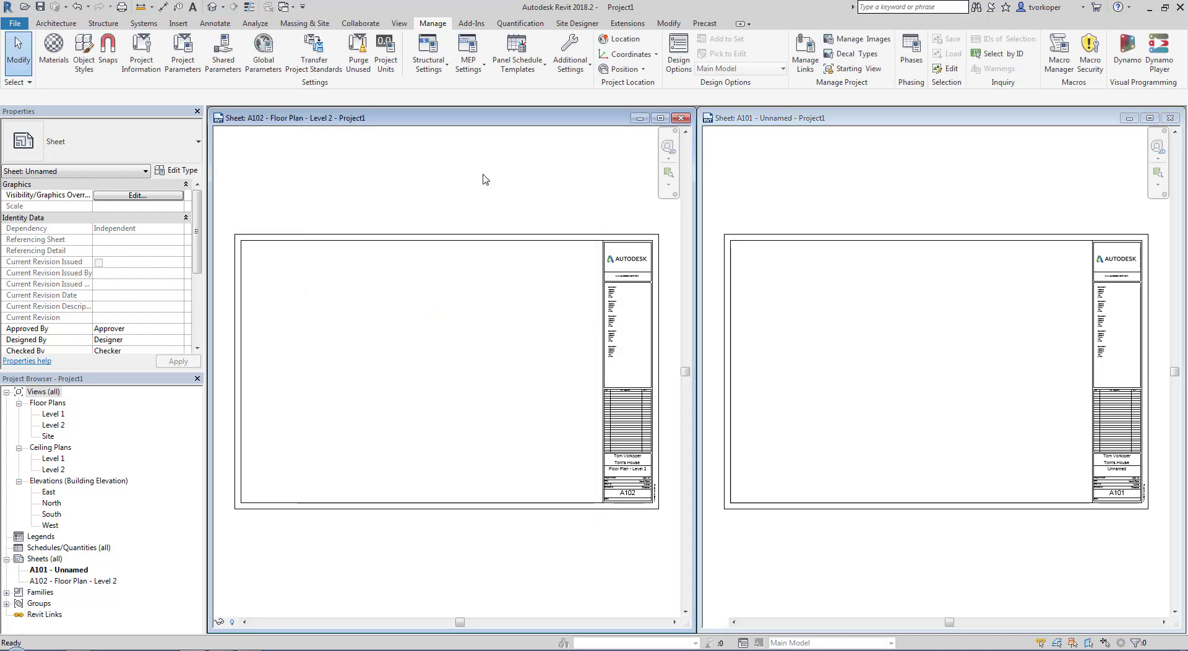
click(474, 236)
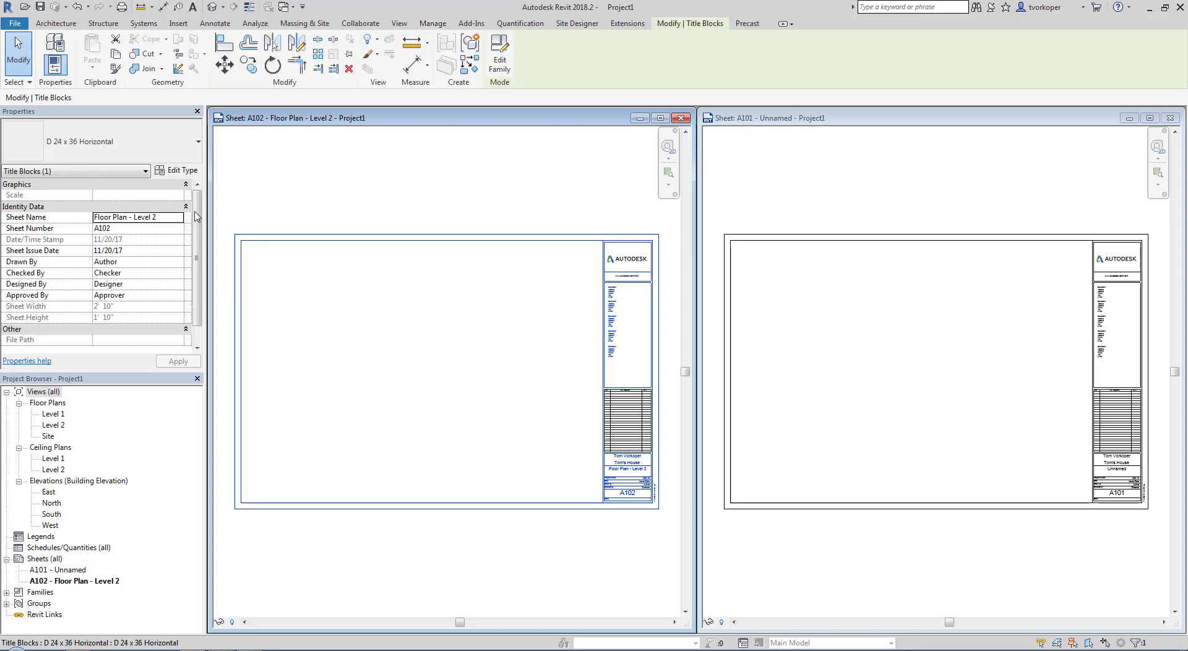
click(93, 142)
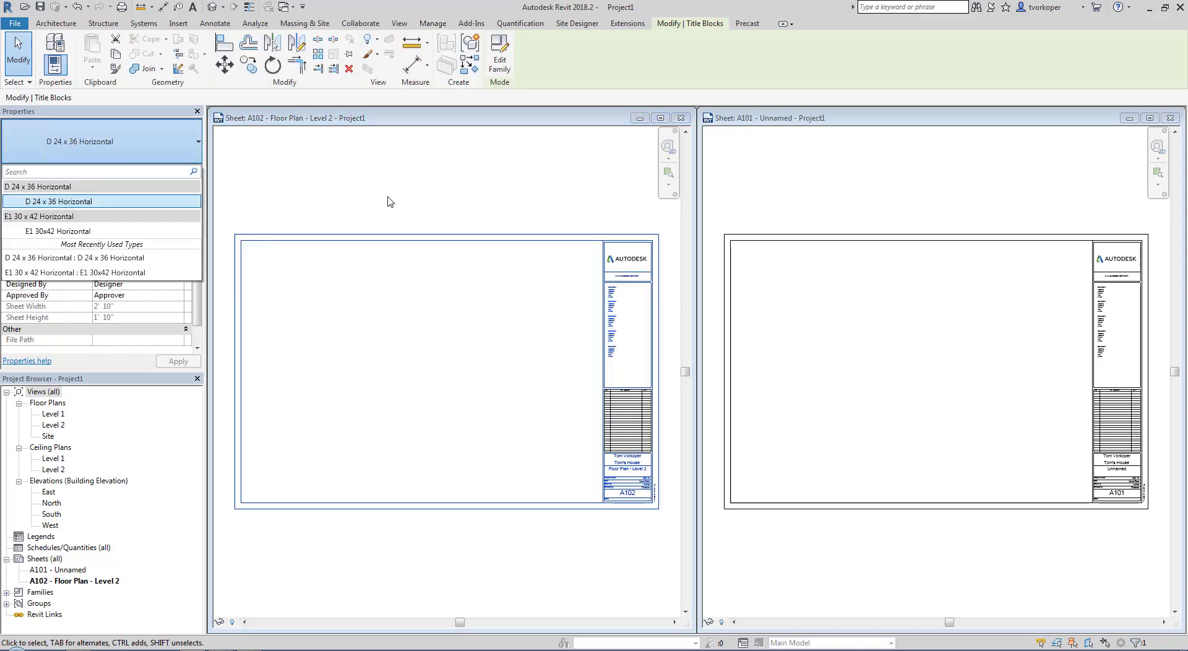